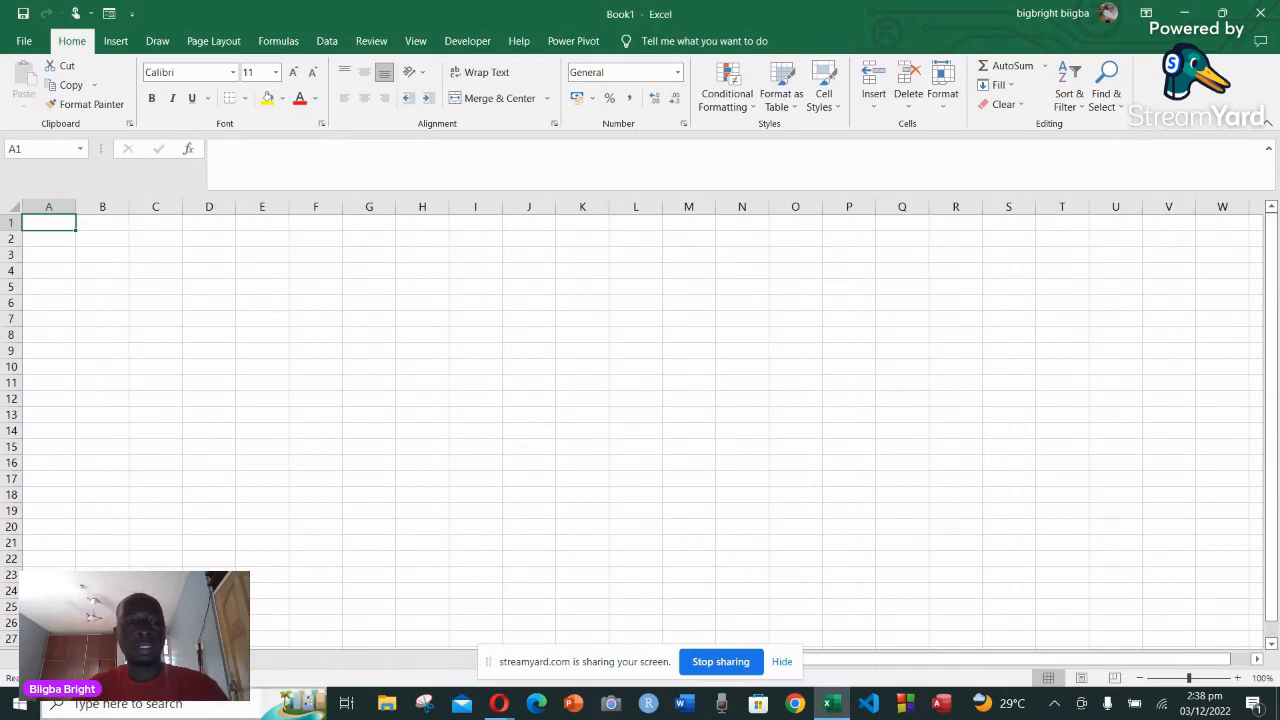
Search Windows for "excel", view the options offered for the Excel app, and close the search
left_click(111, 706)
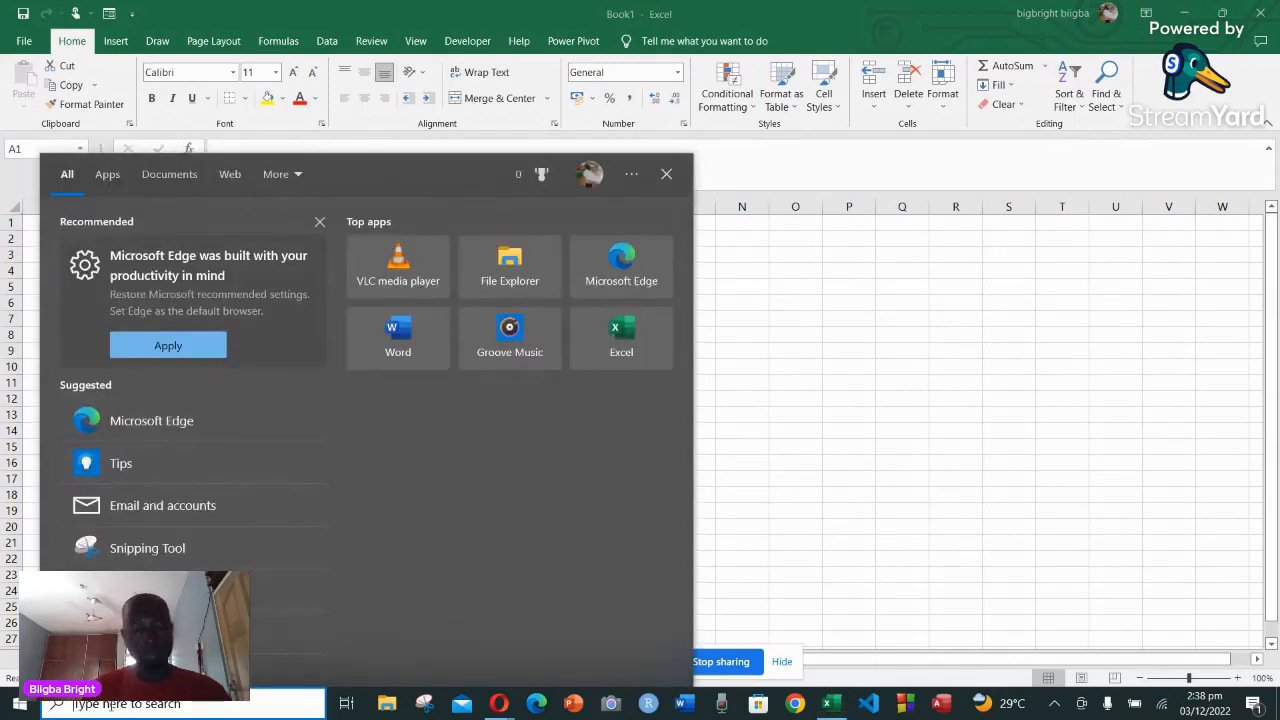
type("excel")
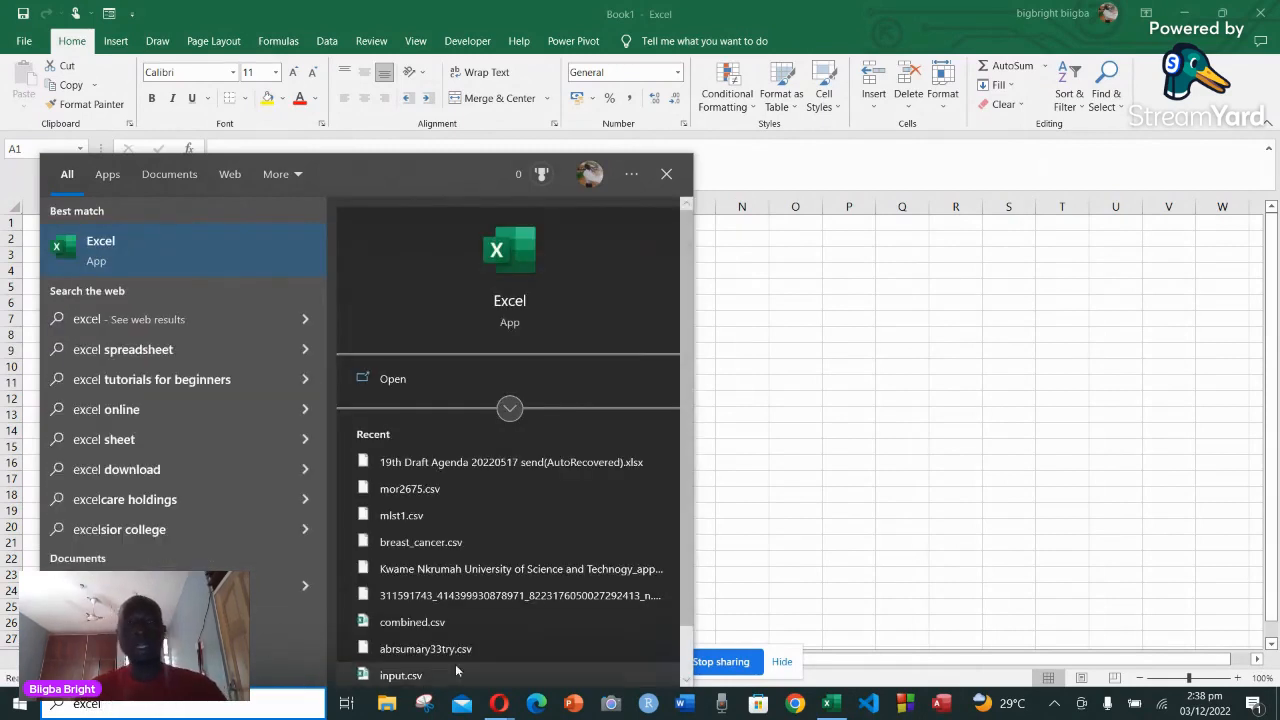
right_click(511, 306)
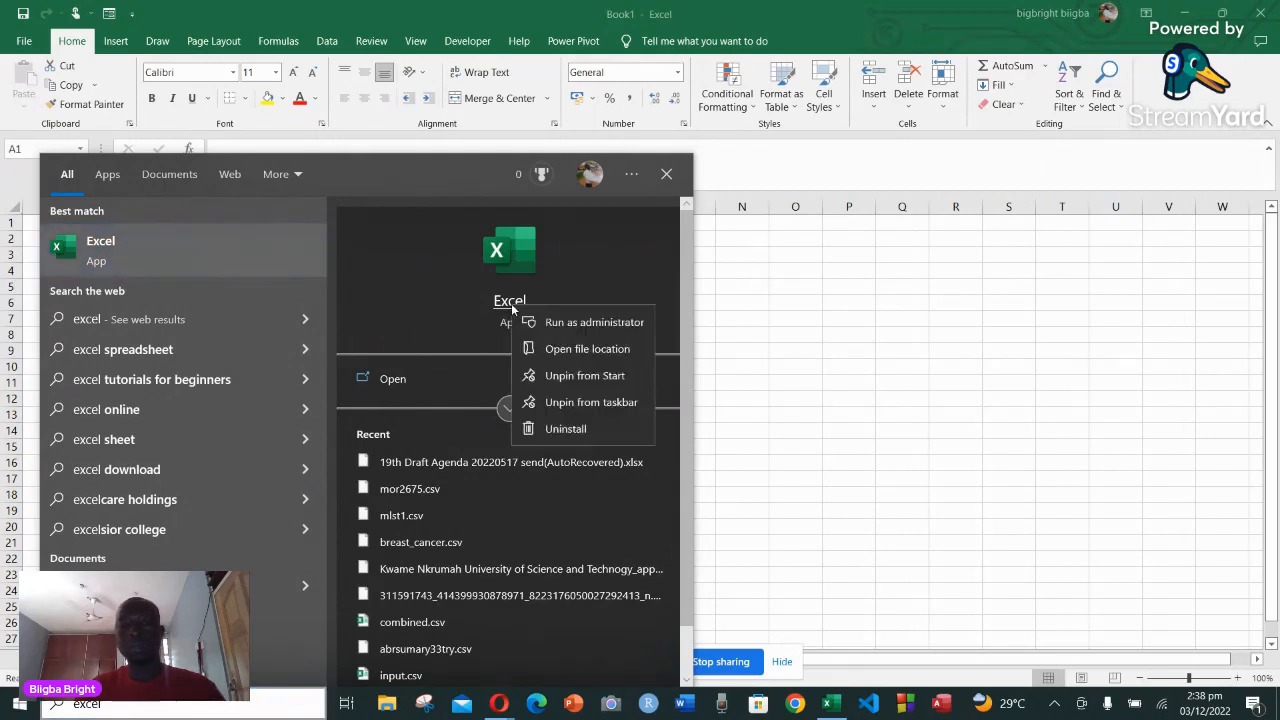
left_click(666, 174)
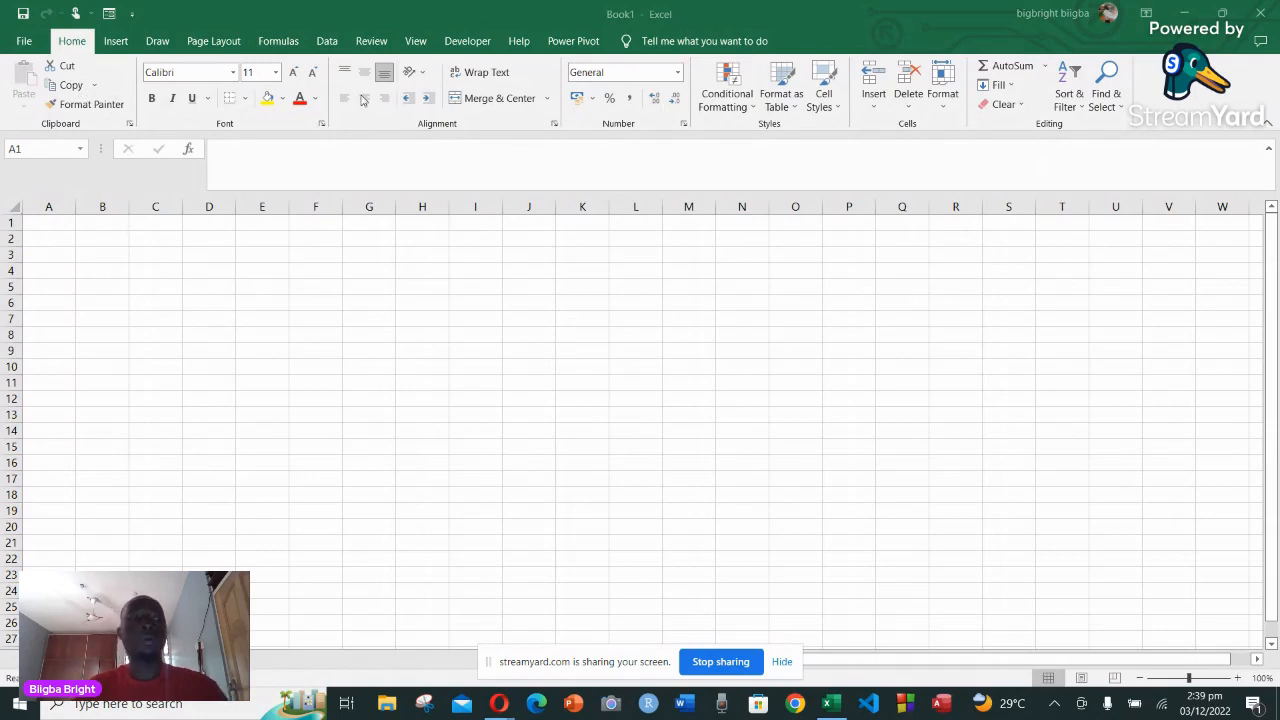
Look through the File page and the ribbon command sets from Insert to Help, and return to the Home commands
left_click(29, 45)
left_click(24, 41)
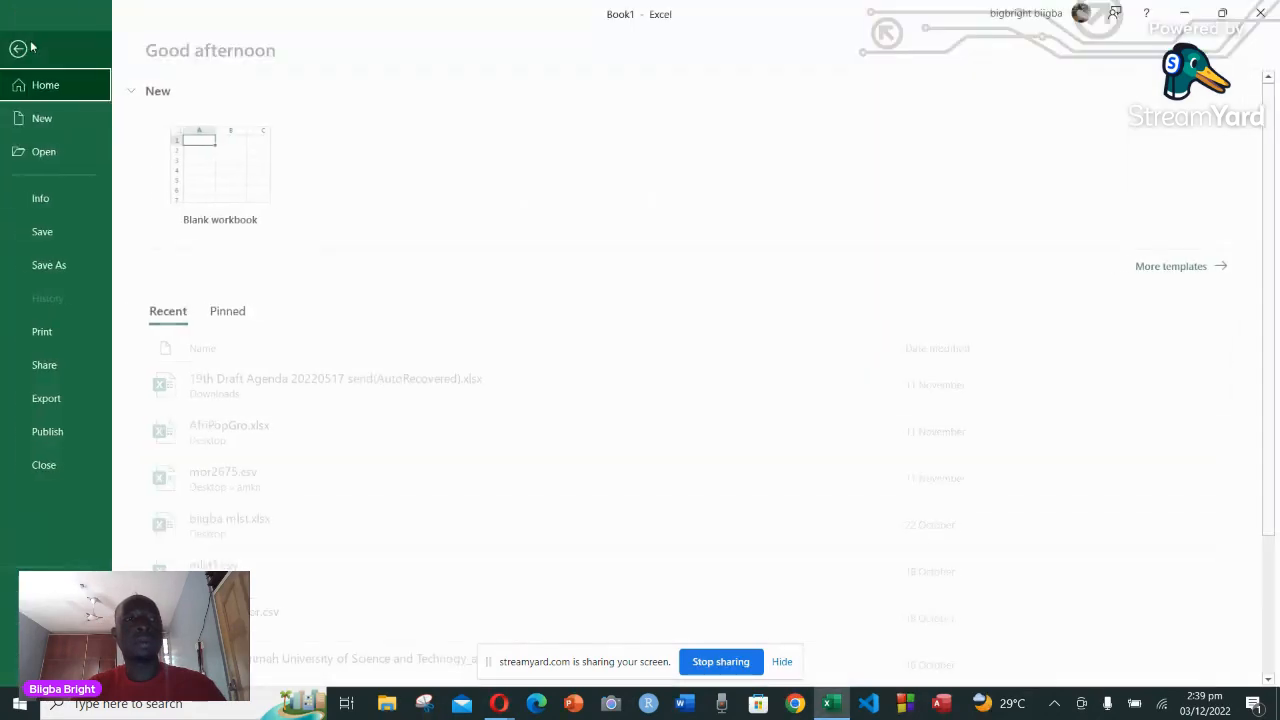
left_click(16, 48)
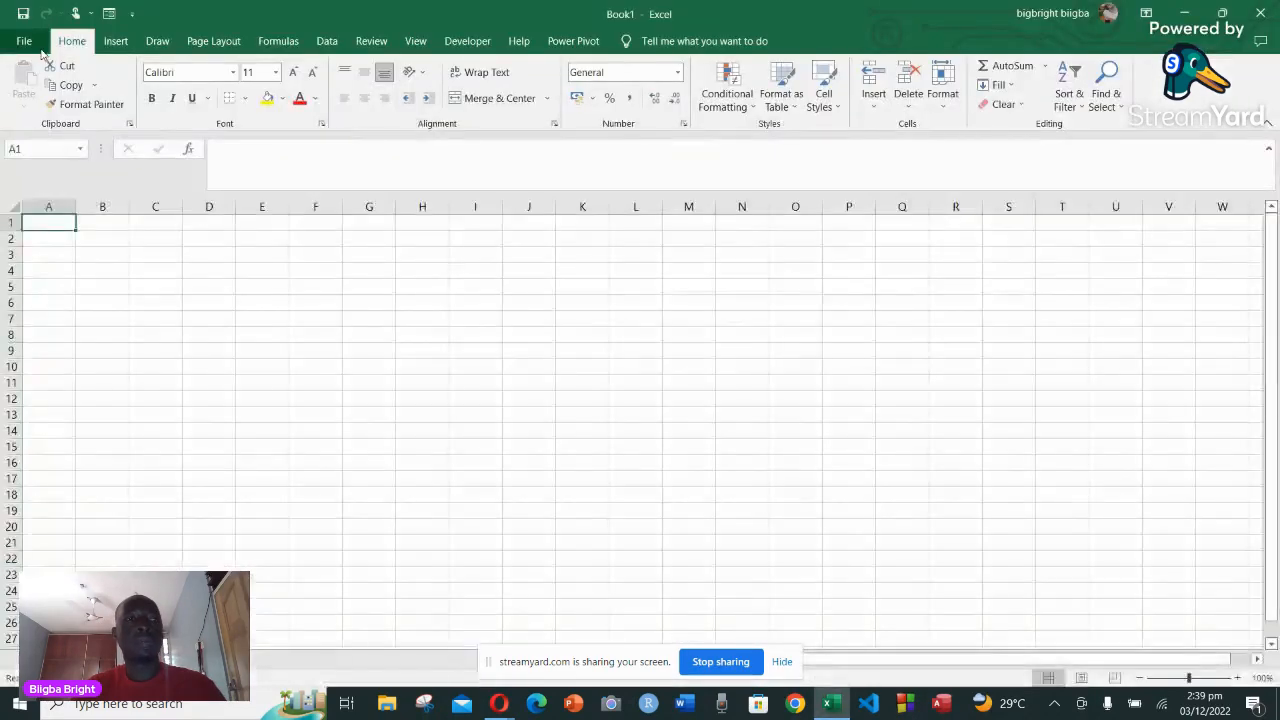
left_click(115, 41)
left_click(155, 43)
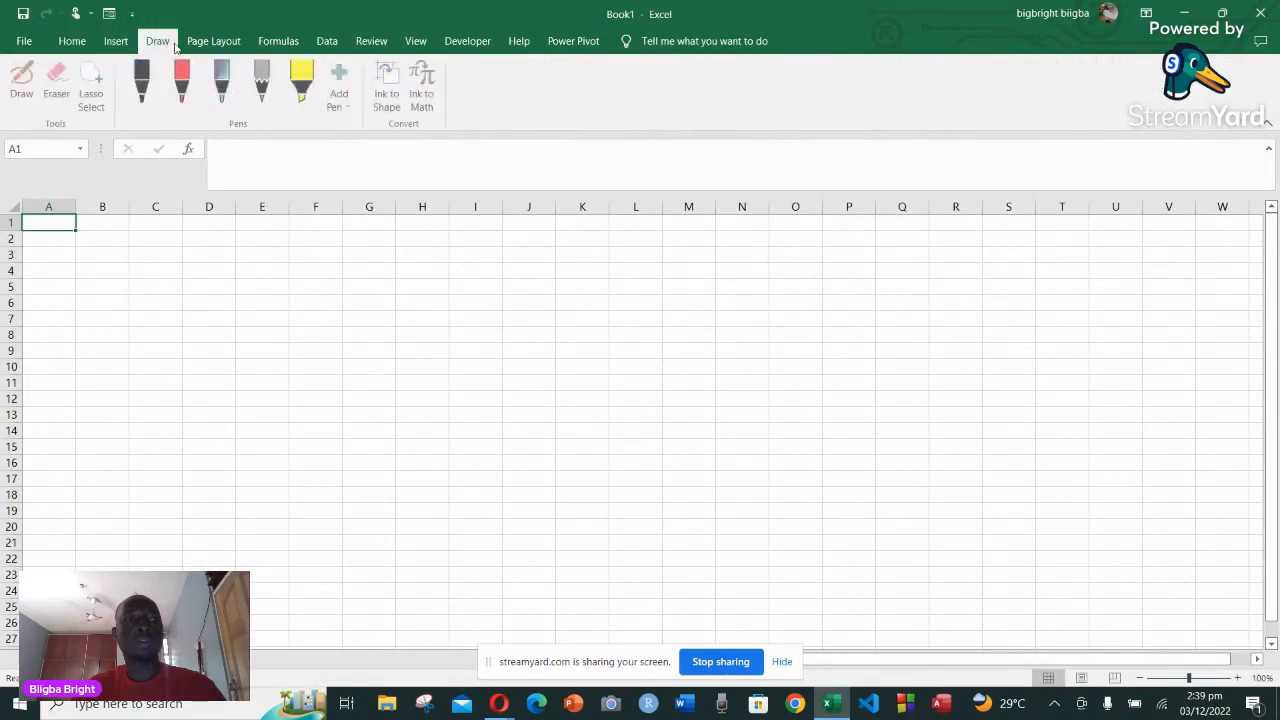
left_click(222, 44)
left_click(278, 42)
left_click(330, 44)
left_click(371, 42)
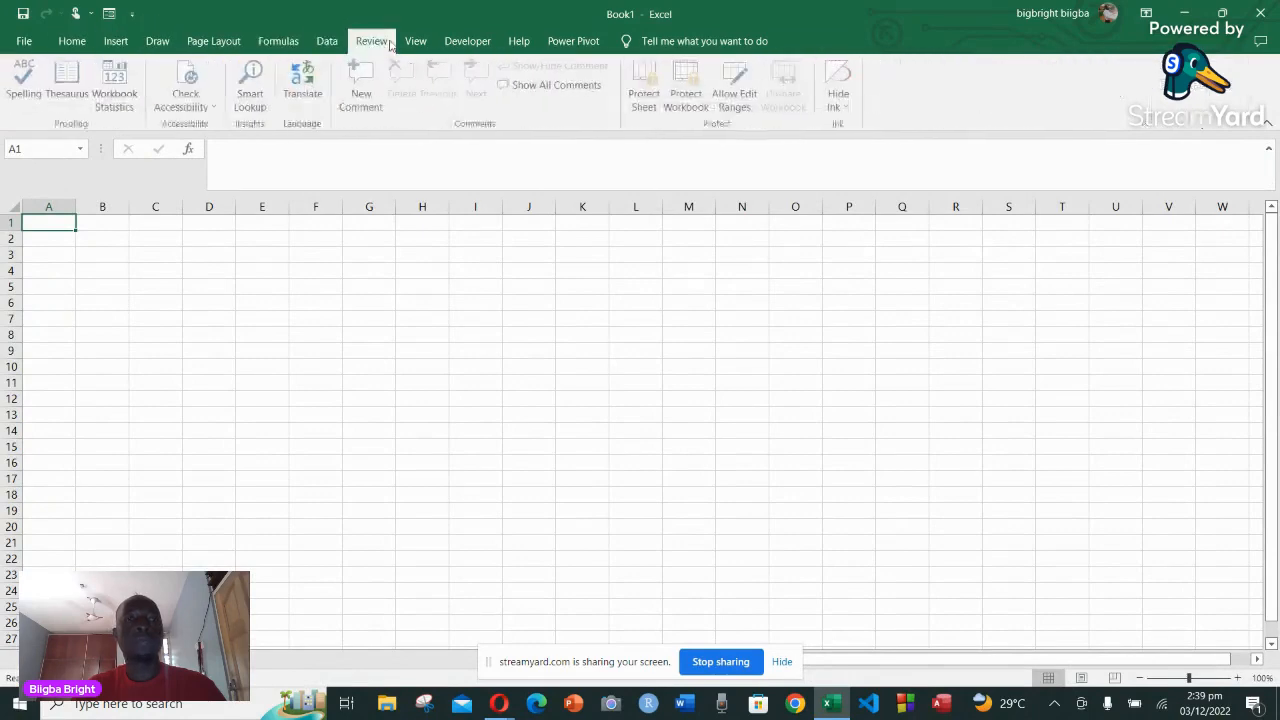
left_click(415, 42)
left_click(467, 42)
left_click(519, 43)
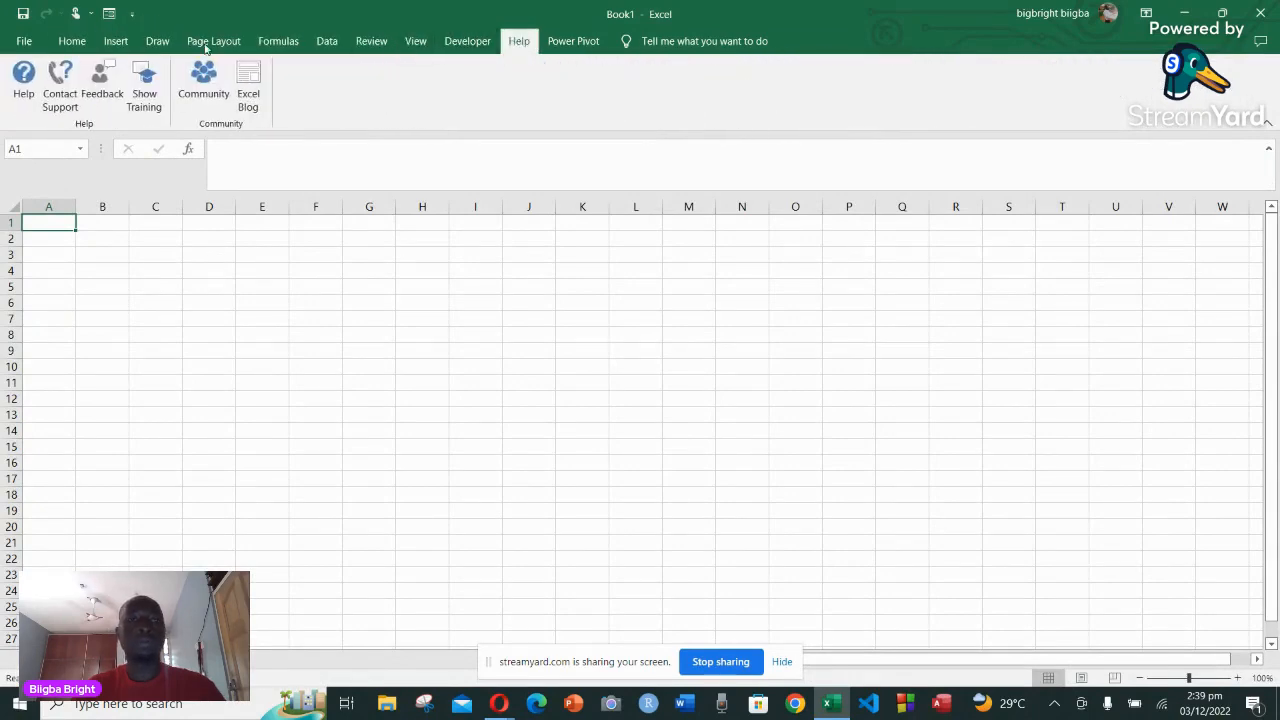
left_click(72, 42)
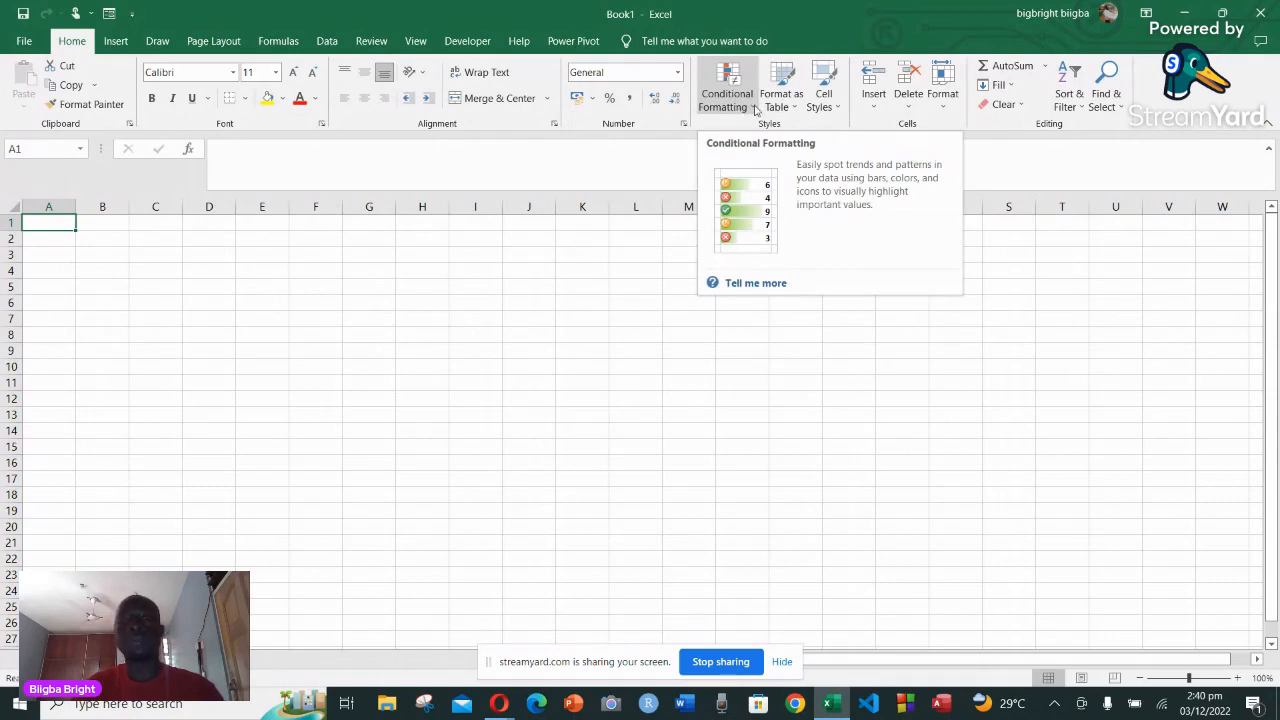
Examine the choices offered by Conditional Formatting, Format as Table, Cell Styles and cell insertion without applying any
left_click(755, 109)
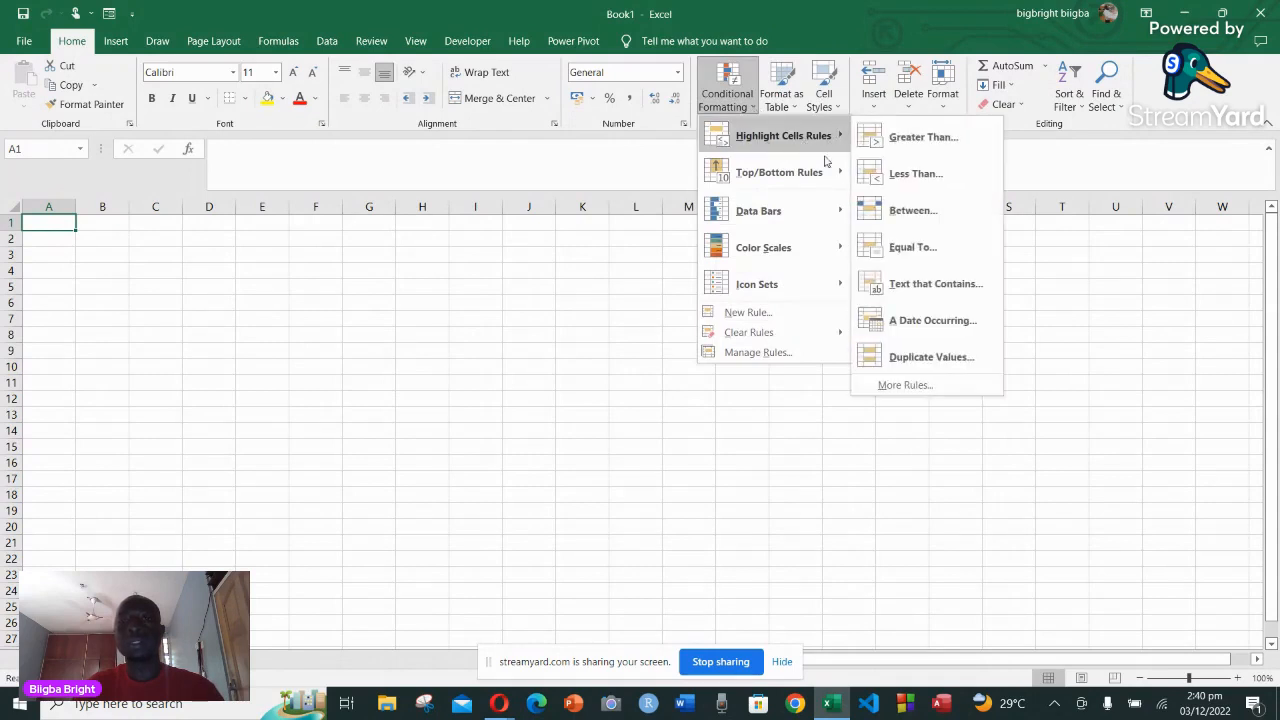
mouse_move(789, 187)
mouse_move(777, 224)
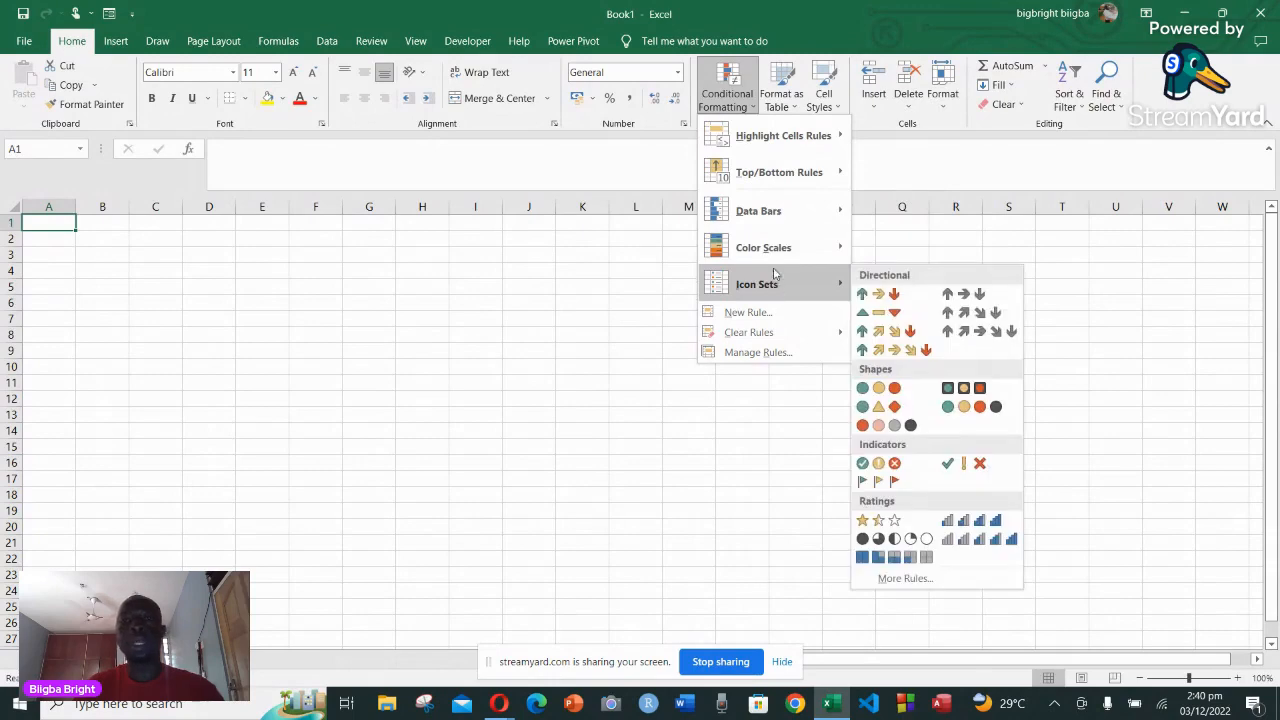
left_click(790, 104)
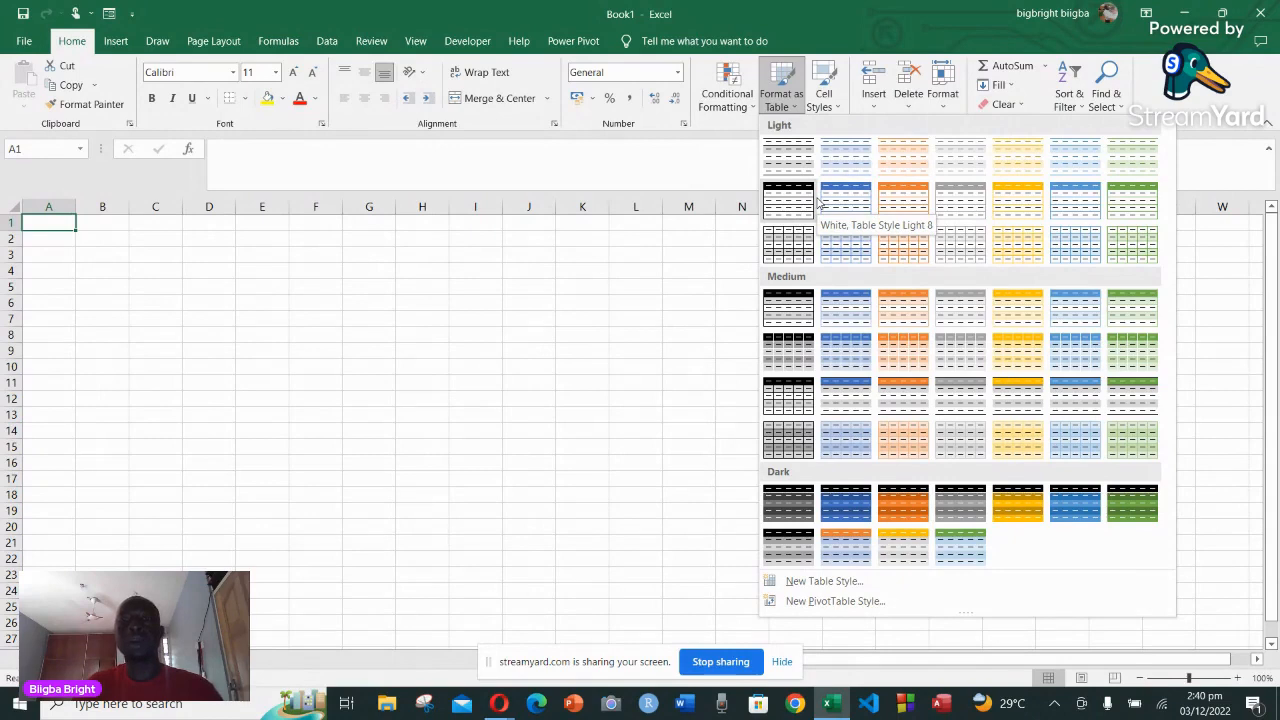
left_click(840, 106)
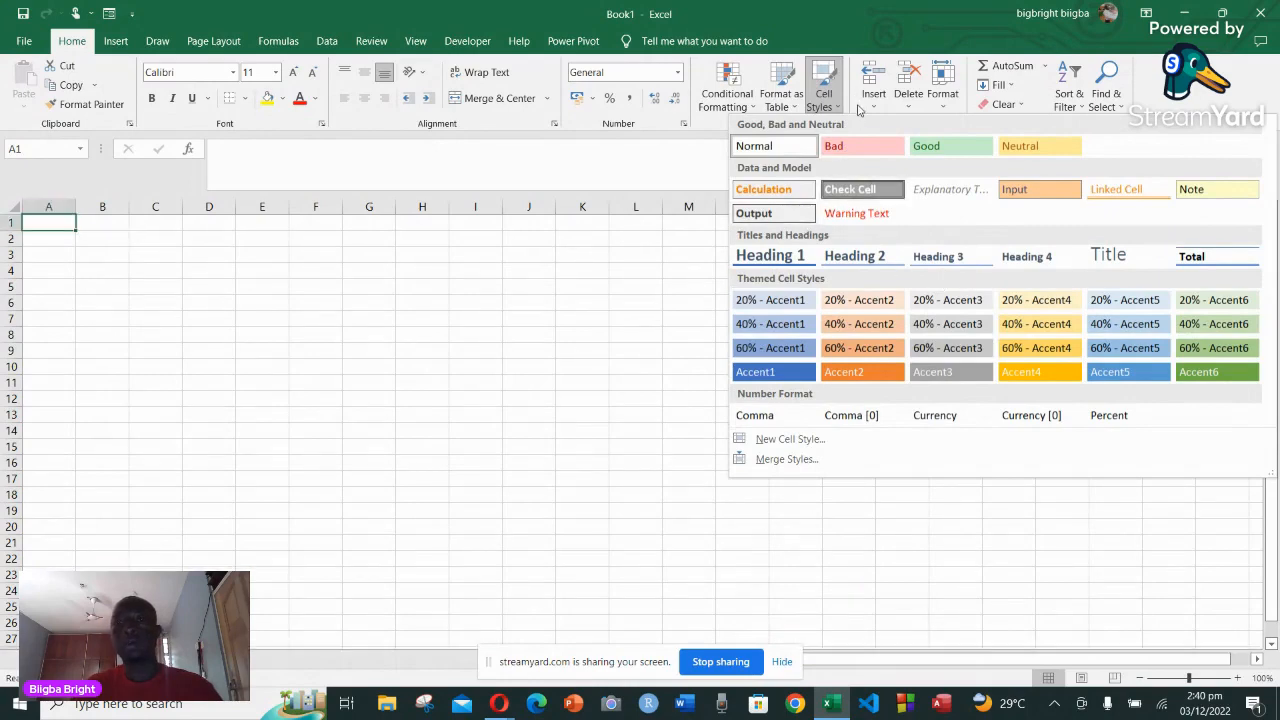
left_click(866, 106)
left_click(870, 104)
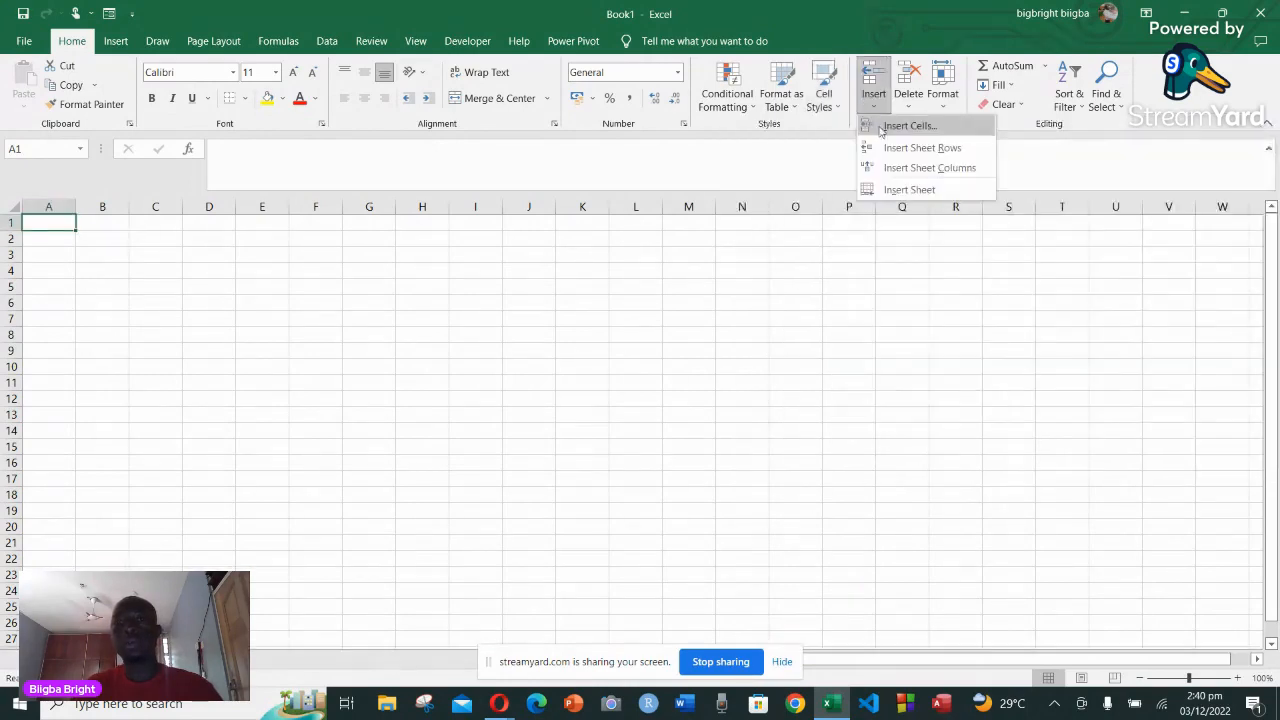
left_click(1025, 159)
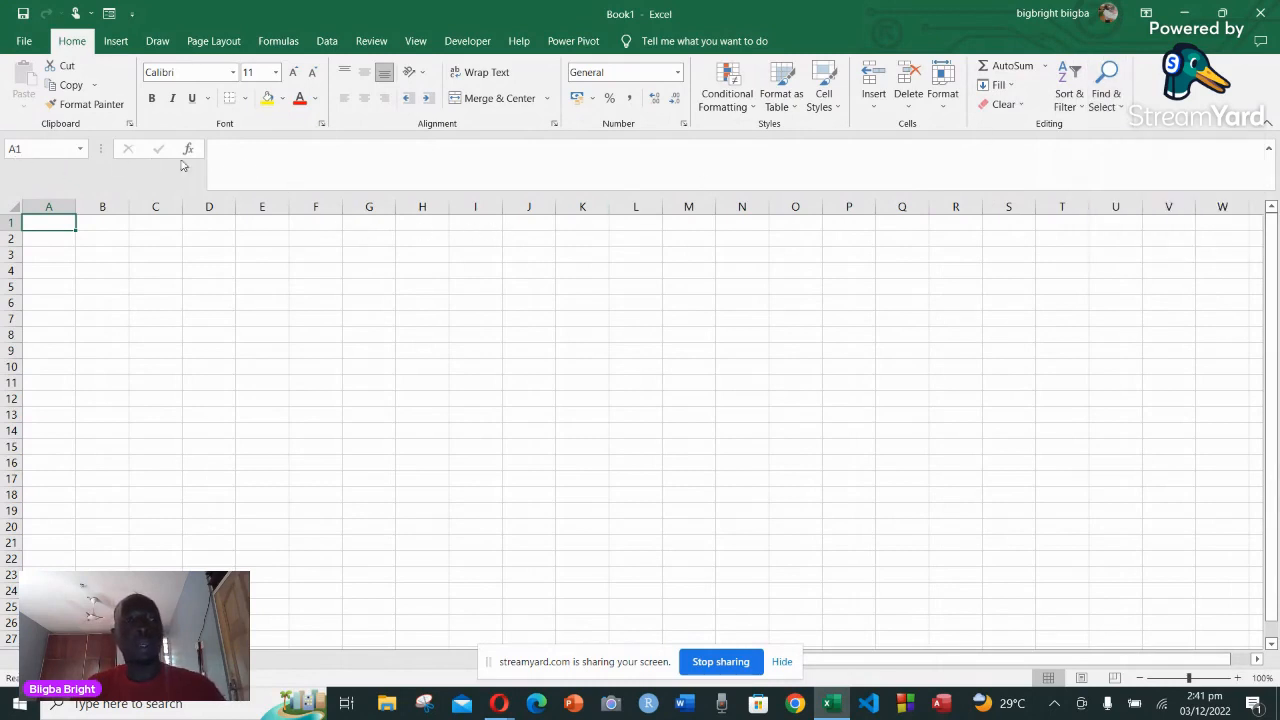
Open Insert Function for cell A1, look through the most recently used functions, and close it without inserting one
left_click(230, 152)
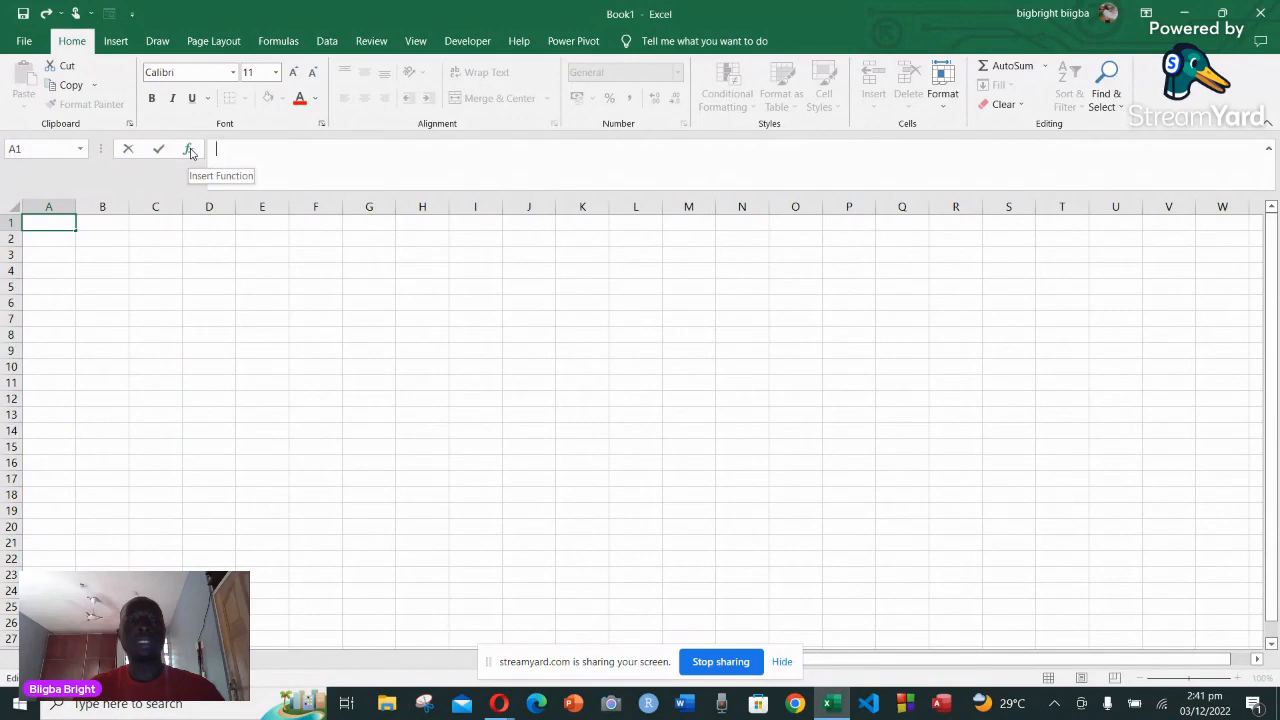
left_click(189, 149)
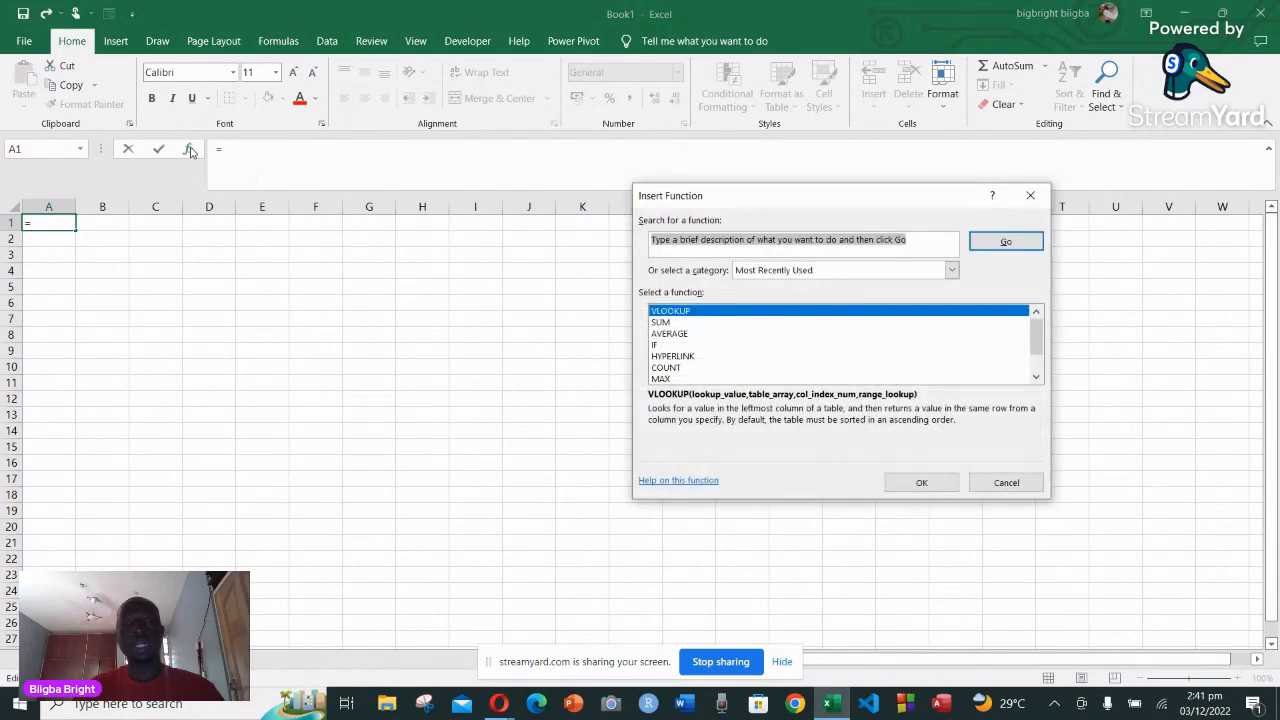
scroll(718, 337, "down", 1)
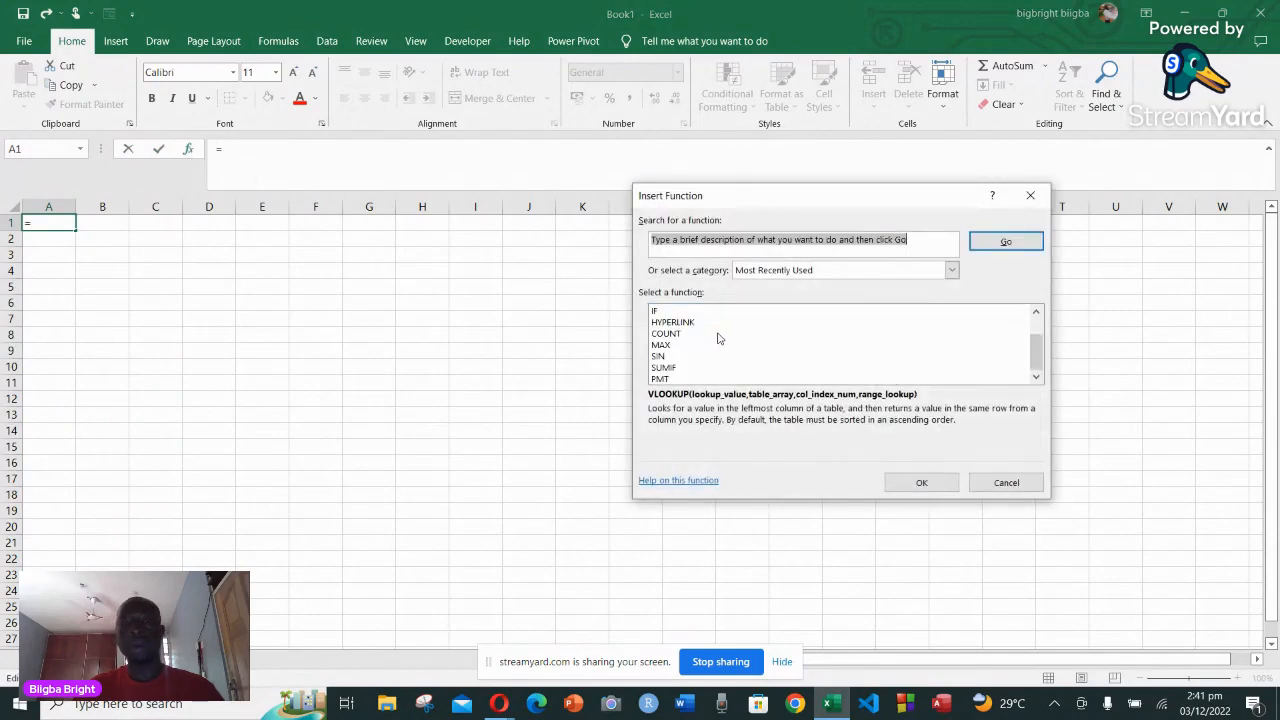
scroll(675, 333, "up", 1)
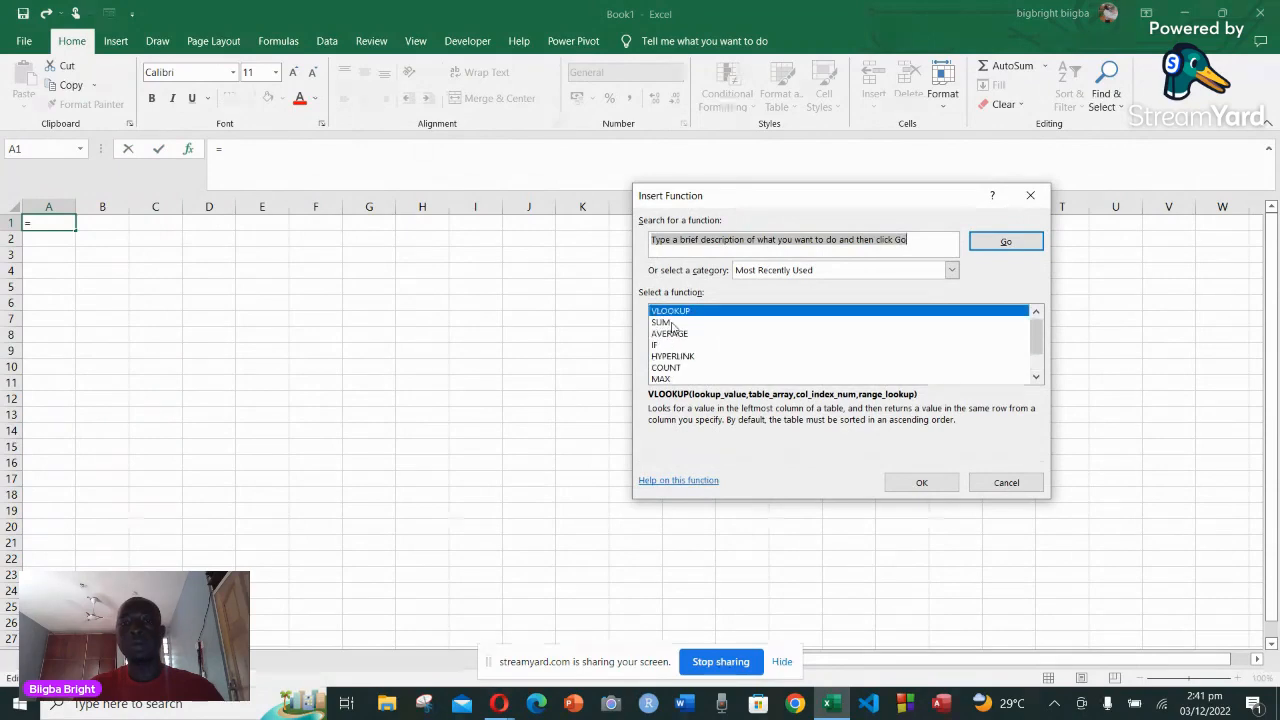
scroll(673, 331, "down", 1)
scroll(673, 331, "up", 1)
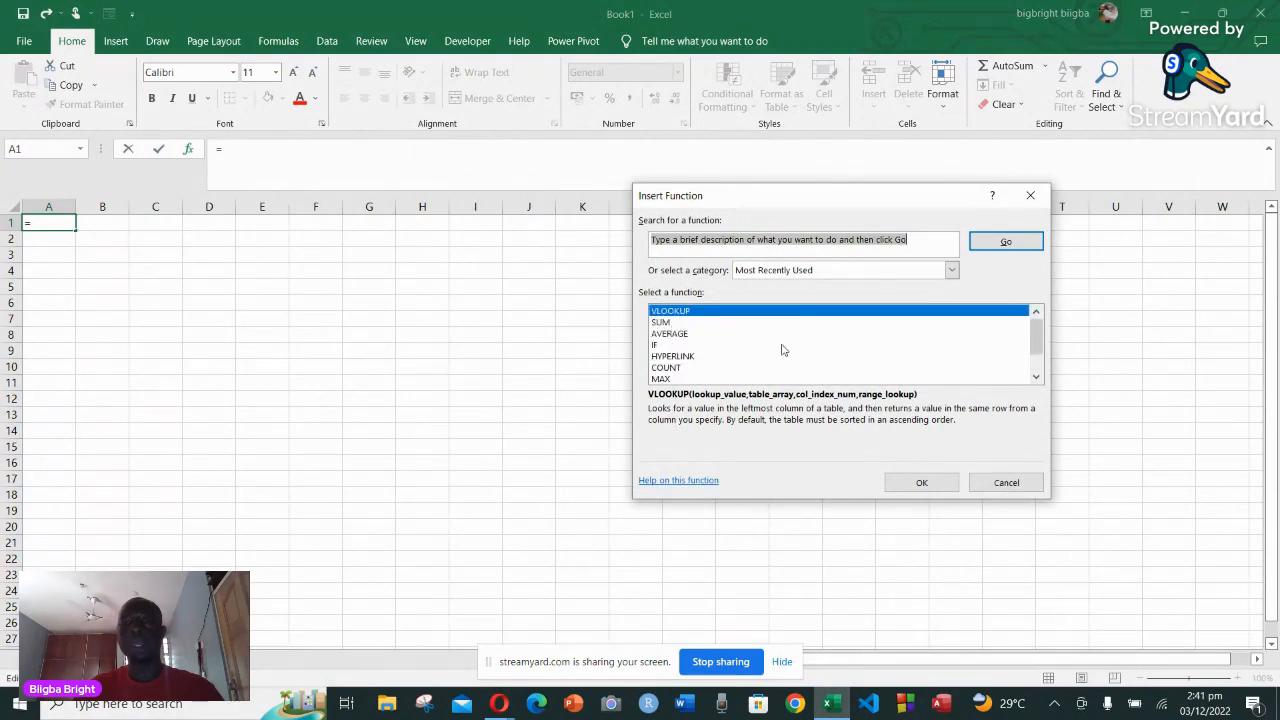
left_click(1030, 195)
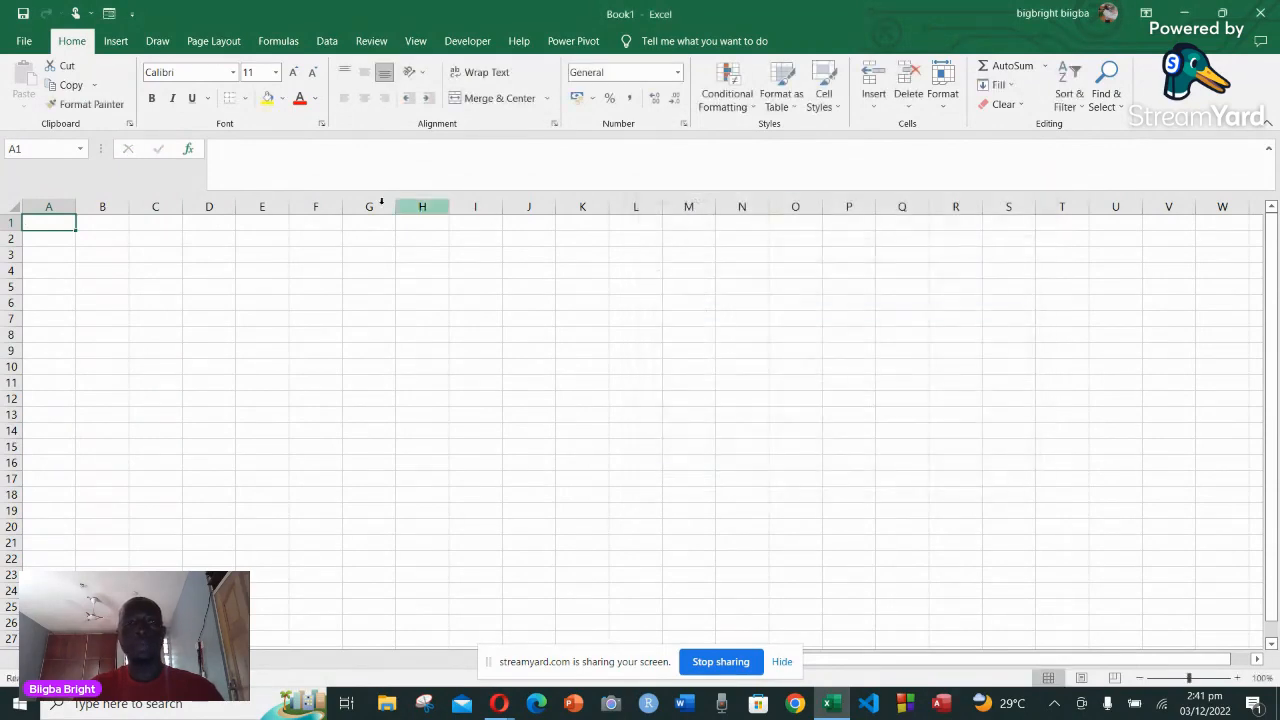
Show the formula bar, and select cell I10, the whole of column A, row 2, and cells G3 and G7 in turn
left_click(222, 152)
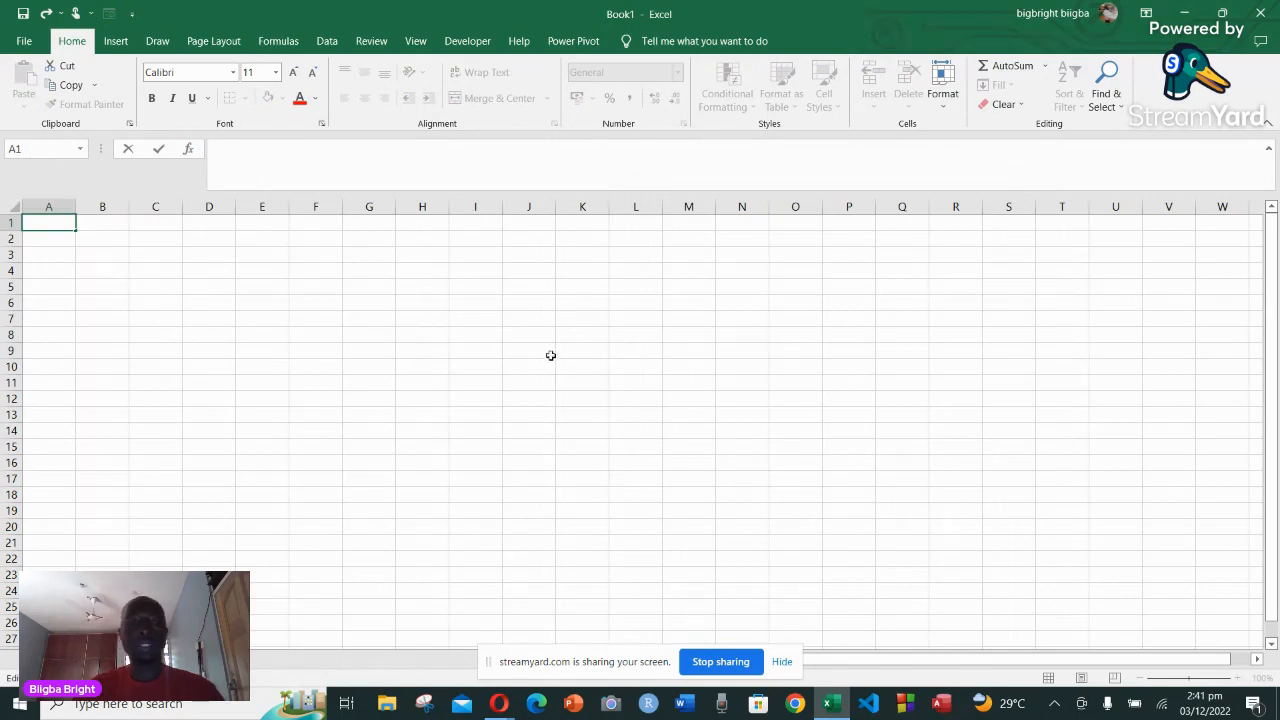
left_click(478, 367)
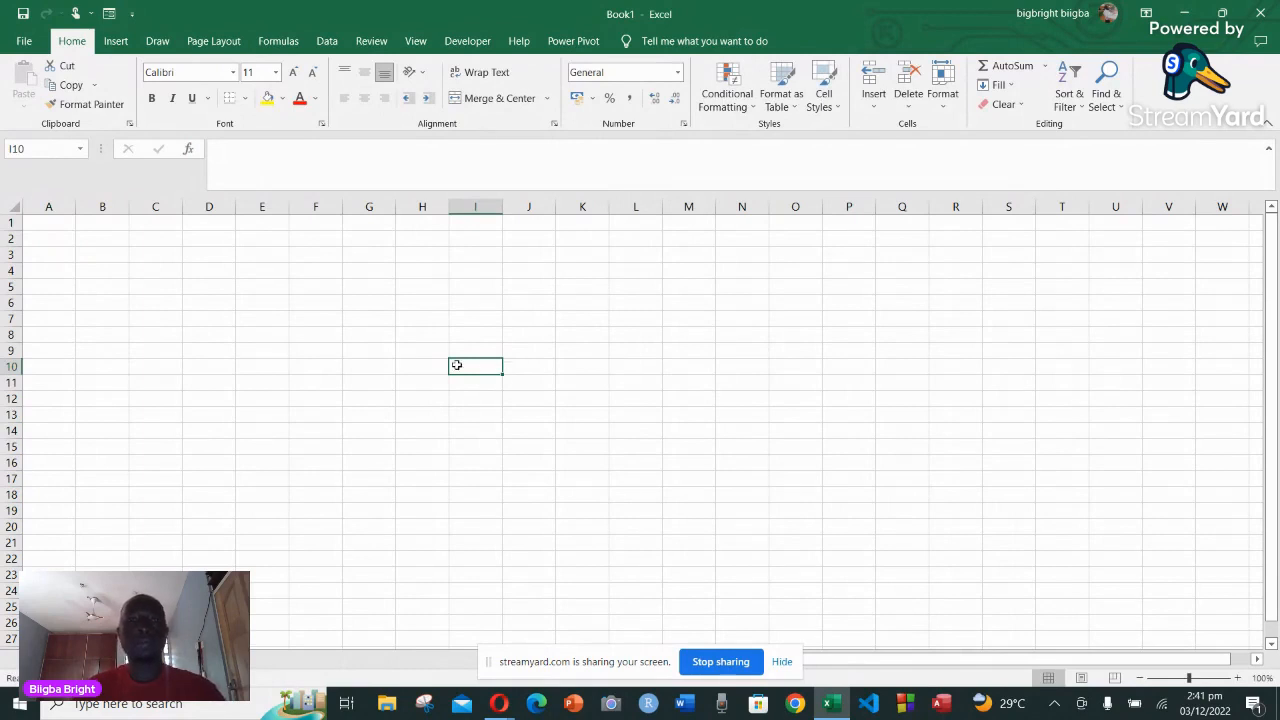
left_click(49, 207)
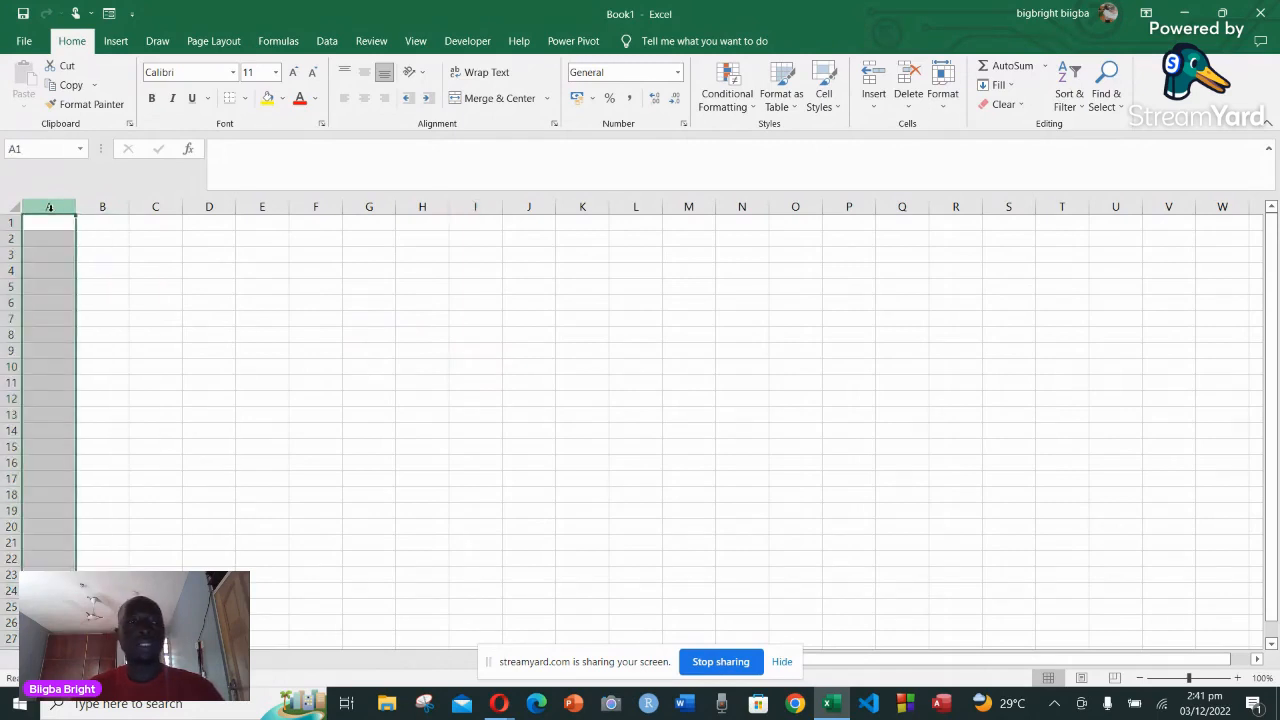
left_click(8, 238)
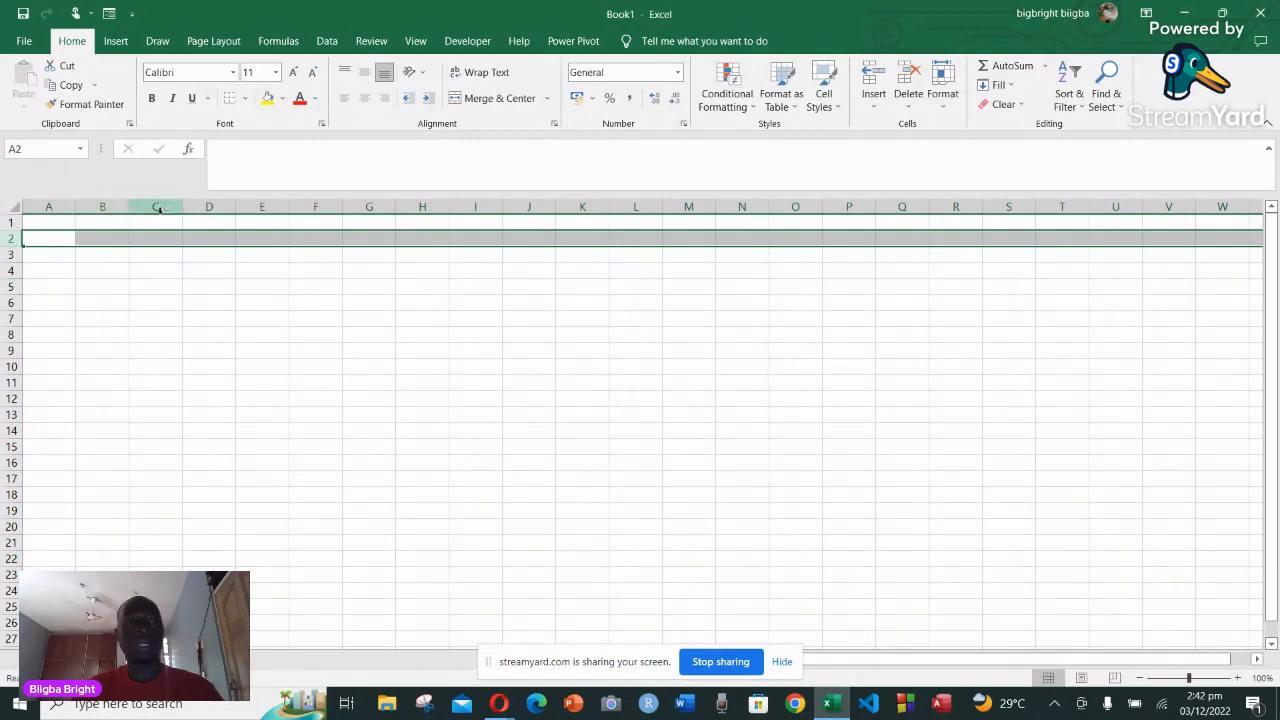
left_click(362, 256)
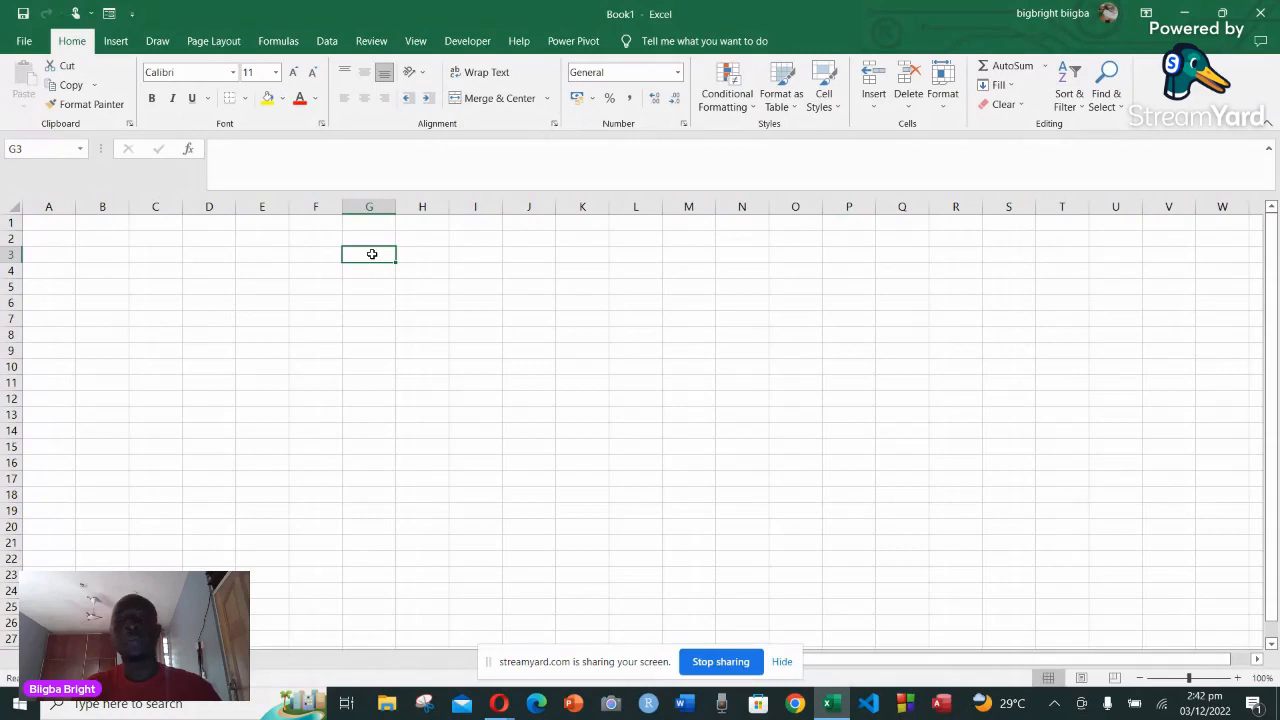
left_click(378, 320)
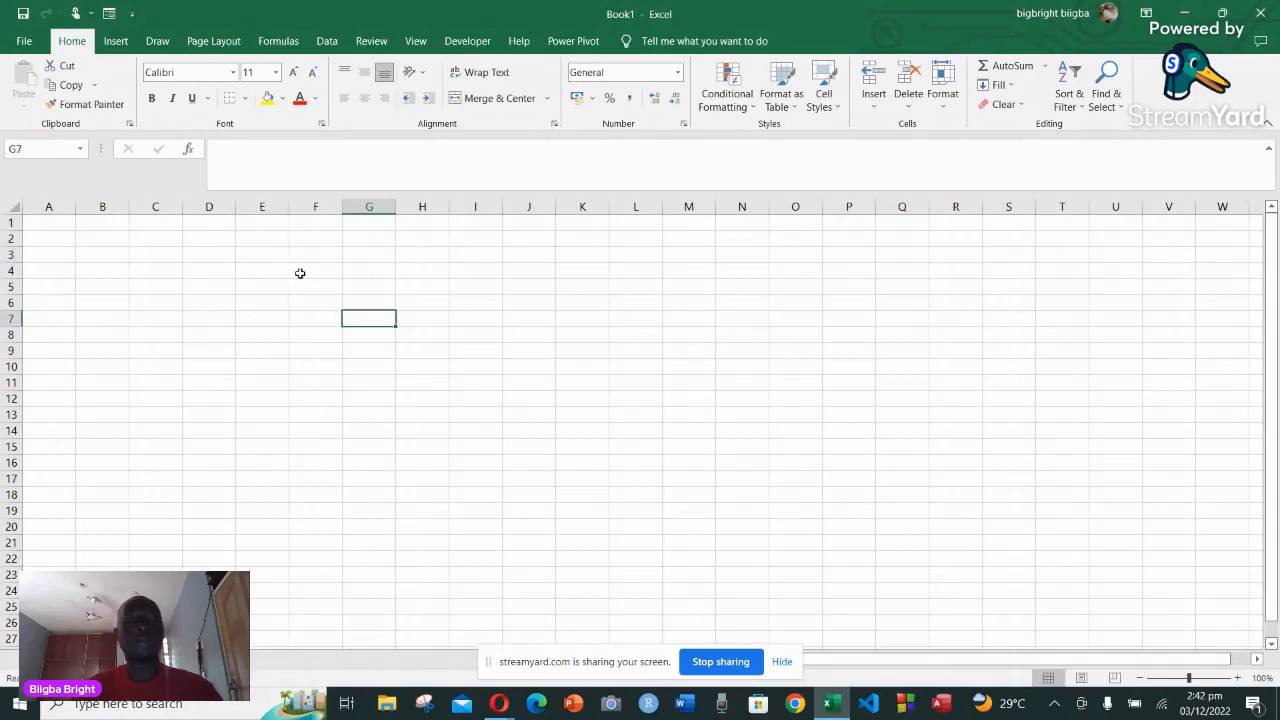
Point out the active cell's reference, and select columns A, B and C and cell E1 in turn, highlighting E1's reference
left_click(36, 150)
left_click(37, 151)
left_click_drag(98, 149, 54, 150)
left_click(55, 207)
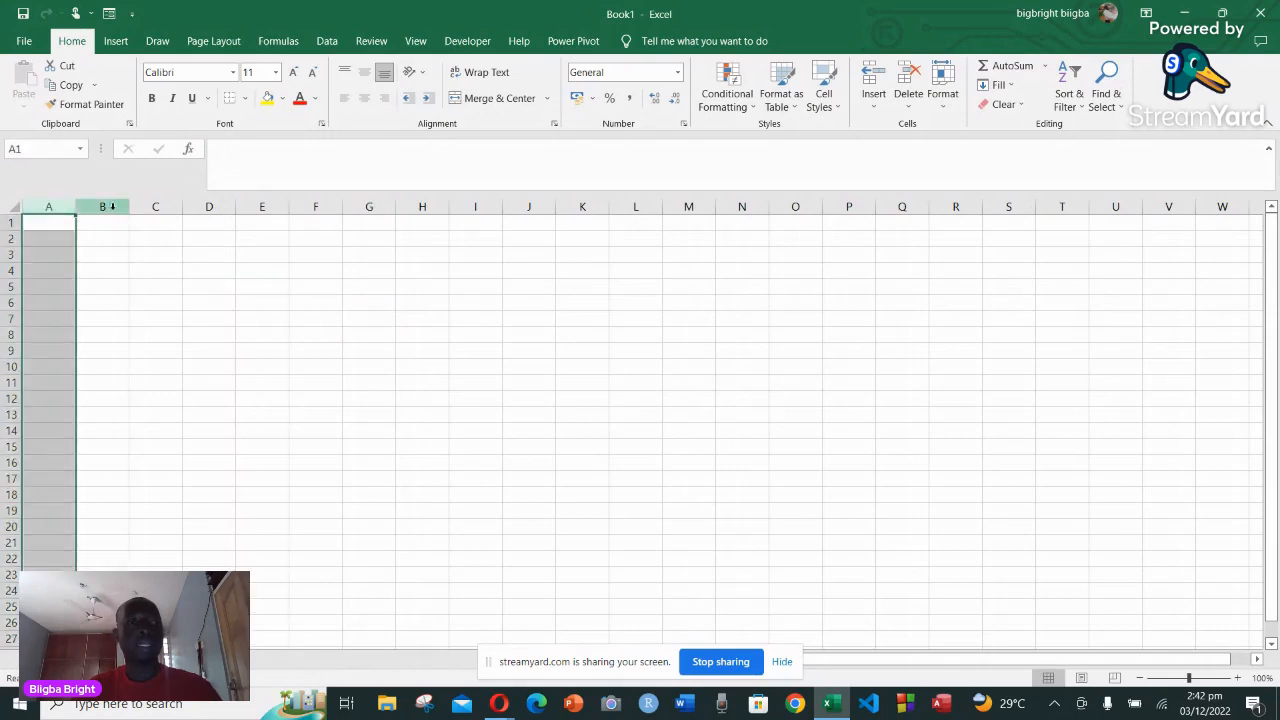
left_click(102, 207)
left_click(155, 207)
left_click(249, 221)
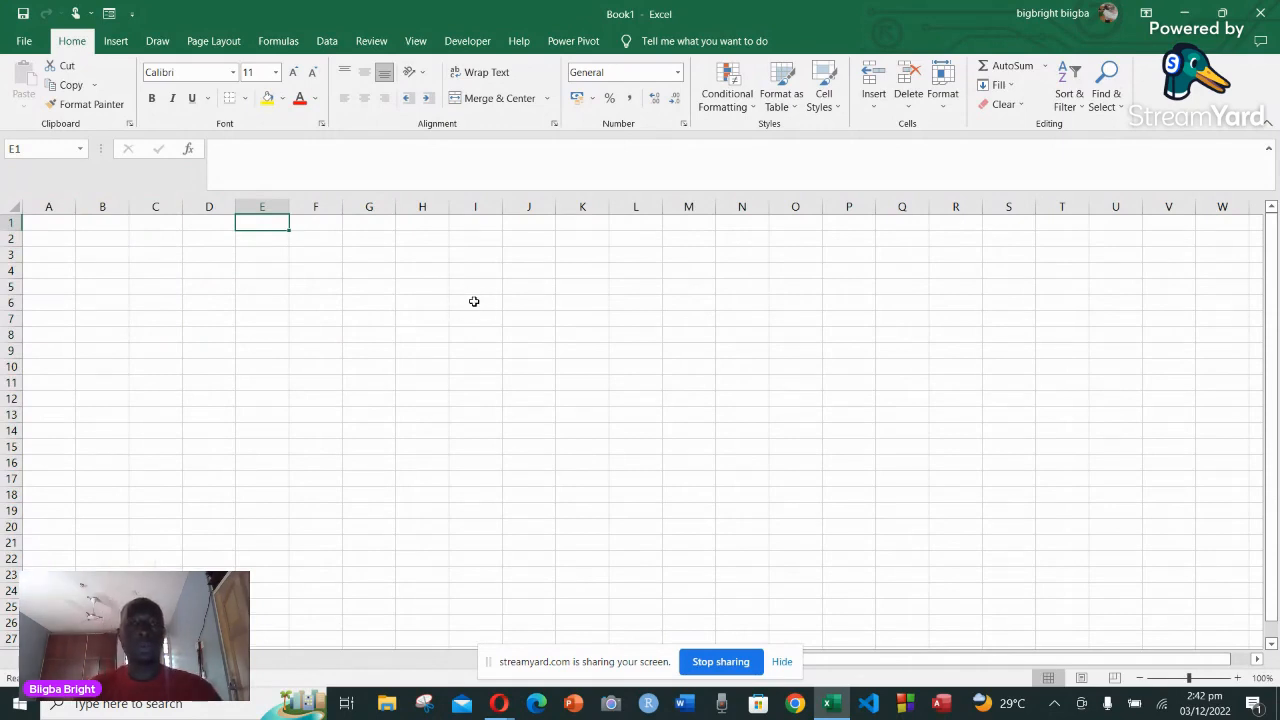
left_click(30, 149)
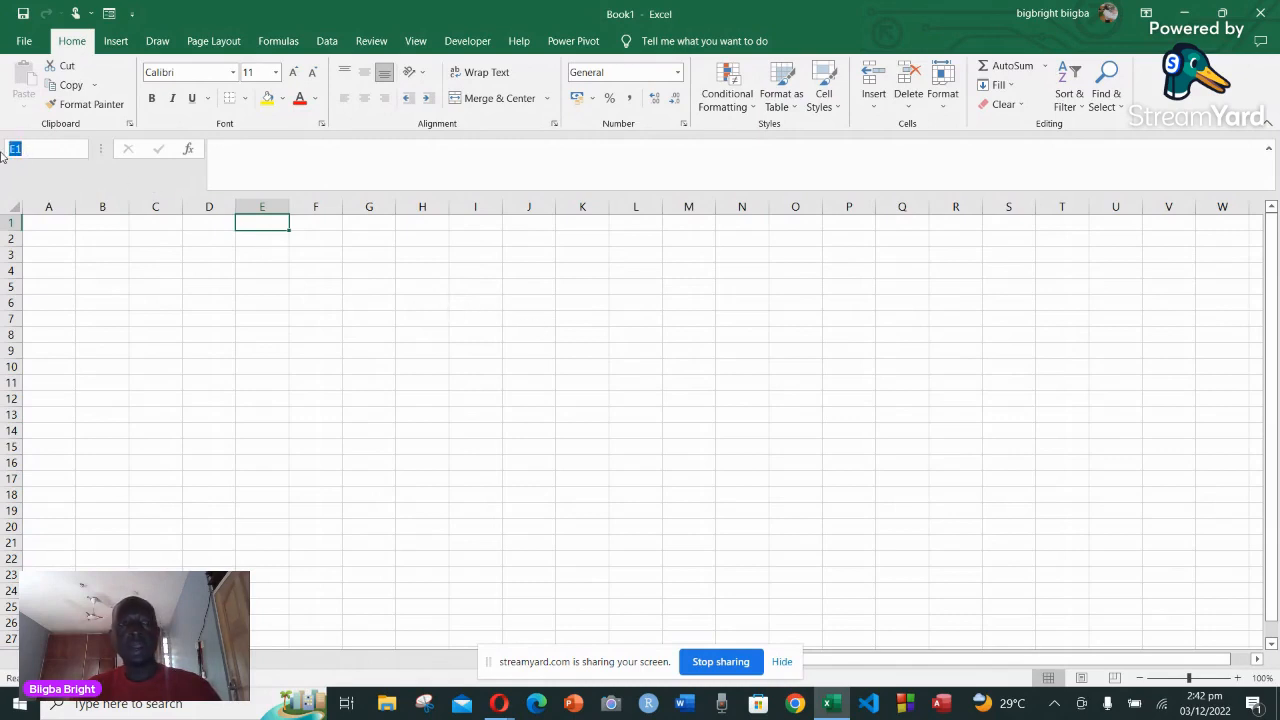
Fill cell H8 with yellow and assign it the name "big"
left_click(410, 337)
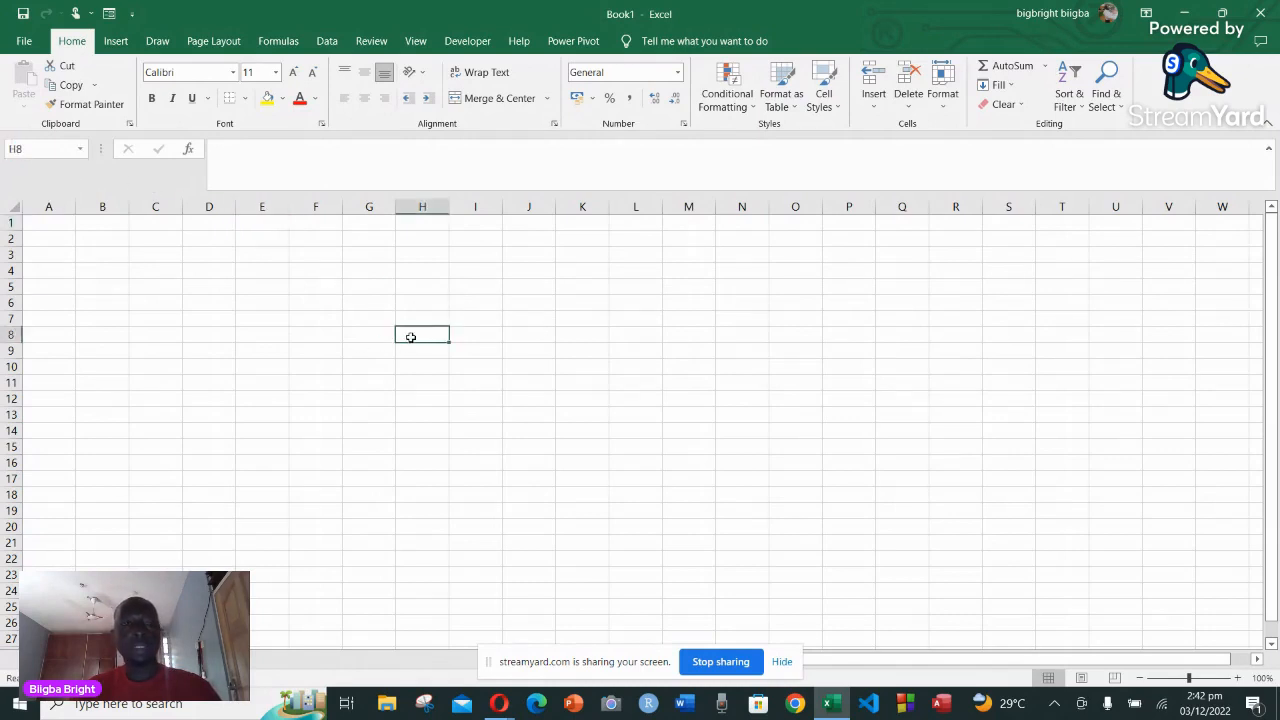
left_click(267, 98)
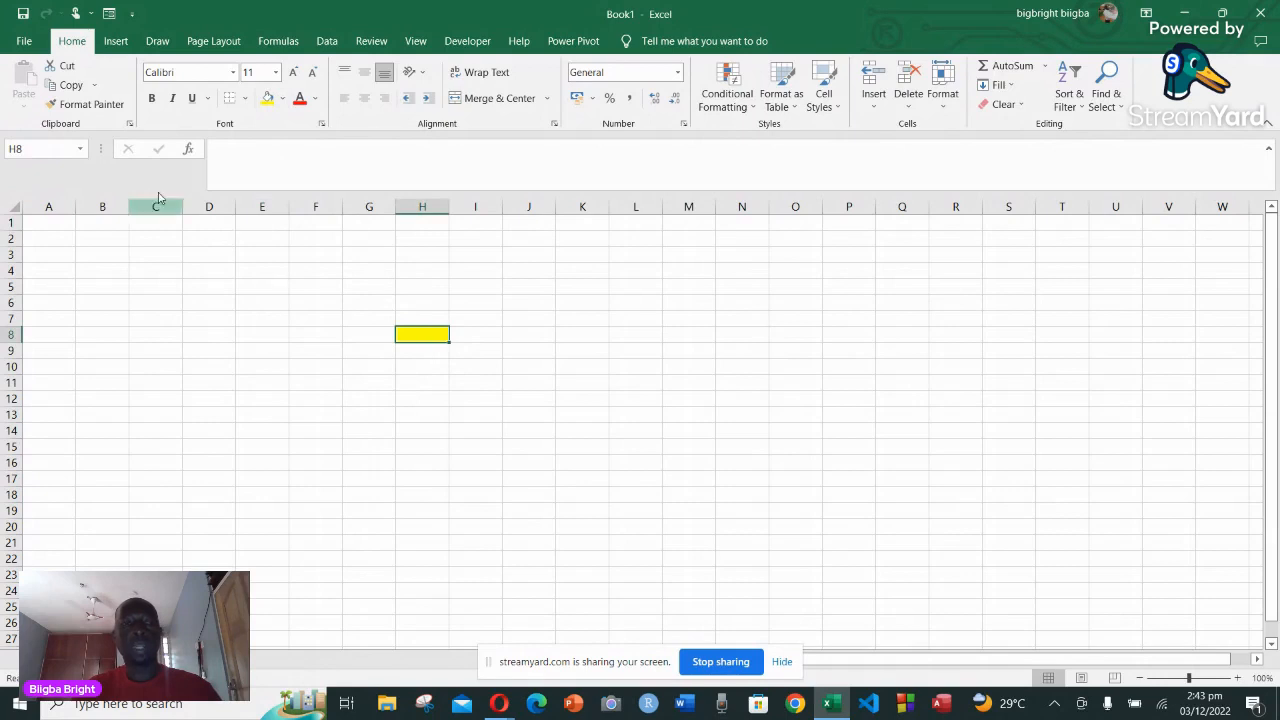
left_click(7, 147)
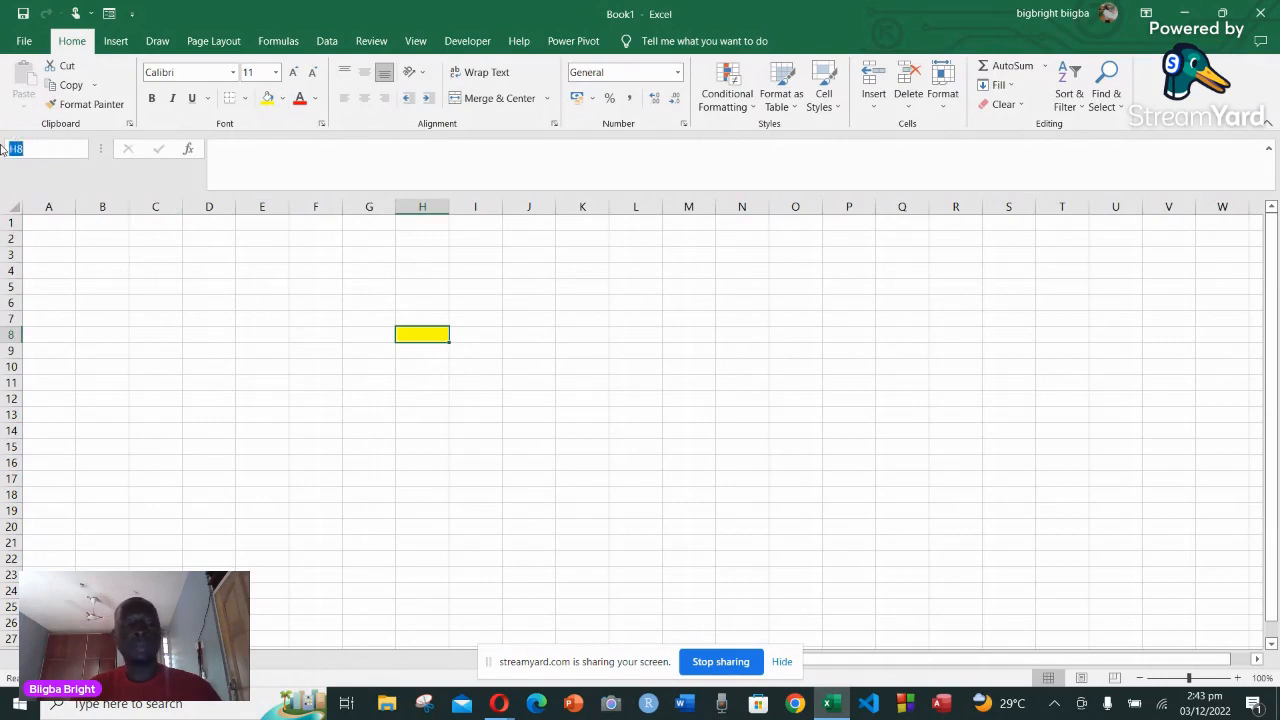
type("big")
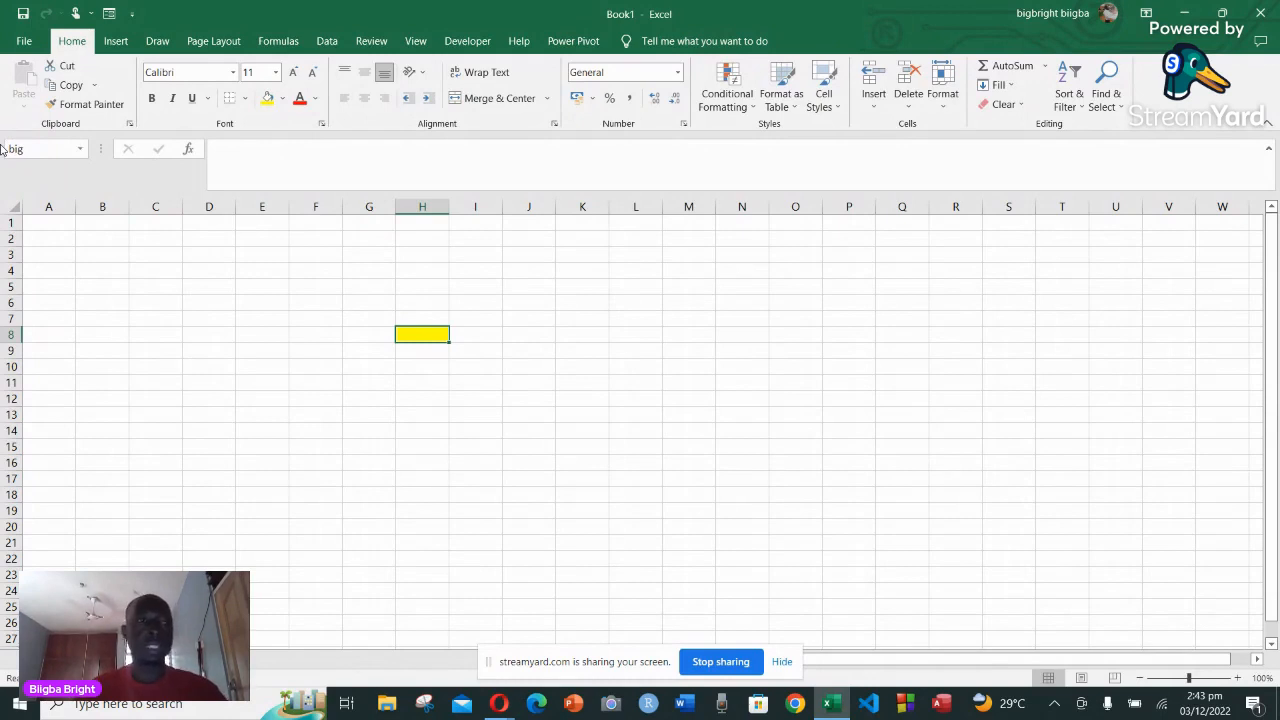
Compare the references of cells G8 and H8, and try to rename the yellow cell H8 as "answer"
left_click(354, 331)
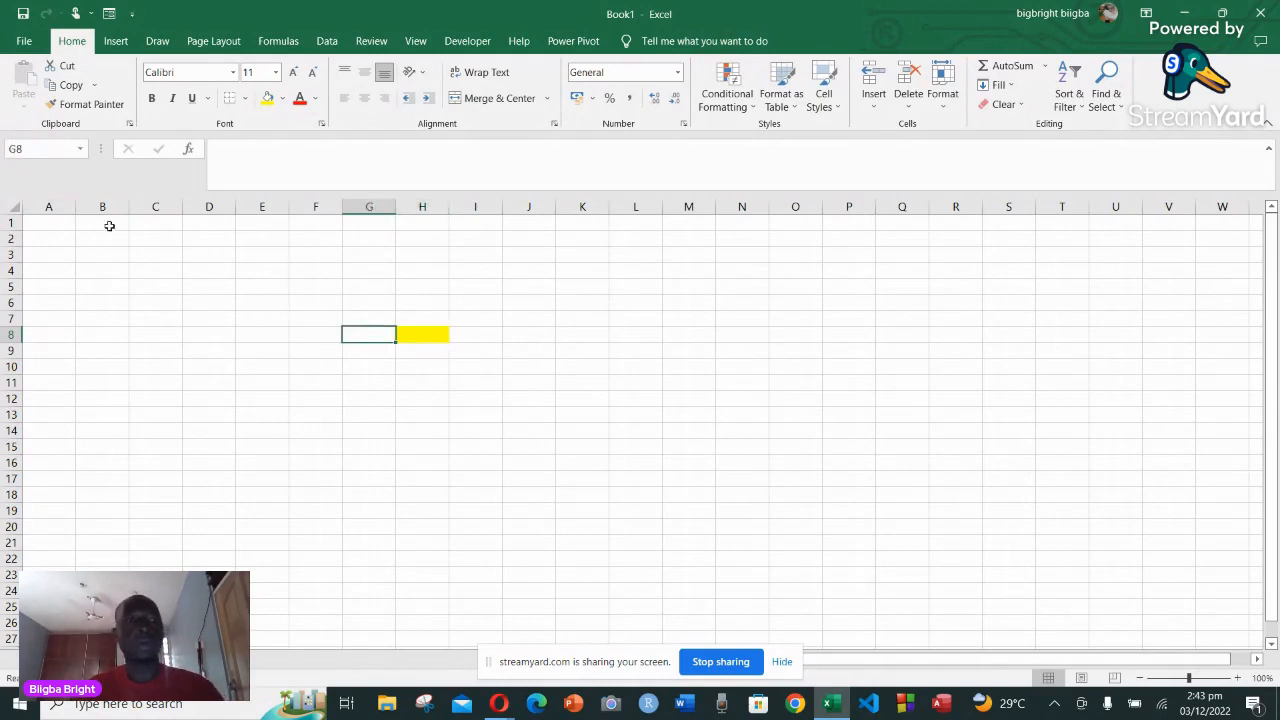
left_click(423, 334)
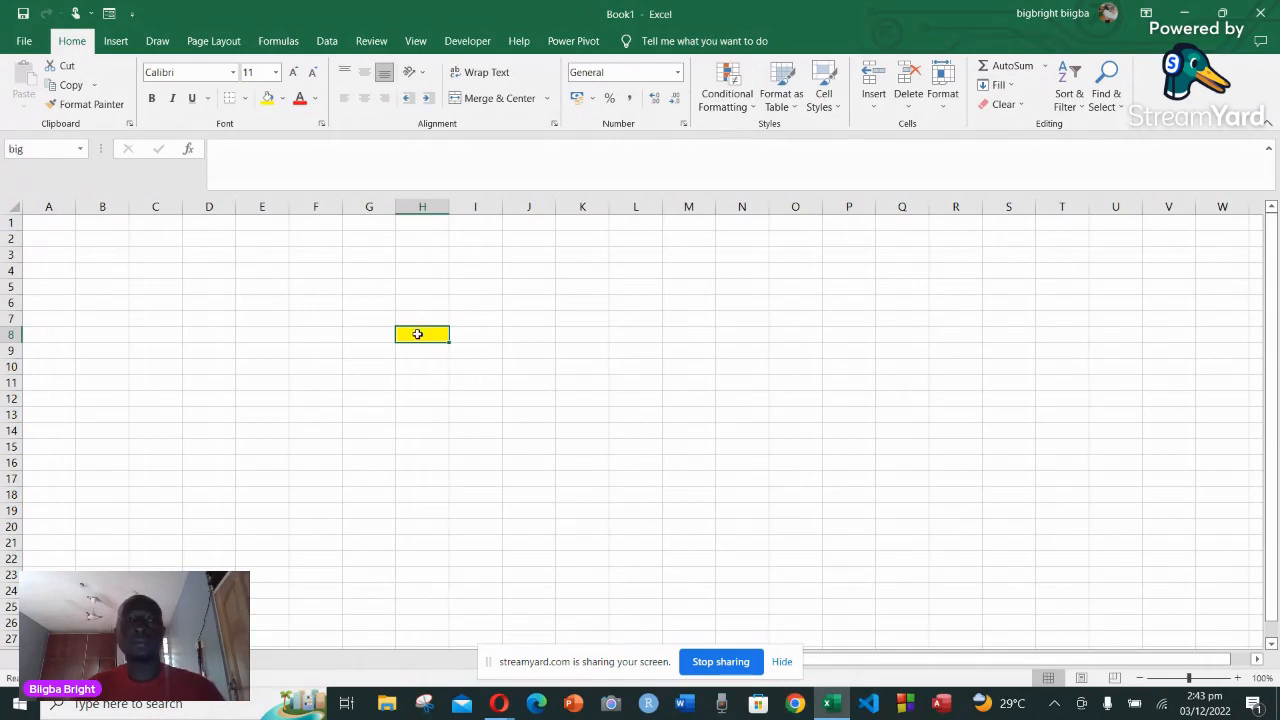
left_click(14, 148)
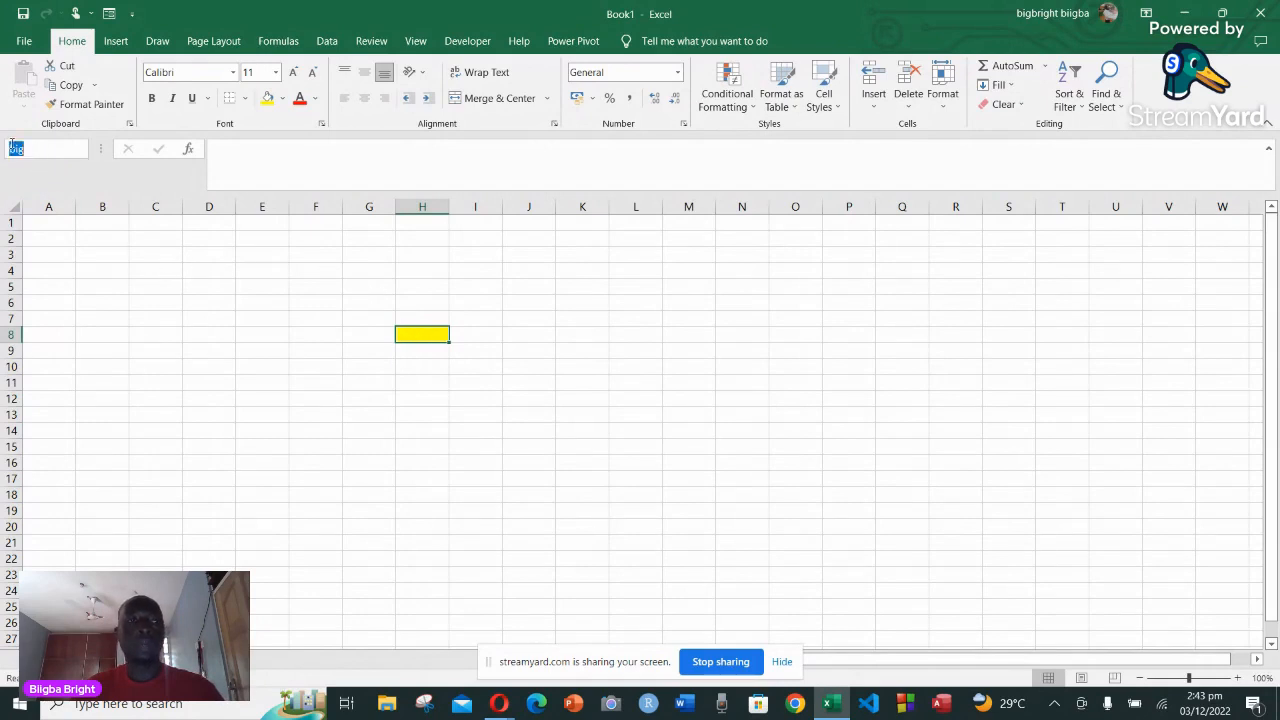
type("answer")
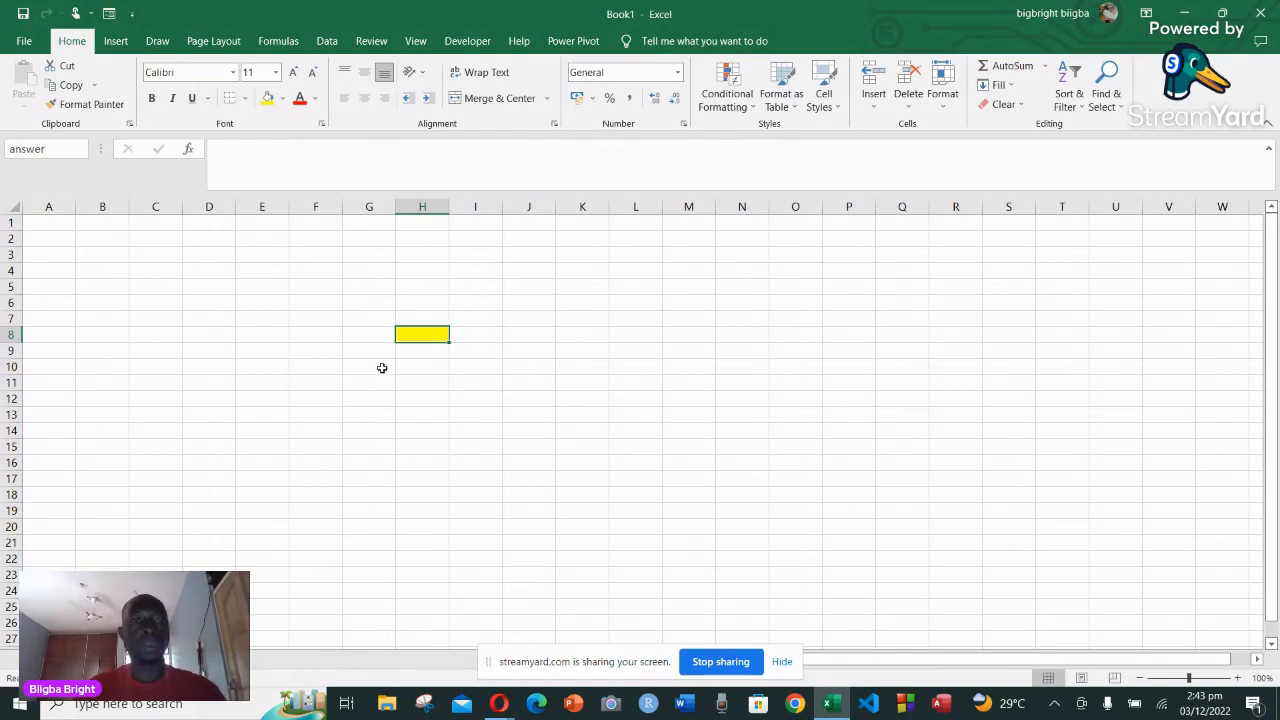
left_click(424, 343)
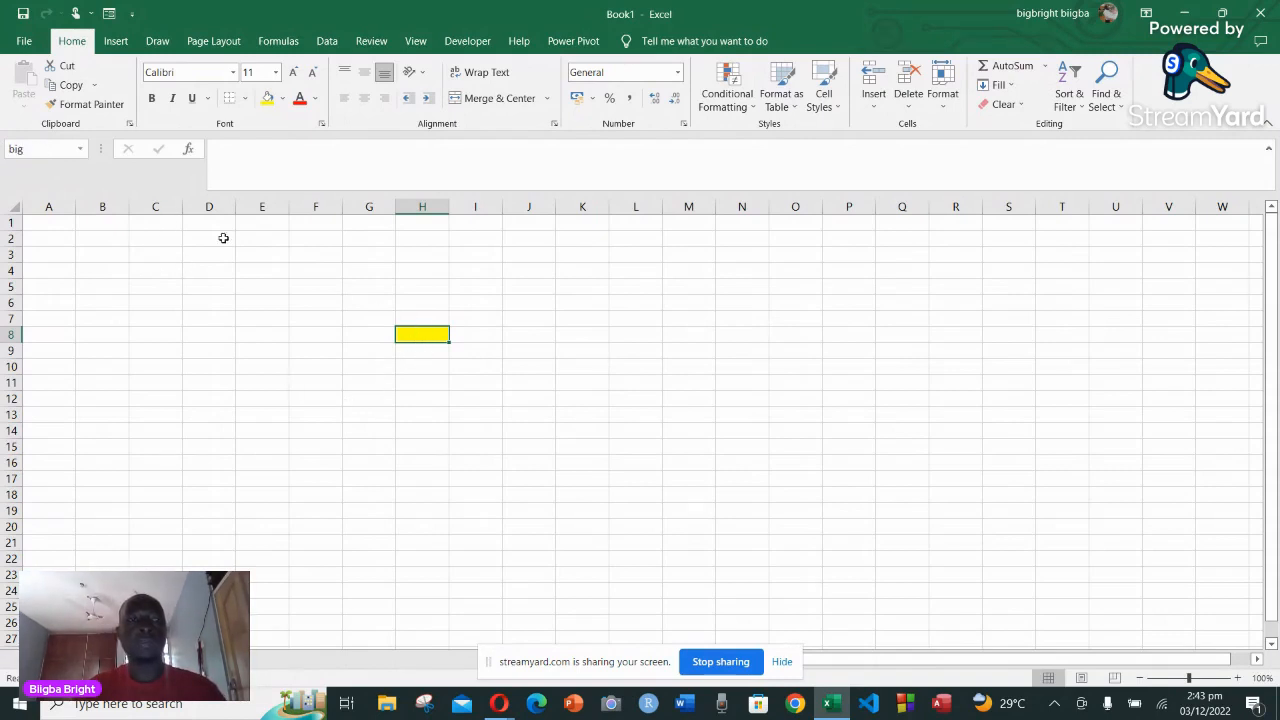
left_click(422, 333)
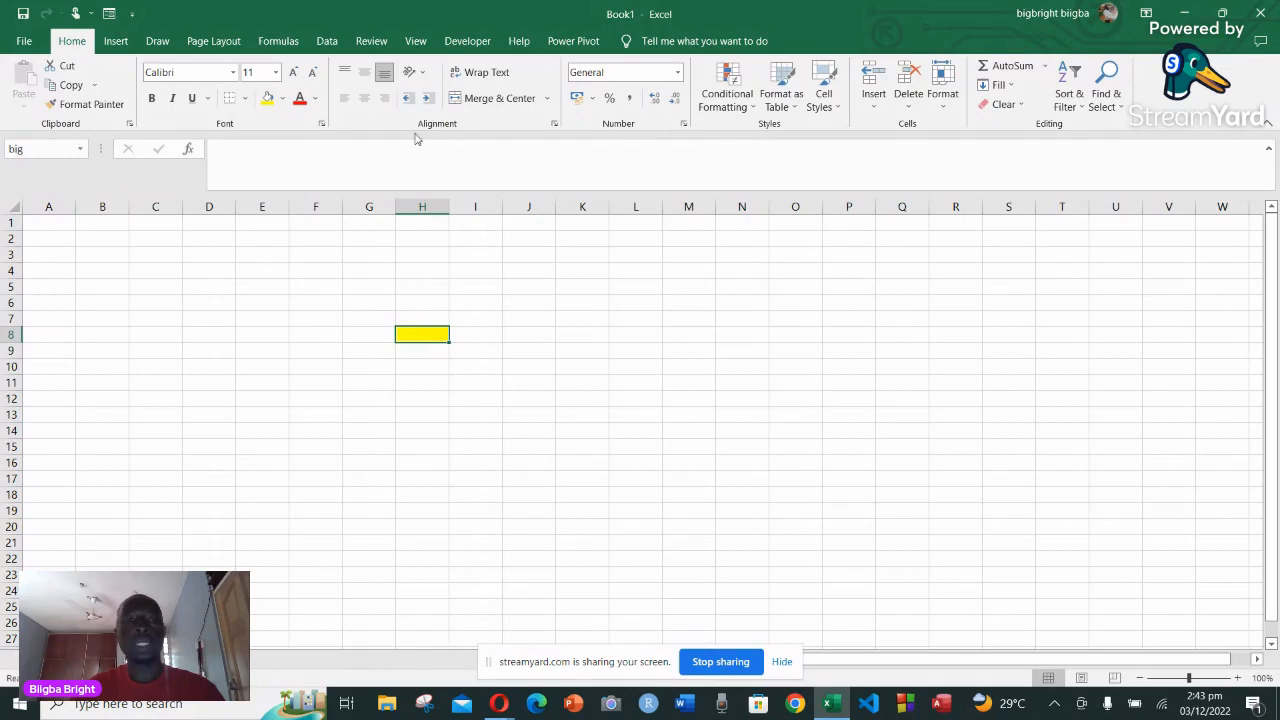
Try to remove the name "big" from cell H8 by clearing it, and reselect the cell
left_click(33, 148)
key("BackSpace")
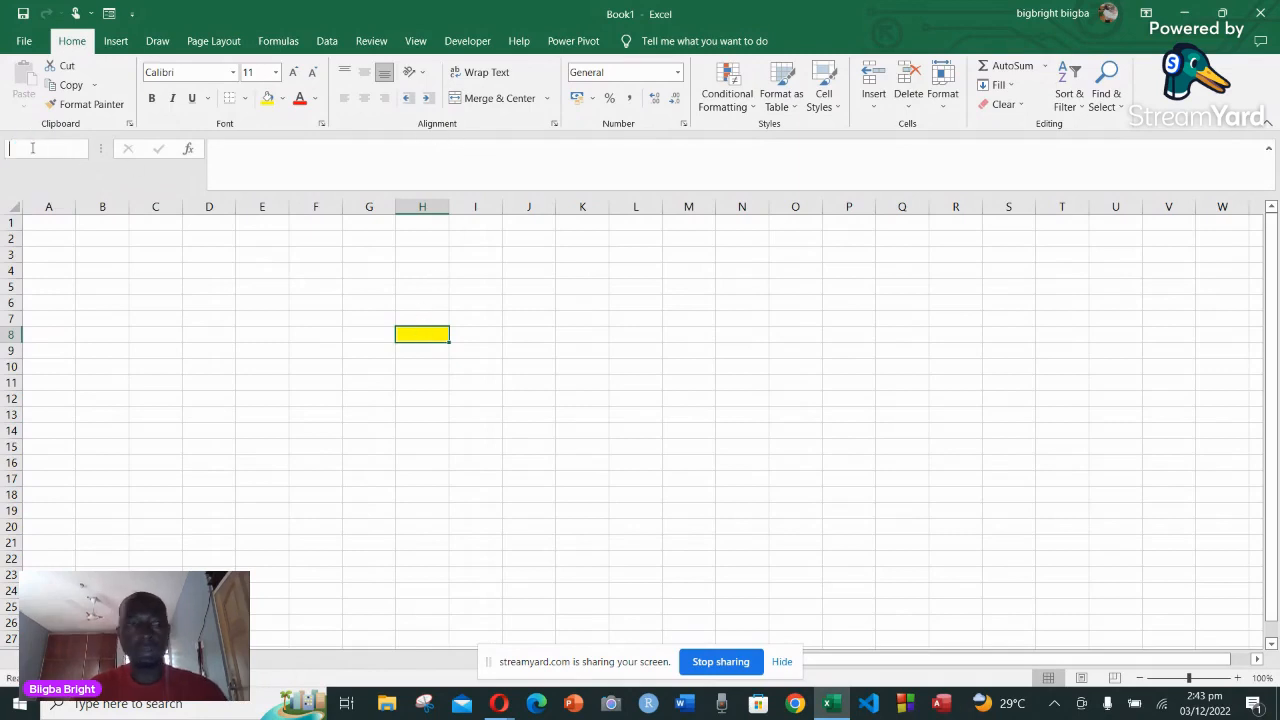
left_click(428, 357)
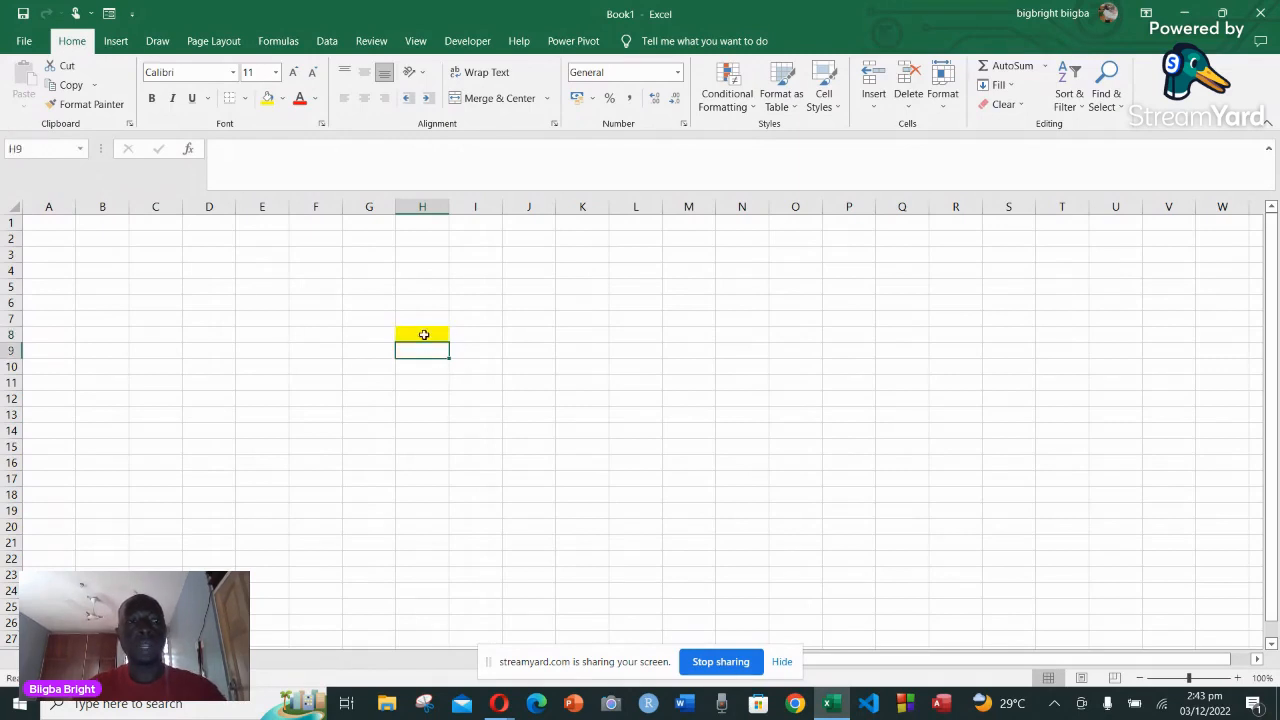
left_click(423, 332)
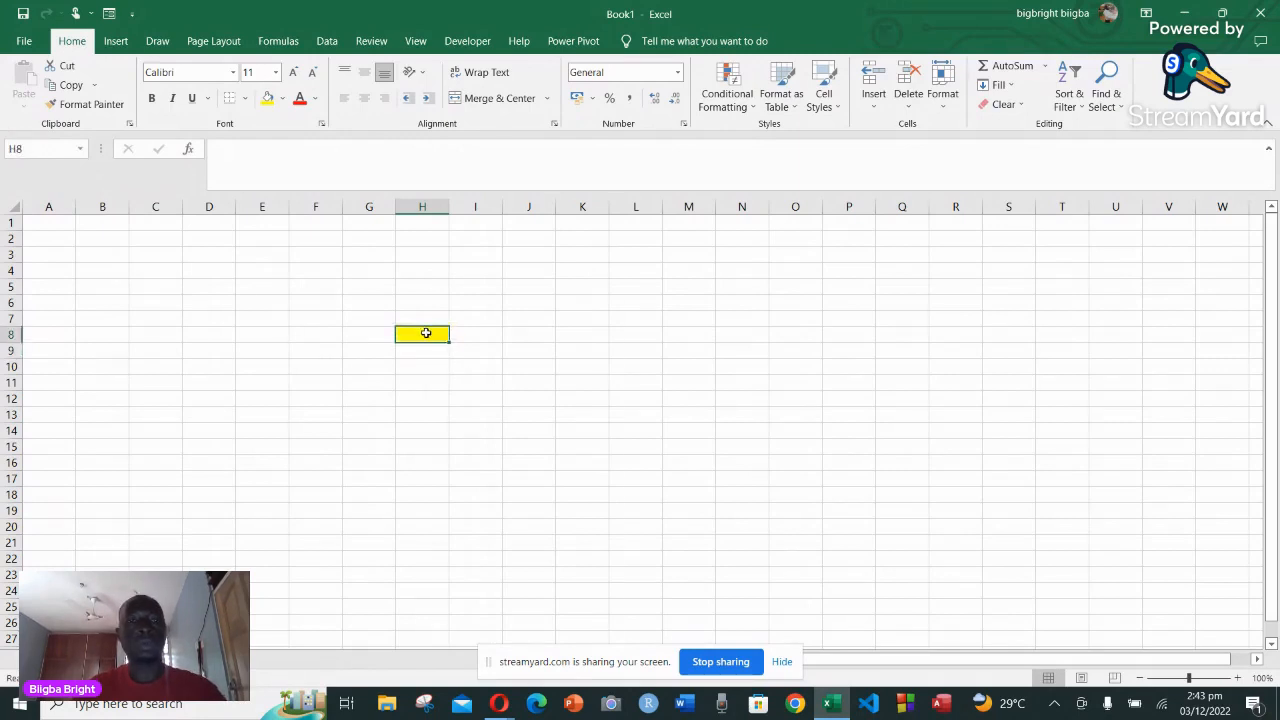
Delete the yellow cell H8 with the cells shifted left, and select cell H7
right_click(426, 333)
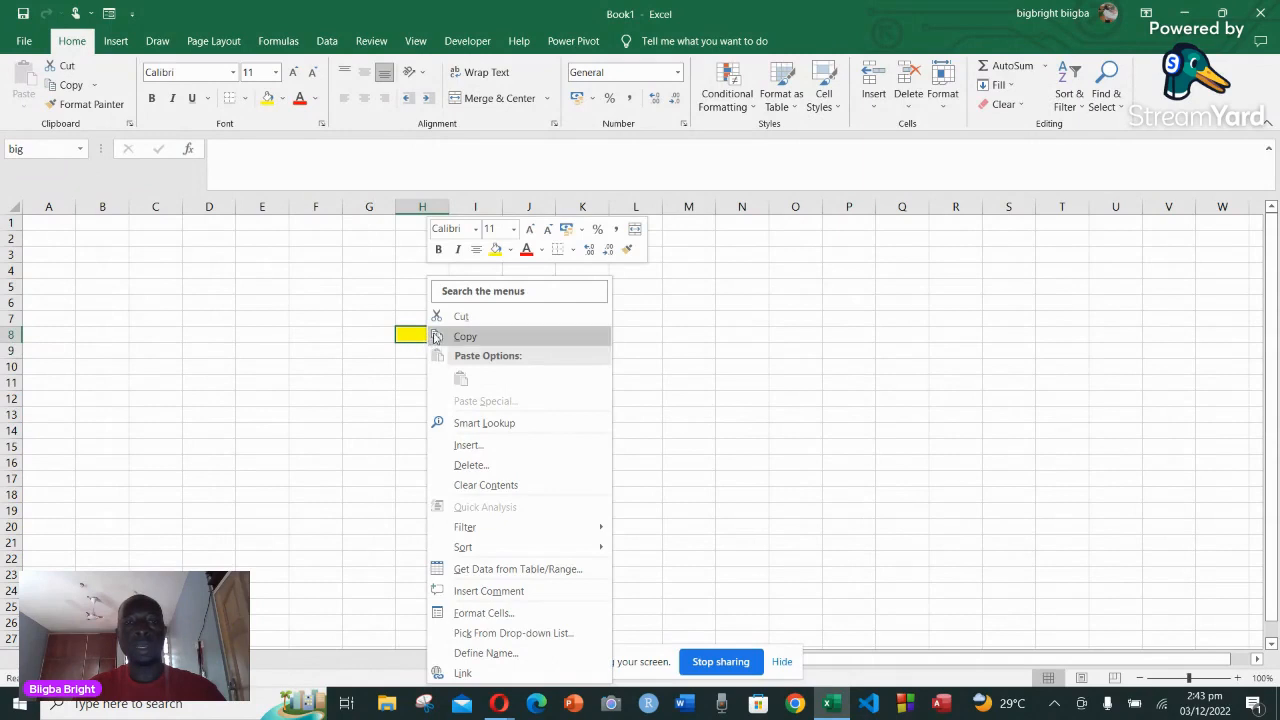
left_click(476, 469)
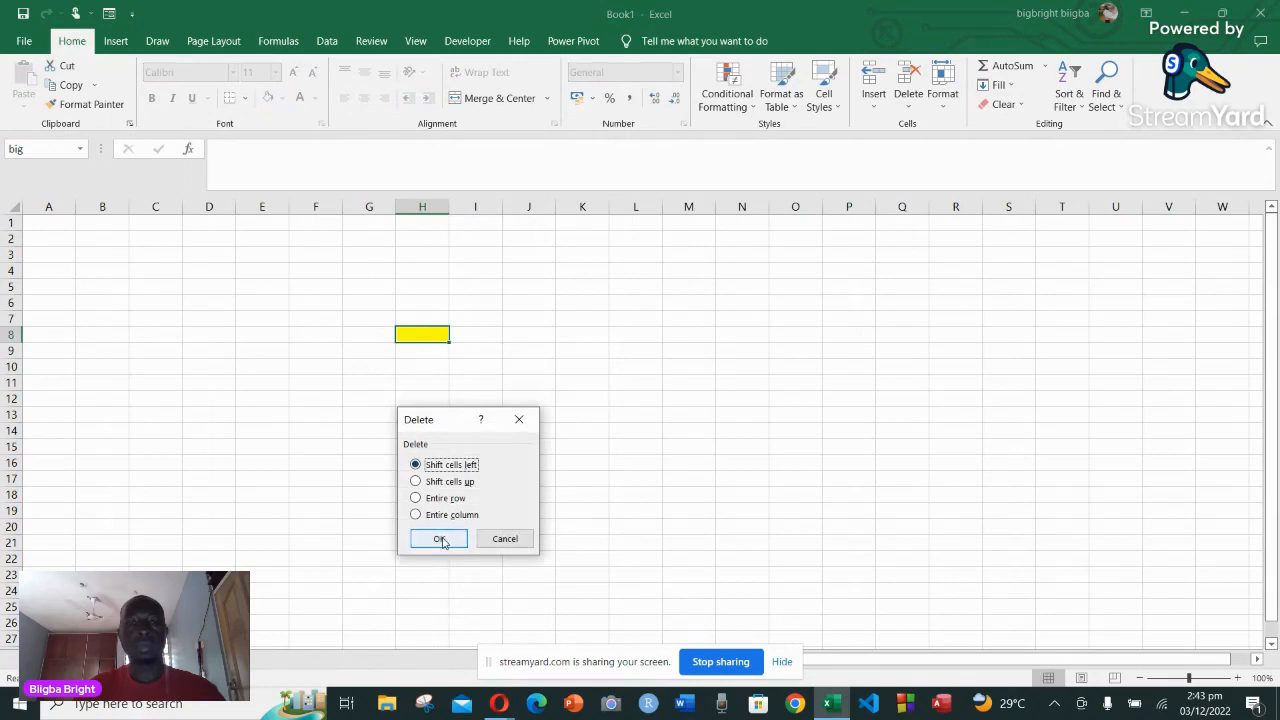
left_click(440, 539)
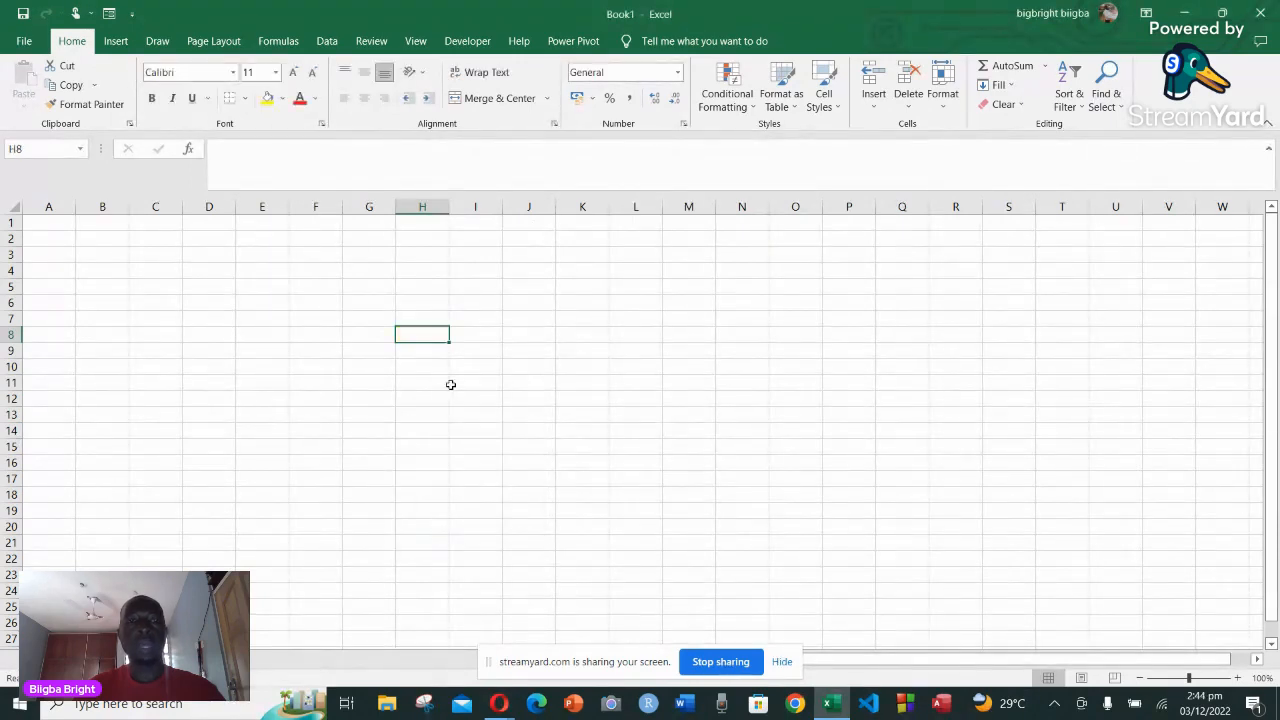
left_click(424, 318)
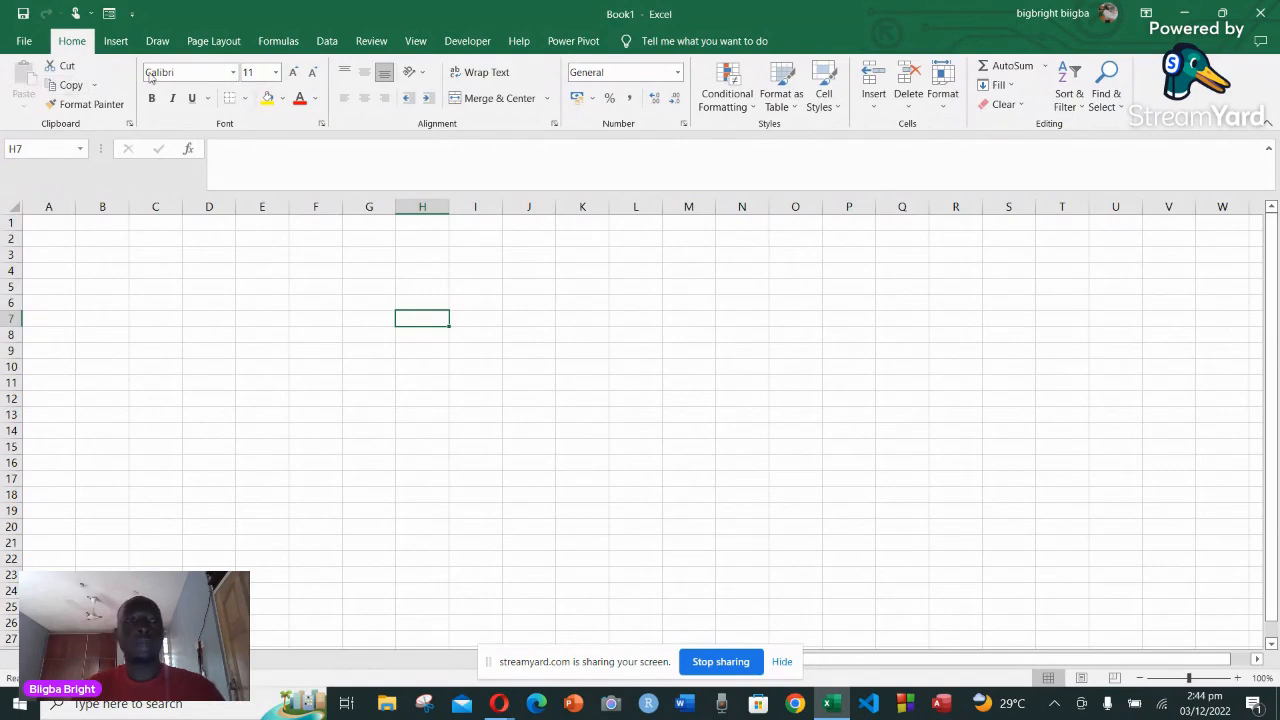
Look through the insertable content, including the built-in equations and the symbols, without inserting anything
left_click(116, 41)
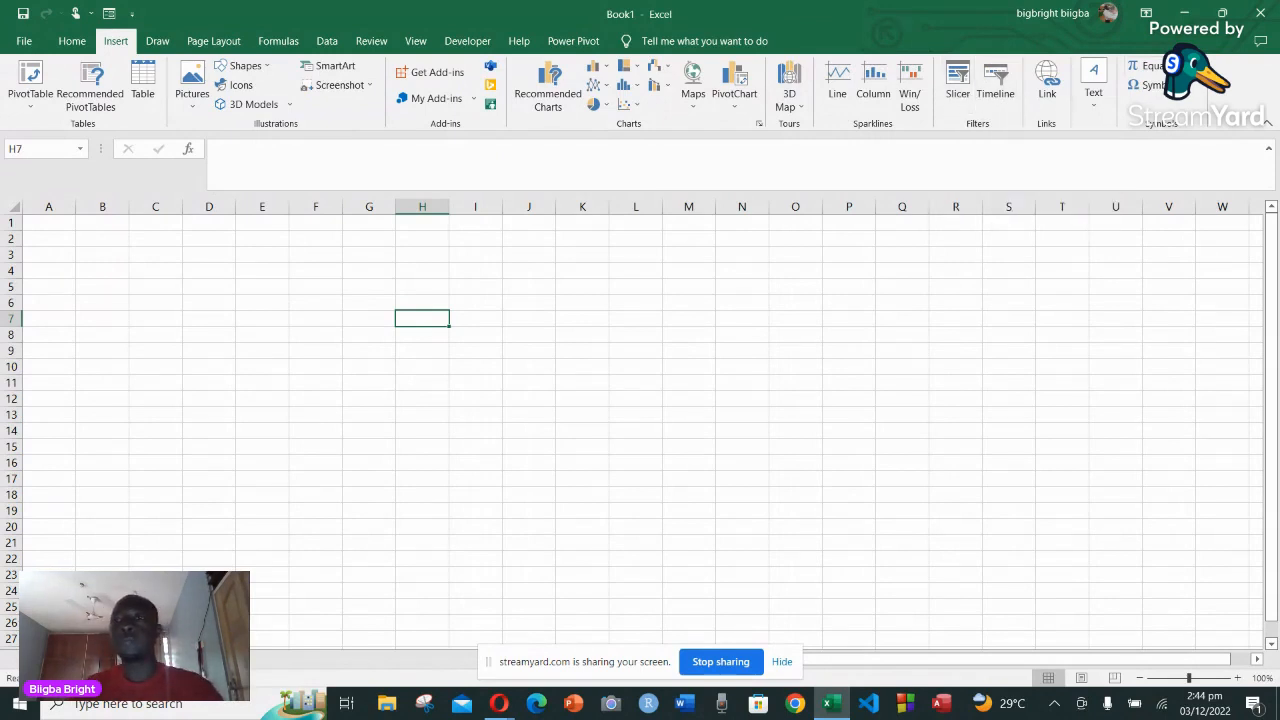
left_click(1150, 66)
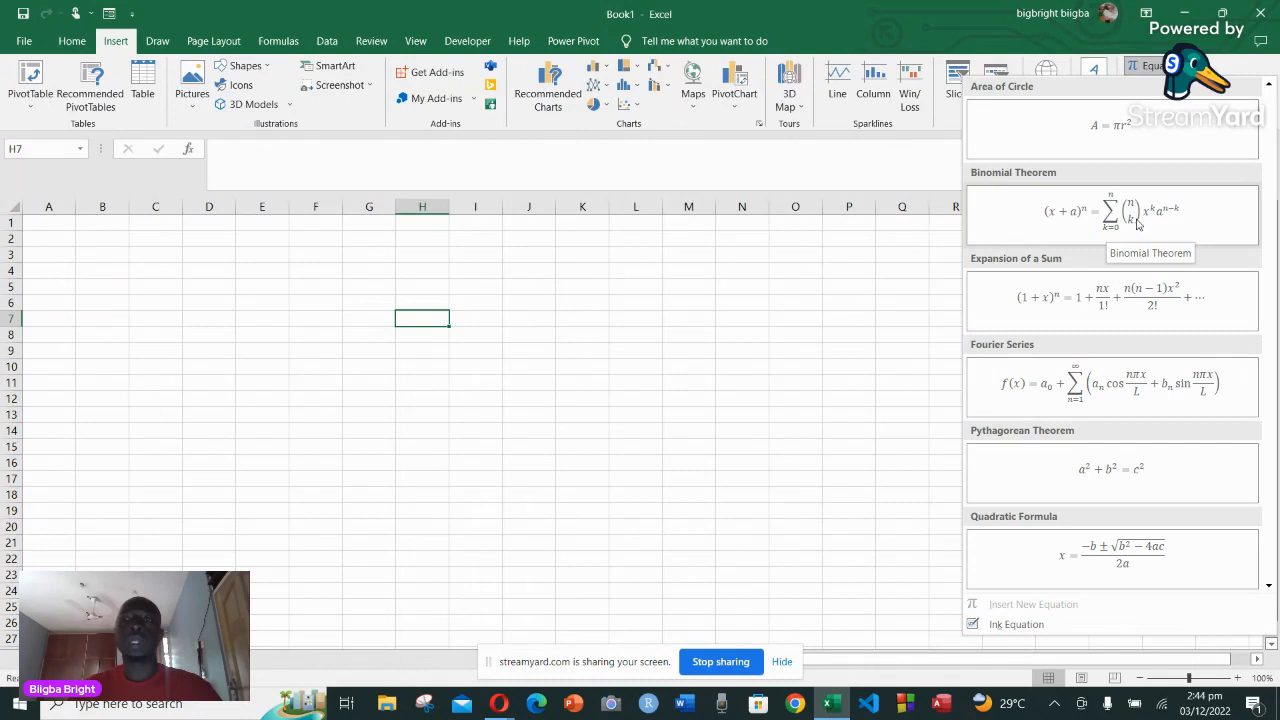
scroll(1137, 224, "down", 3)
scroll(1137, 224, "up", 3)
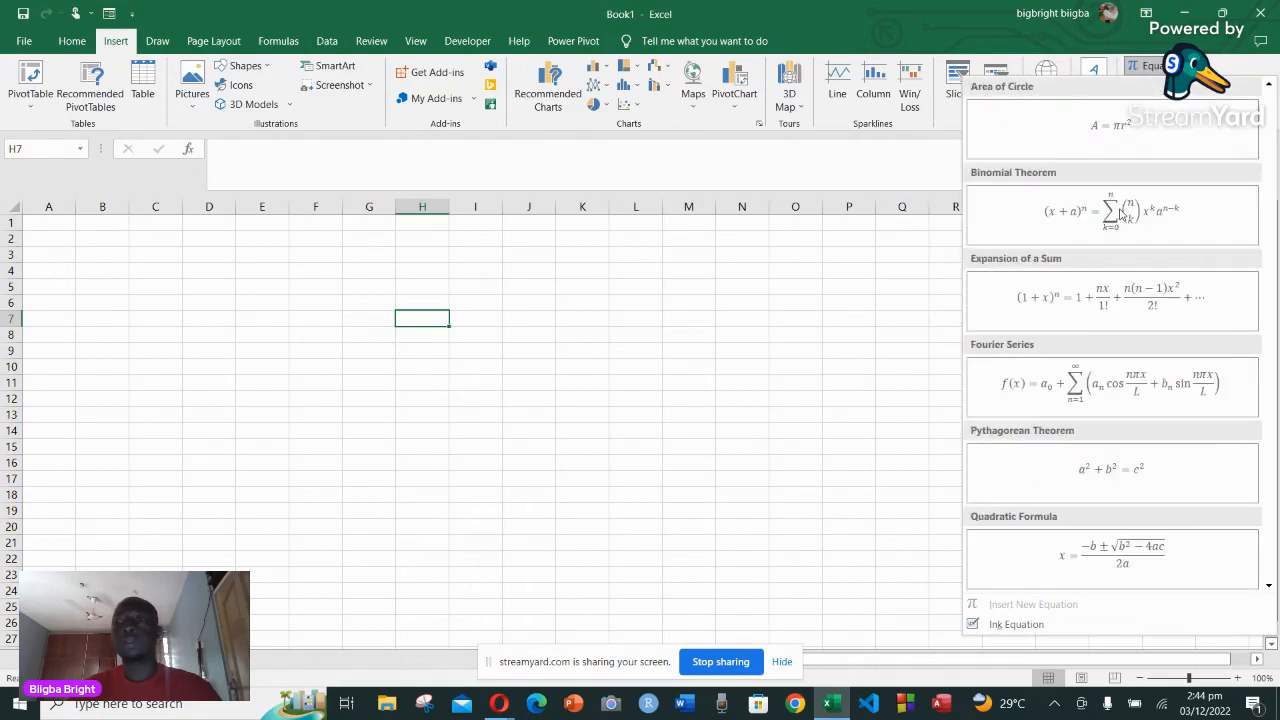
left_click(1178, 66)
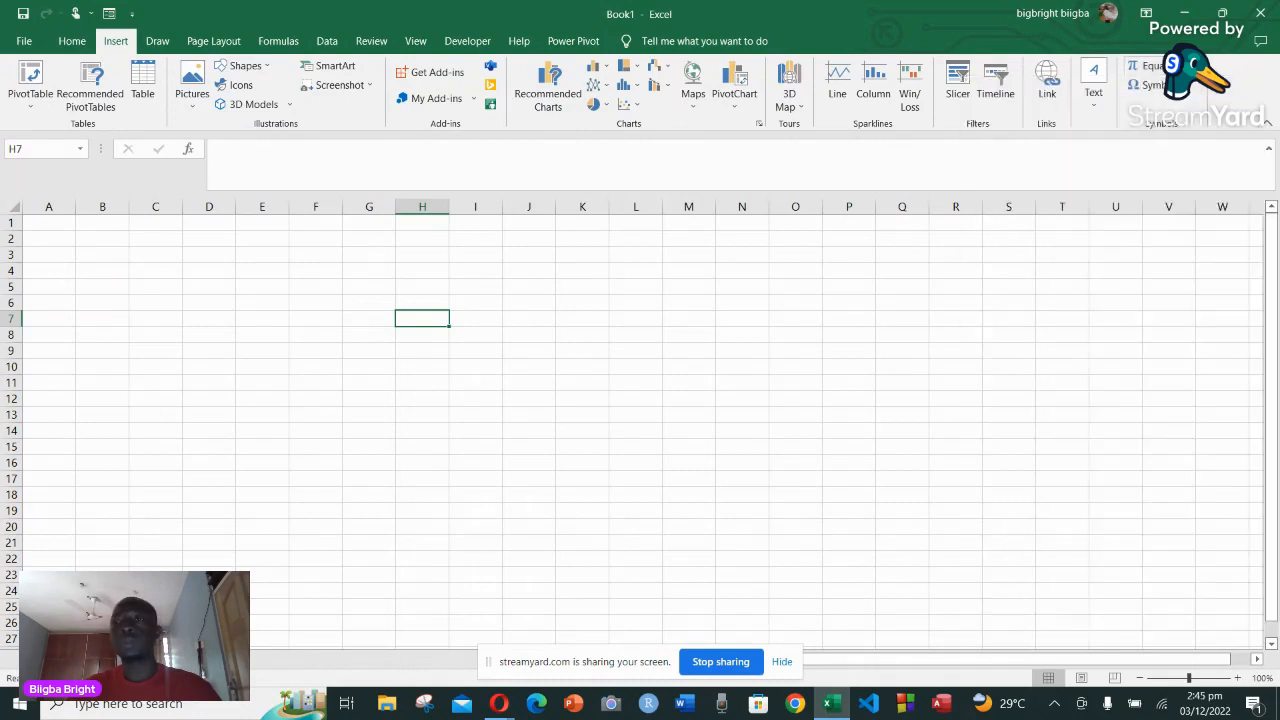
left_click(1154, 92)
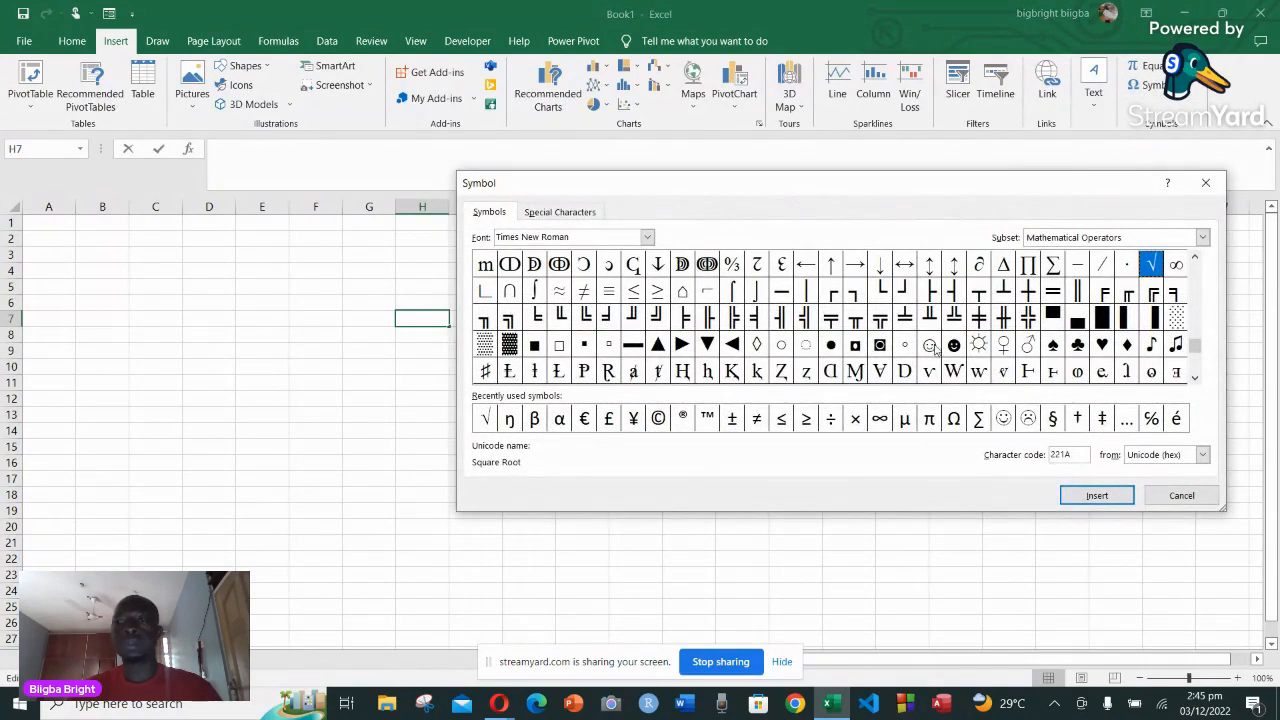
left_click(1205, 184)
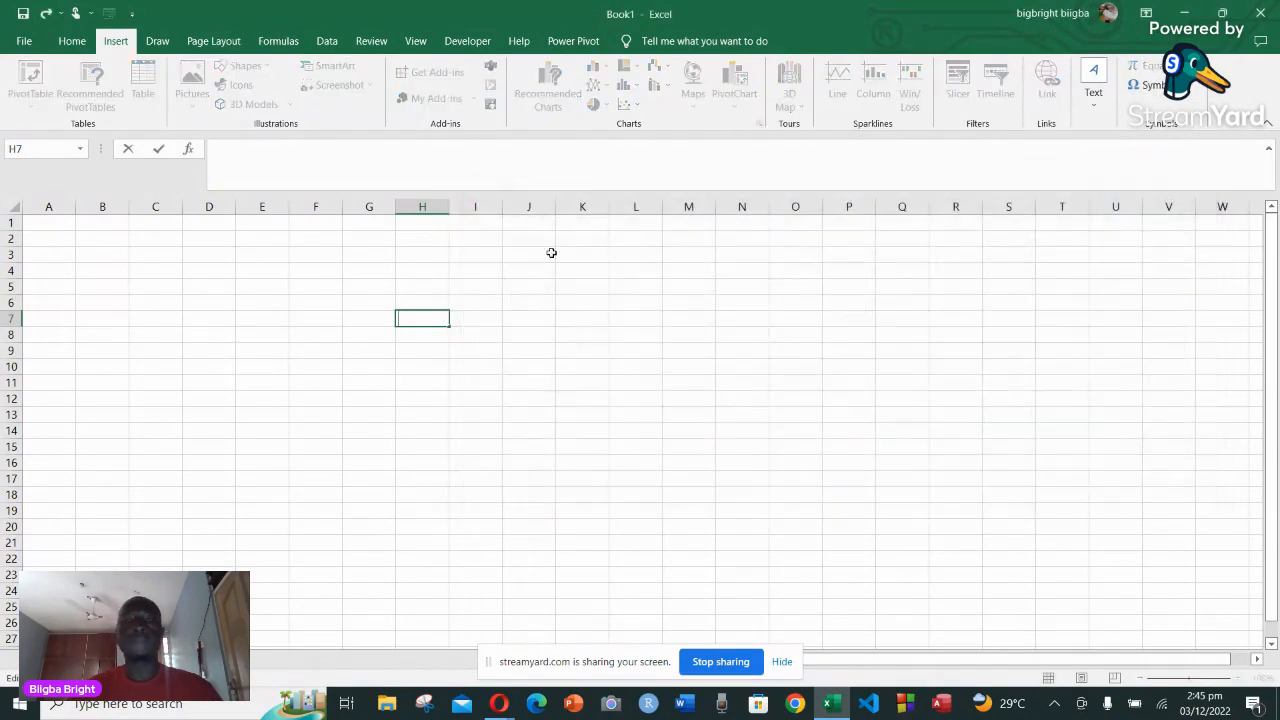
Select column A and cell A1 in turn, and enter the number 4444 in E4 and a person's name in E5
left_click(60, 207)
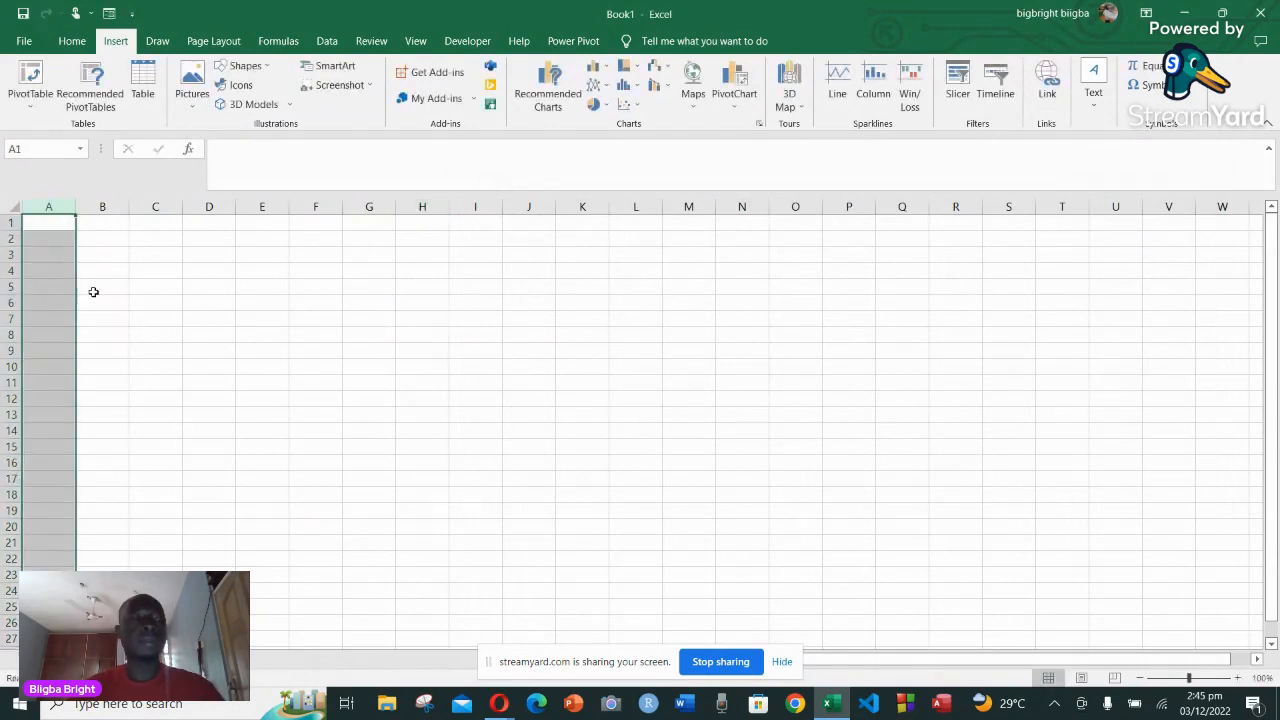
left_click(55, 229)
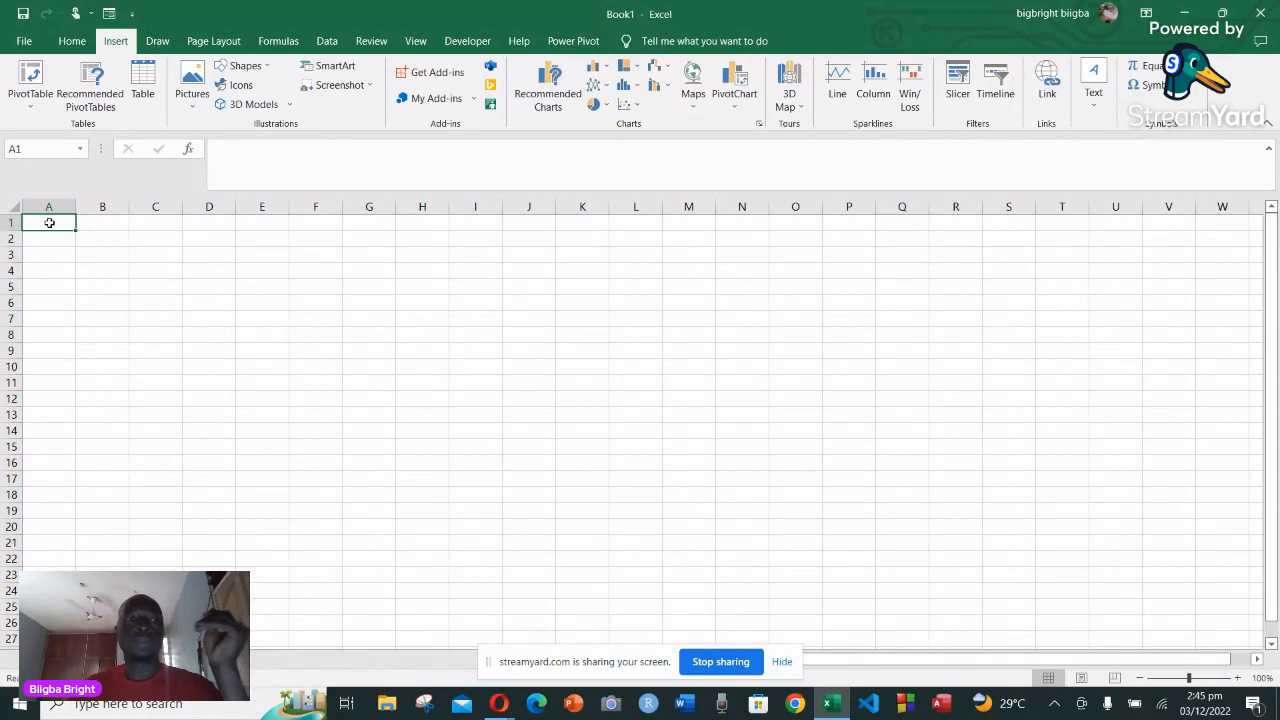
left_click(276, 273)
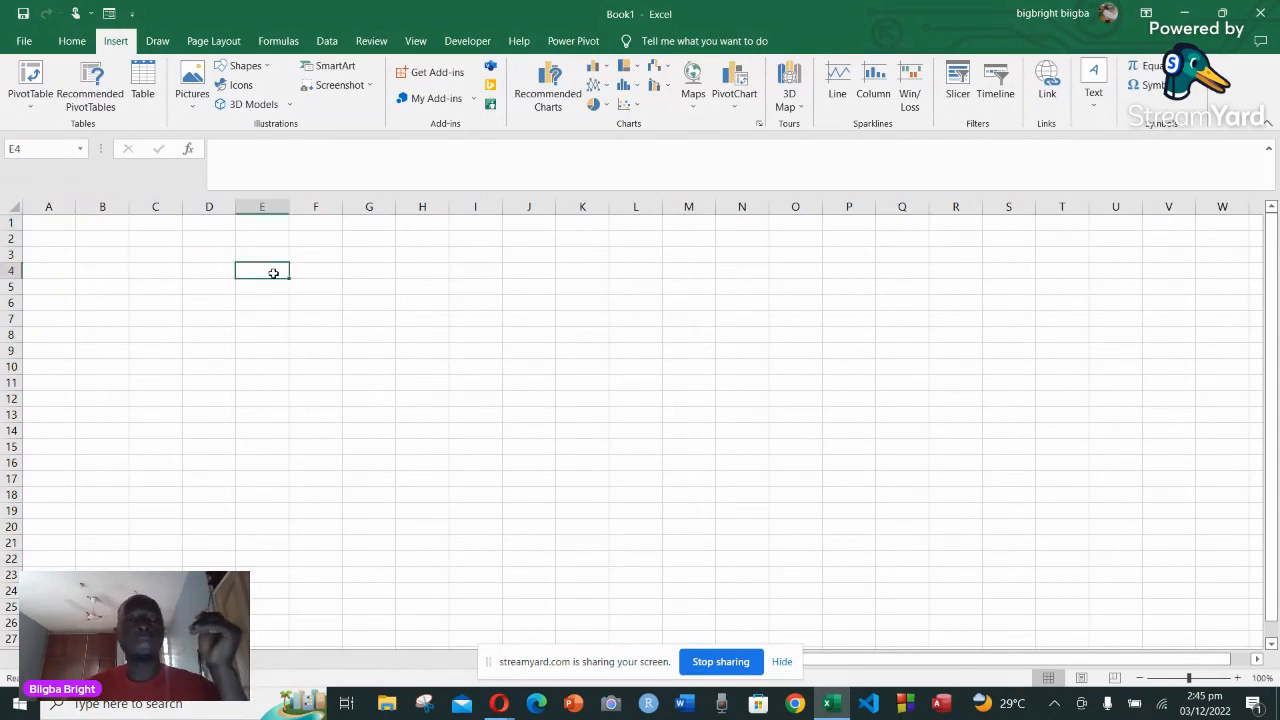
type("4444")
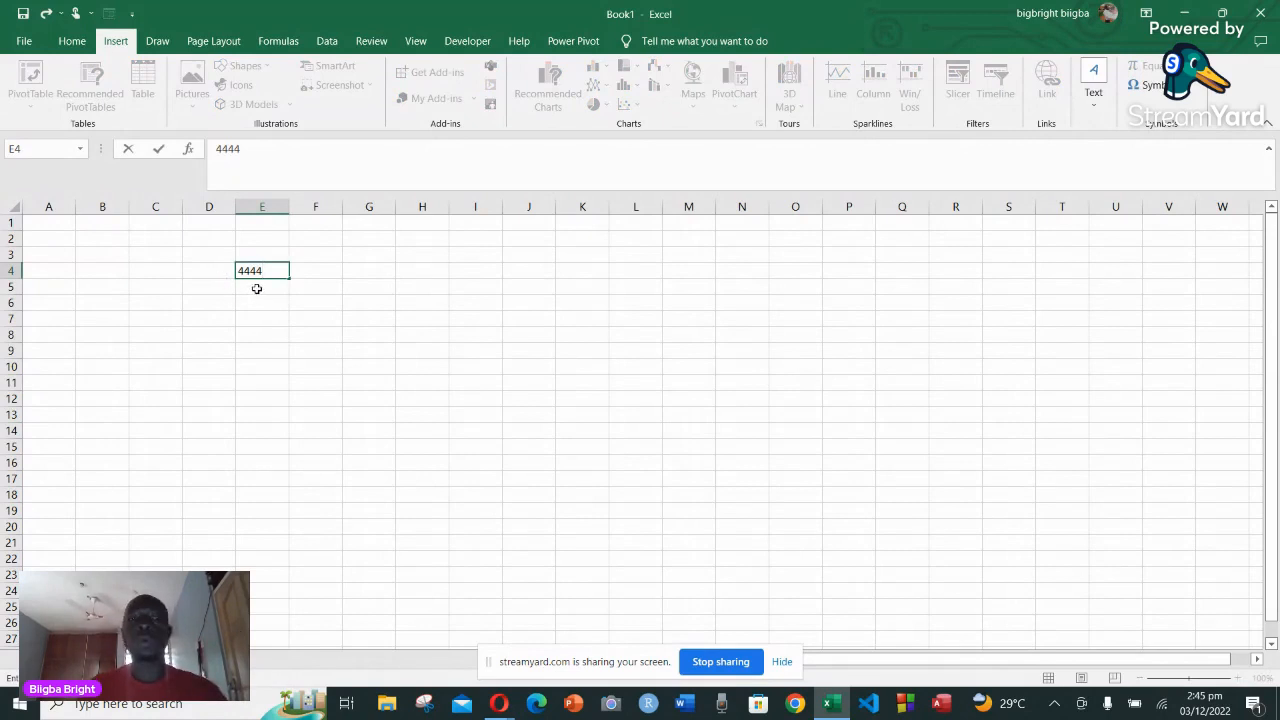
left_click(257, 288)
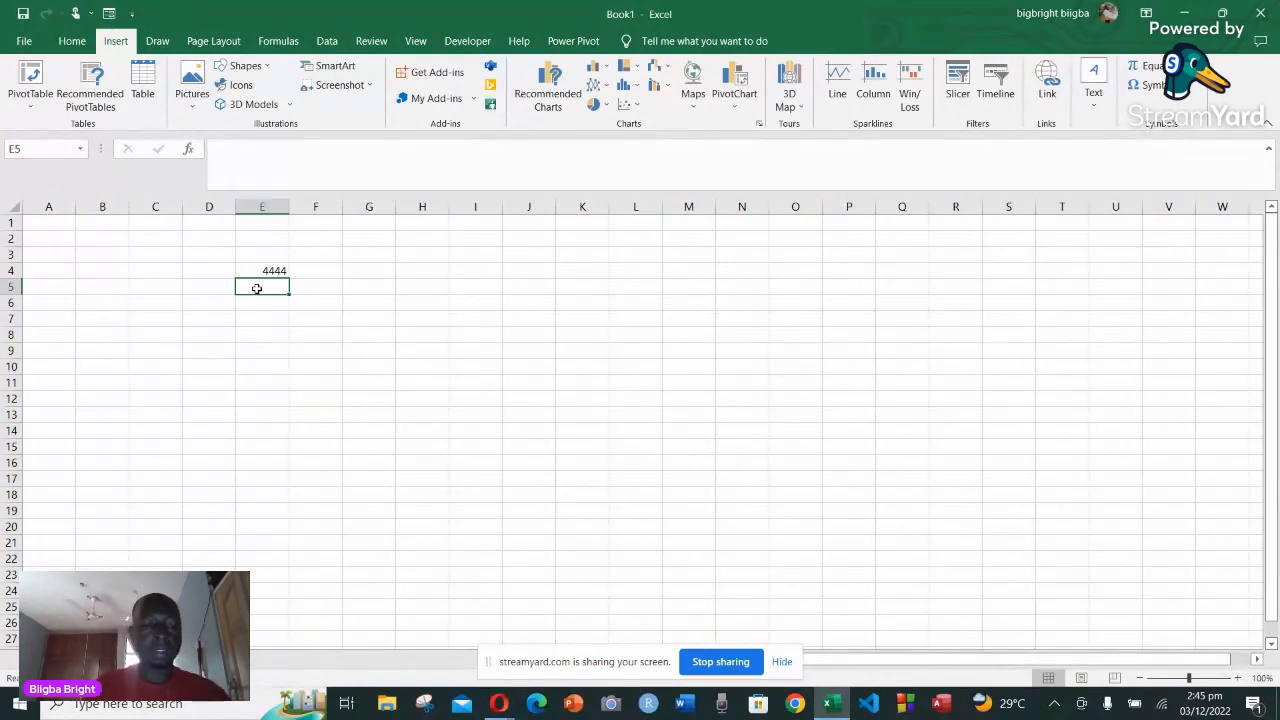
type("Biigba")
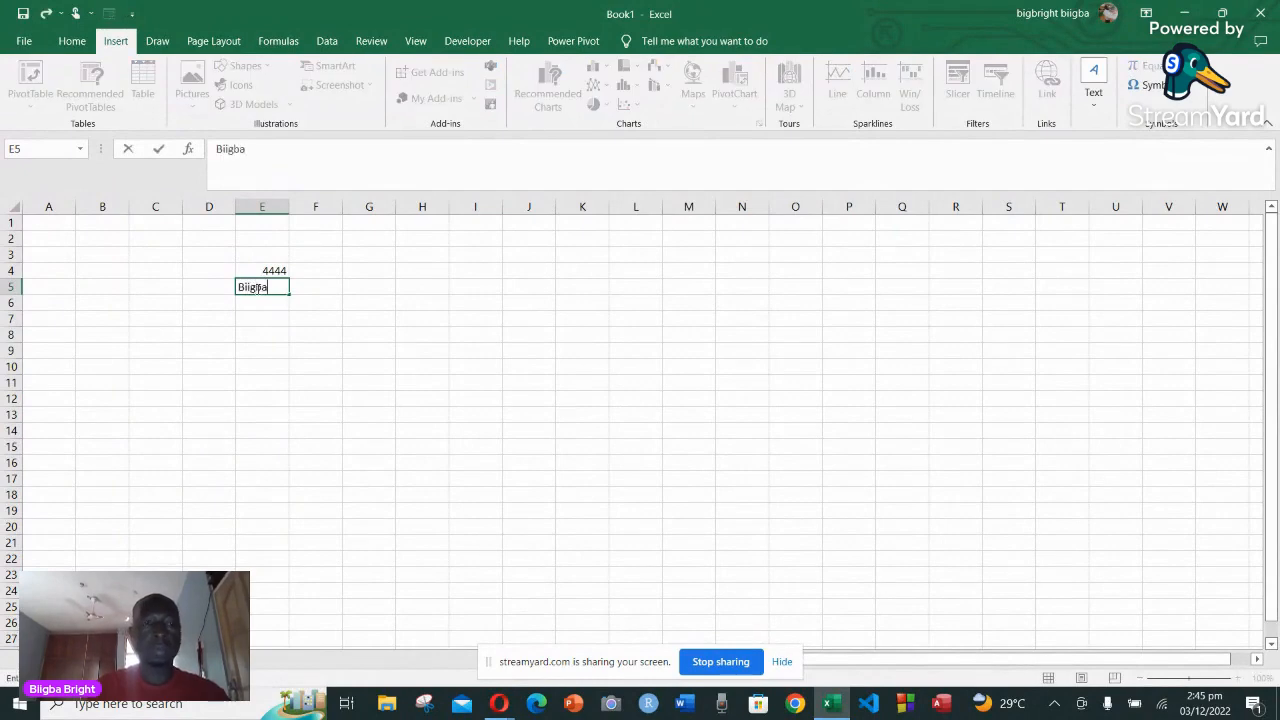
left_click(265, 310)
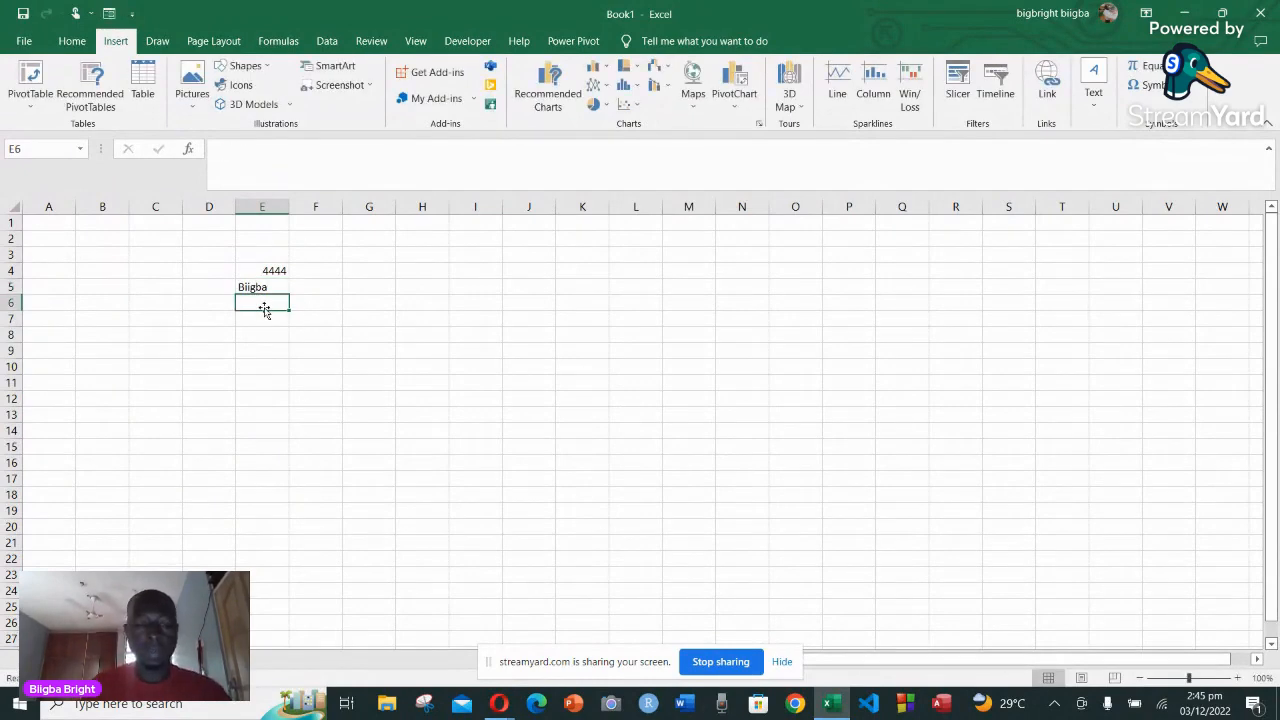
Enter the formula =SUM(44,88,77) in cell E6, picking SUM from the suggested functions
double_click(265, 310)
type("=")
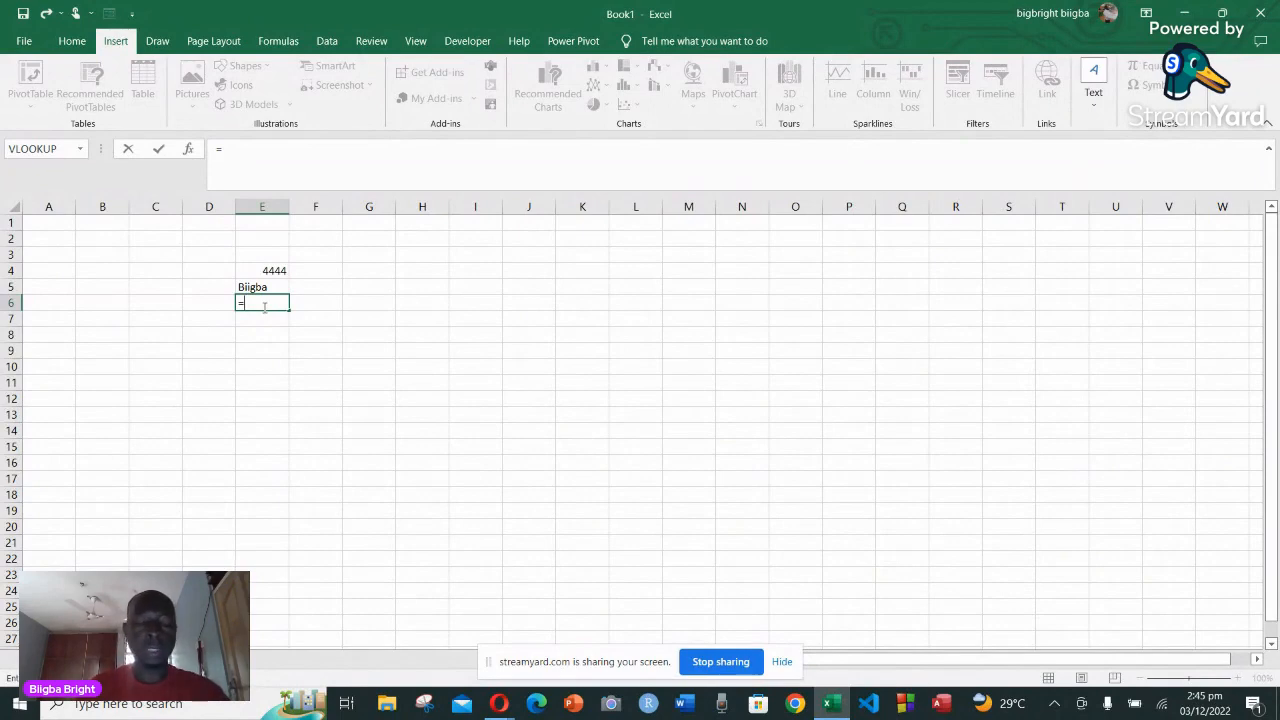
type("summ")
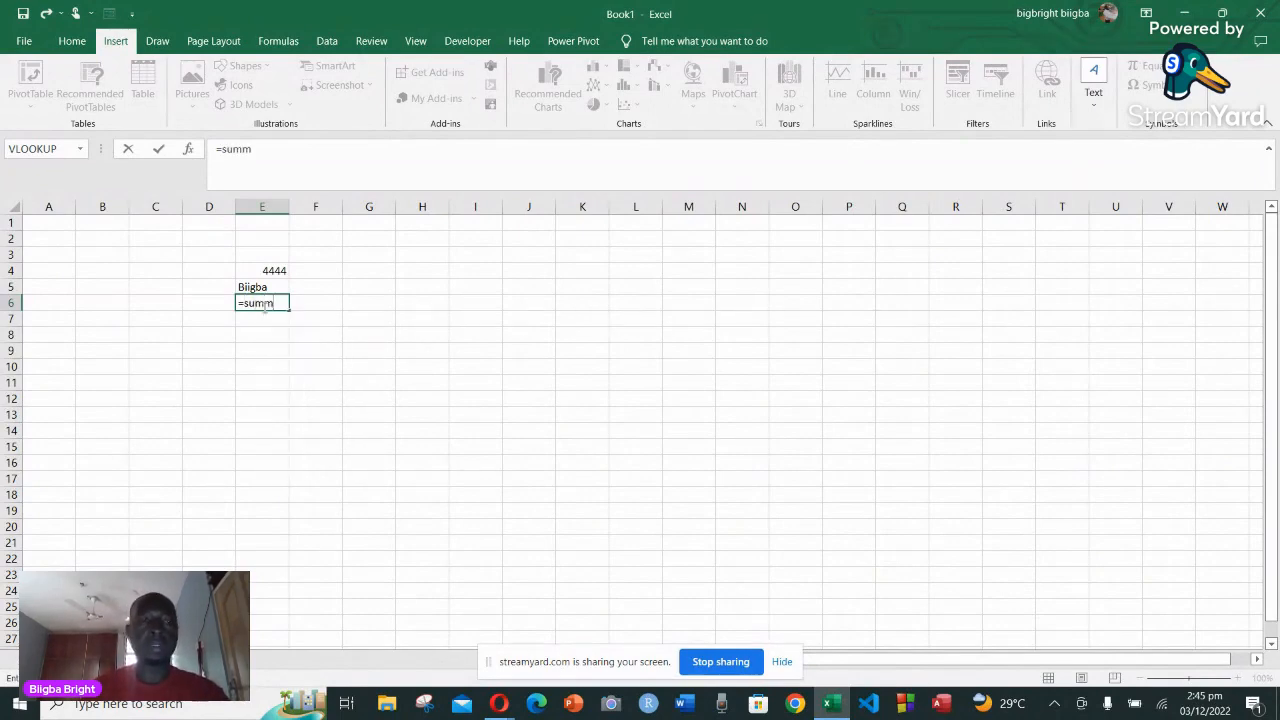
key("BackSpace")
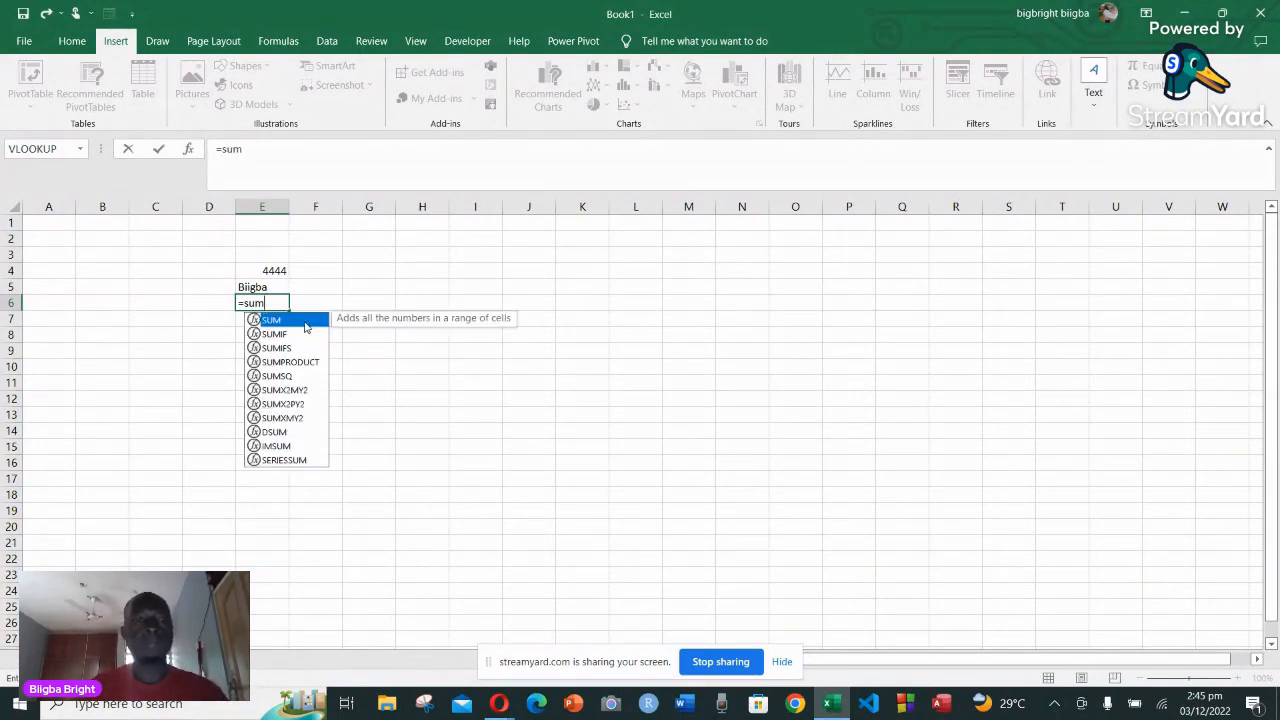
double_click(305, 322)
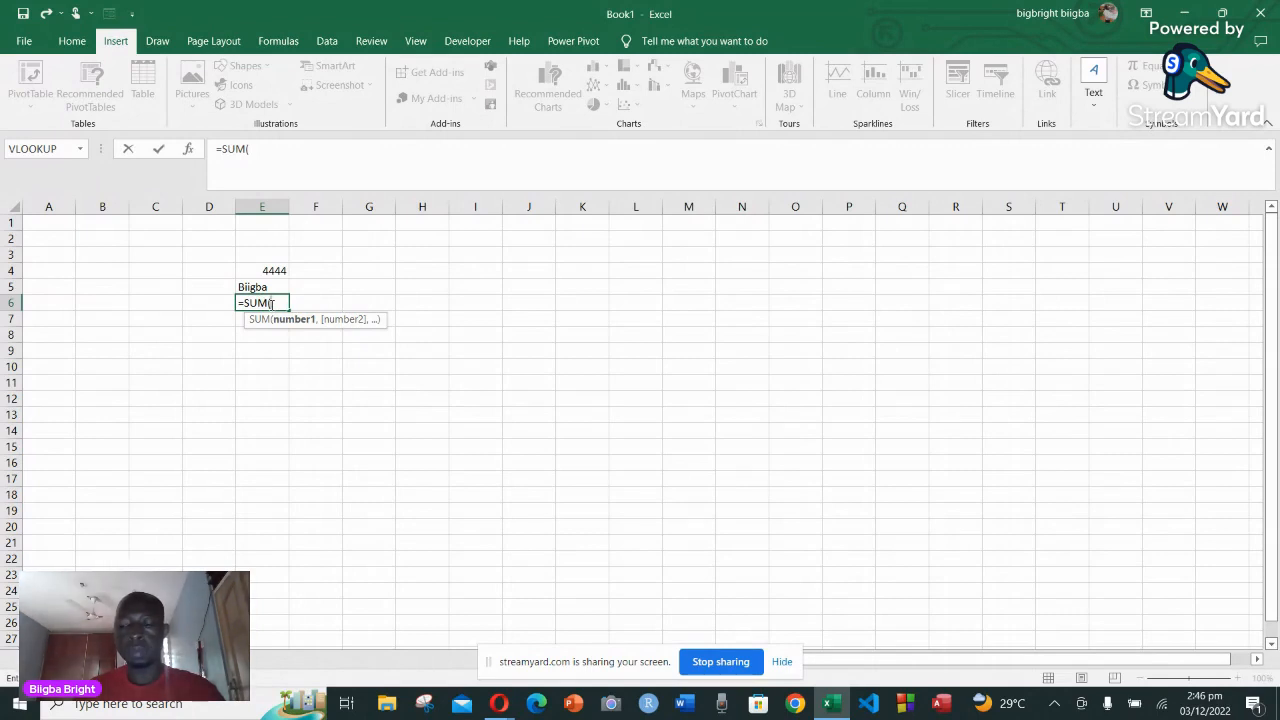
type("44")
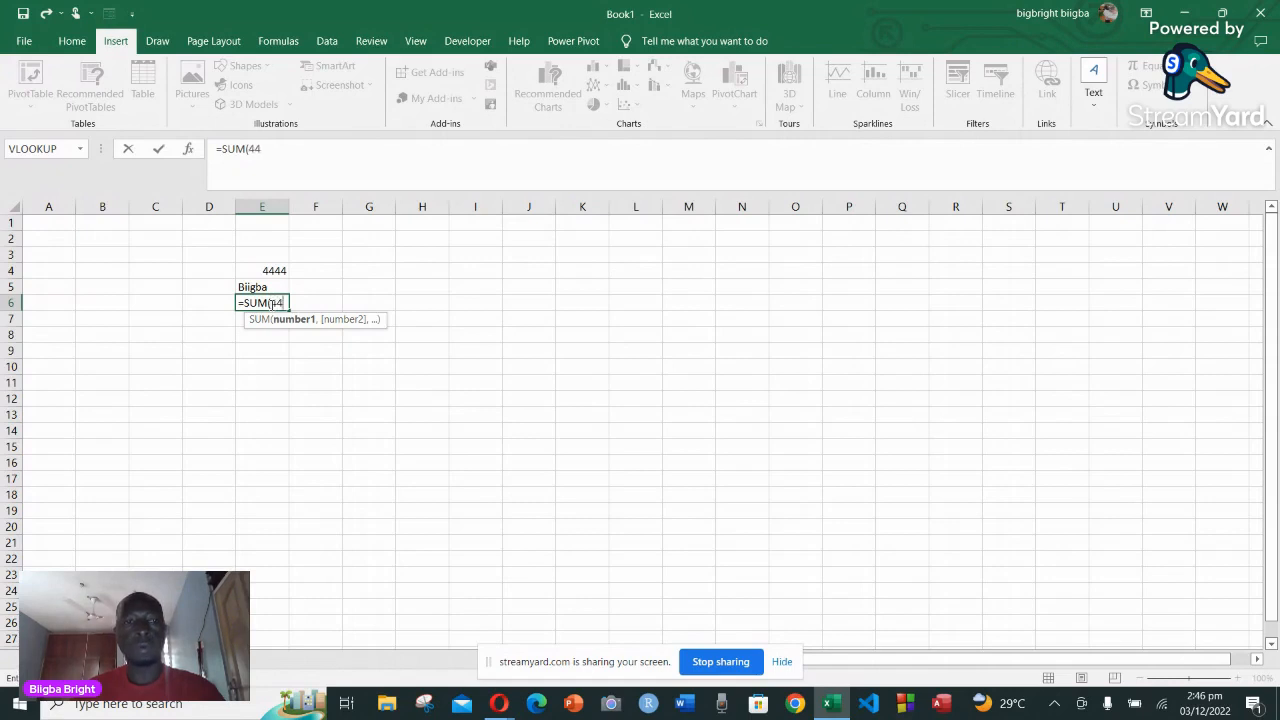
type(",")
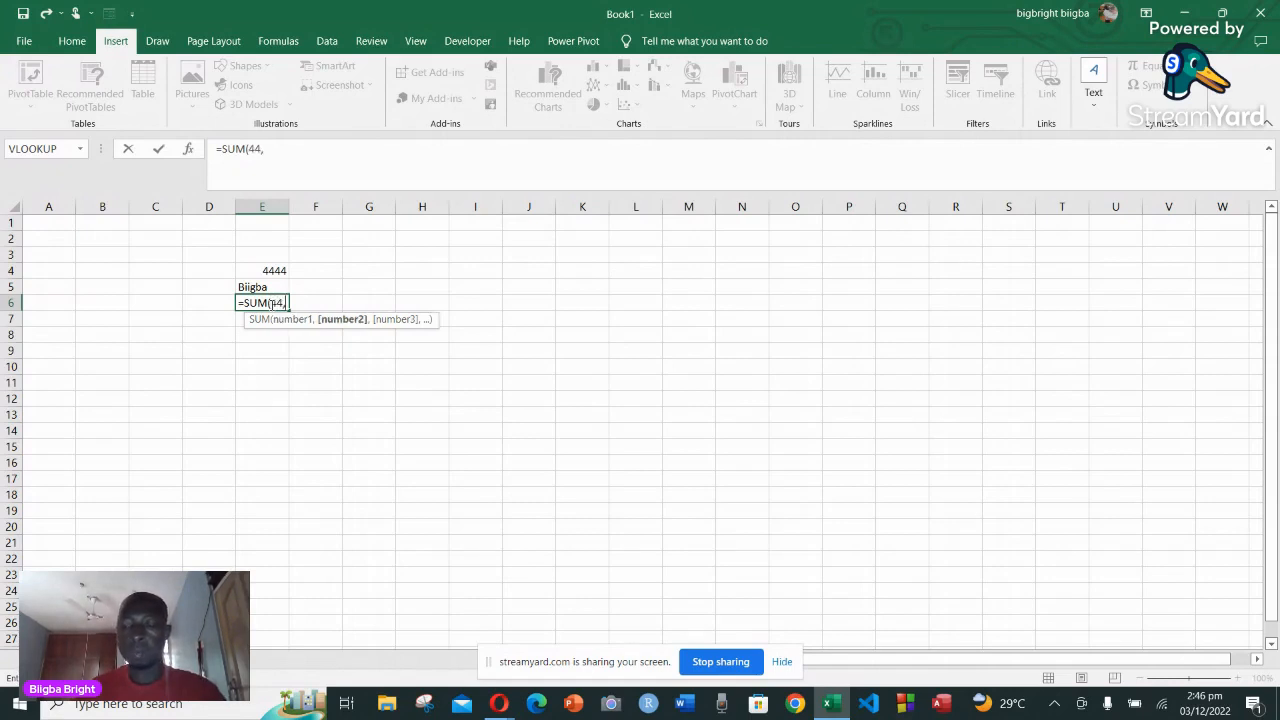
type("88,")
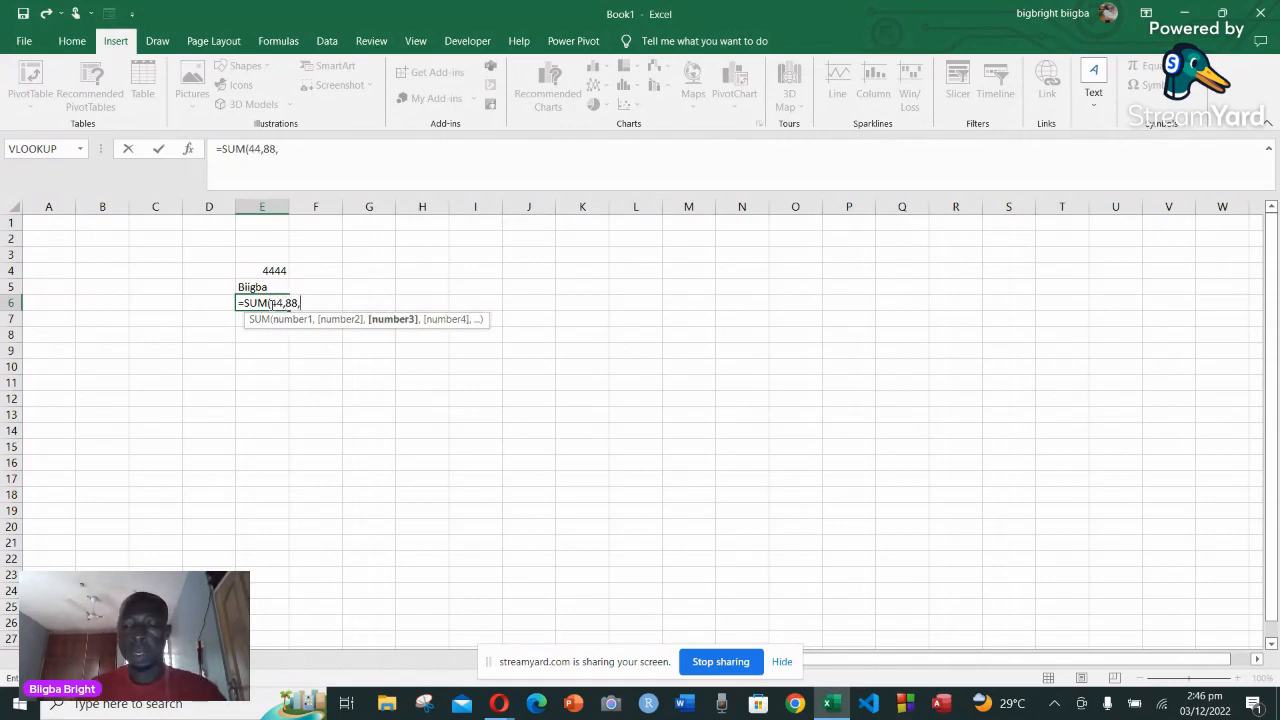
type("77")
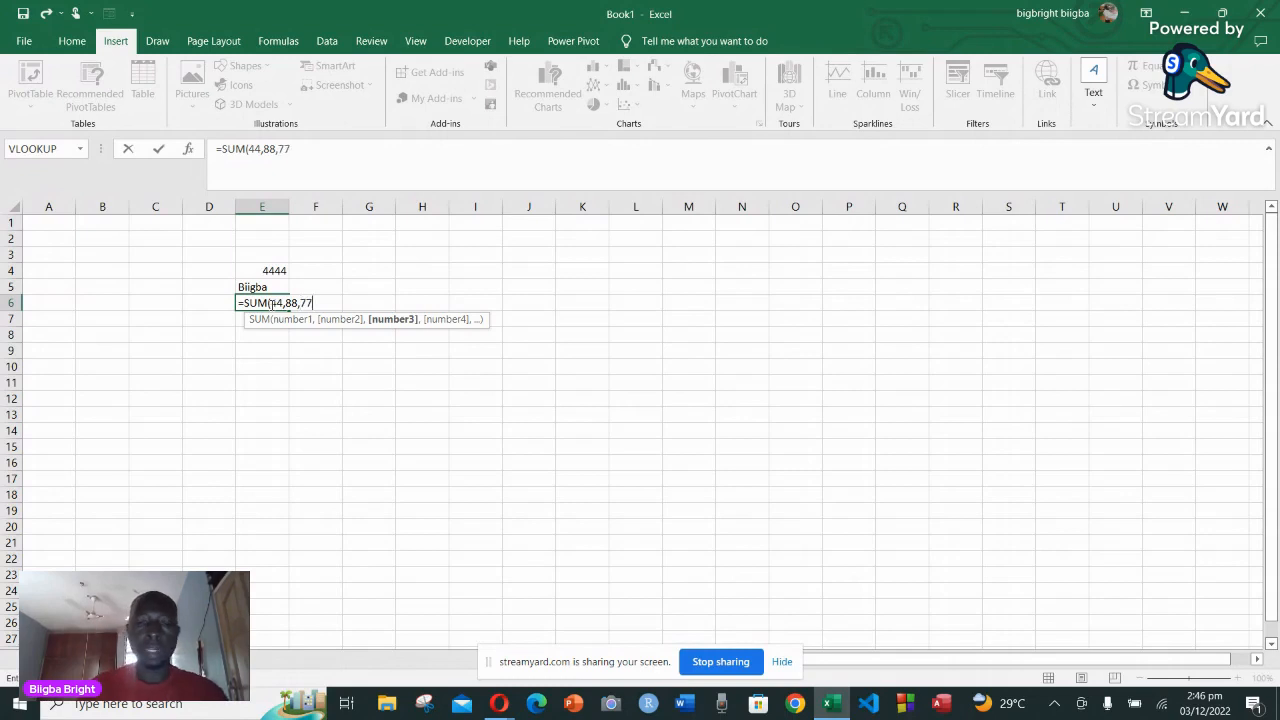
type(")")
key("Return")
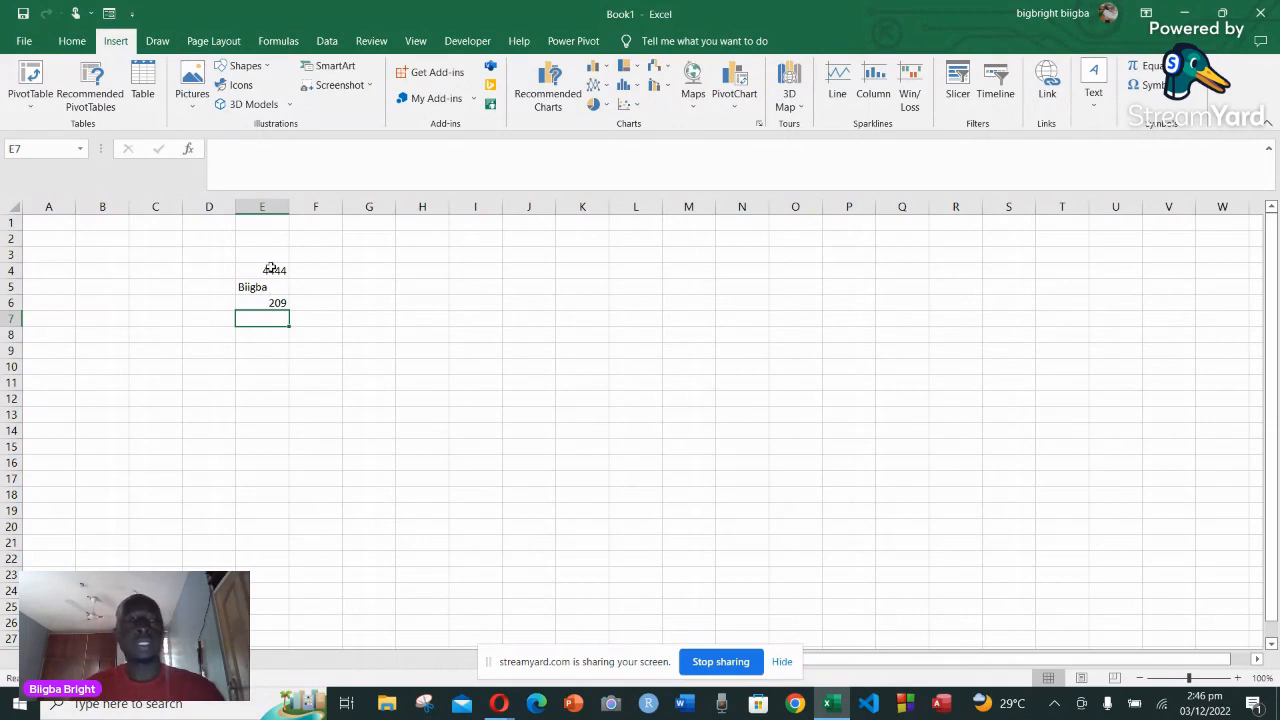
Clear the contents of cells E4:E6
left_click(266, 269)
left_click_drag(262, 281, 261, 309)
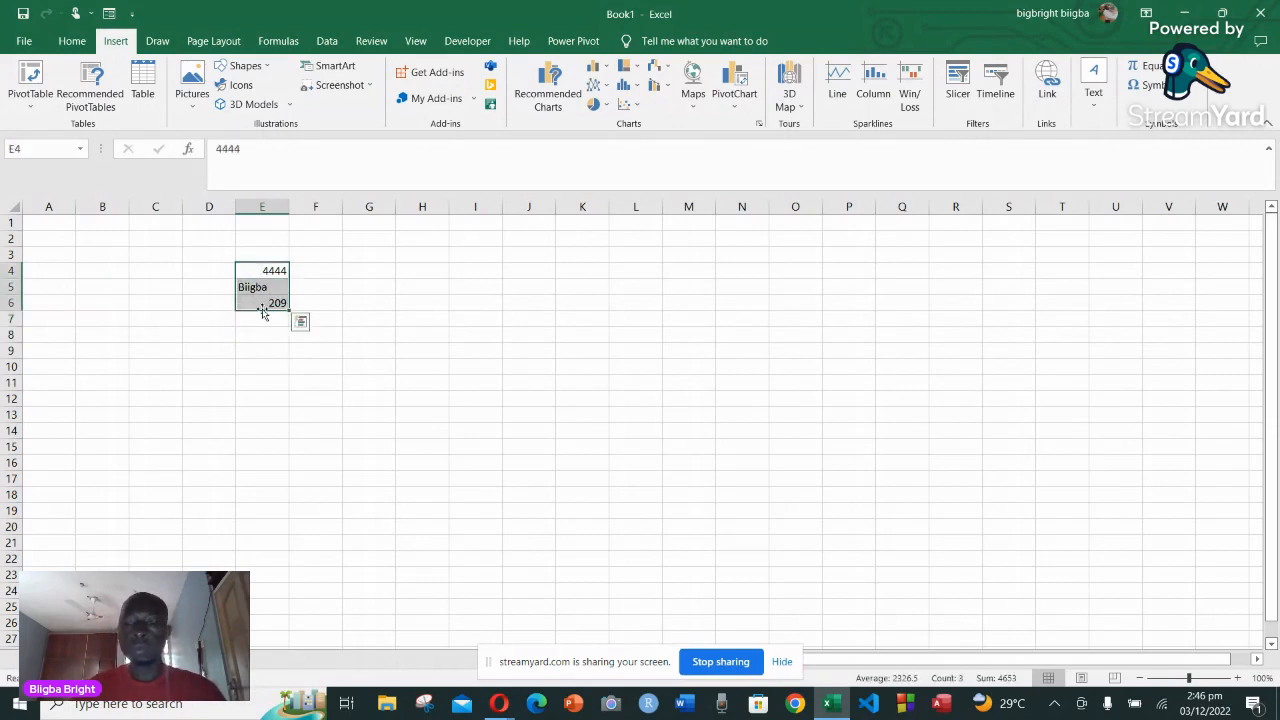
key("Delete")
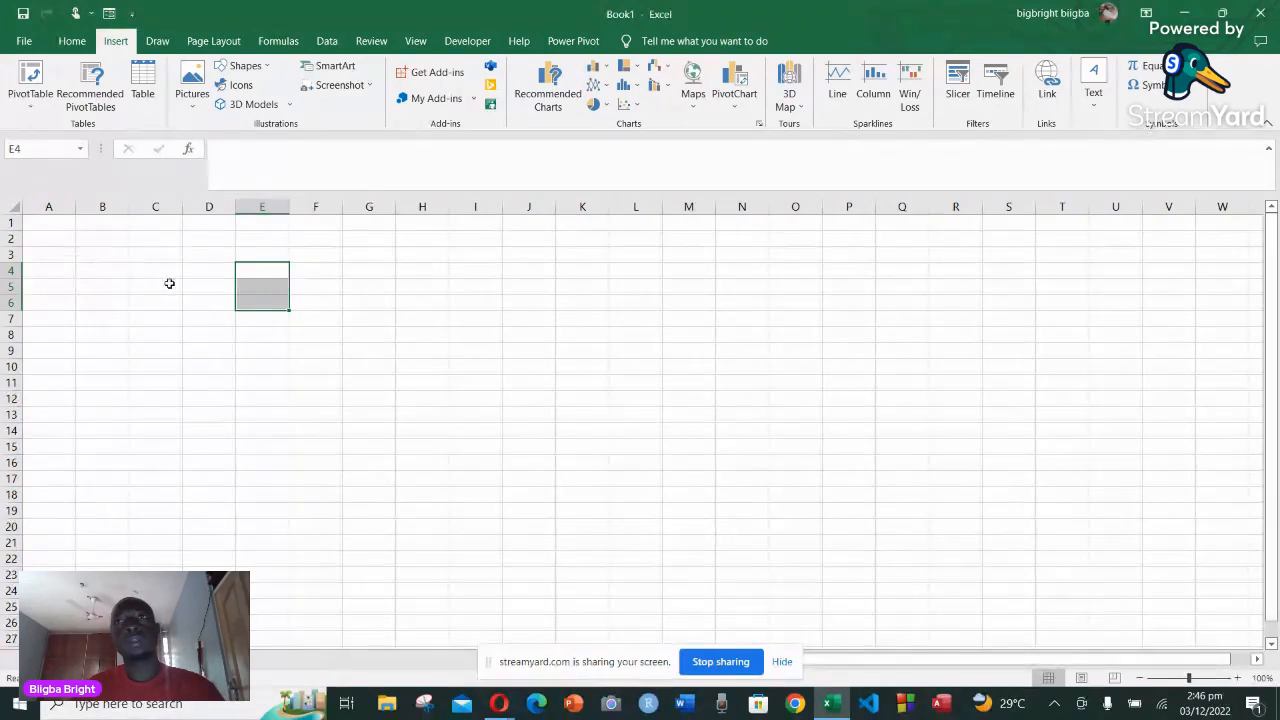
Select the empty cells B2:B11, extend them with the fill handle across to column E, and shrink the range back to column B
left_click(124, 240)
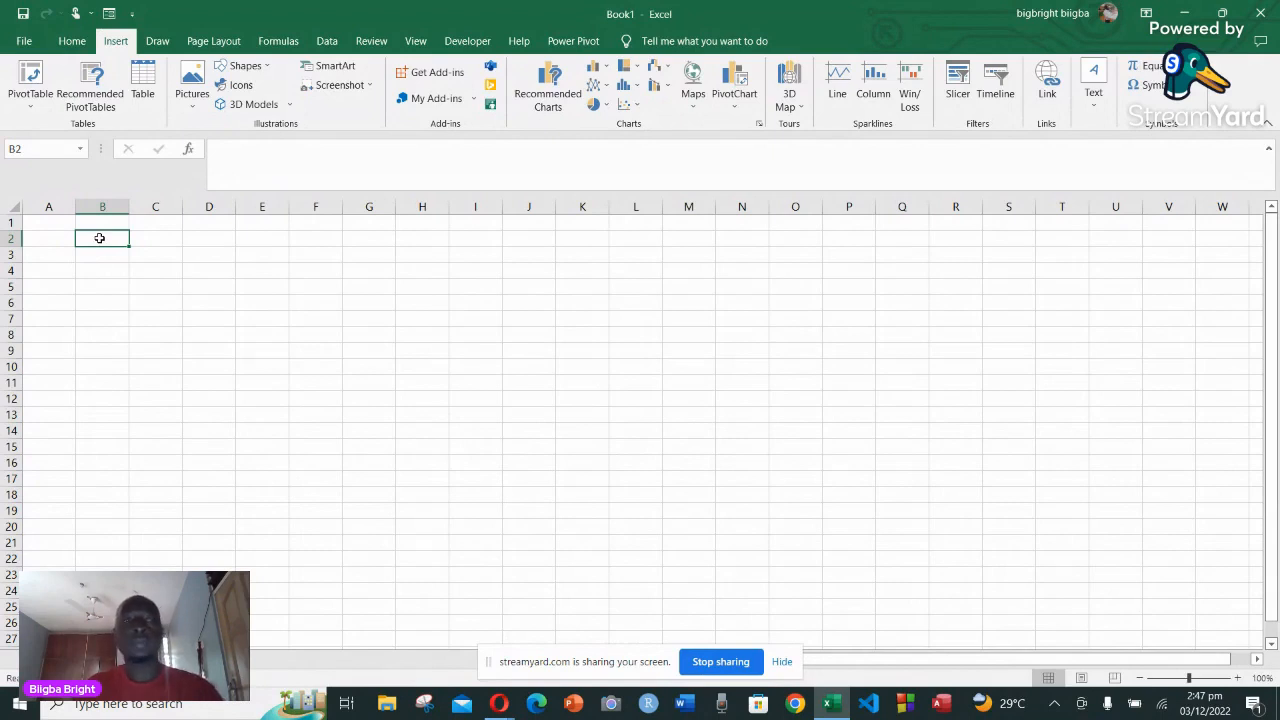
left_click_drag(99, 238, 102, 377)
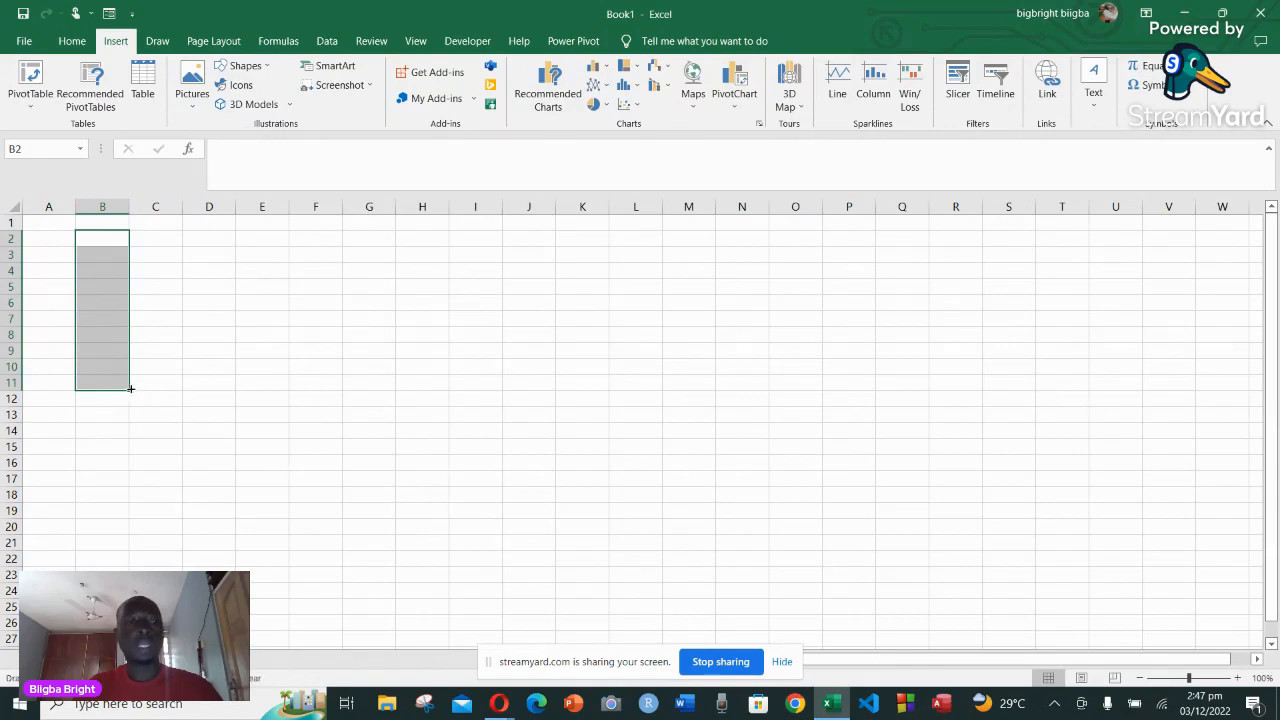
left_click_drag(130, 386, 270, 401)
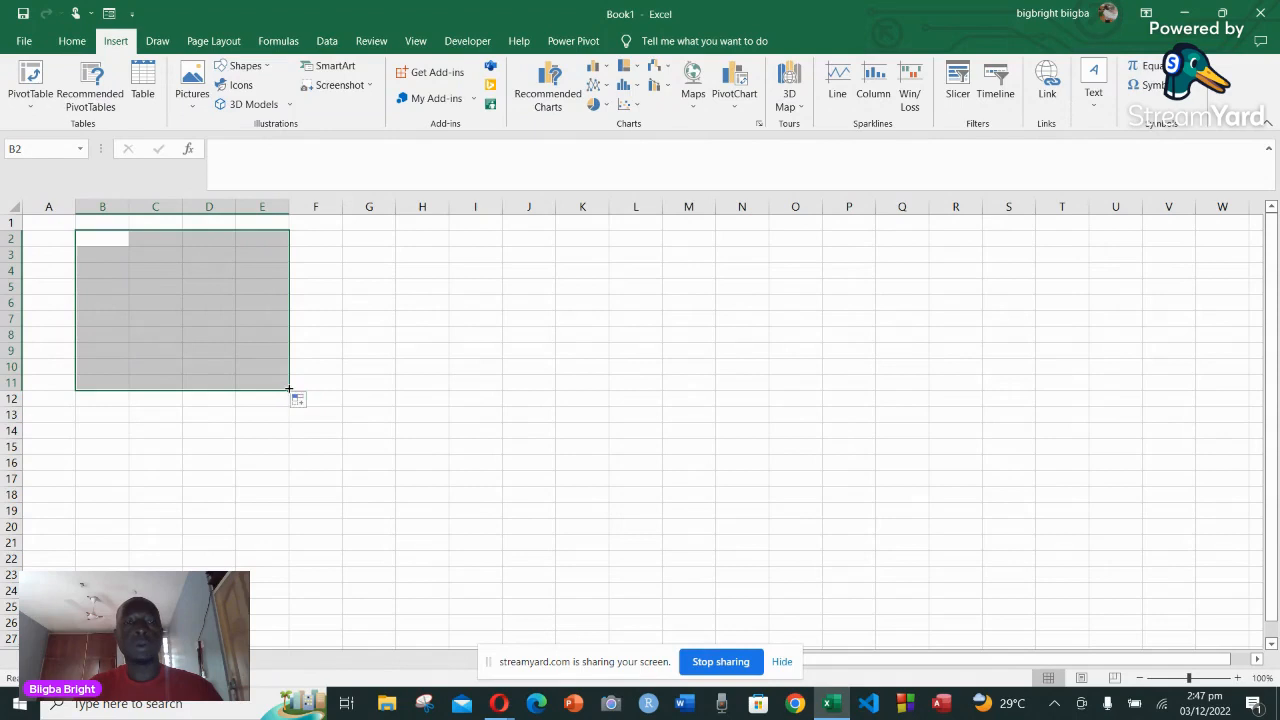
left_click_drag(289, 390, 142, 373)
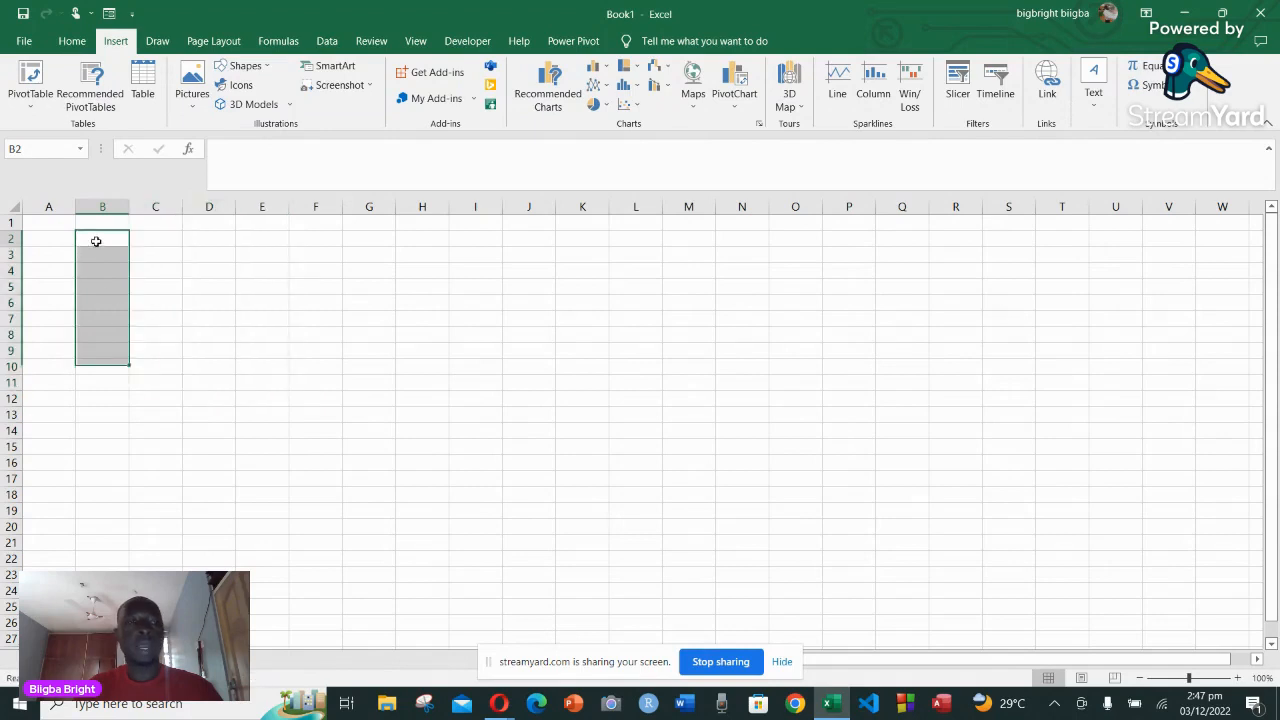
Enter the number 34 in cell B2
left_click(96, 241)
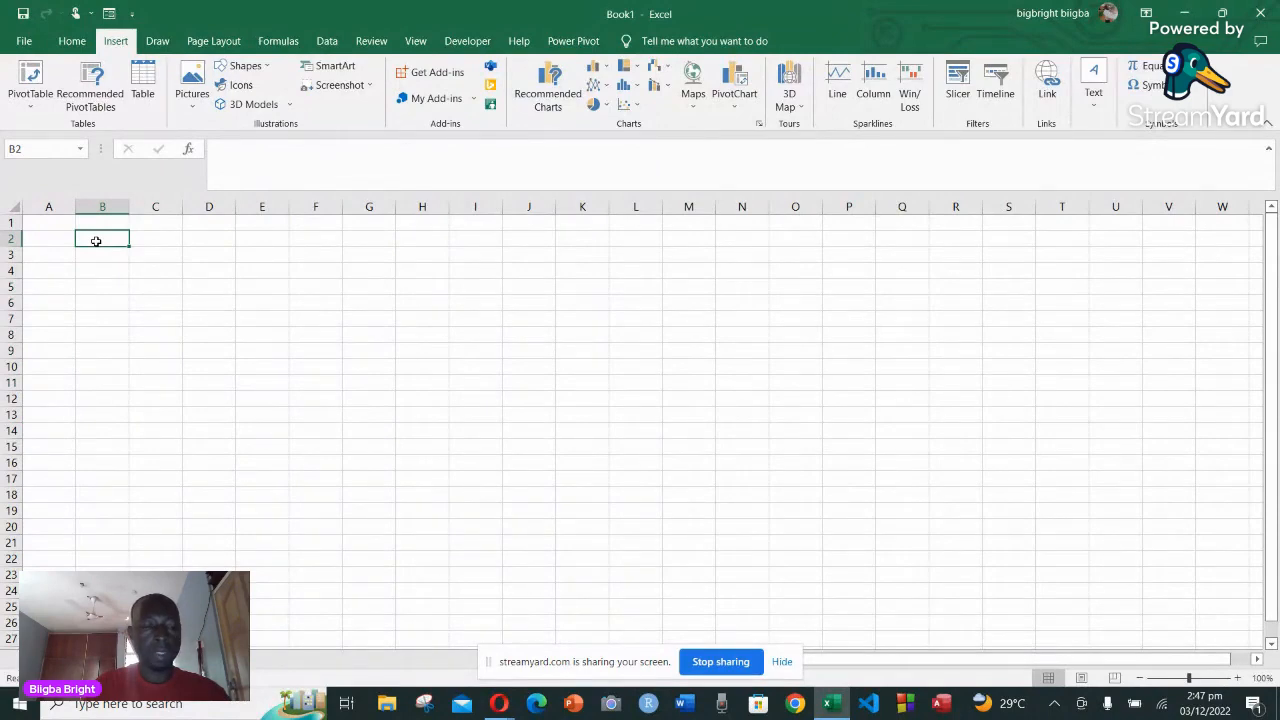
type("34")
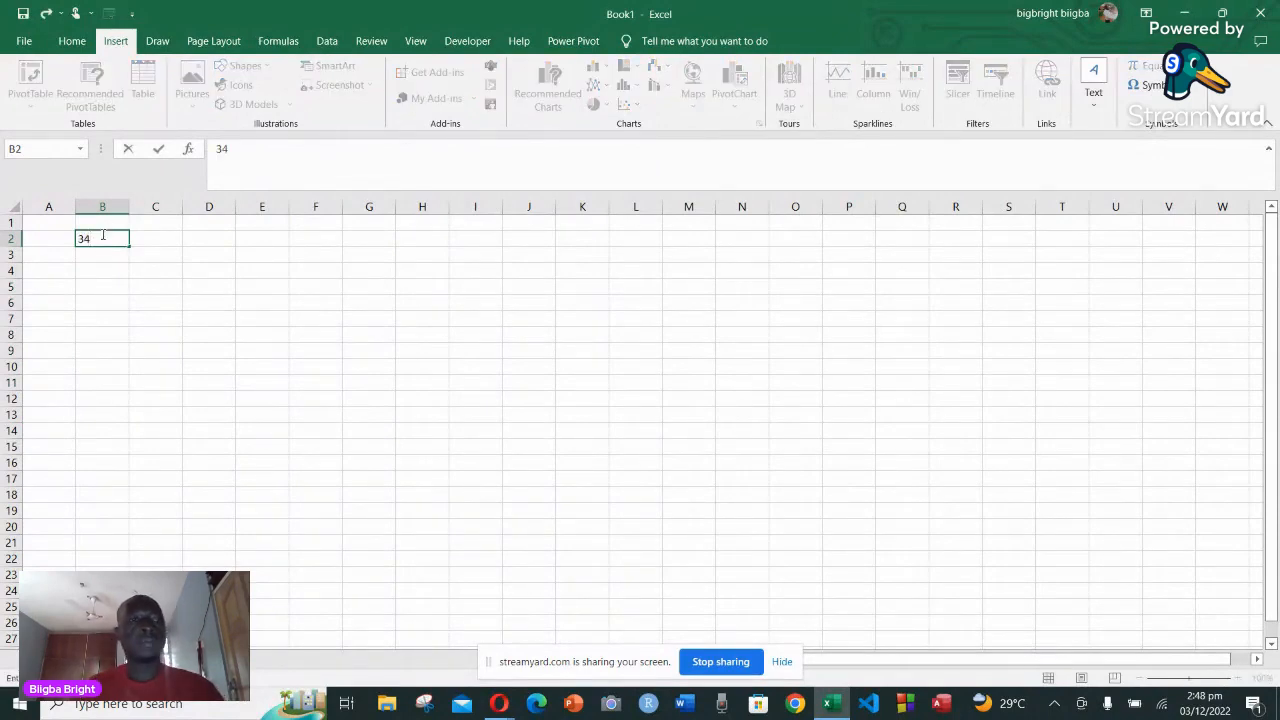
key("Return")
Select cells B4 and B2, the range B2:B13, and cell B13 in turn
left_click(115, 273)
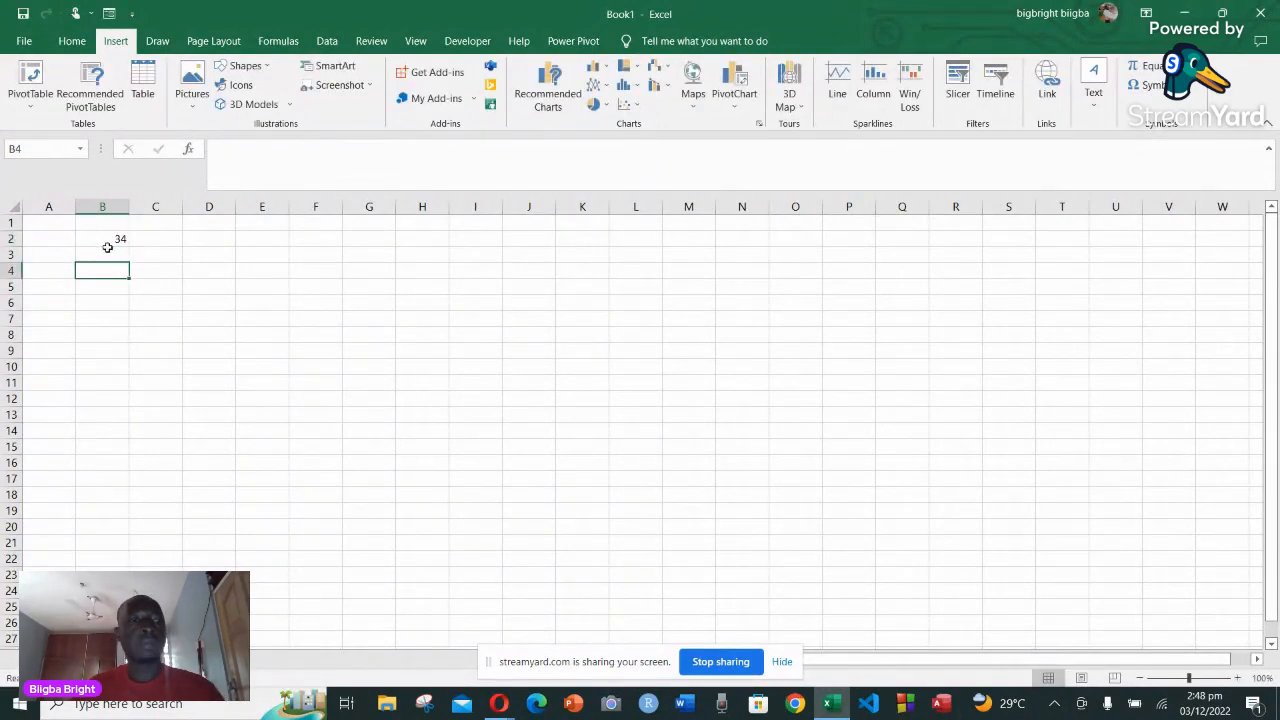
left_click(107, 240)
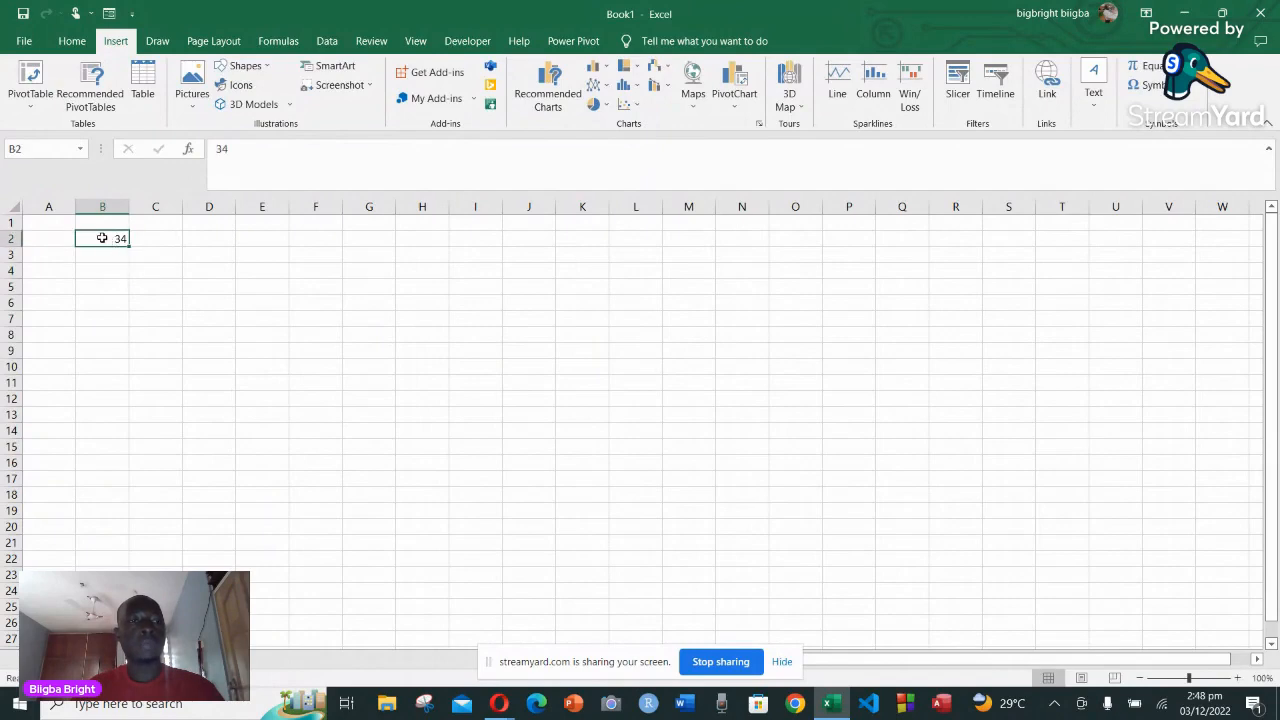
mouse_move(100, 237)
left_mouse_down()
mouse_move(77, 360)
mouse_move(98, 422)
left_mouse_up()
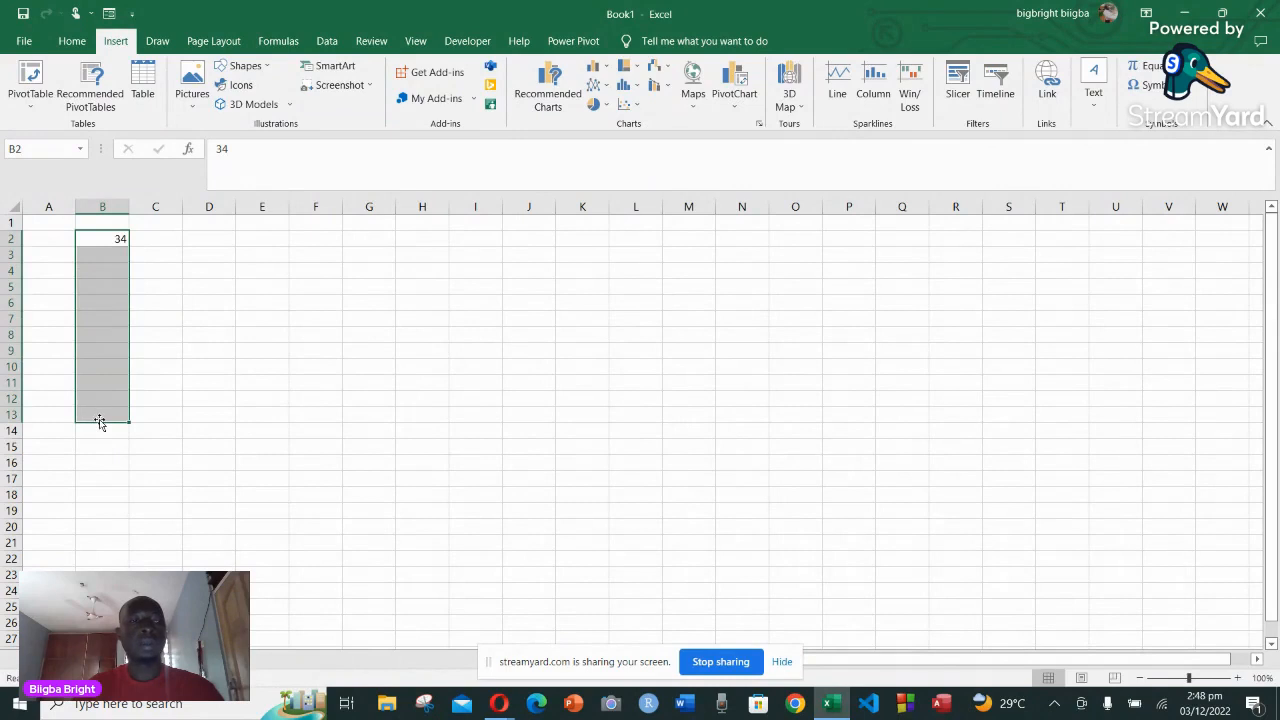
left_click(103, 415)
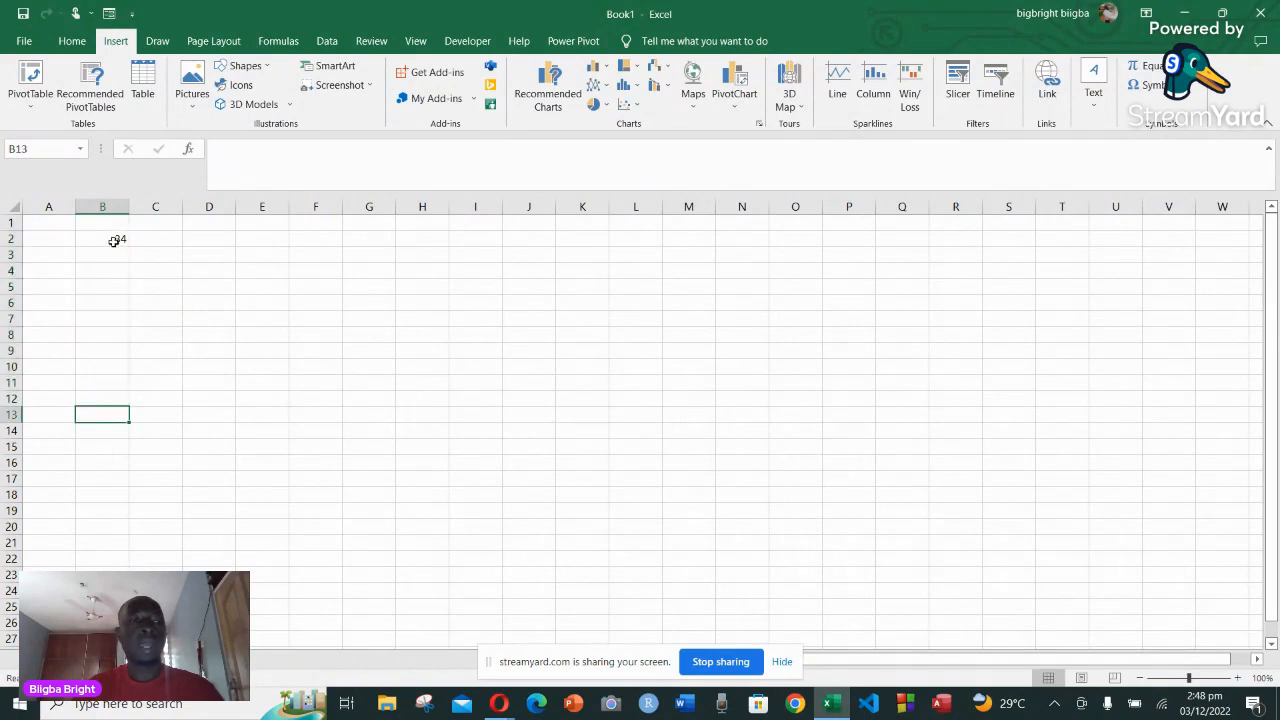
Fill the 34 from B2 down to B12 with the fill handle, and extend the filled column down to B17
left_click(113, 240)
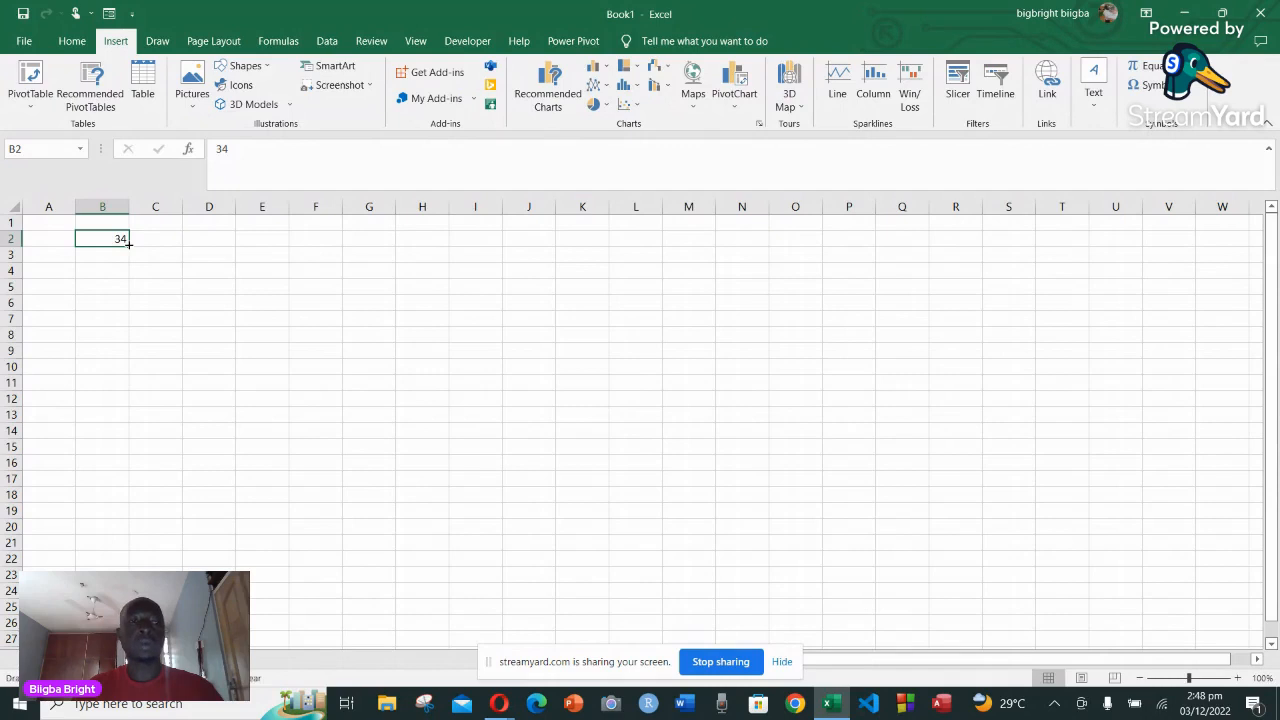
left_click_drag(129, 243, 129, 405)
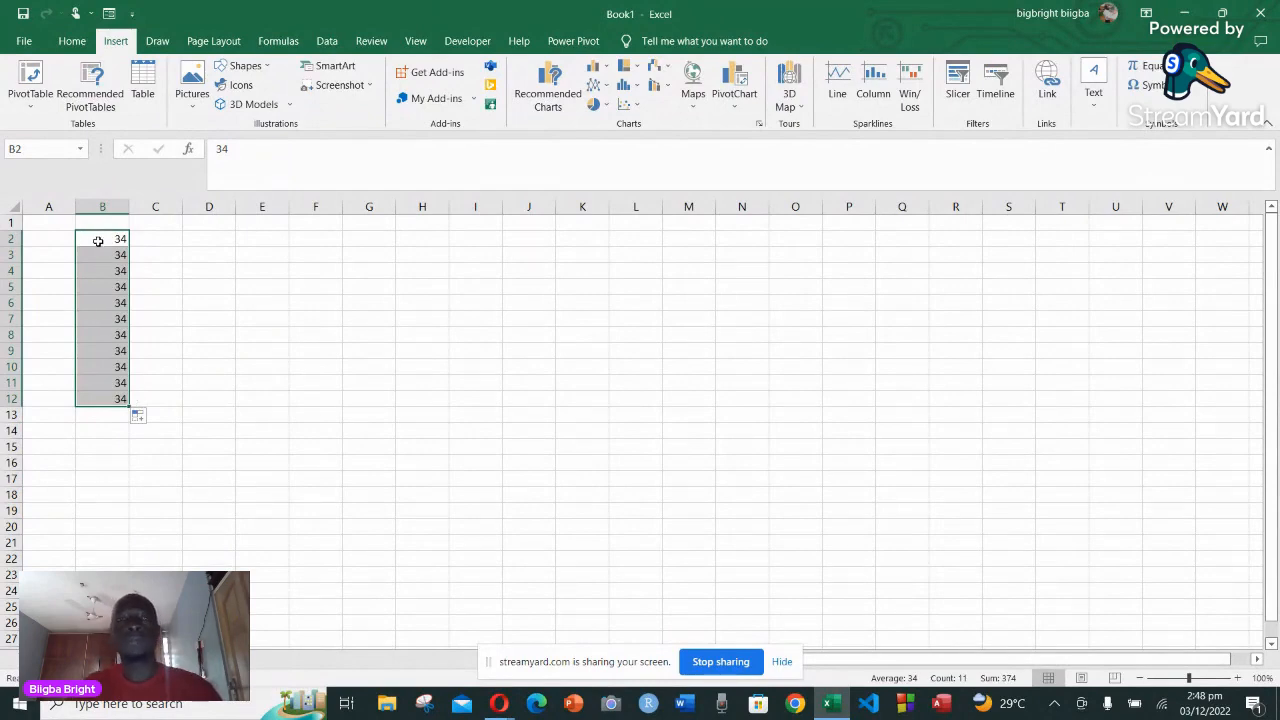
left_click(116, 417)
left_click(113, 239)
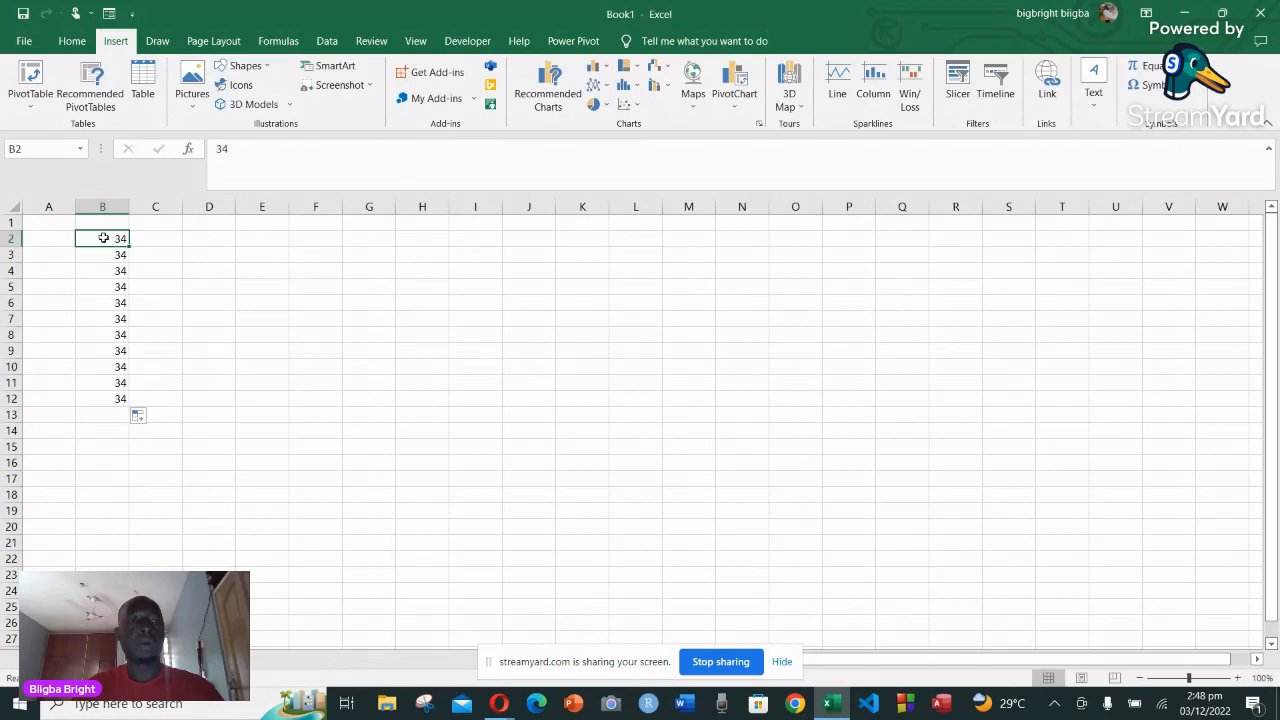
left_click_drag(101, 238, 131, 490)
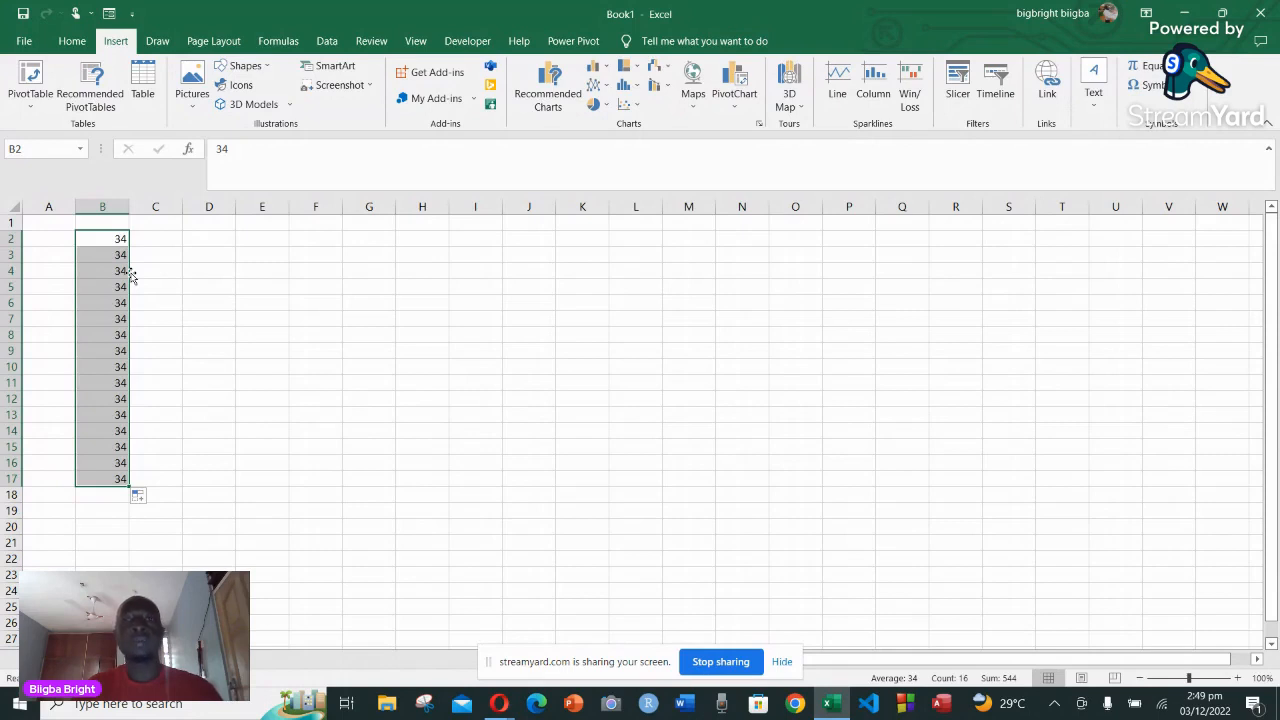
Move the column of 34s from B2:B17 to H3:H18 and back to B3:B18, and reselect the moved range
left_click_drag(131, 274, 408, 292)
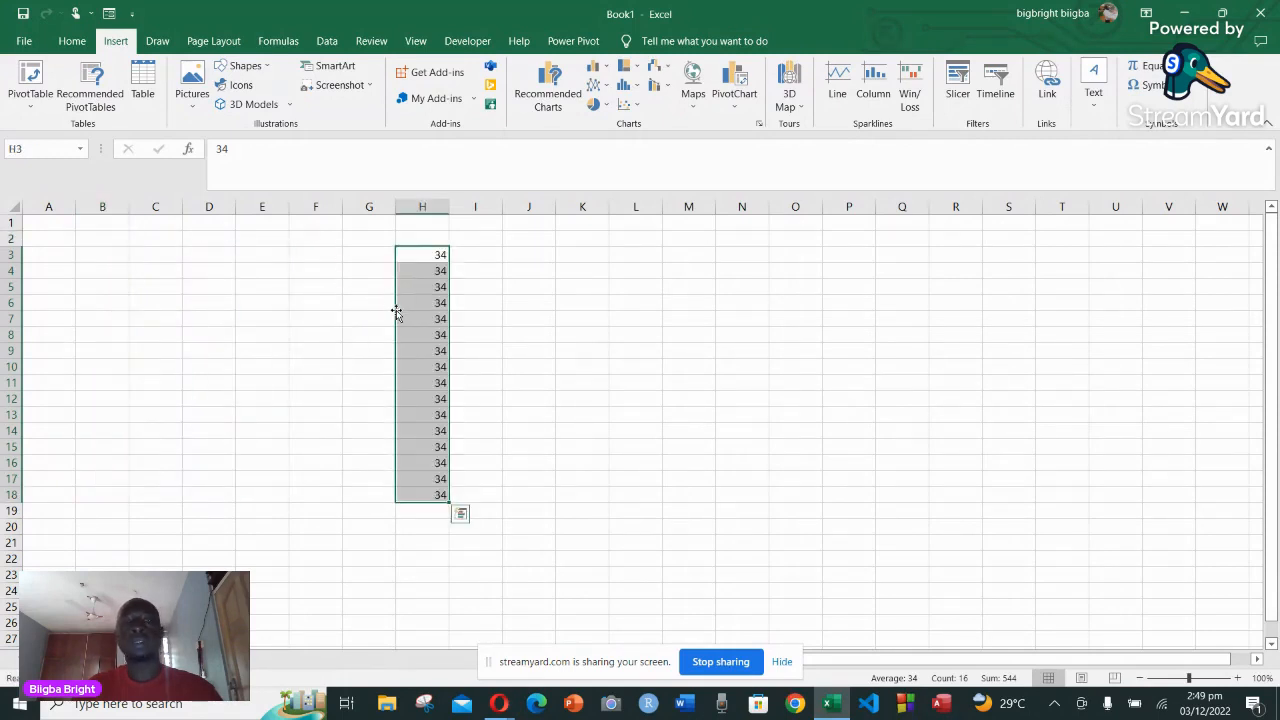
left_click_drag(397, 312, 115, 310)
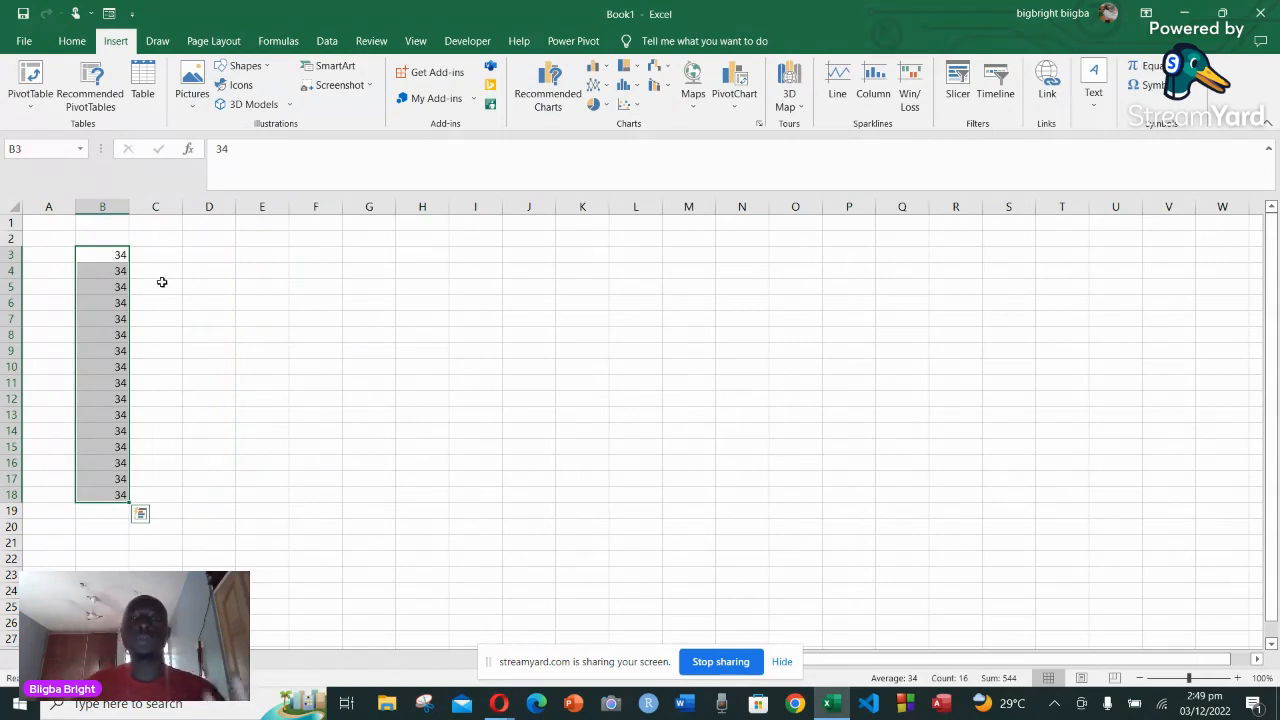
left_click(110, 256)
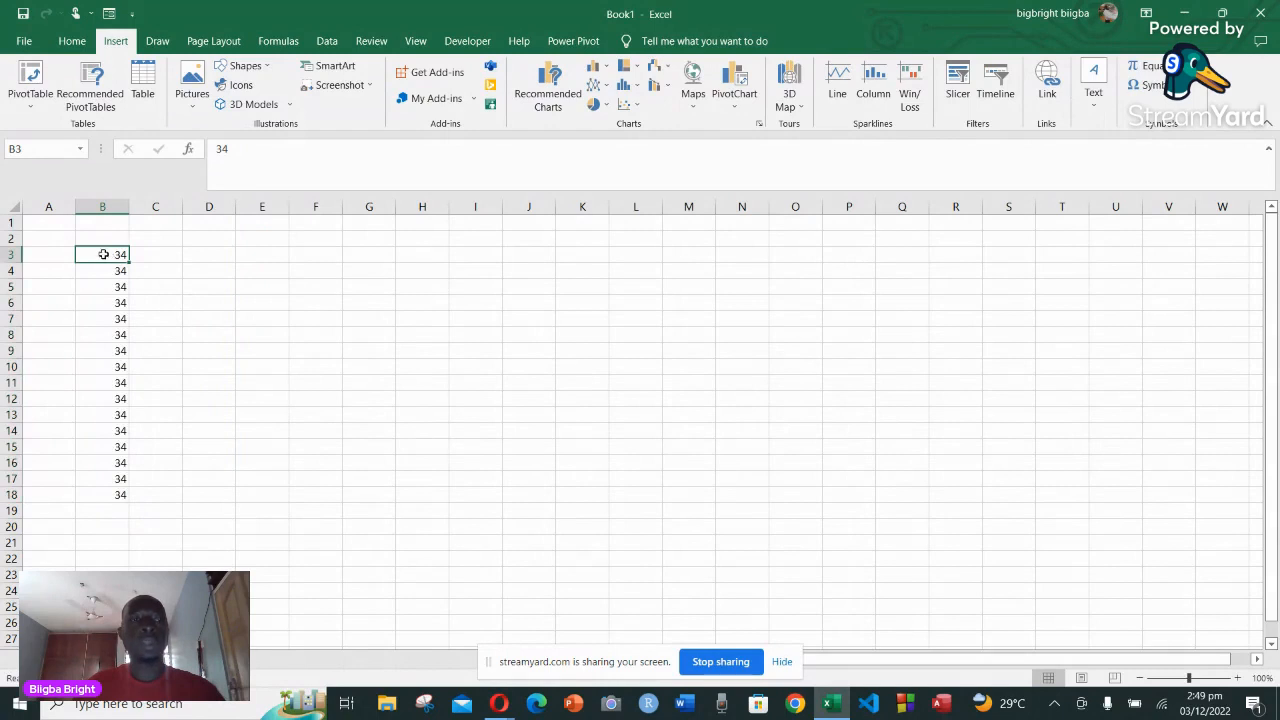
left_click_drag(103, 254, 91, 497)
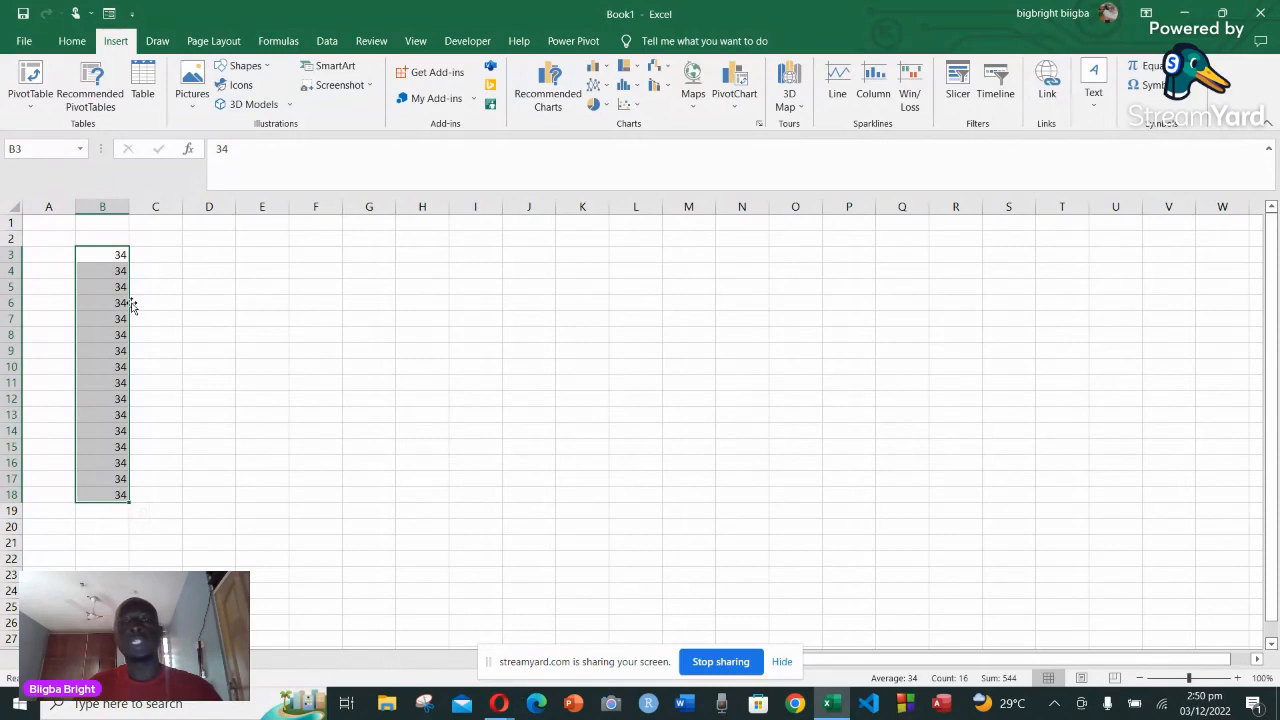
left_click(175, 304)
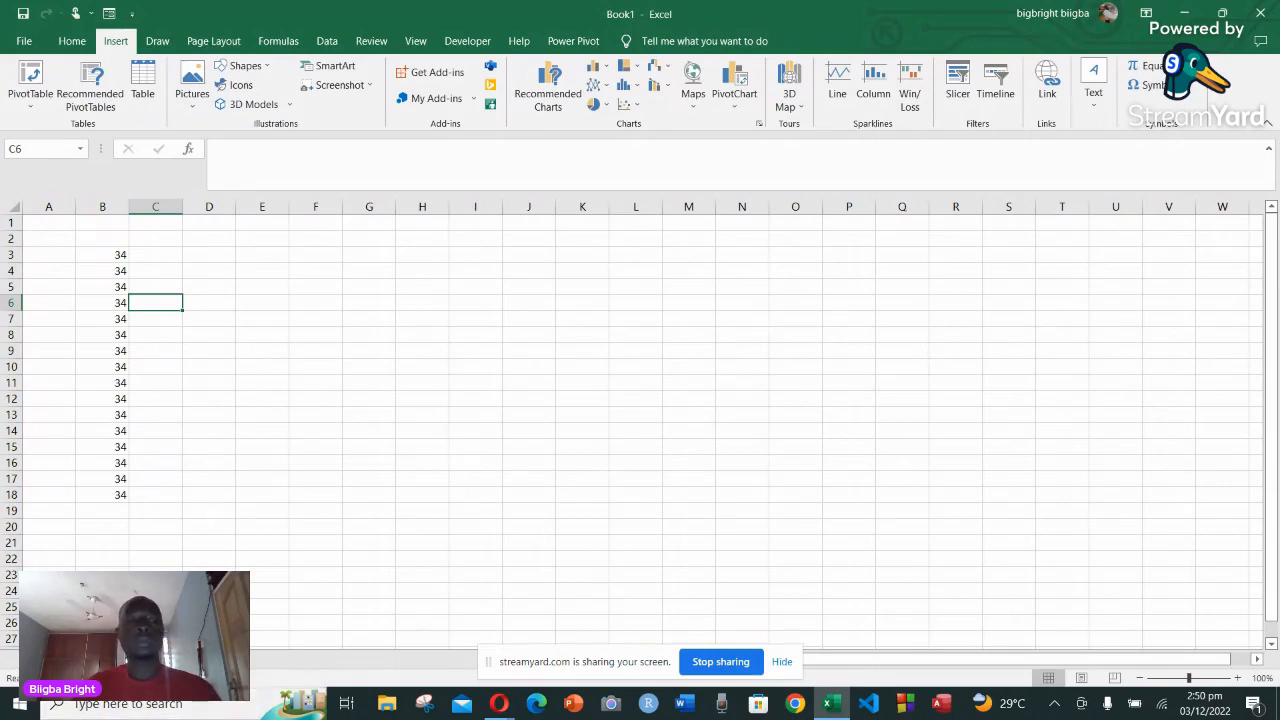
Select cell B24 and open the worksheet's name for renaming
left_click(102, 591)
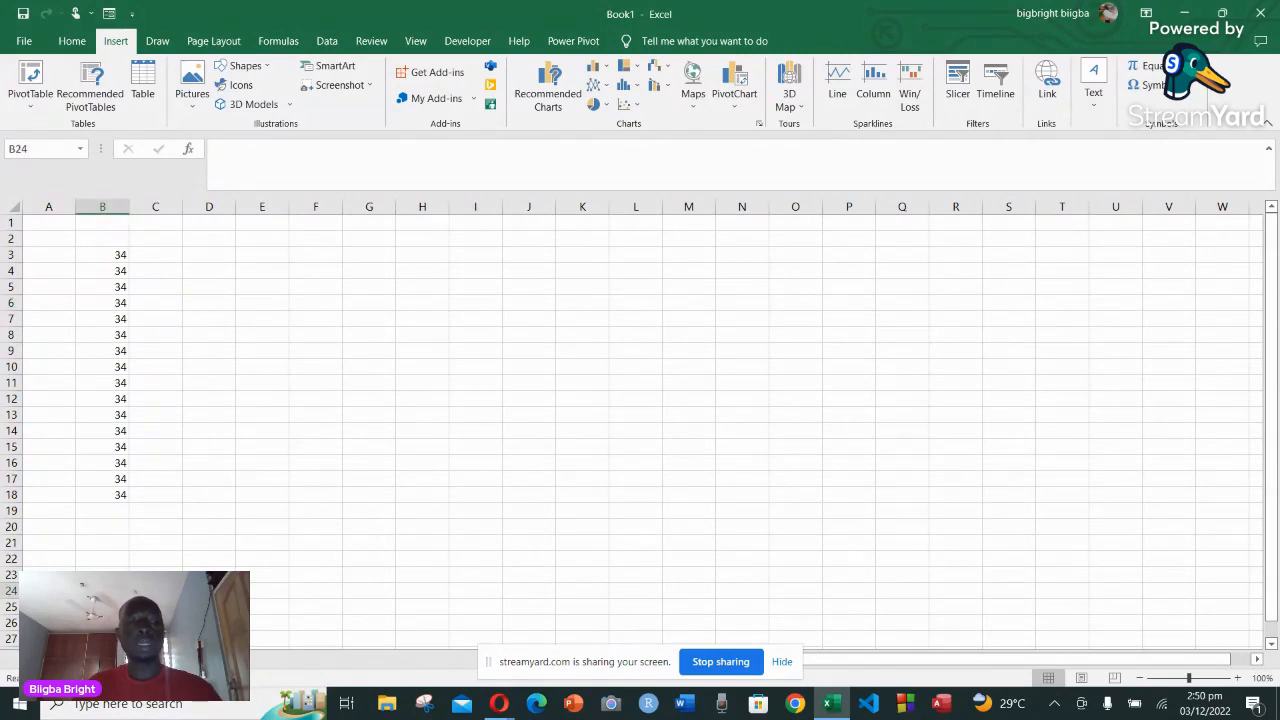
right_click(97, 677)
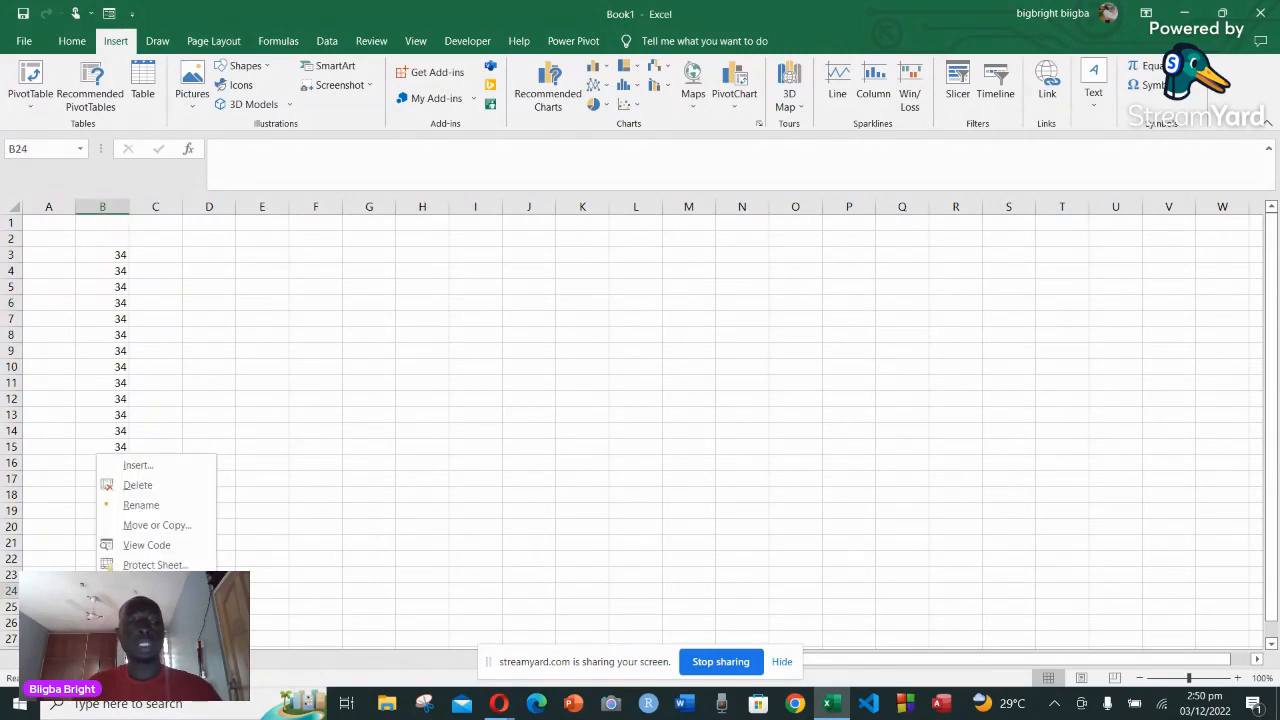
left_click(152, 506)
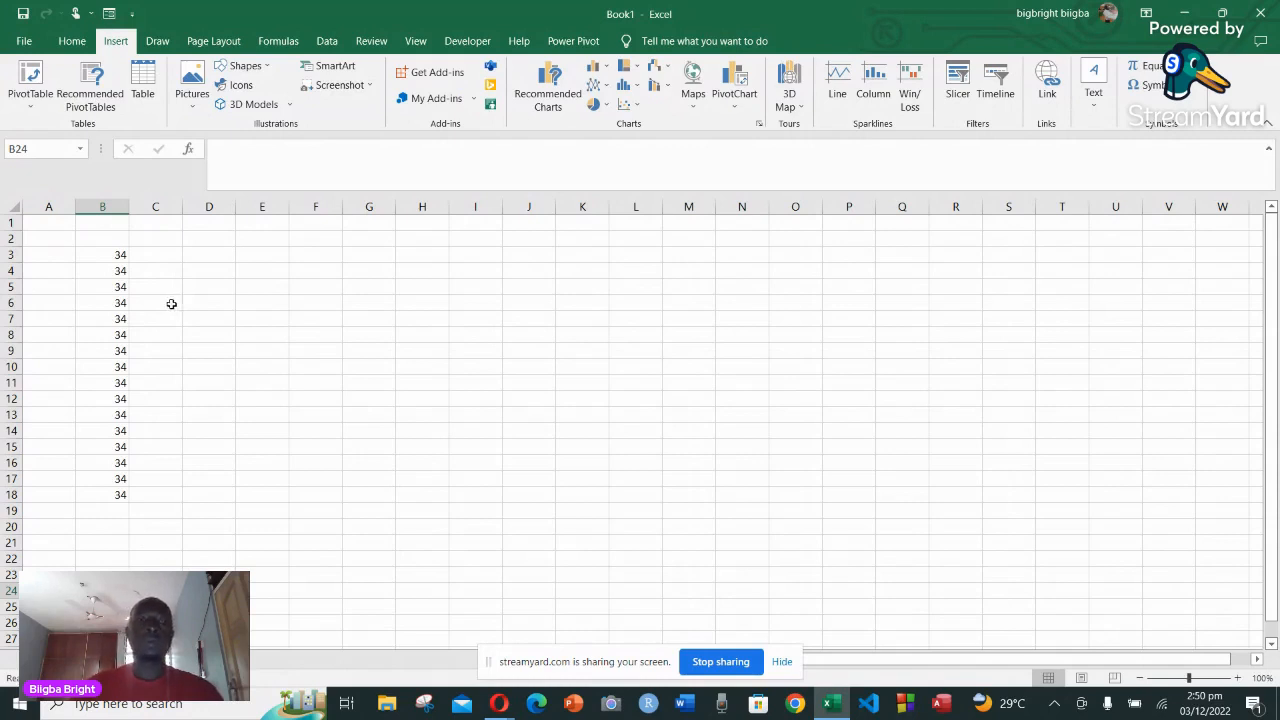
Clear the whole range B3:B18 at once and undo the clearing
left_click_drag(104, 255, 100, 495)
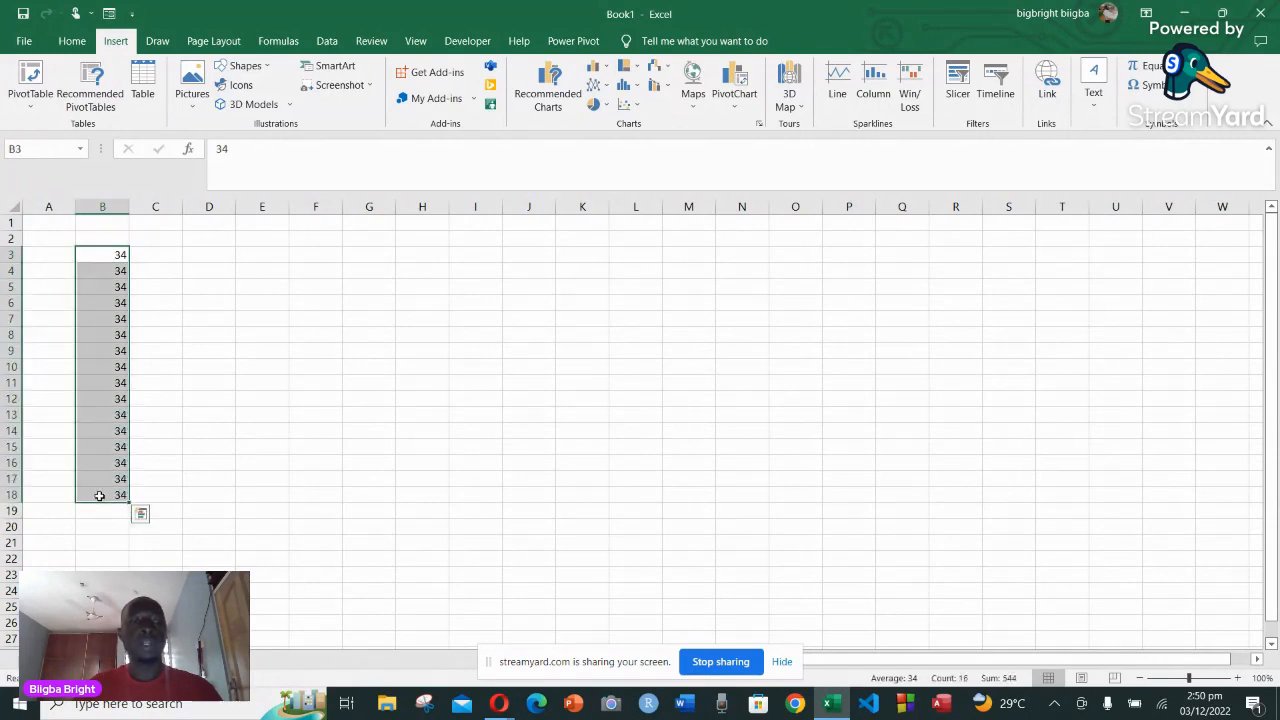
key("Delete")
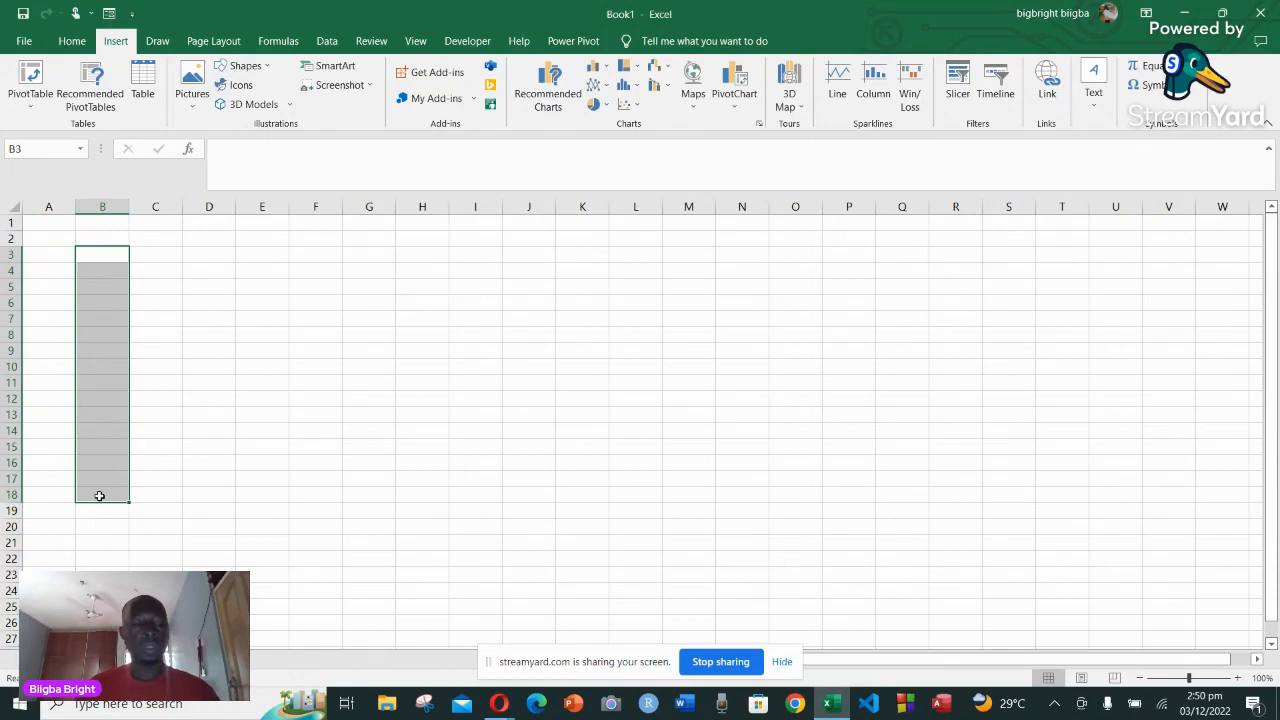
key("ctrl+z")
left_click(143, 398)
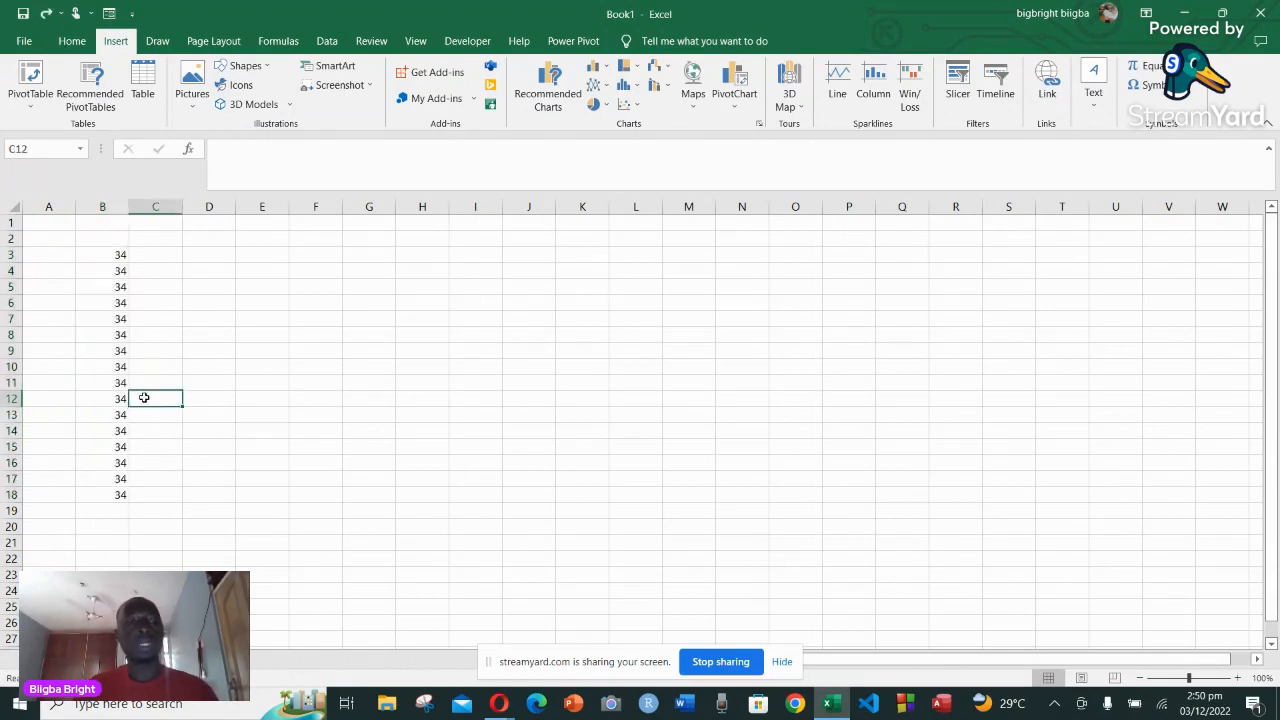
Clear cells B3 and B4 one at a time and undo both deletions
left_click(119, 256)
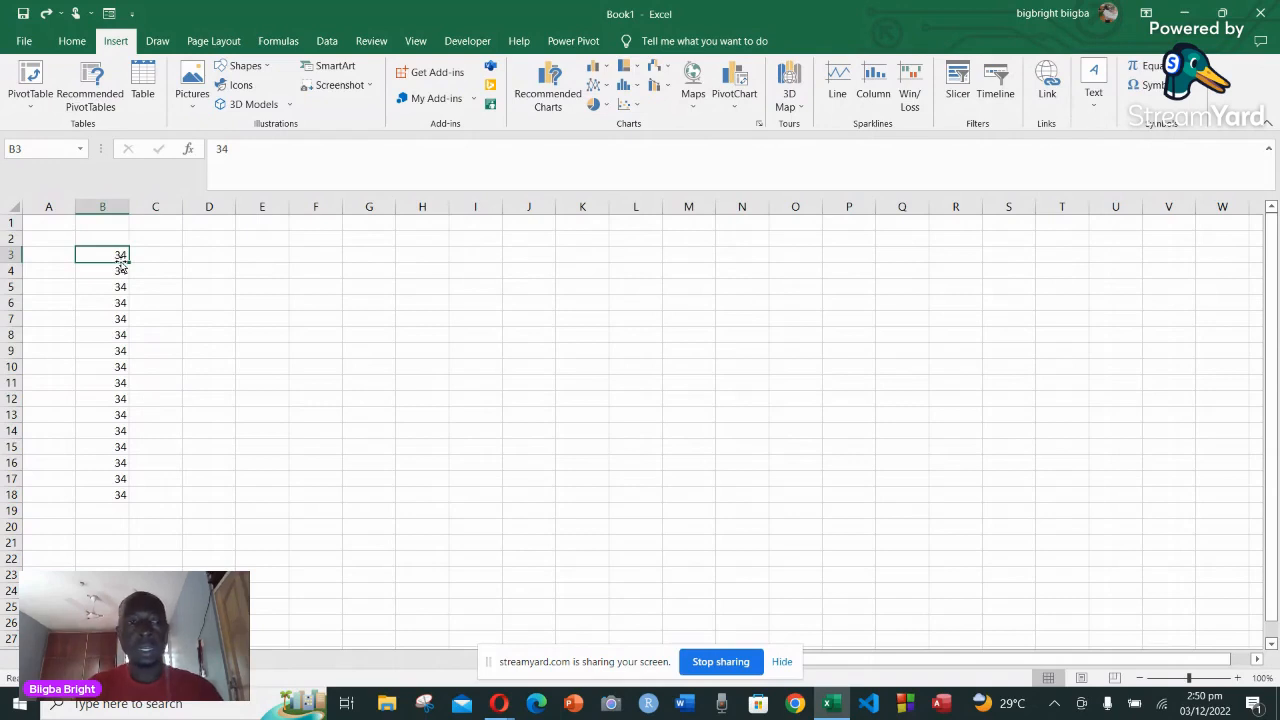
key("Delete")
left_click(120, 266)
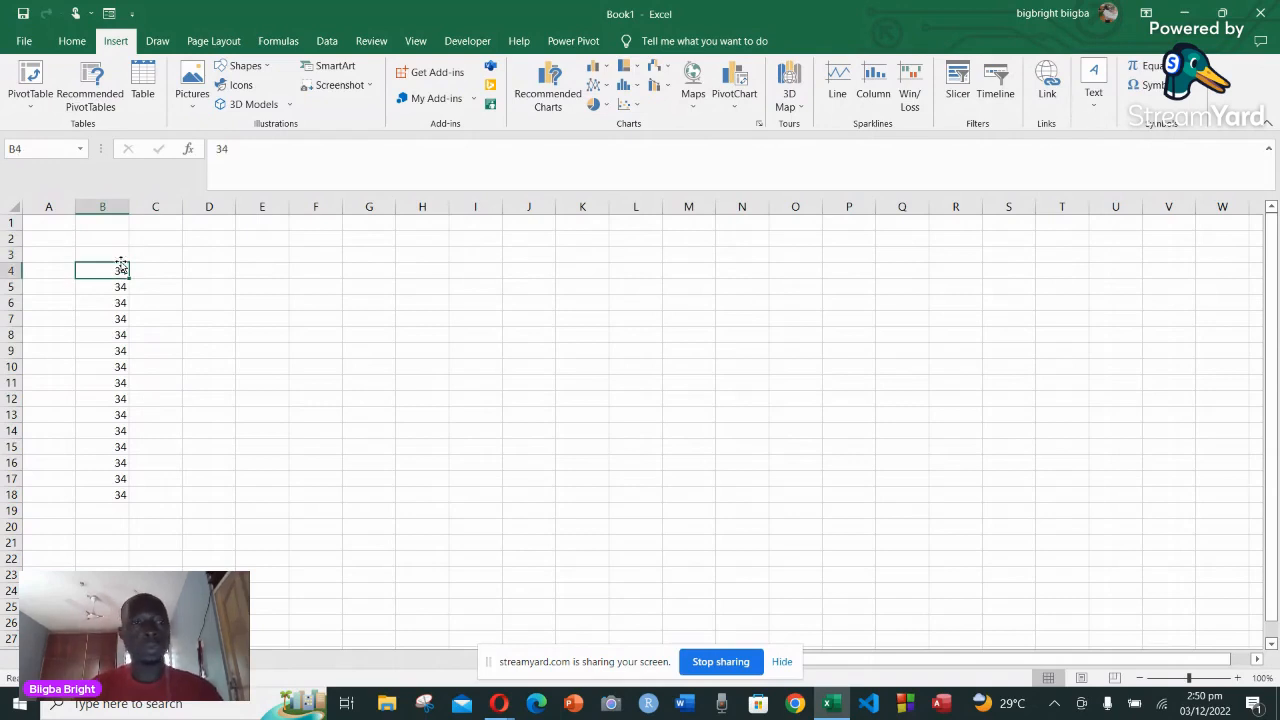
key("Delete")
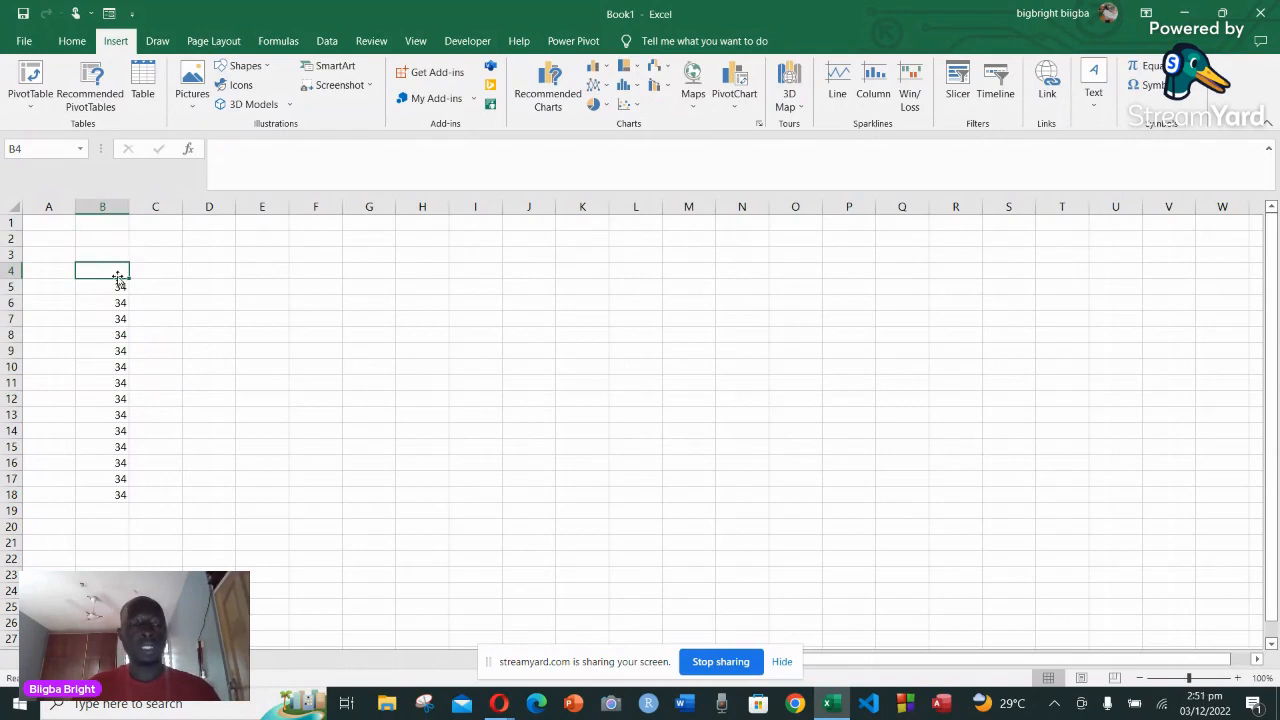
key("ctrl+z")
key("ctrl+z")
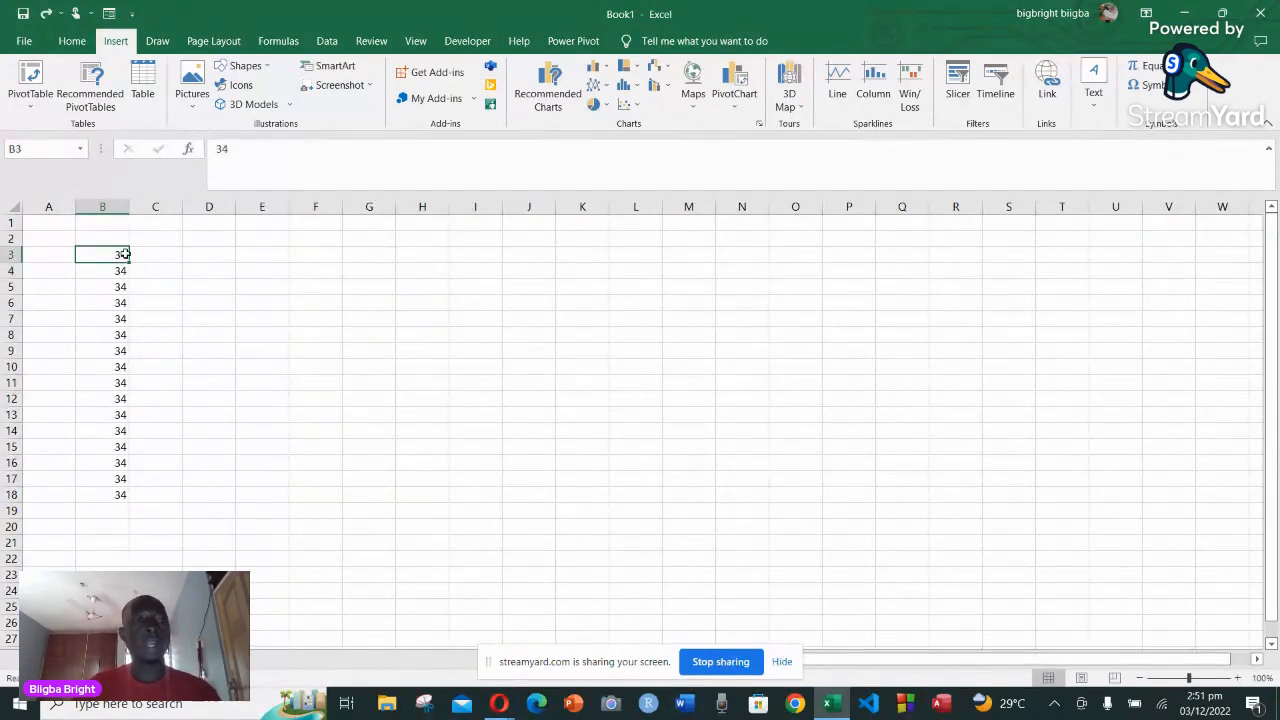
Erase the 34s by filling the empty cell B2 down to B18 with the fill handle, and select C2
left_click(111, 241)
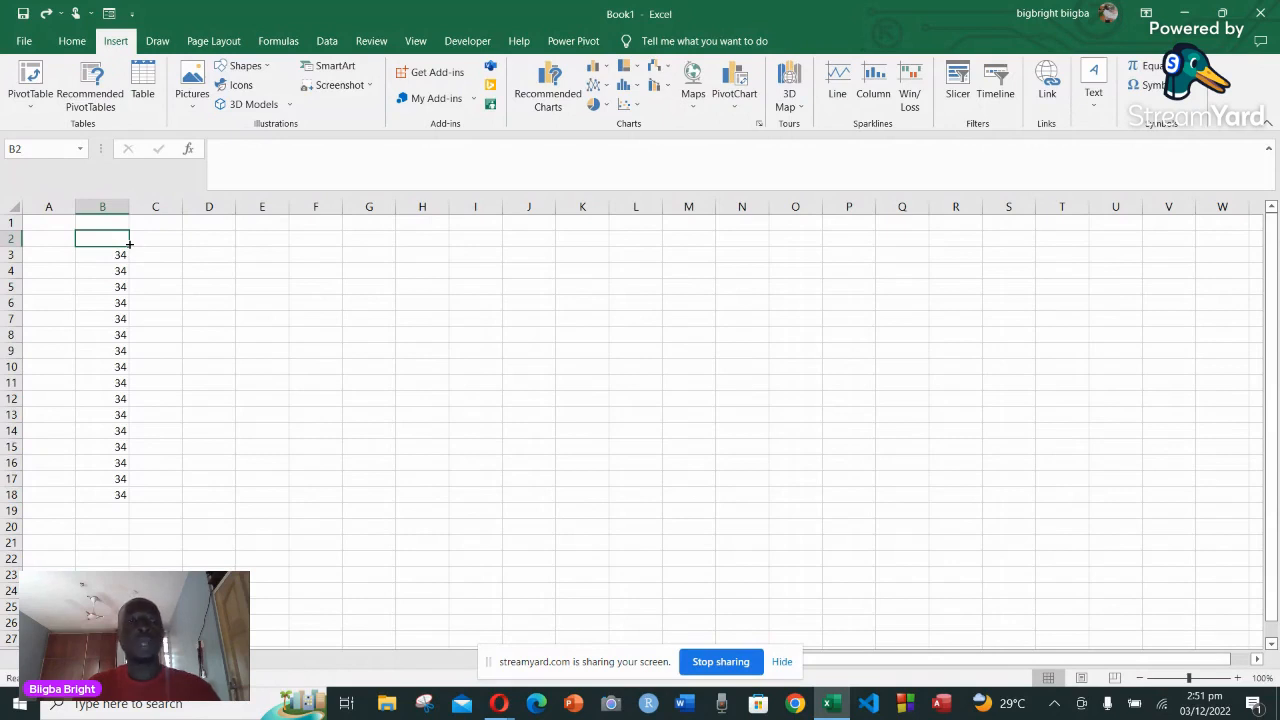
left_click_drag(129, 243, 130, 265)
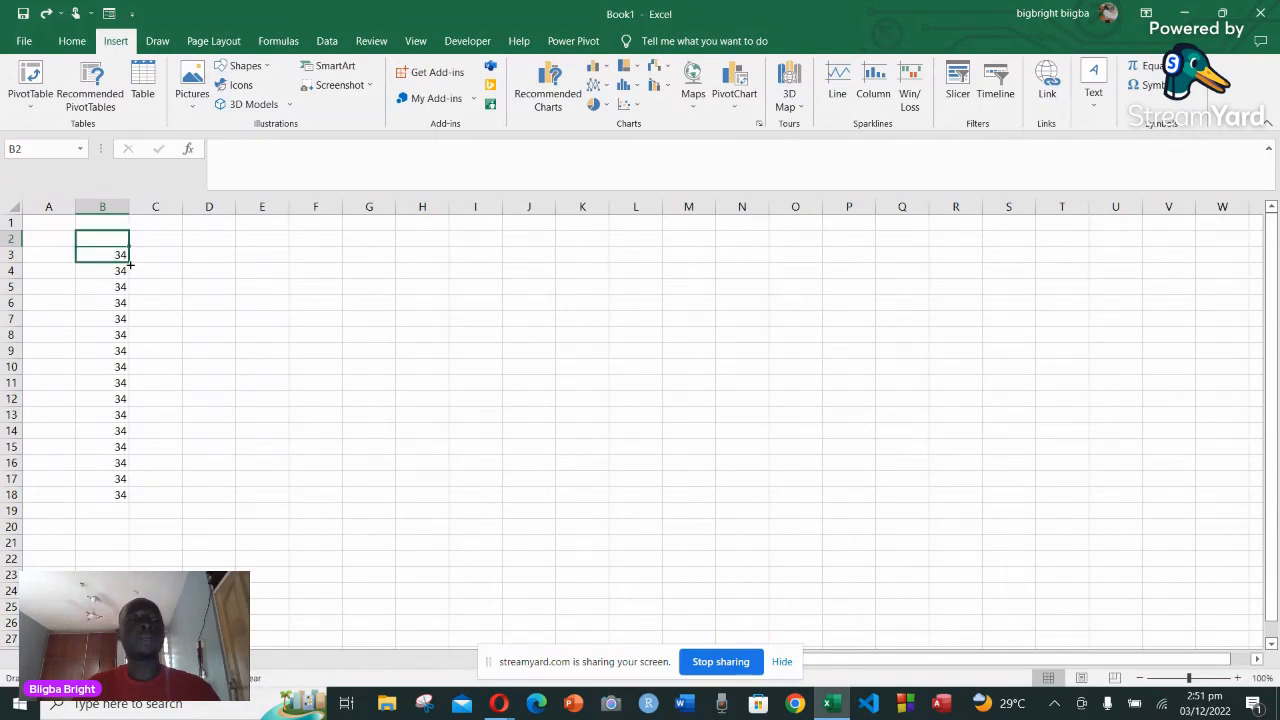
left_click_drag(129, 264, 126, 497)
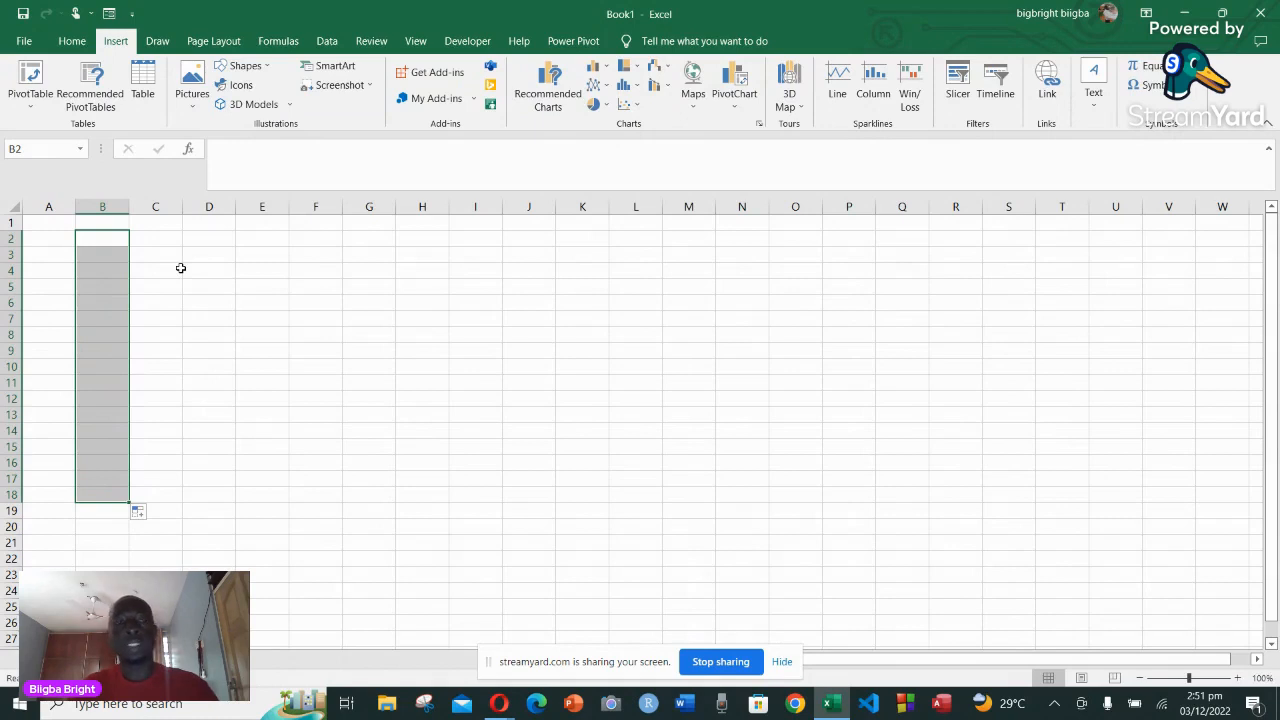
left_click(152, 242)
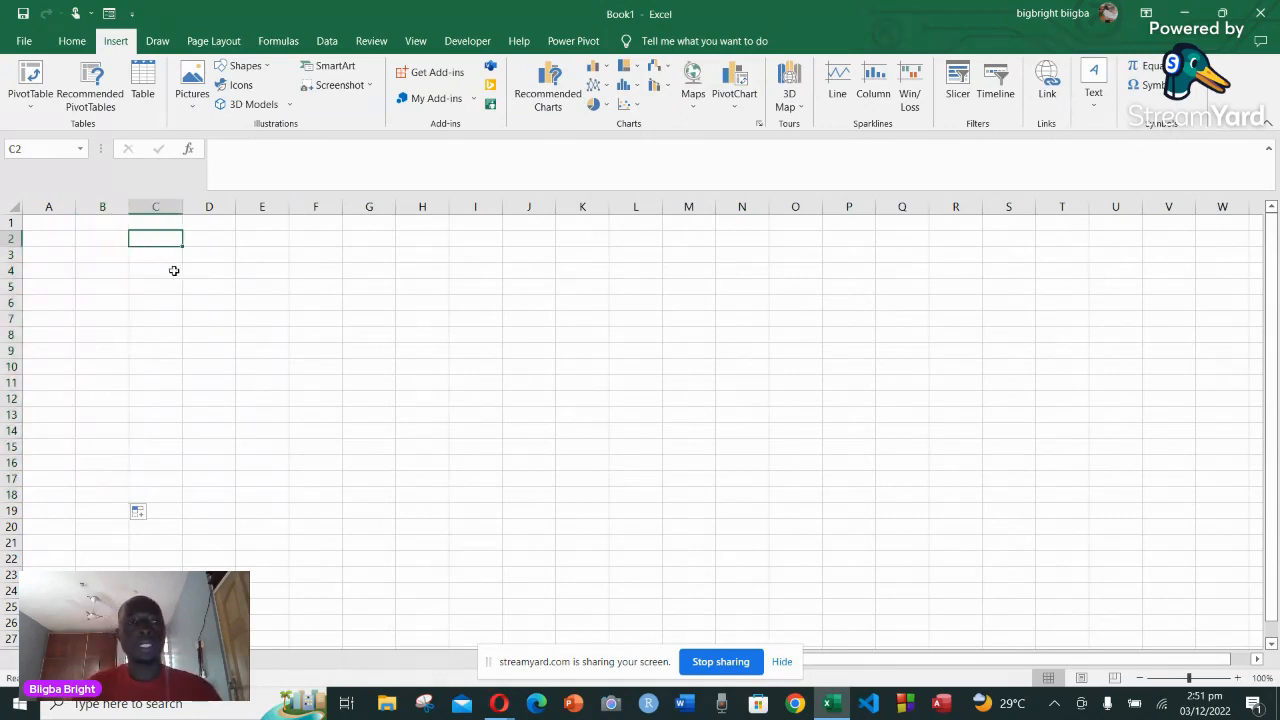
Enter the formula =RANDBETWEEN(10,90) in cell A1
left_click(54, 222)
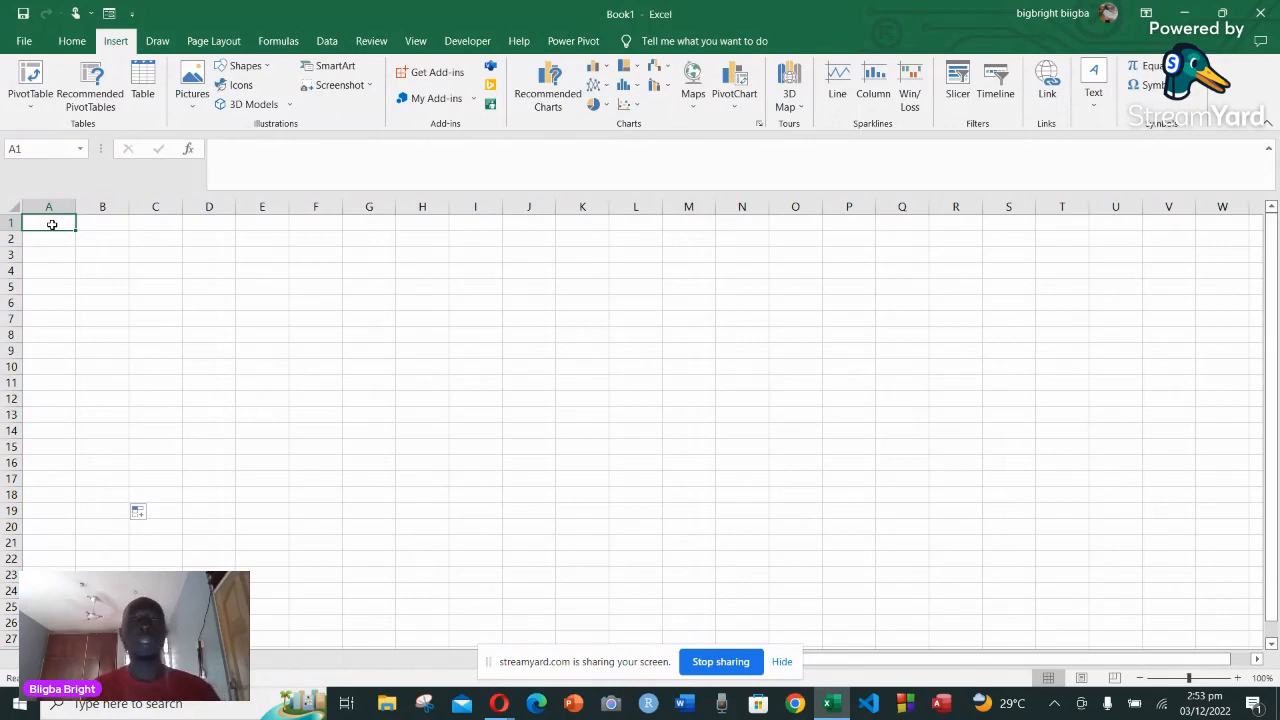
type("=")
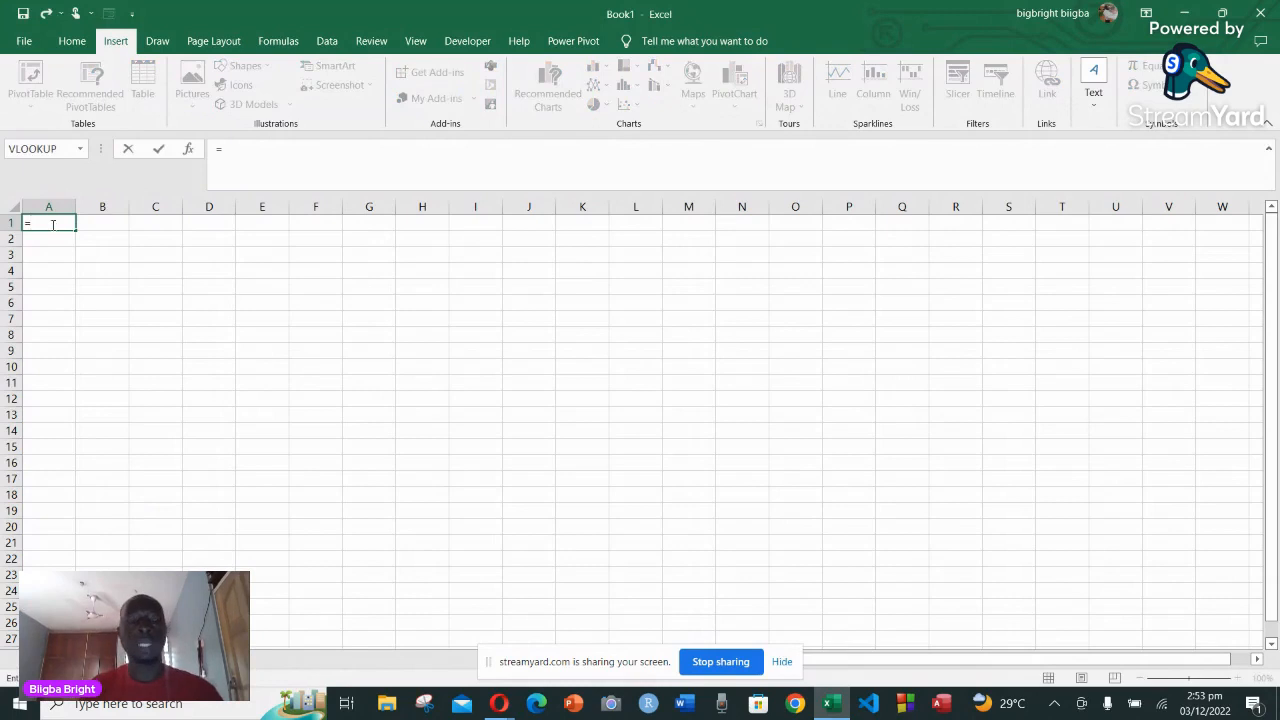
type("rand")
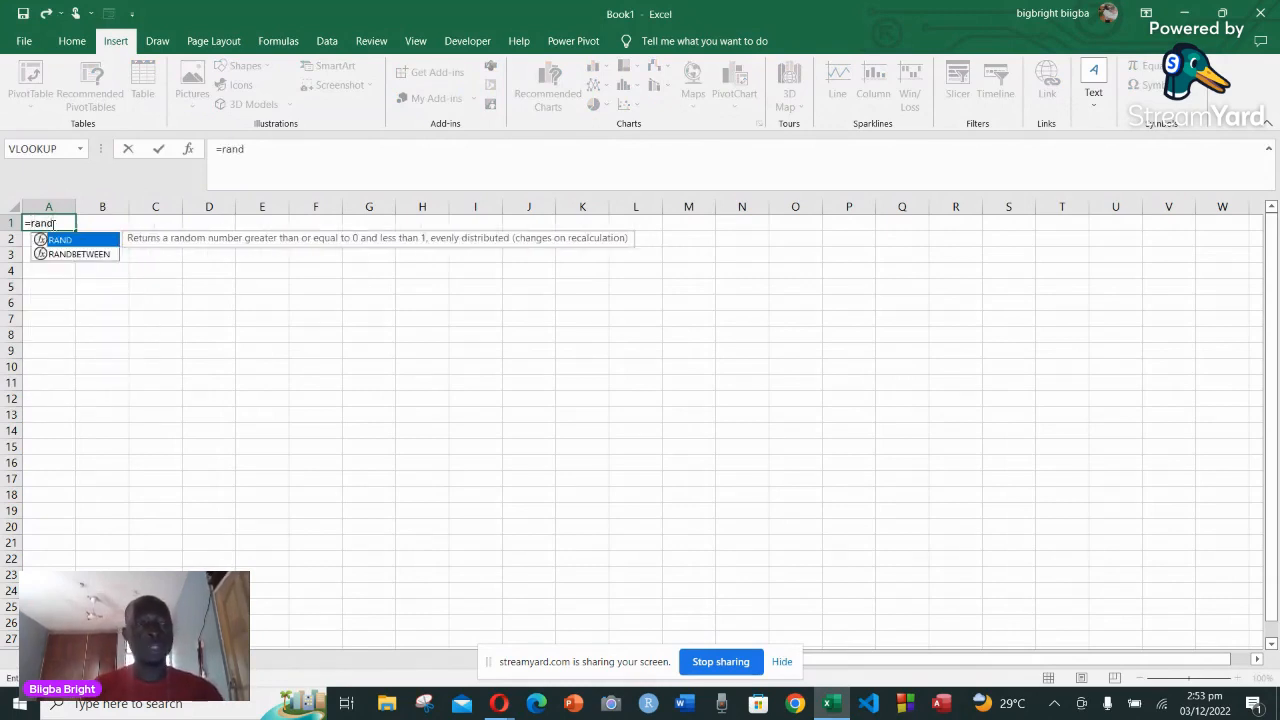
left_click(87, 254)
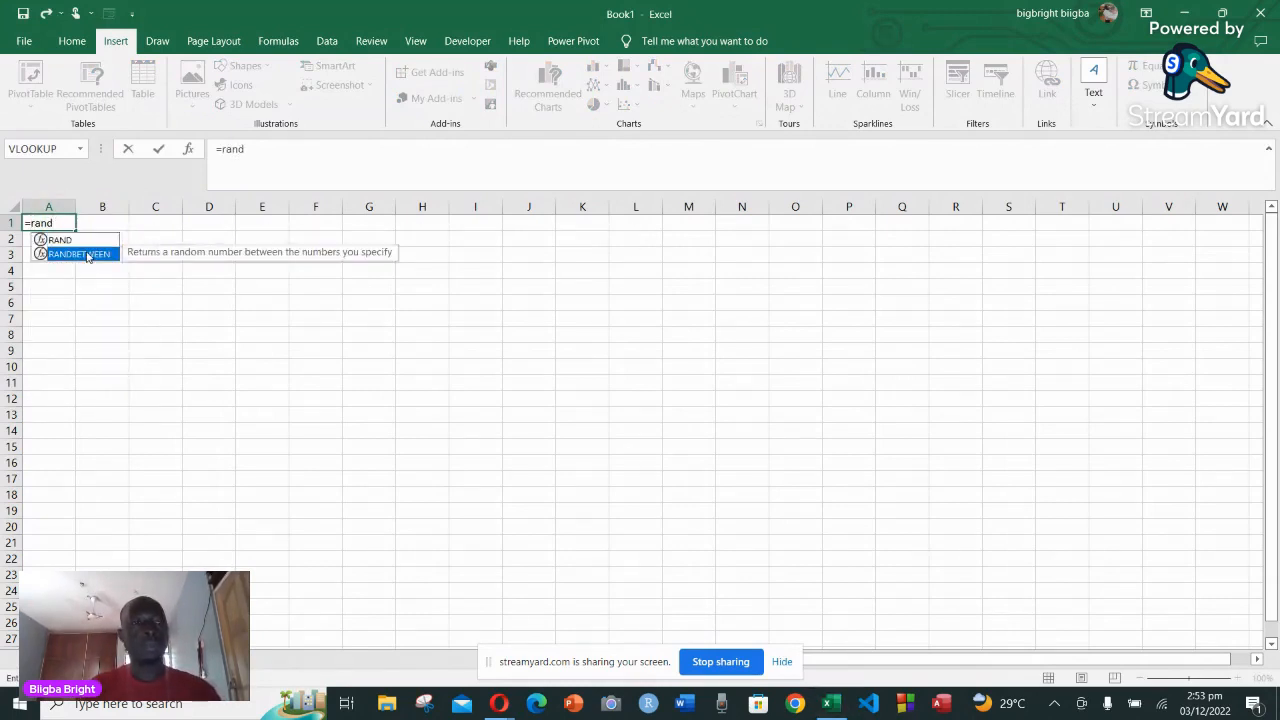
double_click(87, 254)
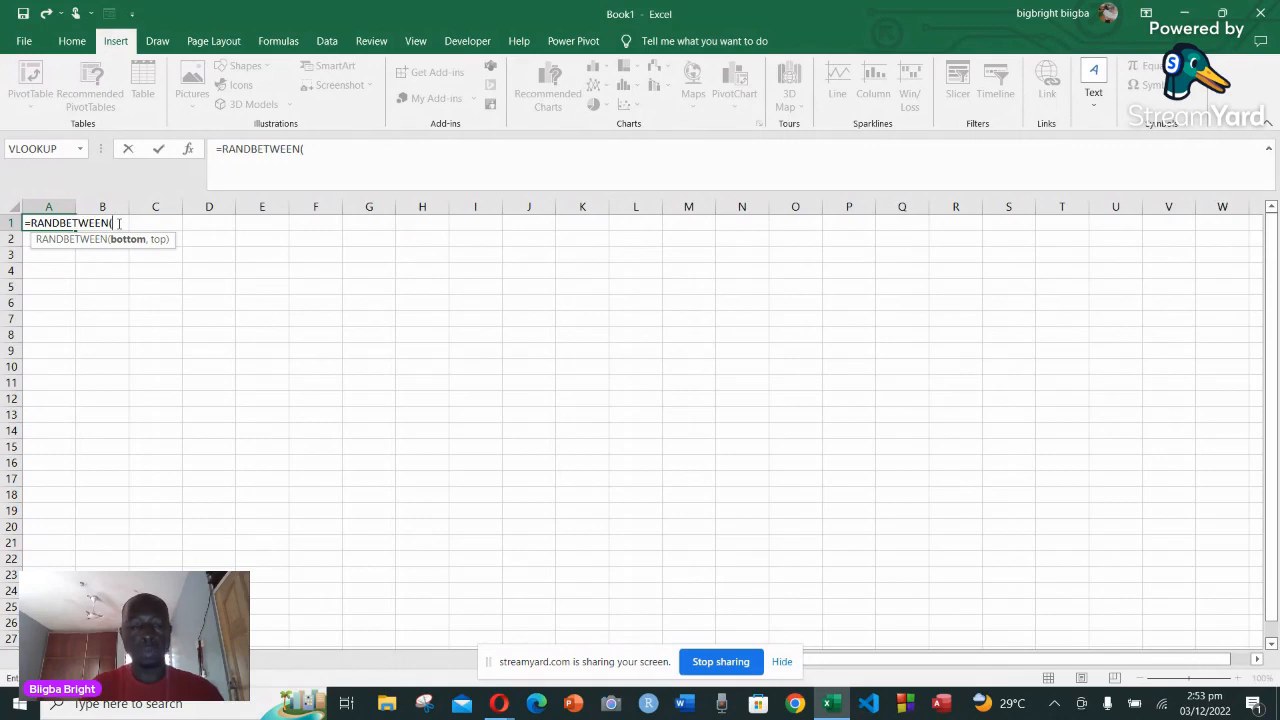
type("10")
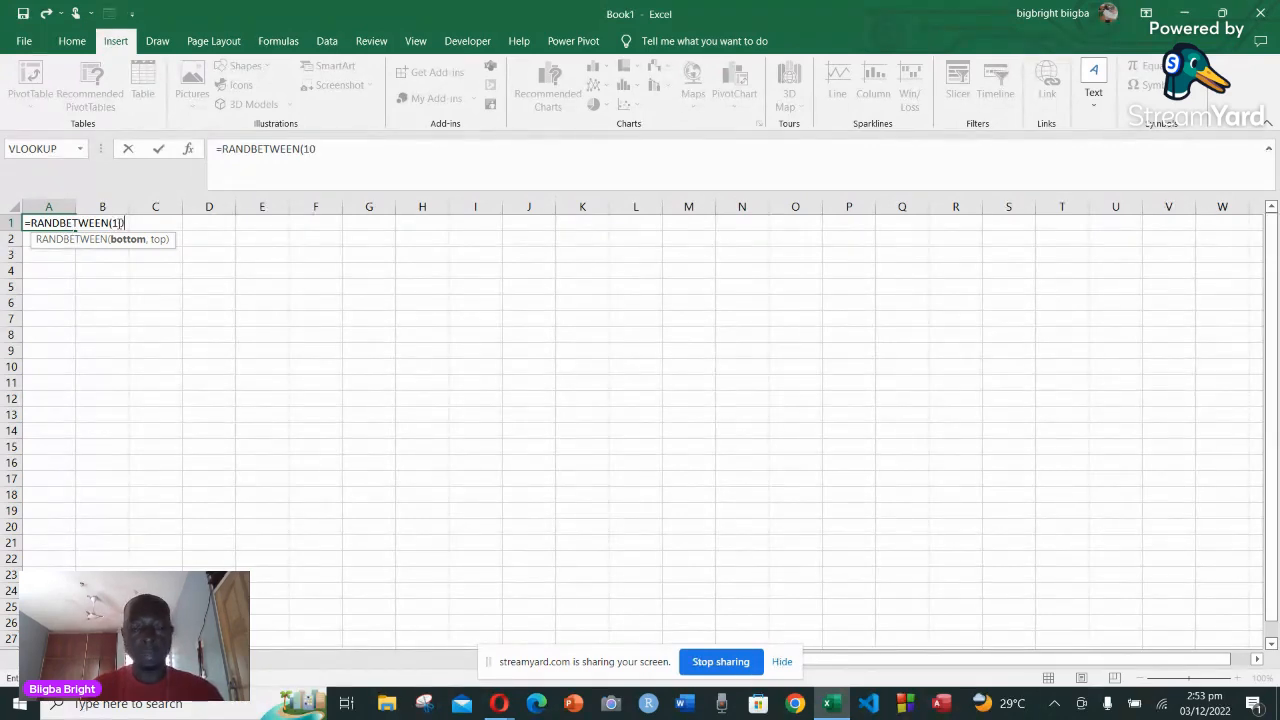
type(",")
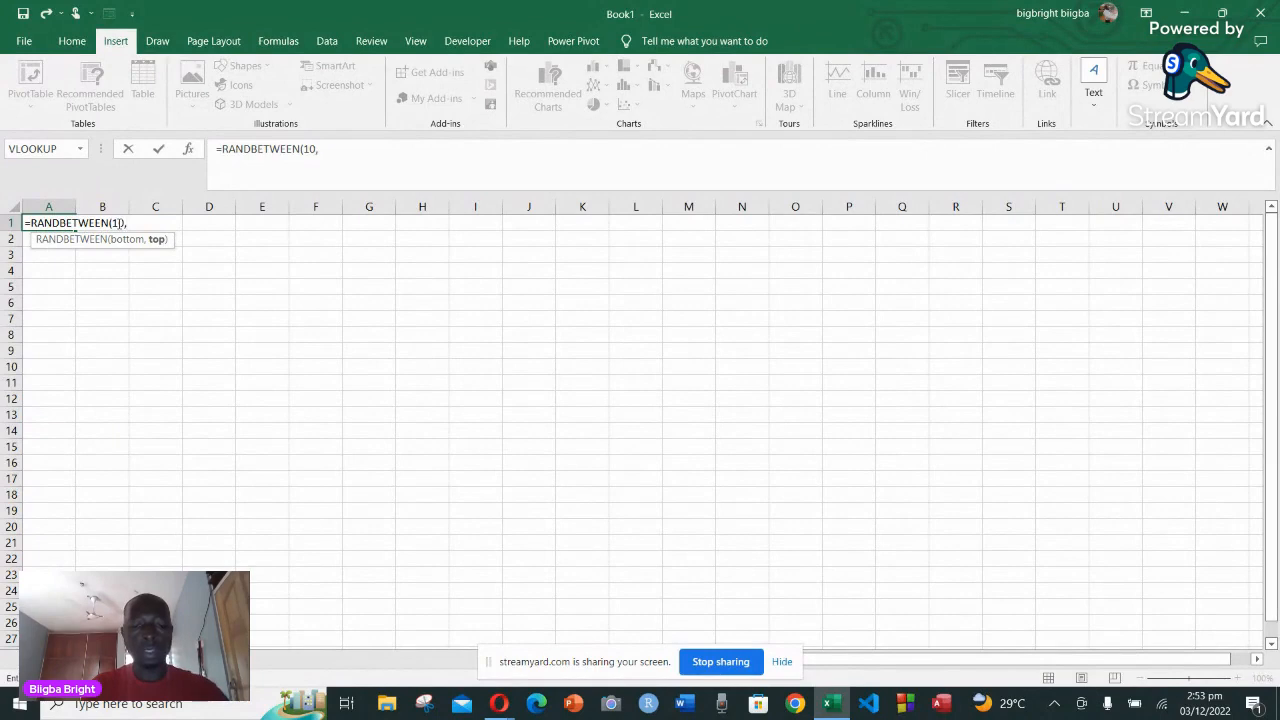
type("90)")
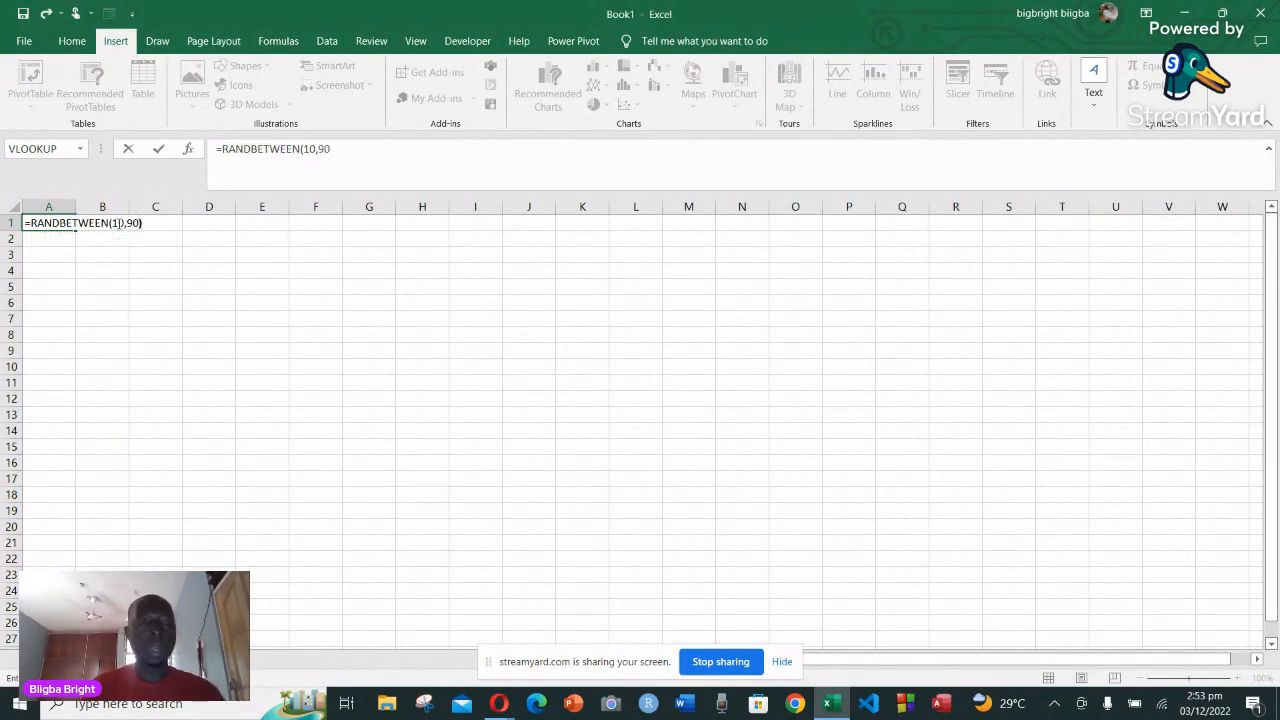
key("Return")
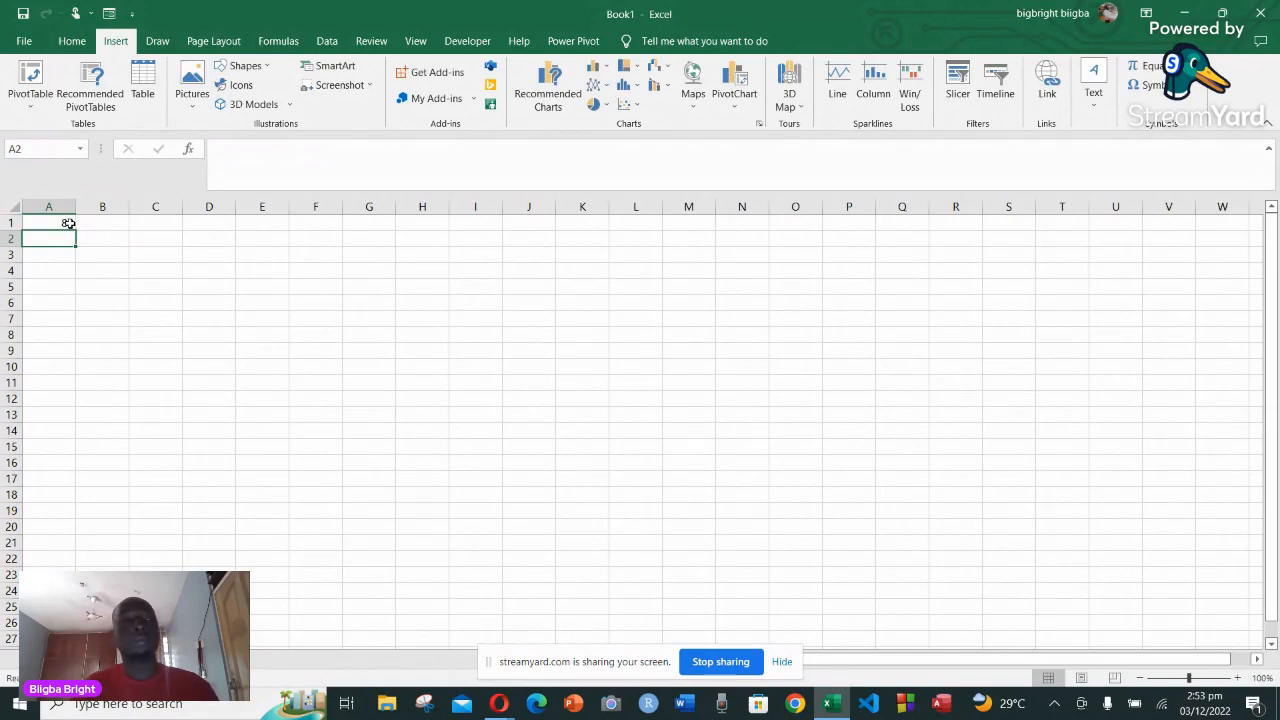
Fill the formula in A1 across the range A1:E10 and move the filled block to H6:L15
left_click(68, 223)
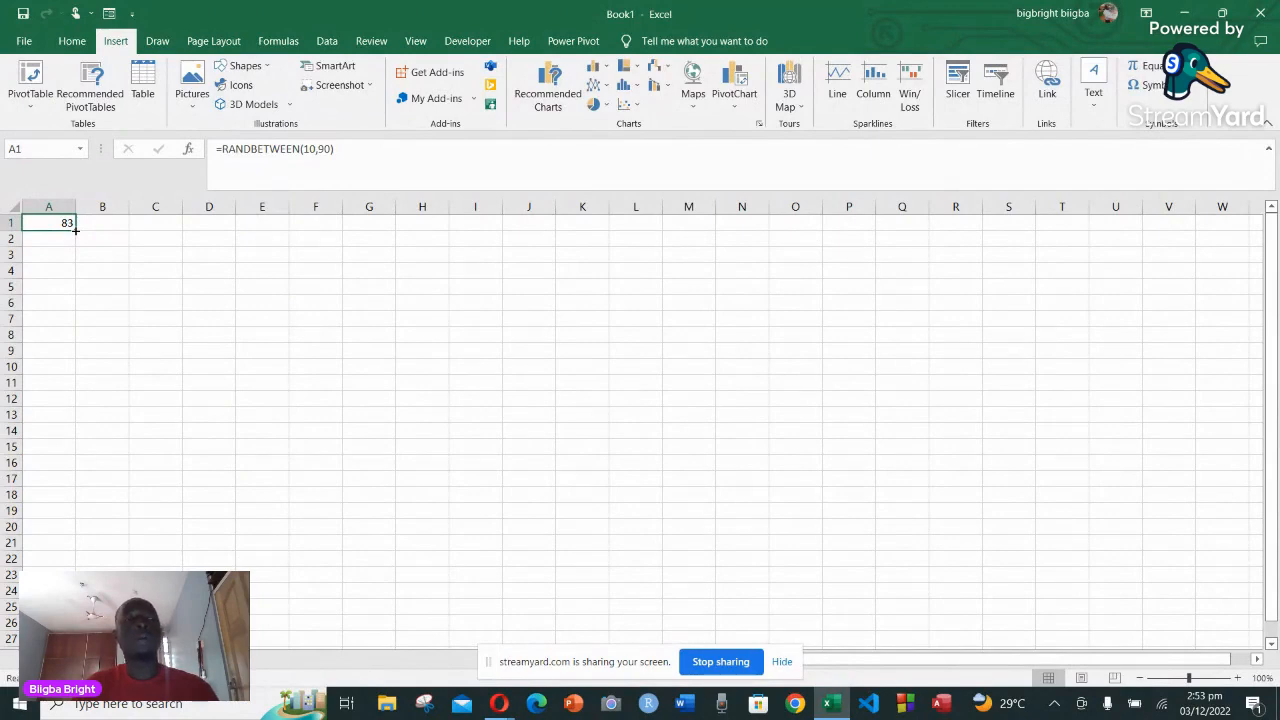
left_click_drag(75, 229, 291, 374)
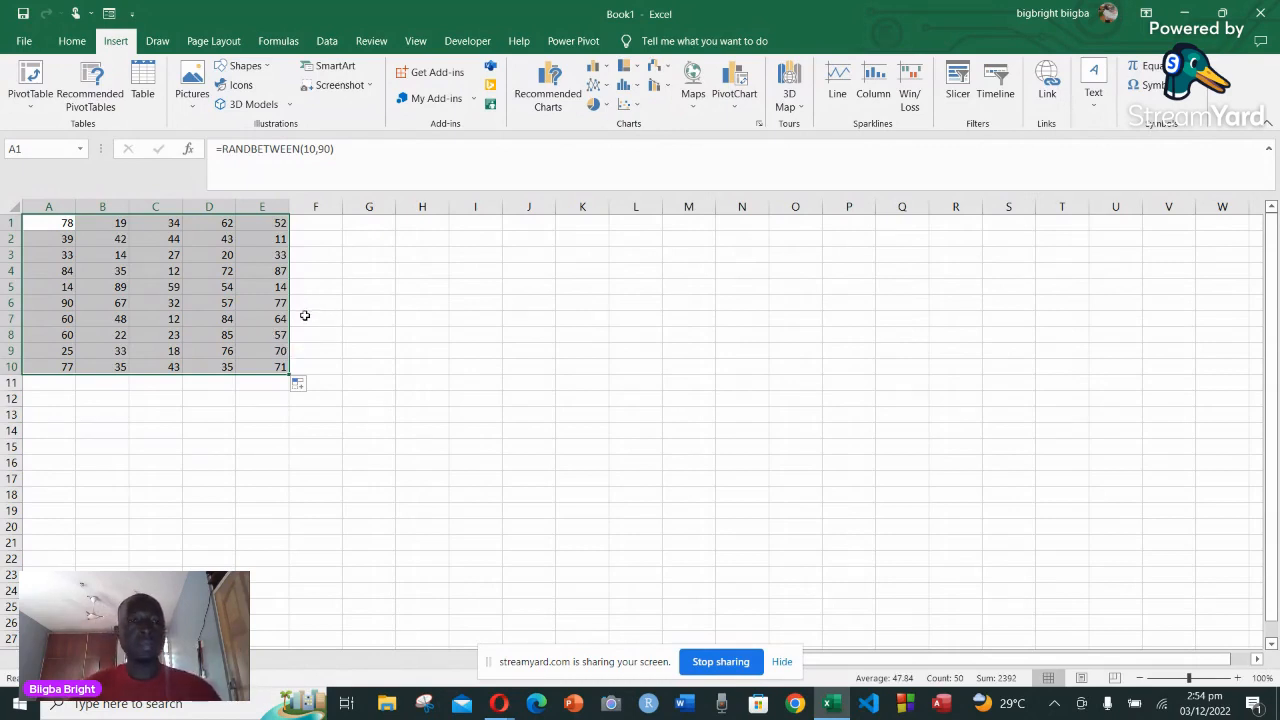
left_click(307, 316)
left_click_drag(60, 220, 253, 366)
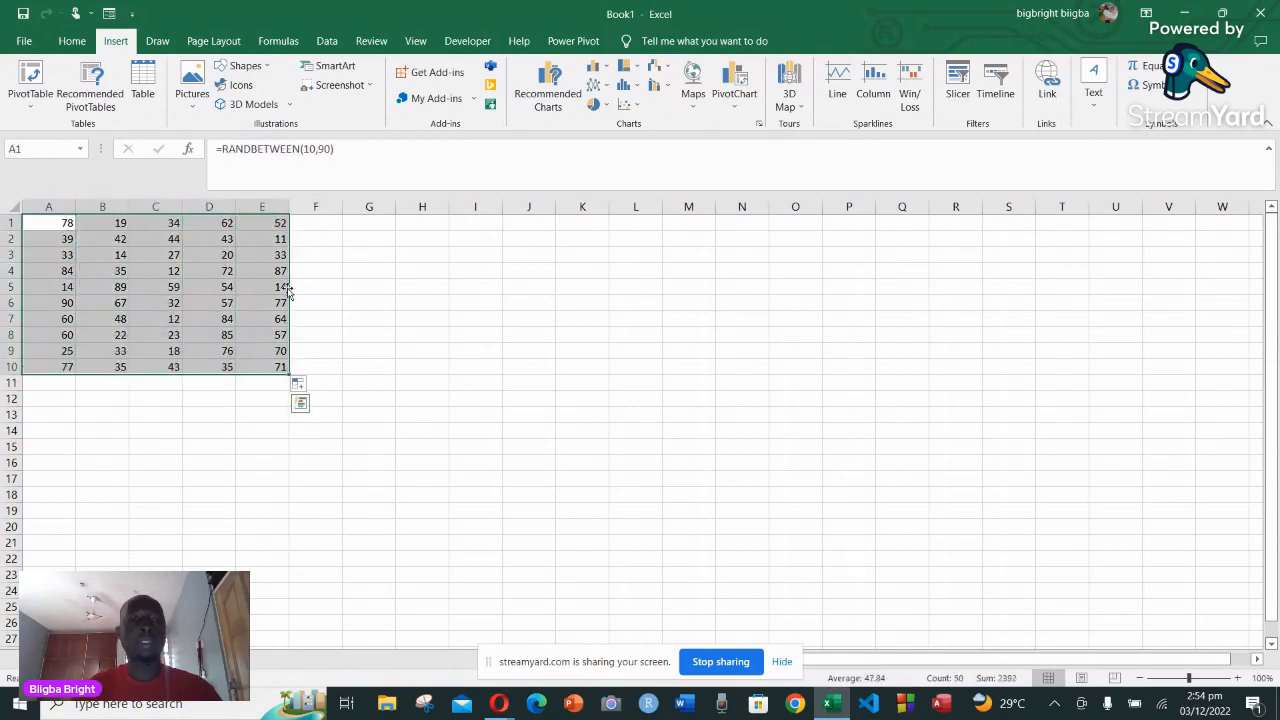
left_click_drag(287, 297, 616, 370)
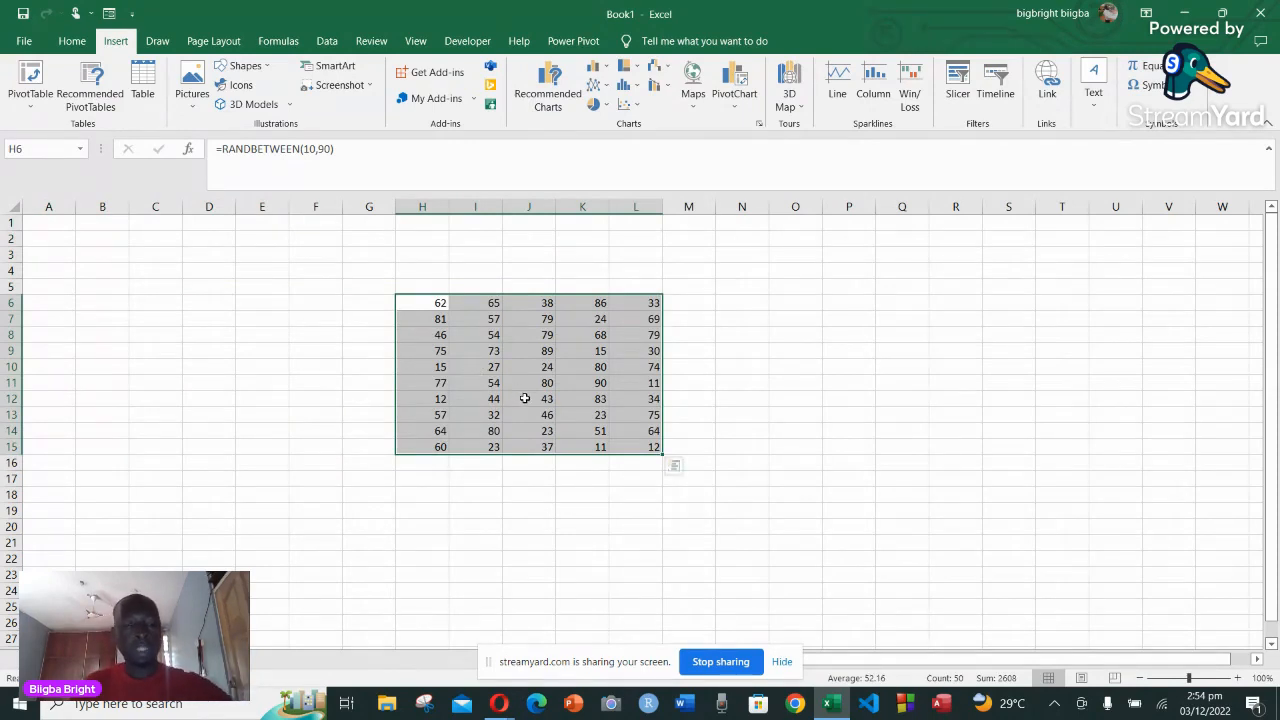
Copy the block H6:L15 and paste it with the normal Paste option starting at cell B4
key("ctrl+c")
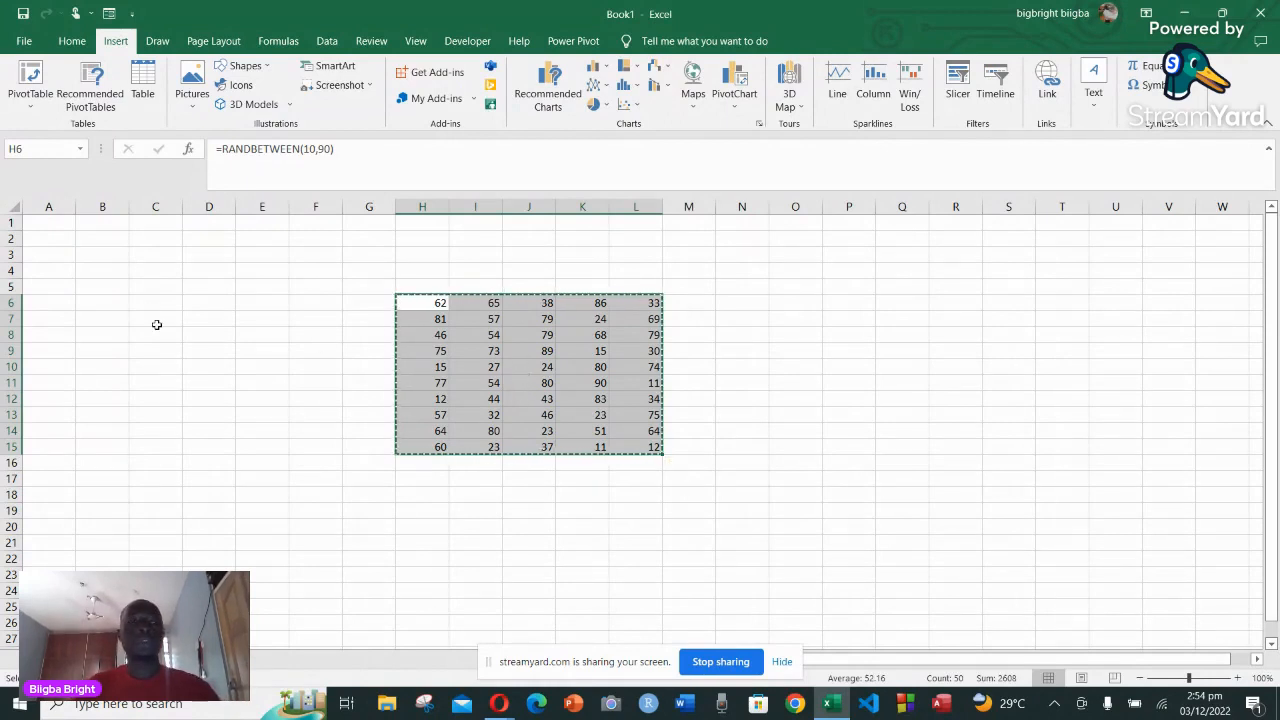
left_click(95, 272)
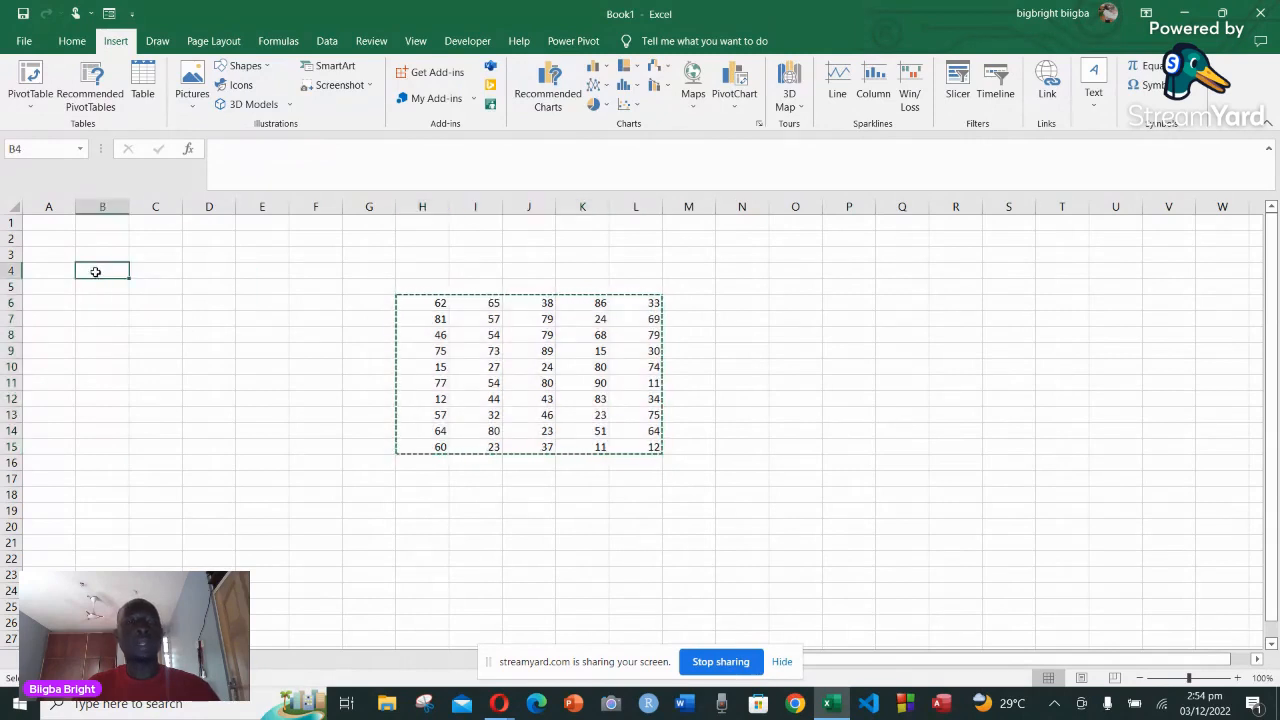
right_click(96, 278)
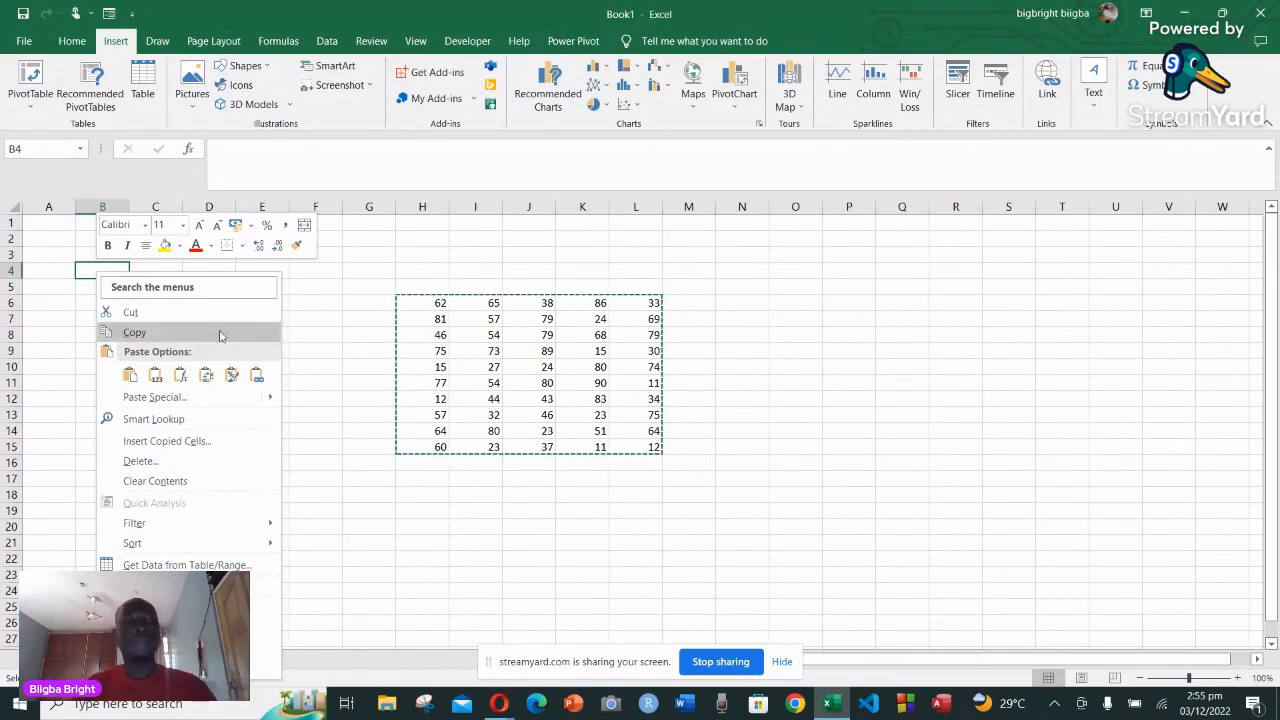
left_click(130, 376)
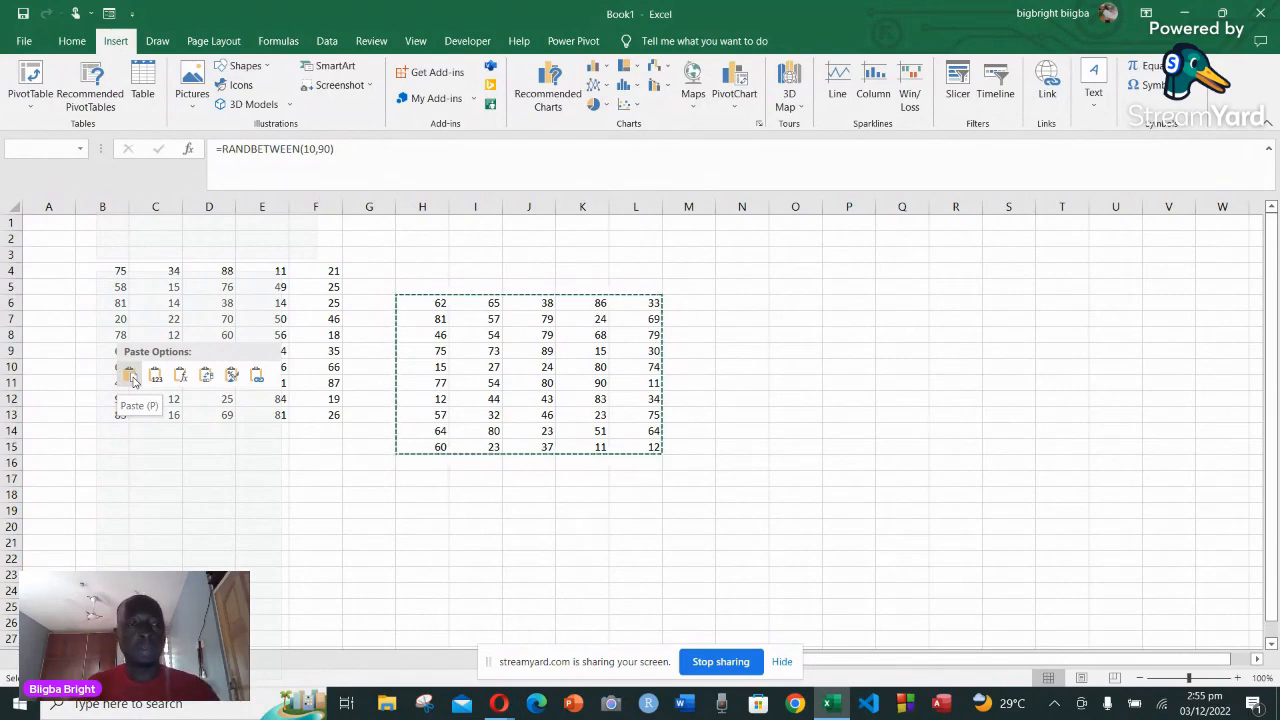
left_click(130, 376)
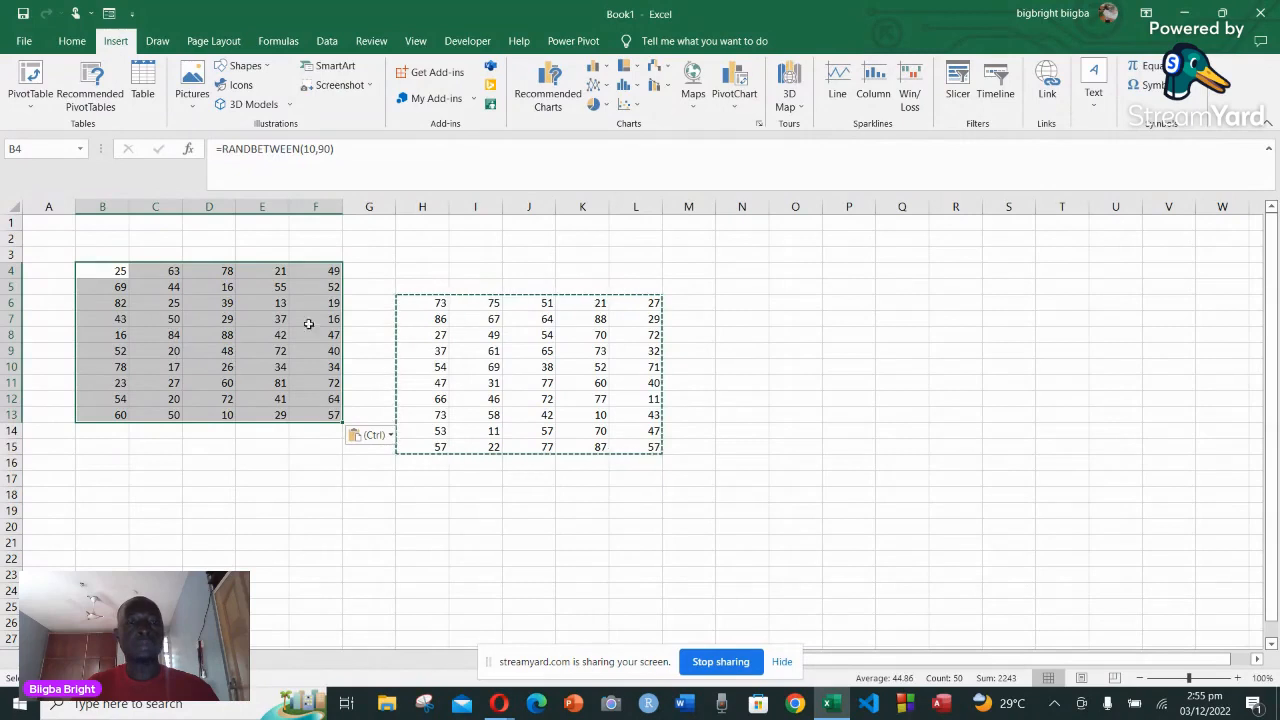
left_click(407, 482)
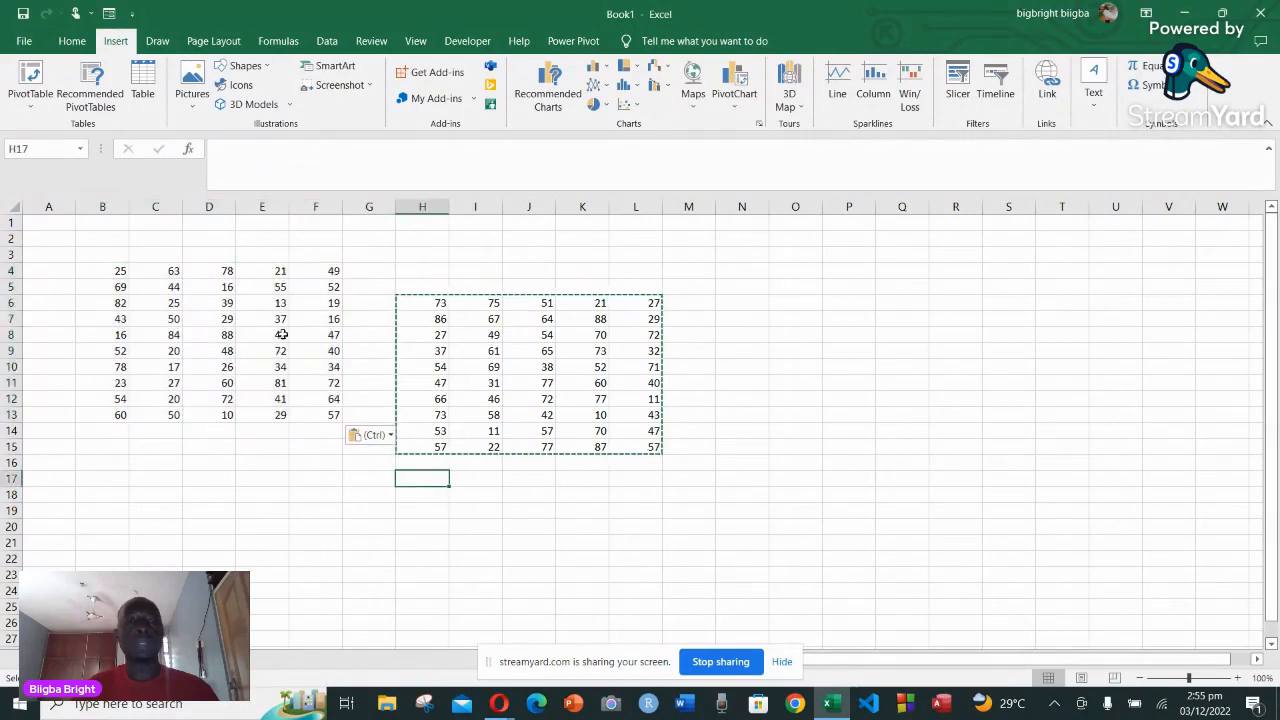
left_click(689, 338)
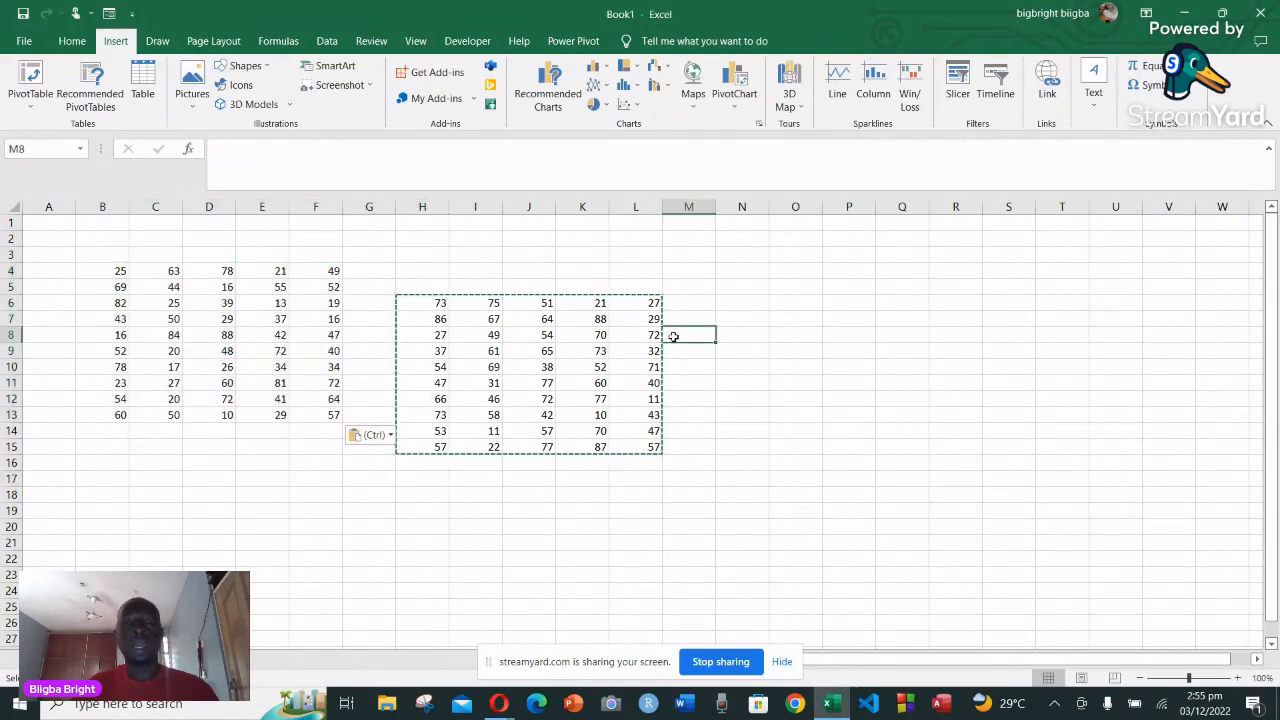
Try to replace the RANDBETWEEN formula in cell H8 with a reference to J8 and to D6
left_click(440, 337)
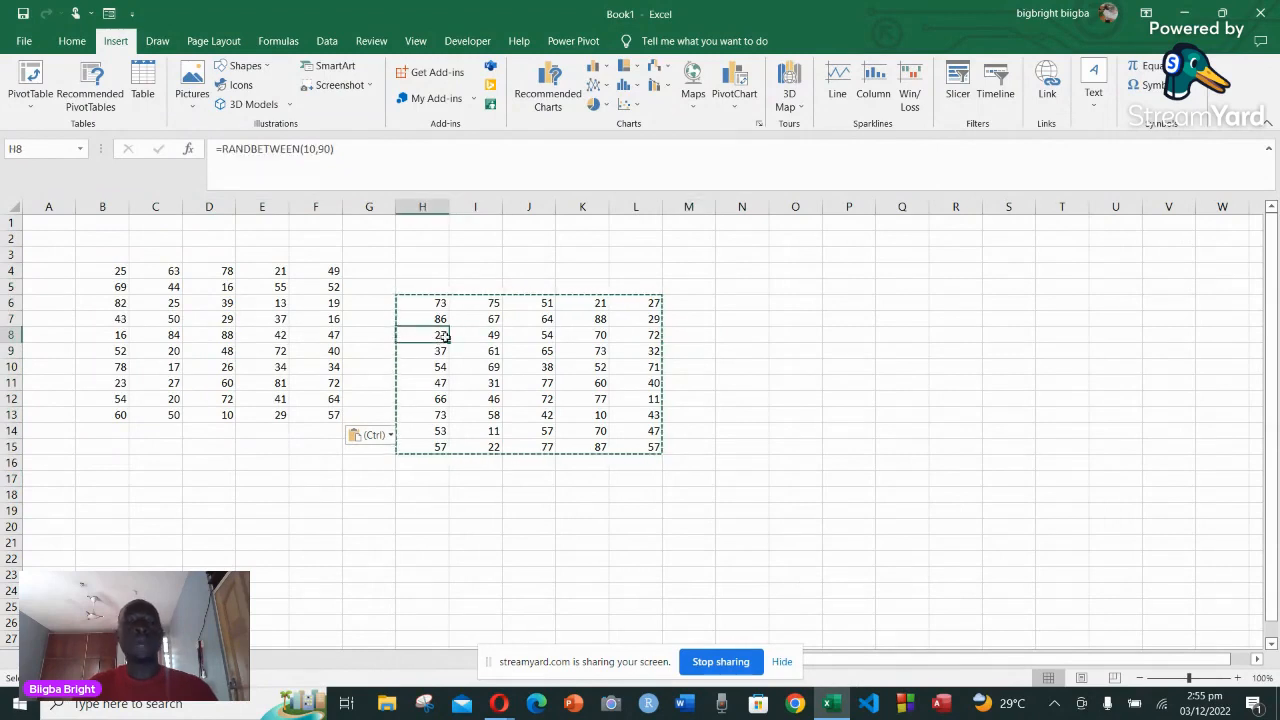
left_click_drag(352, 148, 211, 148)
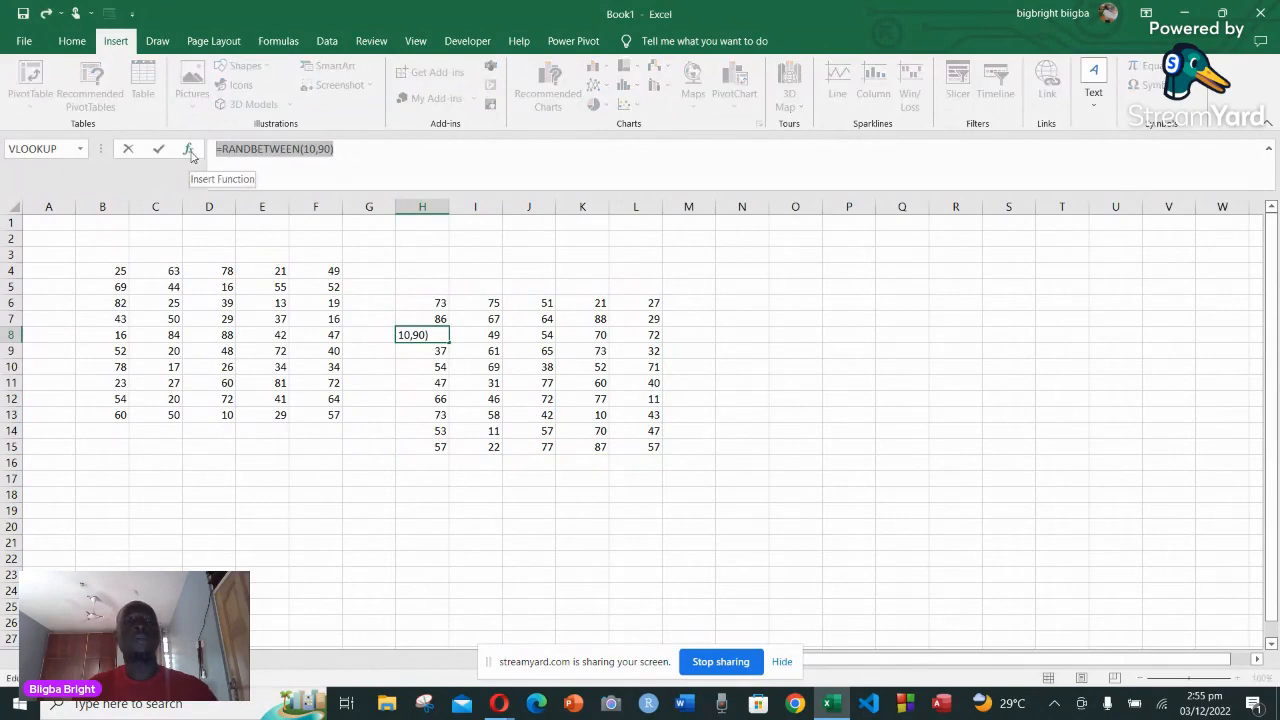
type("=")
left_click(545, 338)
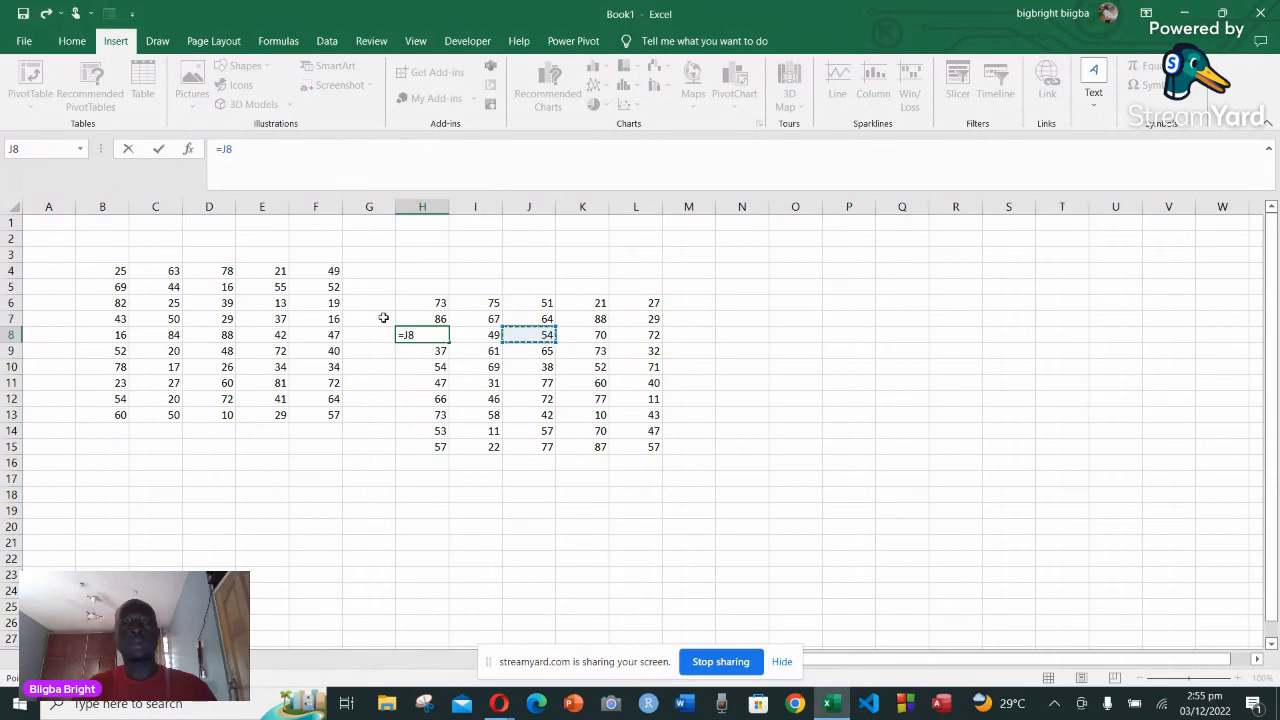
left_click(225, 303)
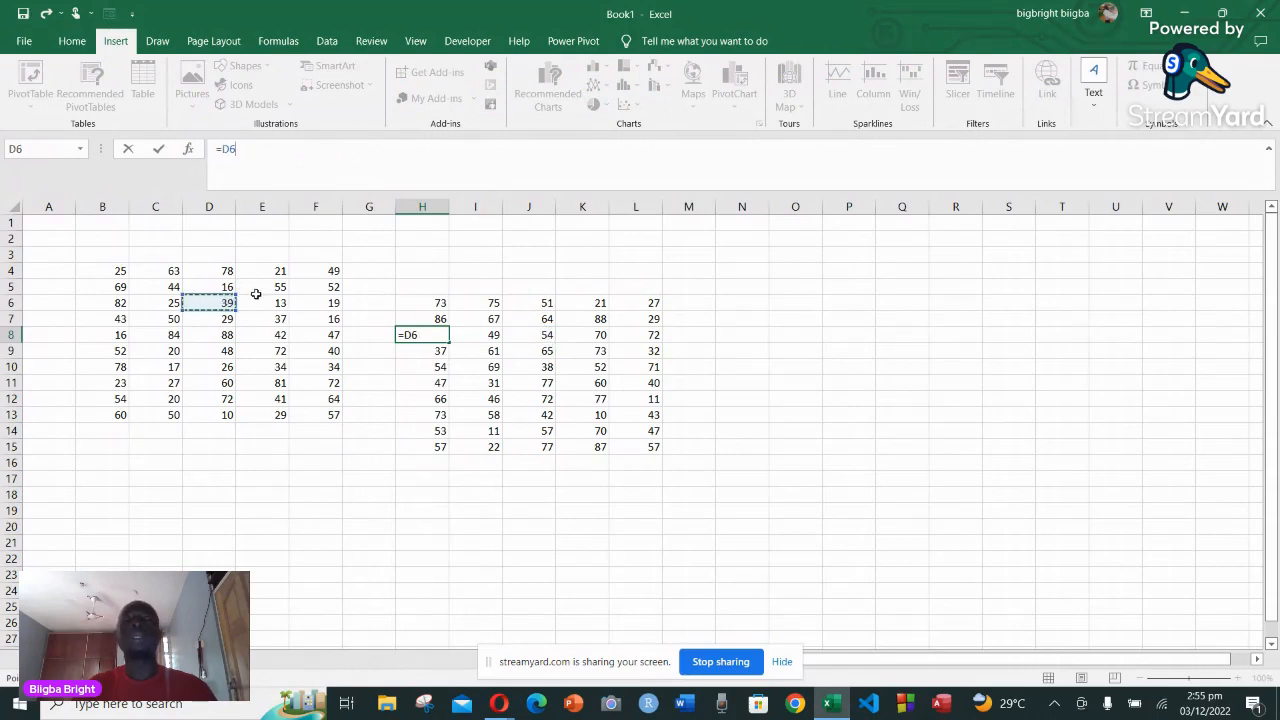
Undo the reference changes in the open entry of cell H8
key("ctrl+z")
key("ctrl+z")
key("ctrl+z")
key("ctrl+z")
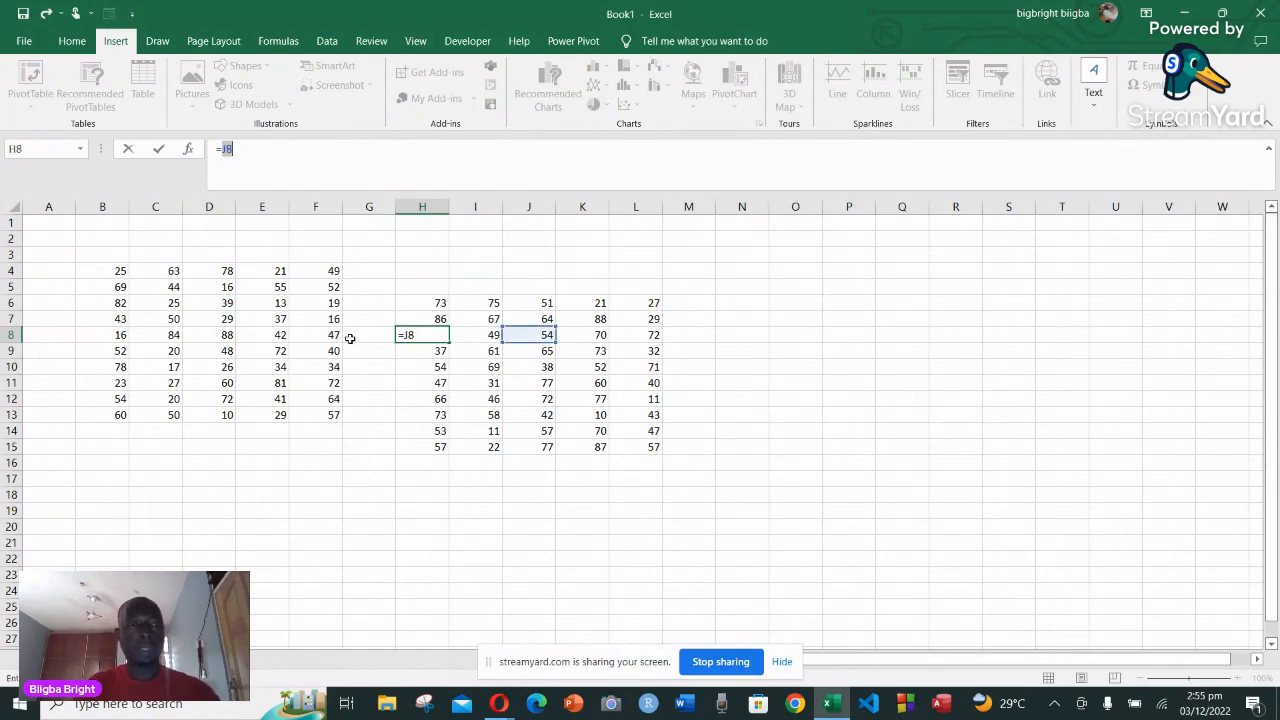
key("ctrl+z")
key("ctrl+z")
key("ctrl+z")
key("ctrl+z")
key("ctrl+z")
key("ctrl+z")
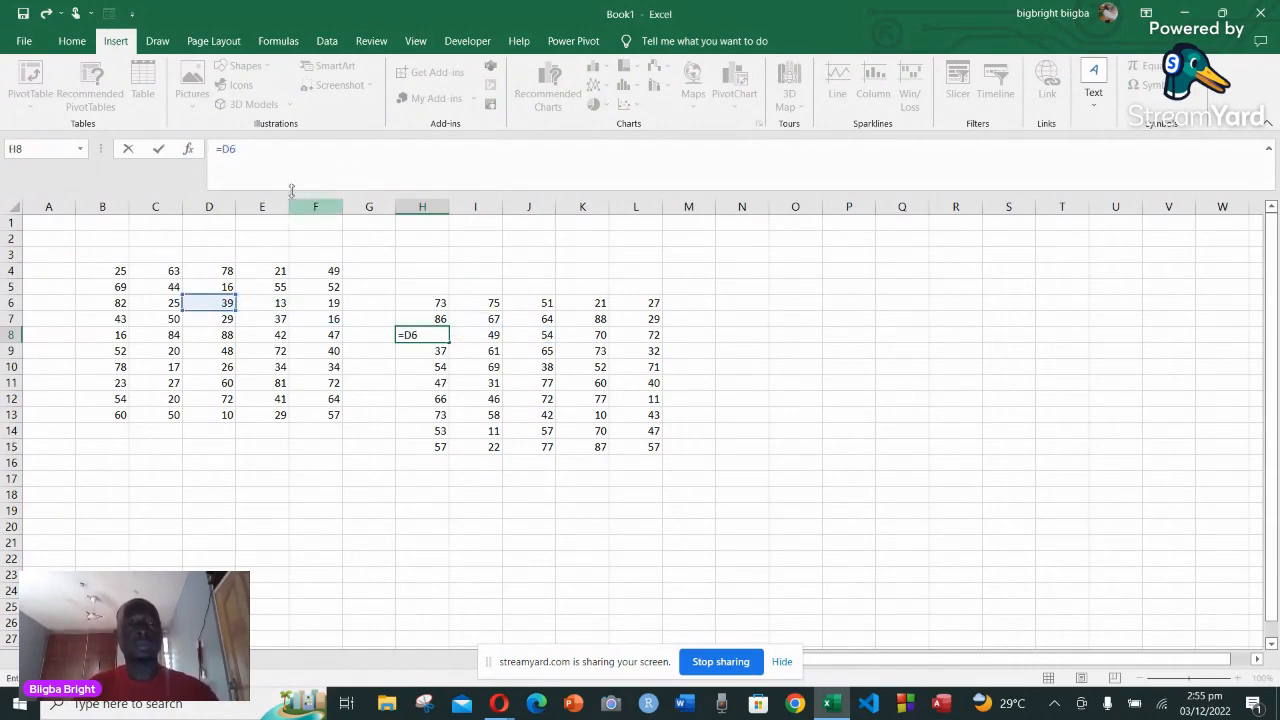
Erase the unfinished entry in cell H8 and enter the reference =K12 instead
key("BackSpace")
key("BackSpace")
key("BackSpace")
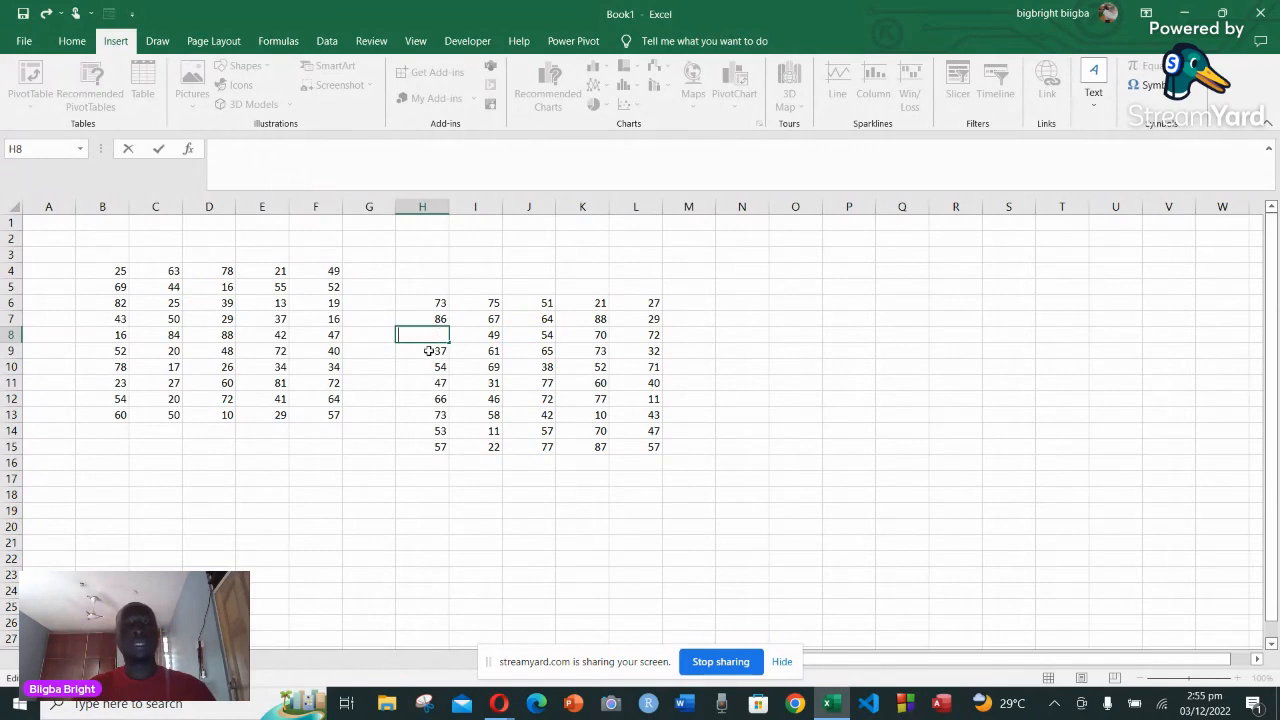
type("=")
key("Right")
key("Right")
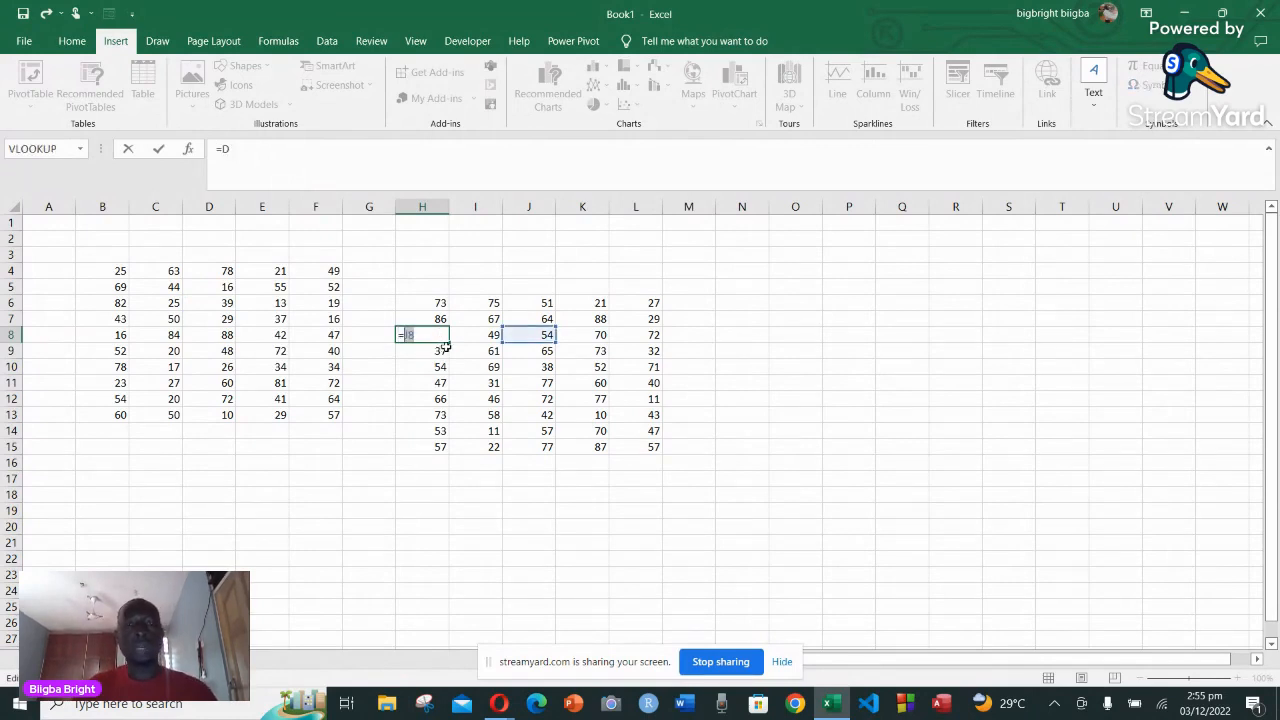
left_click(584, 397)
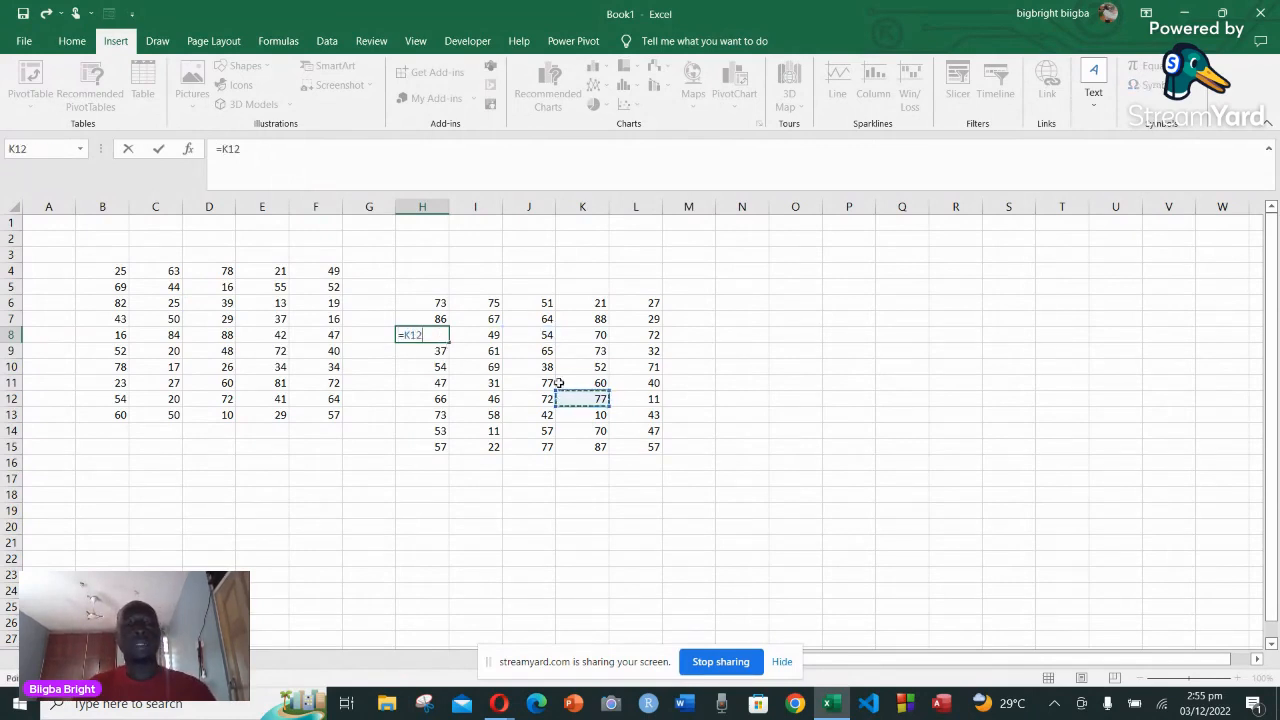
key("Return")
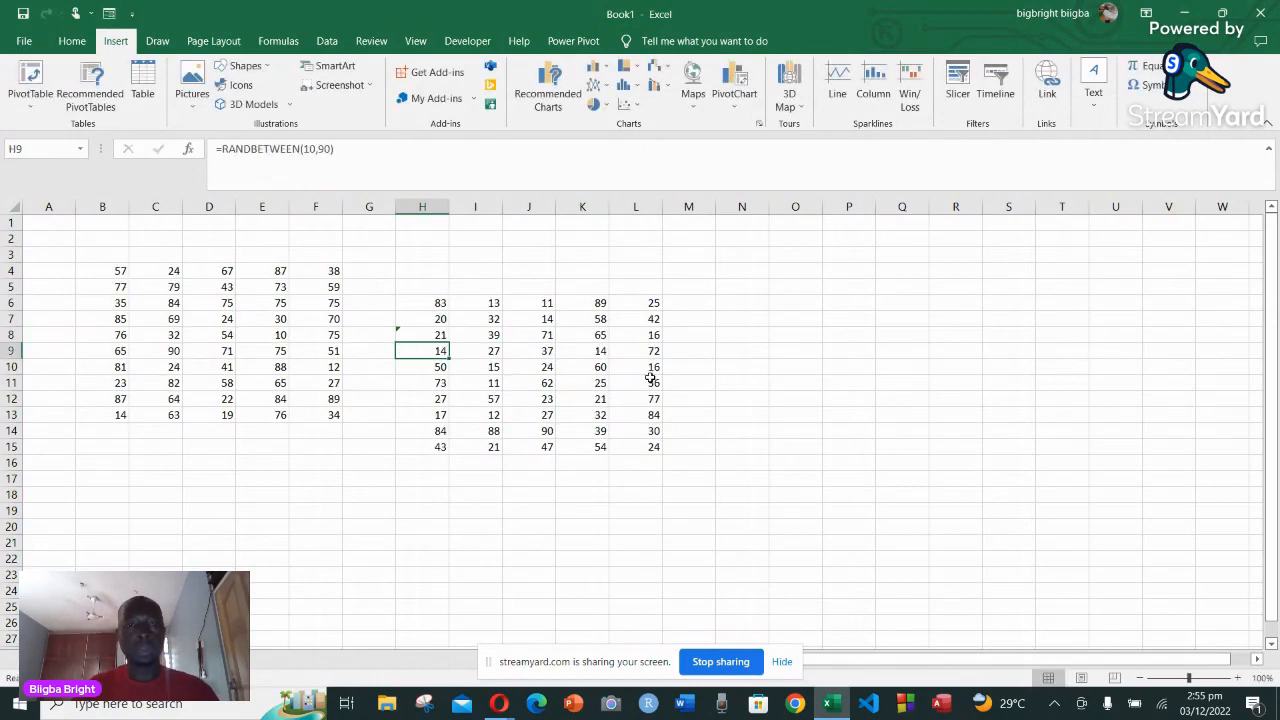
Examine the formulas behind cells H6, K6, E4, D10 and B4 in the two number blocks
left_click(442, 305)
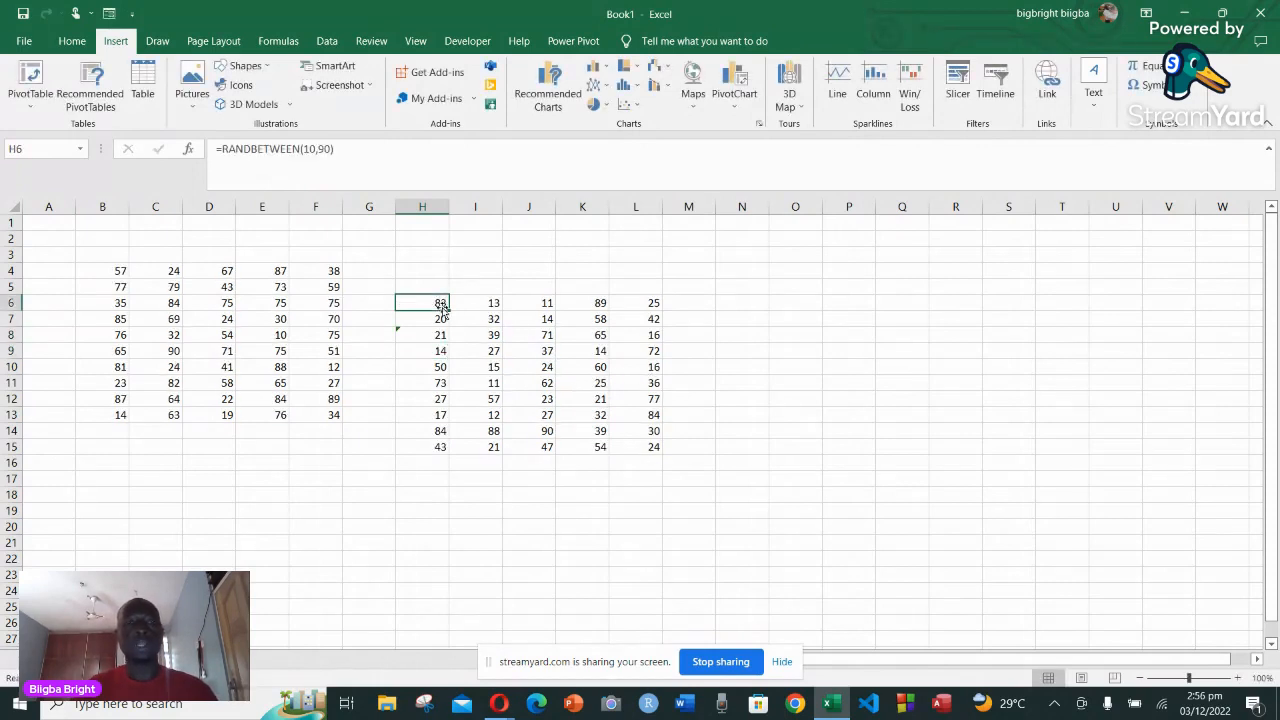
left_click(602, 305)
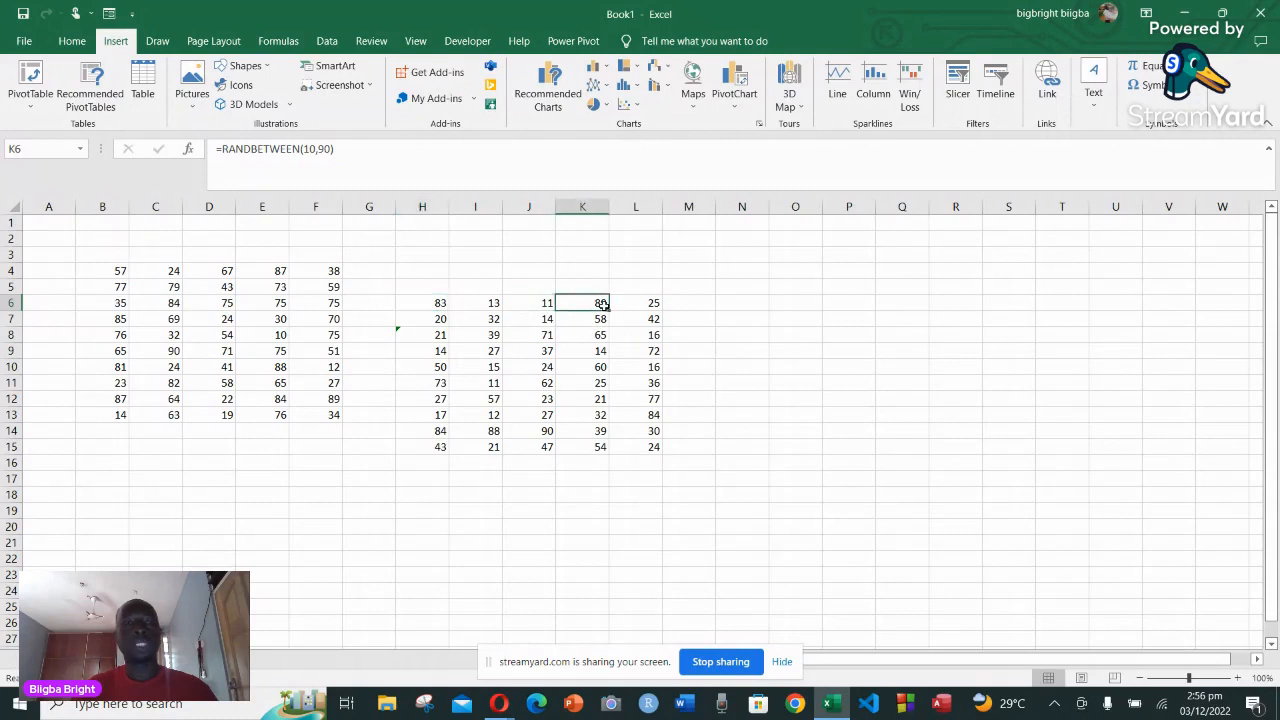
left_click(275, 271)
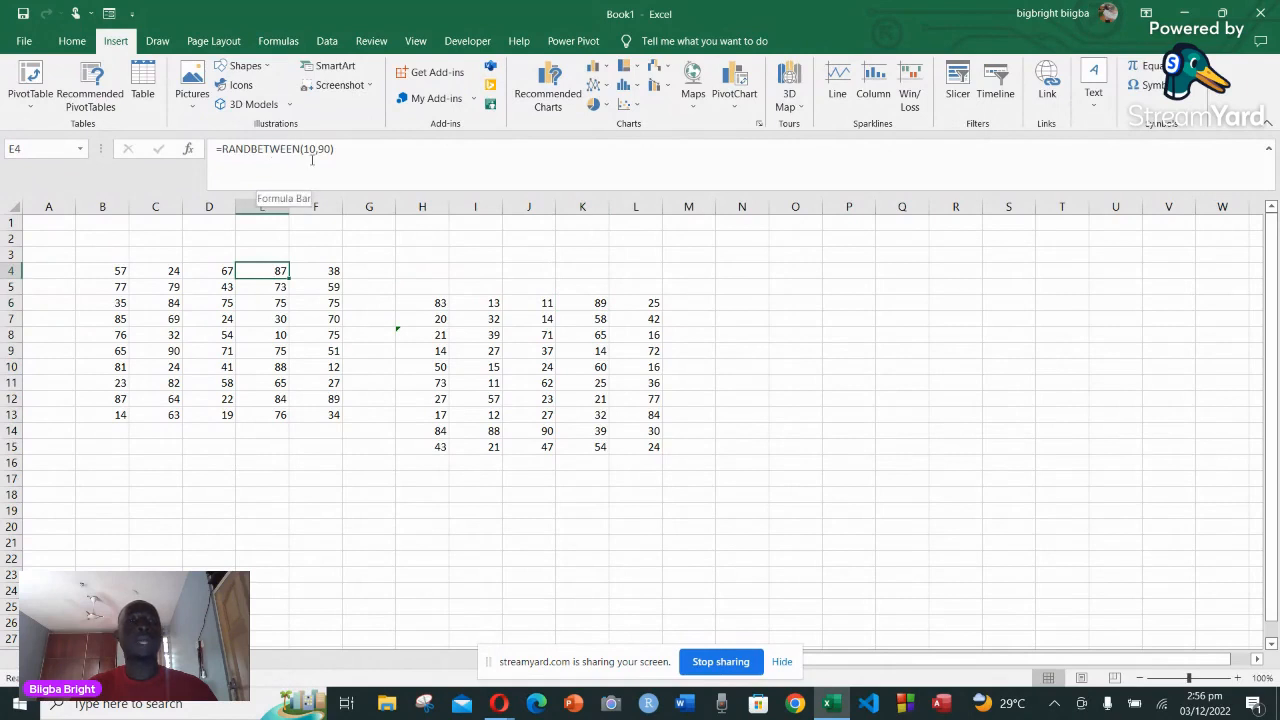
left_click(218, 369)
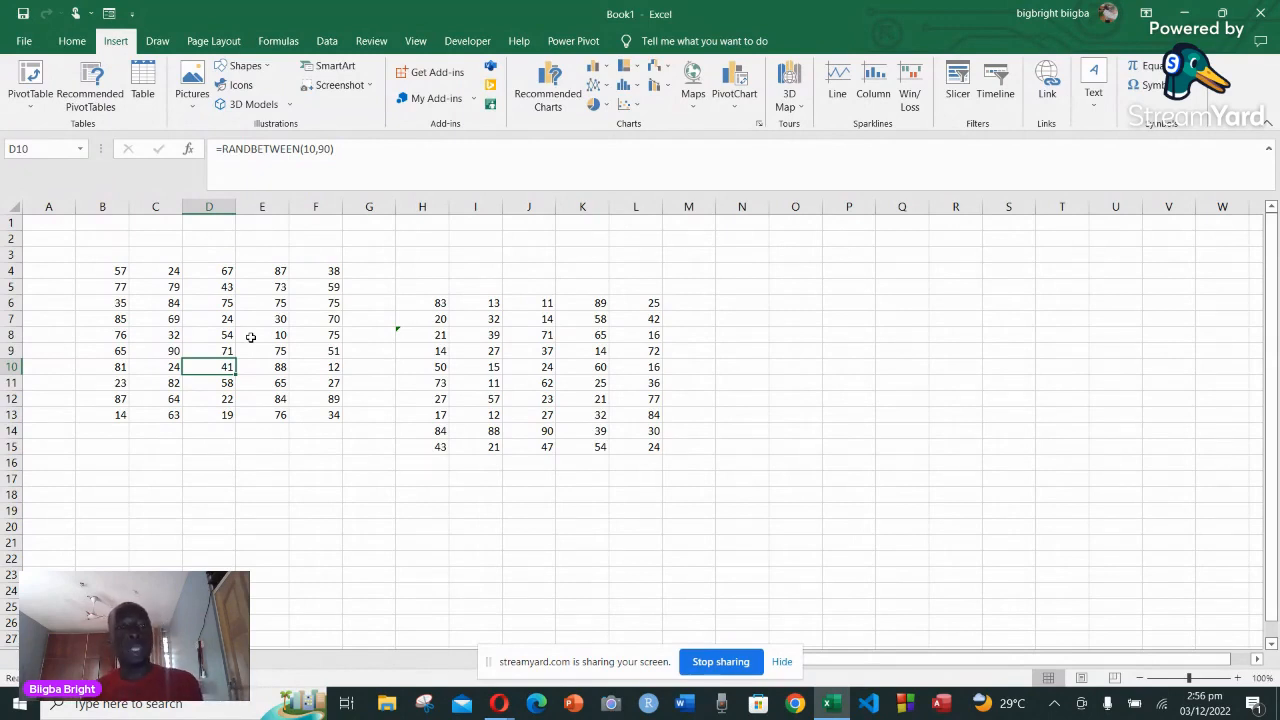
left_click(114, 272)
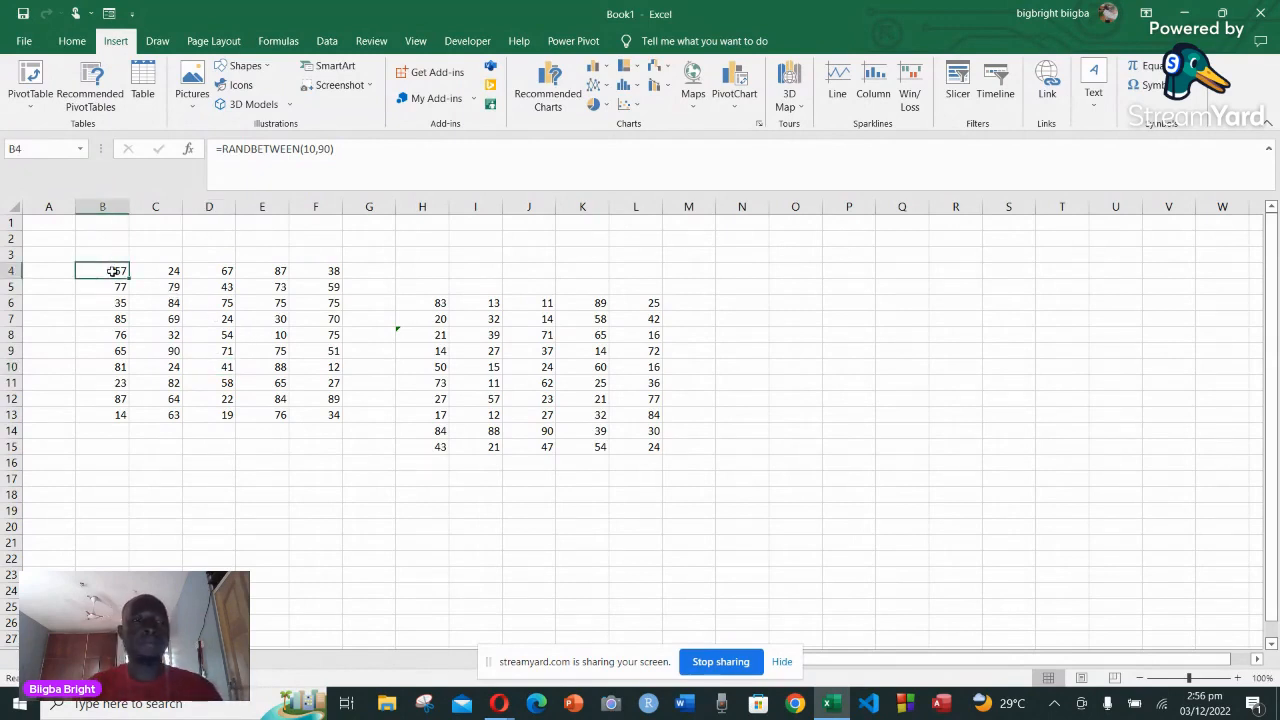
Clear the random-number formulas from the range B4:F13
left_click_drag(114, 272, 334, 411)
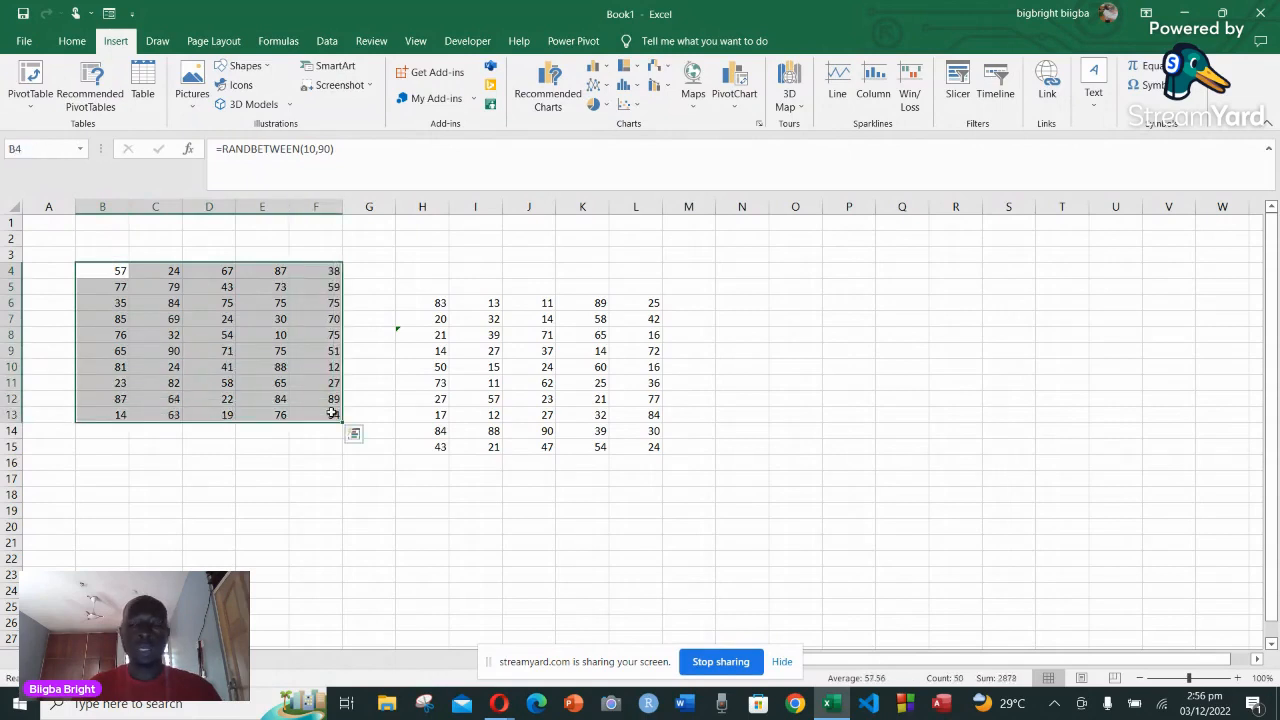
key("Delete")
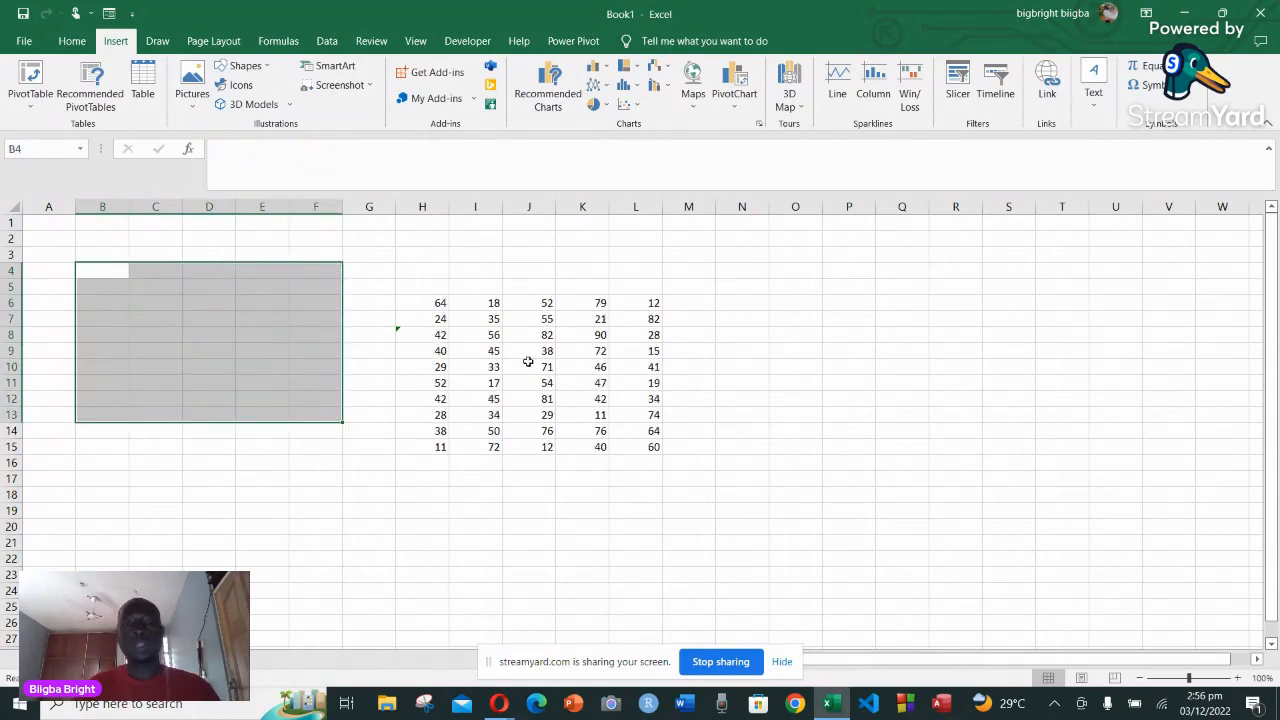
left_click(105, 271)
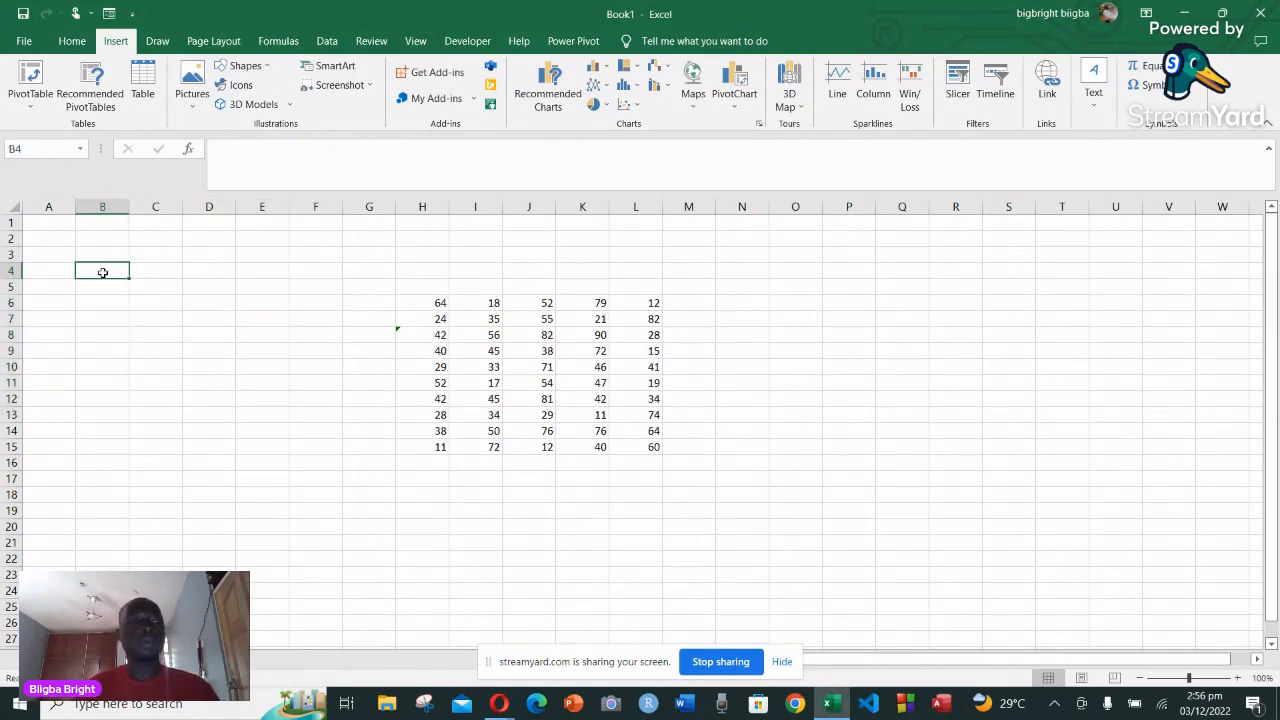
right_click(104, 277)
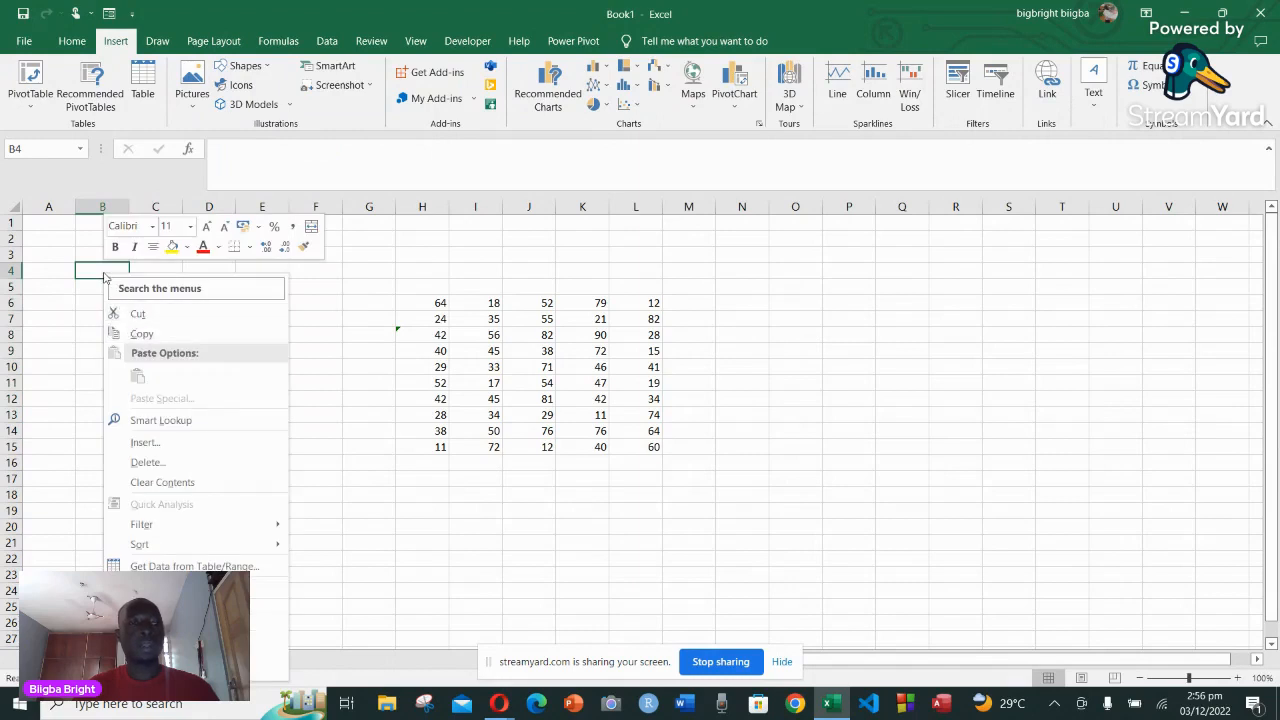
left_click(101, 270)
right_click(101, 272)
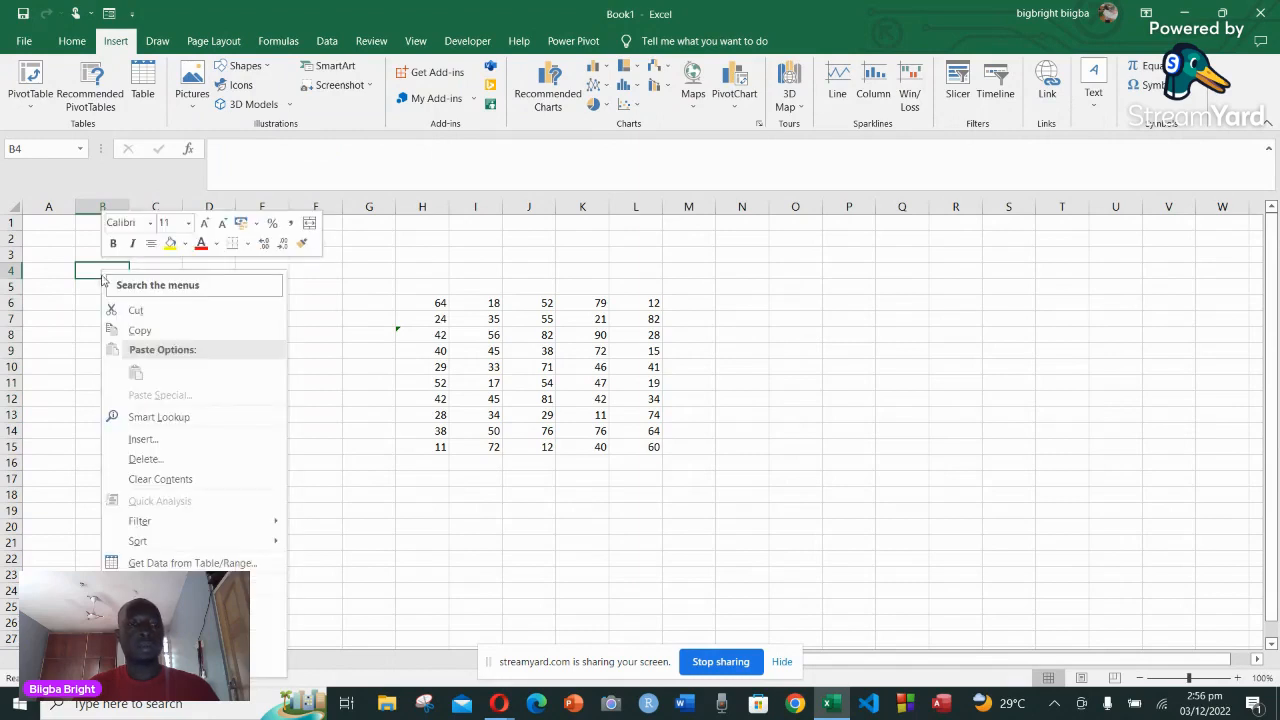
Copy the random-number block H6:L15 and paste it as values only starting at cell B3
left_click(421, 300)
left_click_drag(421, 300, 618, 445)
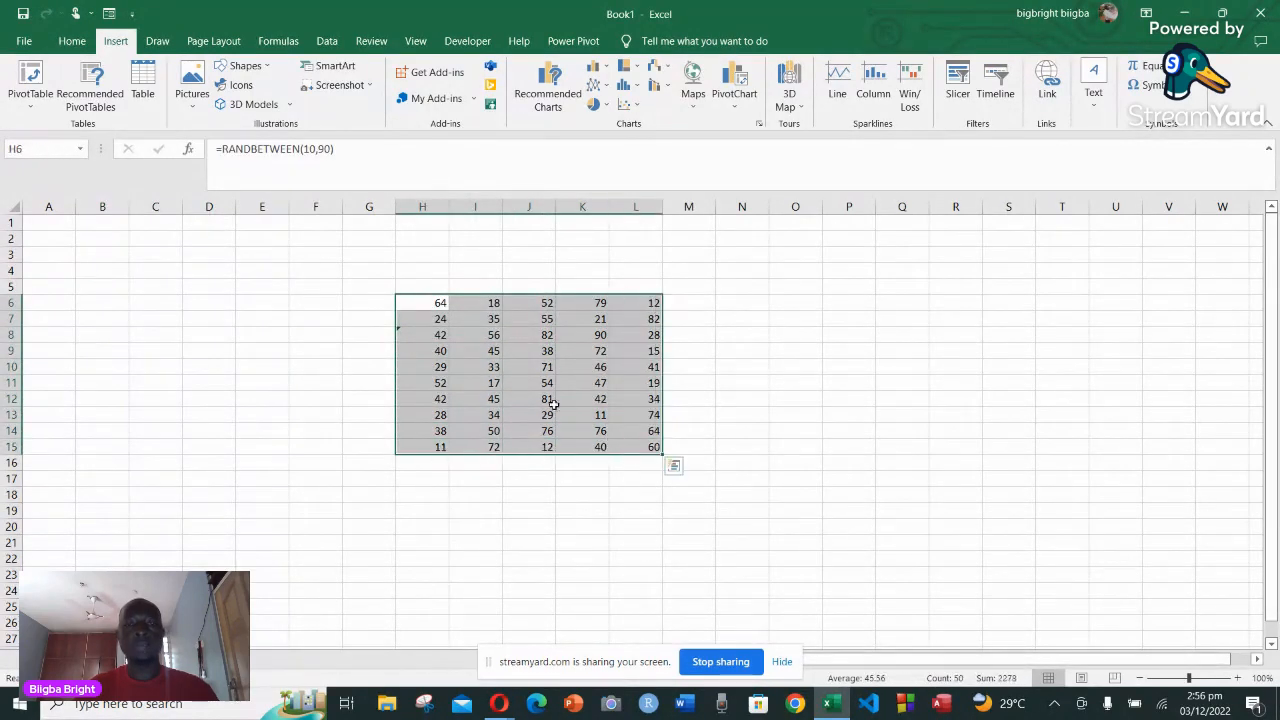
key("ctrl+c")
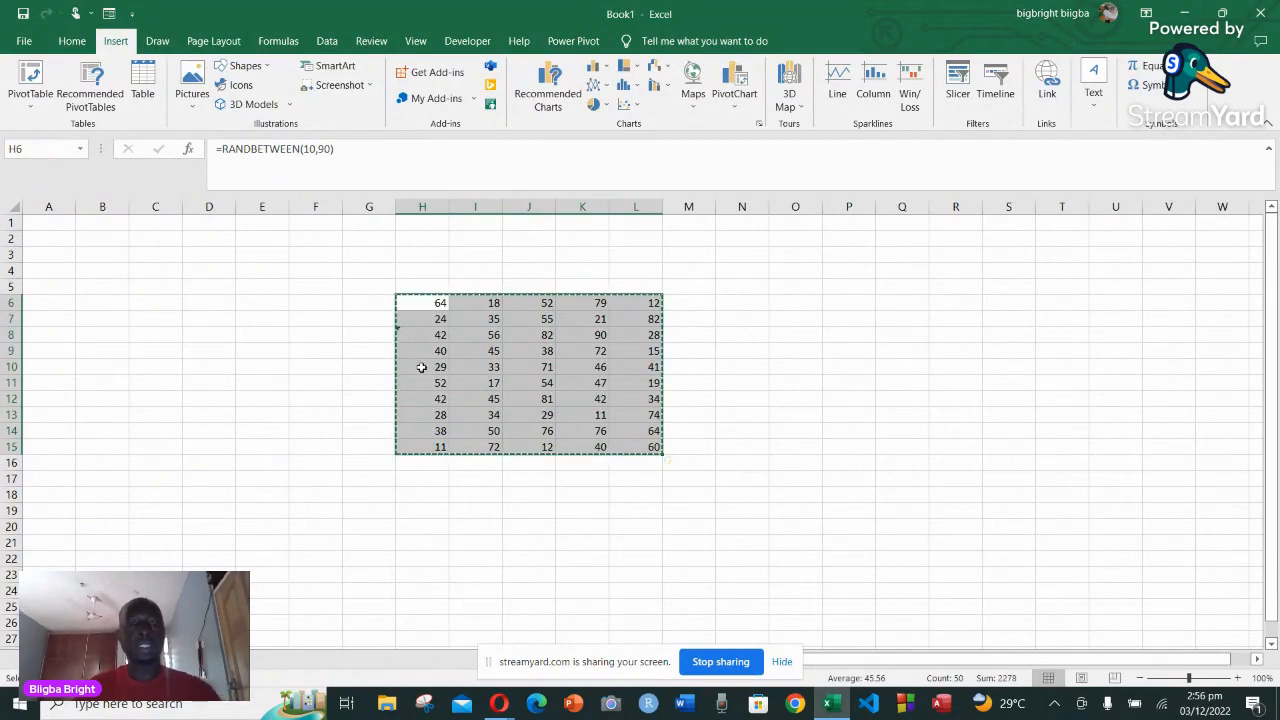
left_click(371, 364)
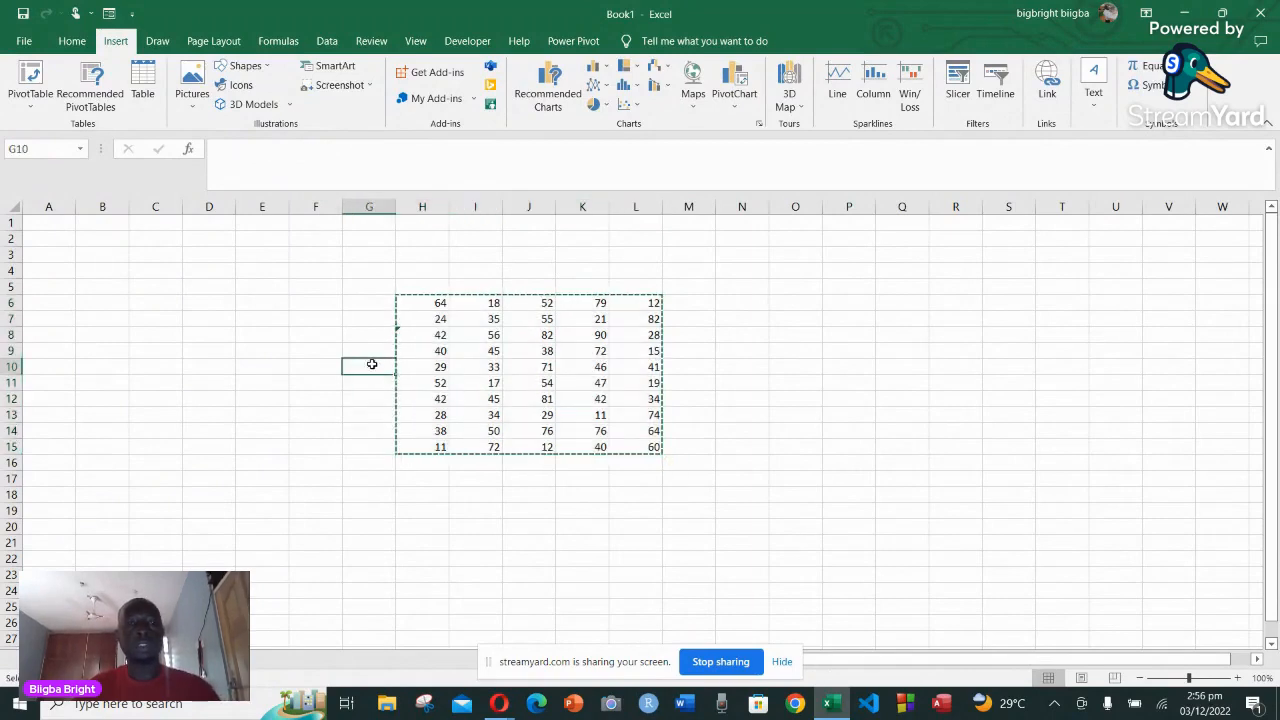
left_click(99, 256)
right_click(99, 256)
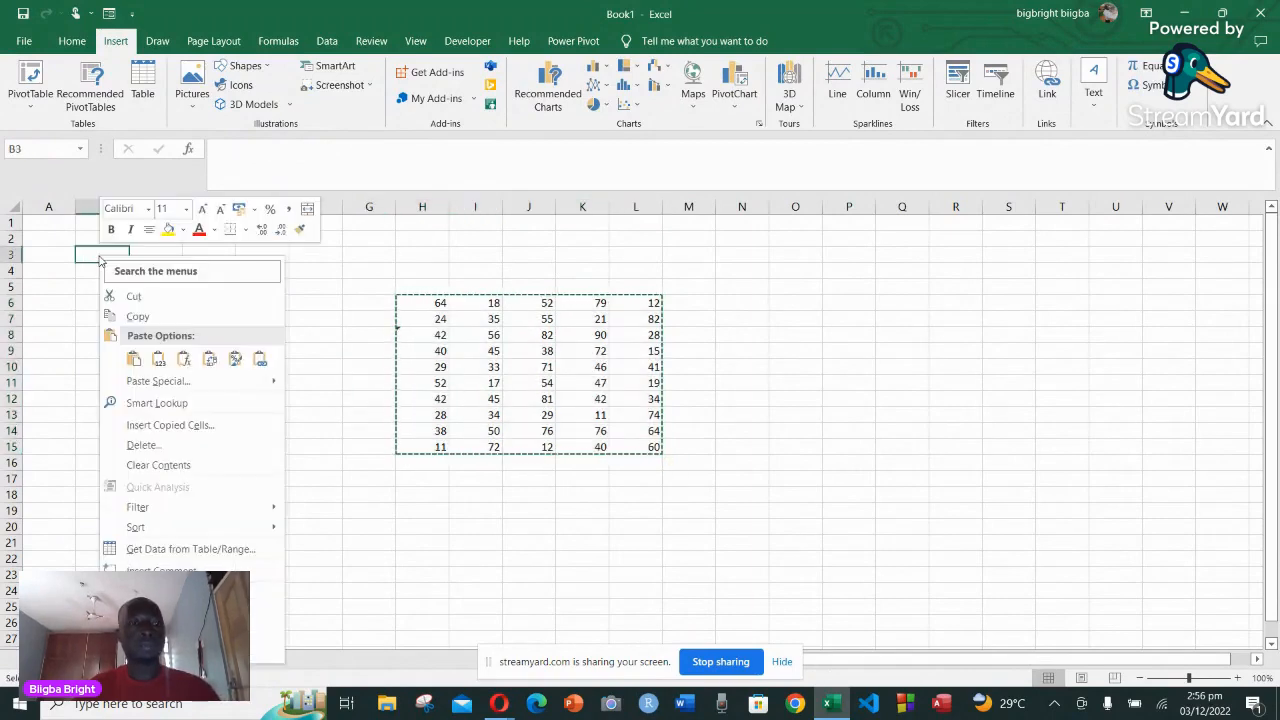
left_click(161, 362)
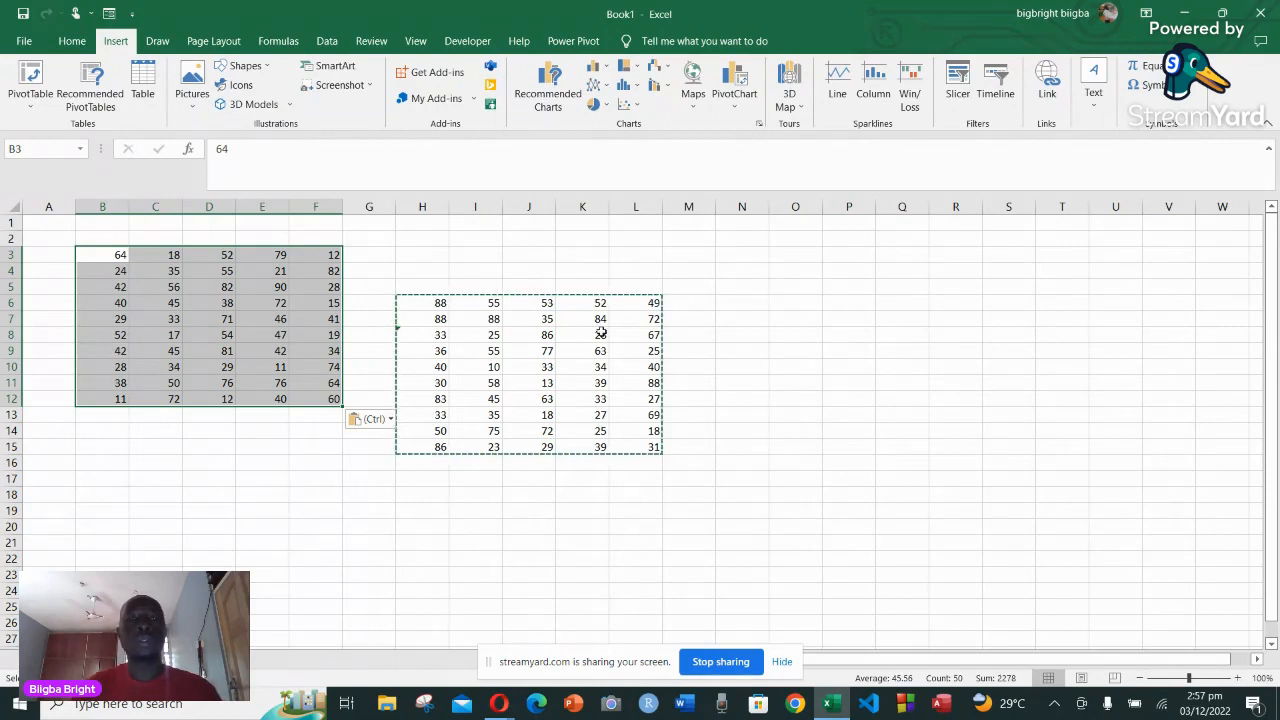
Compare the contents of cells I6 and H6 in the formula block with several cells of the pasted values block, including B3, D7, C6 and B7
left_click(711, 332)
left_click(494, 306)
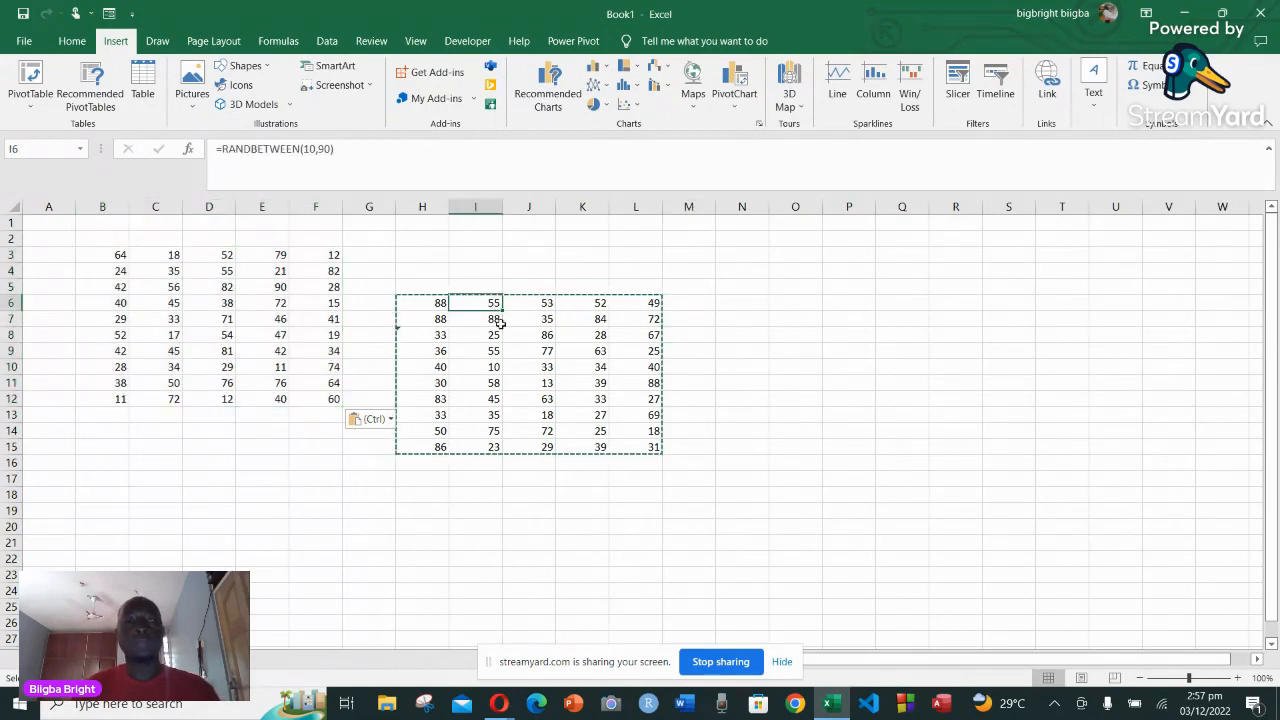
left_click(441, 303)
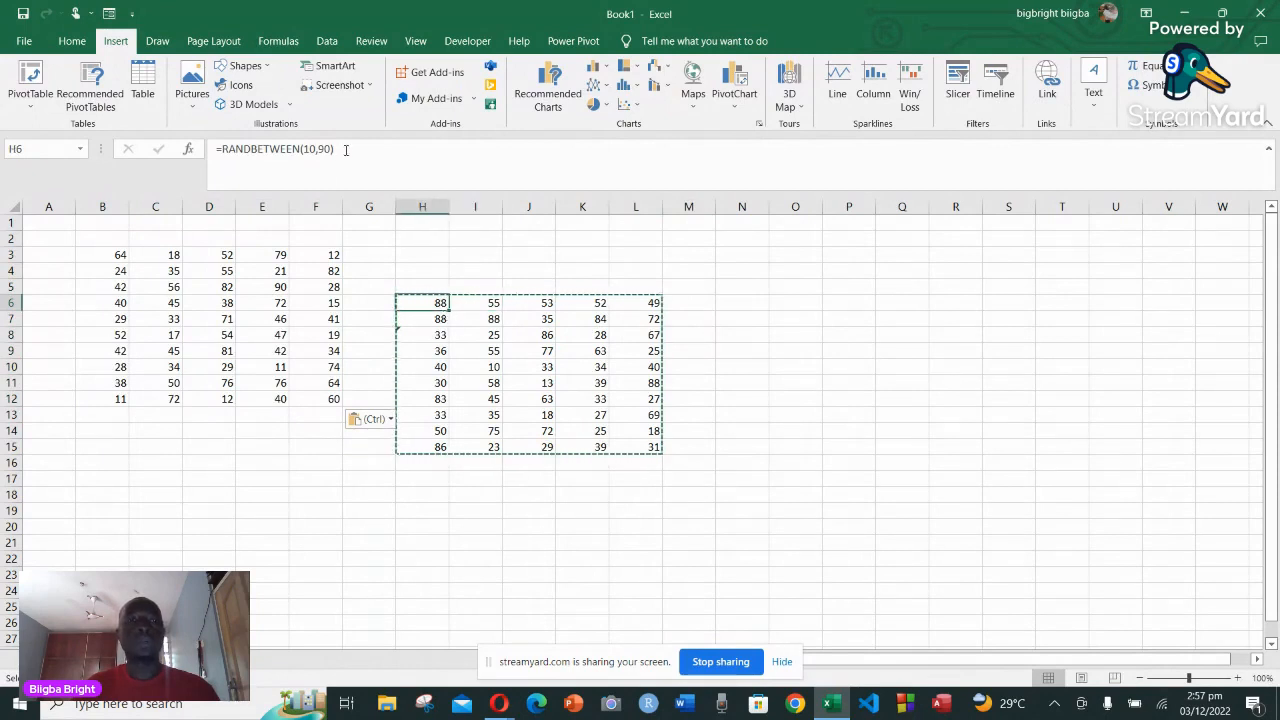
left_click_drag(345, 149, 200, 160)
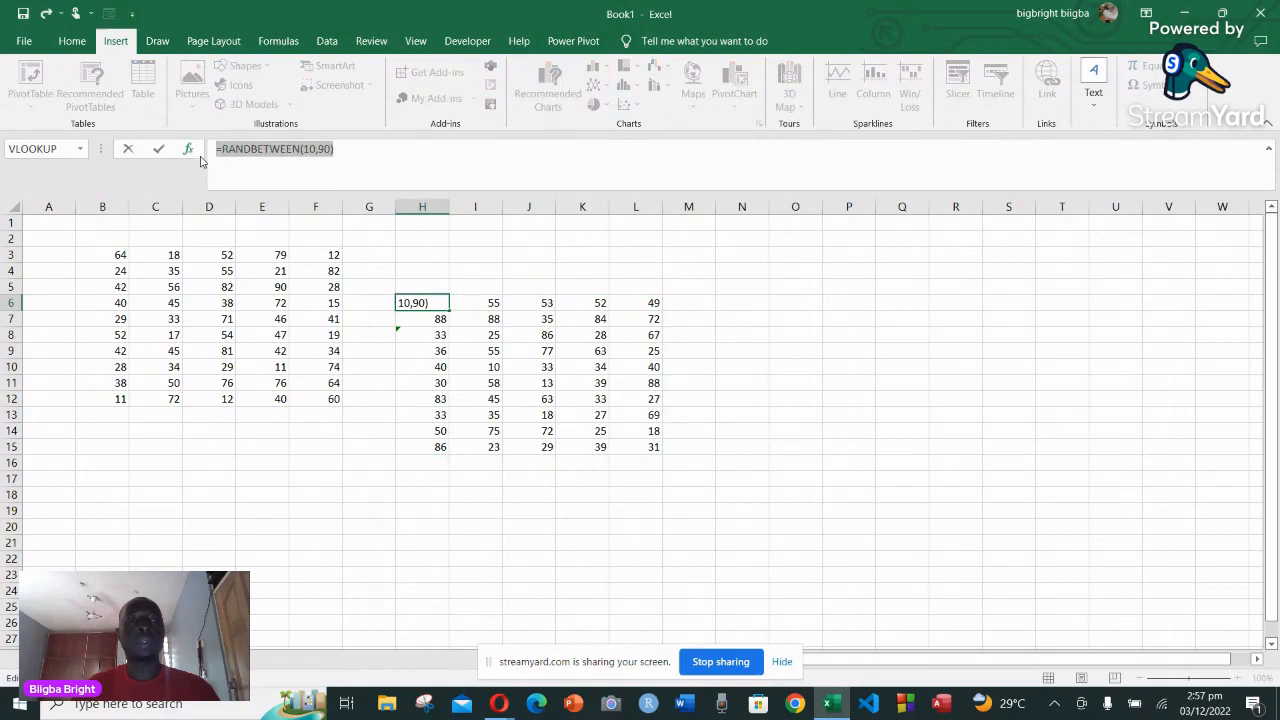
left_click(344, 149)
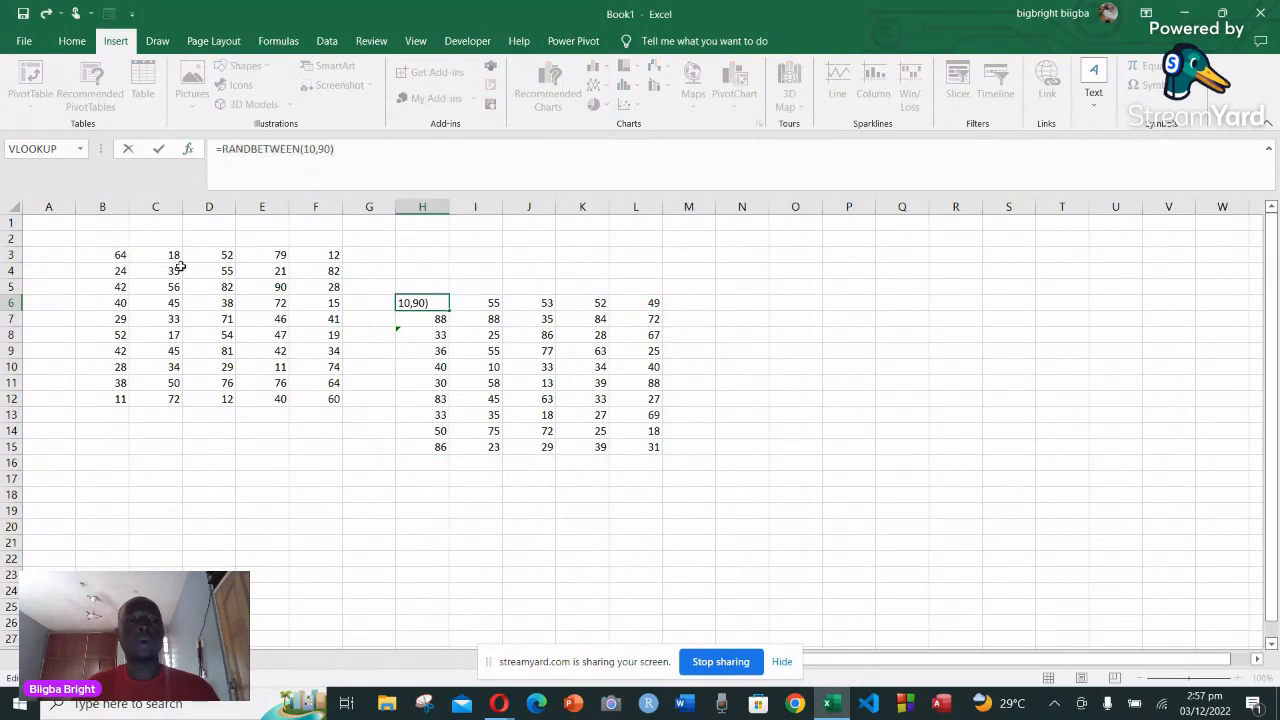
left_click(120, 256)
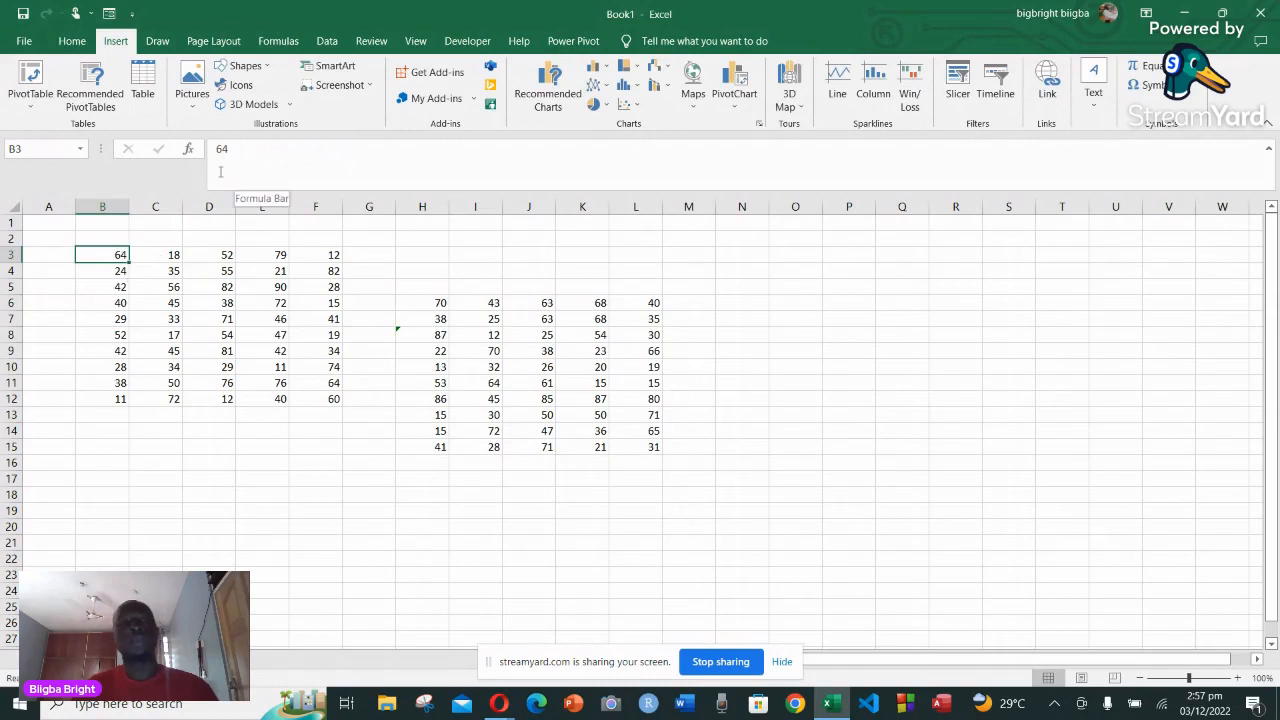
left_click(229, 270)
left_click(227, 315)
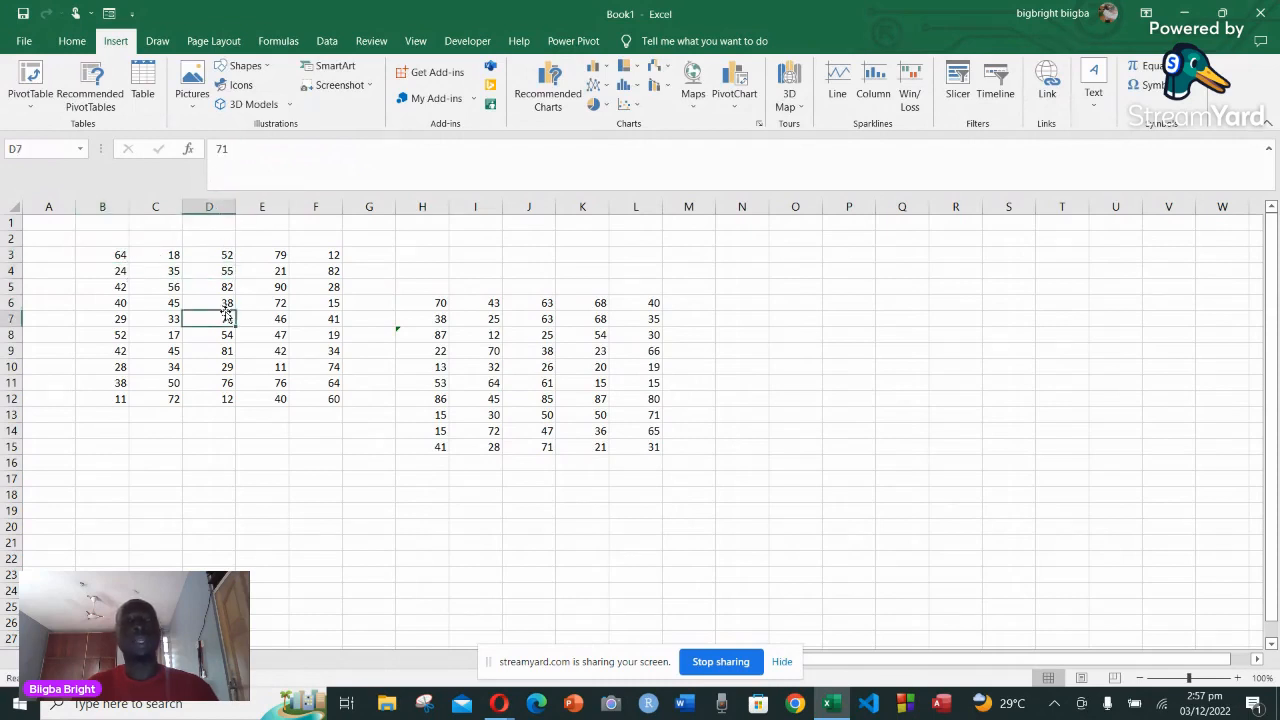
left_click(186, 335)
left_click(169, 299)
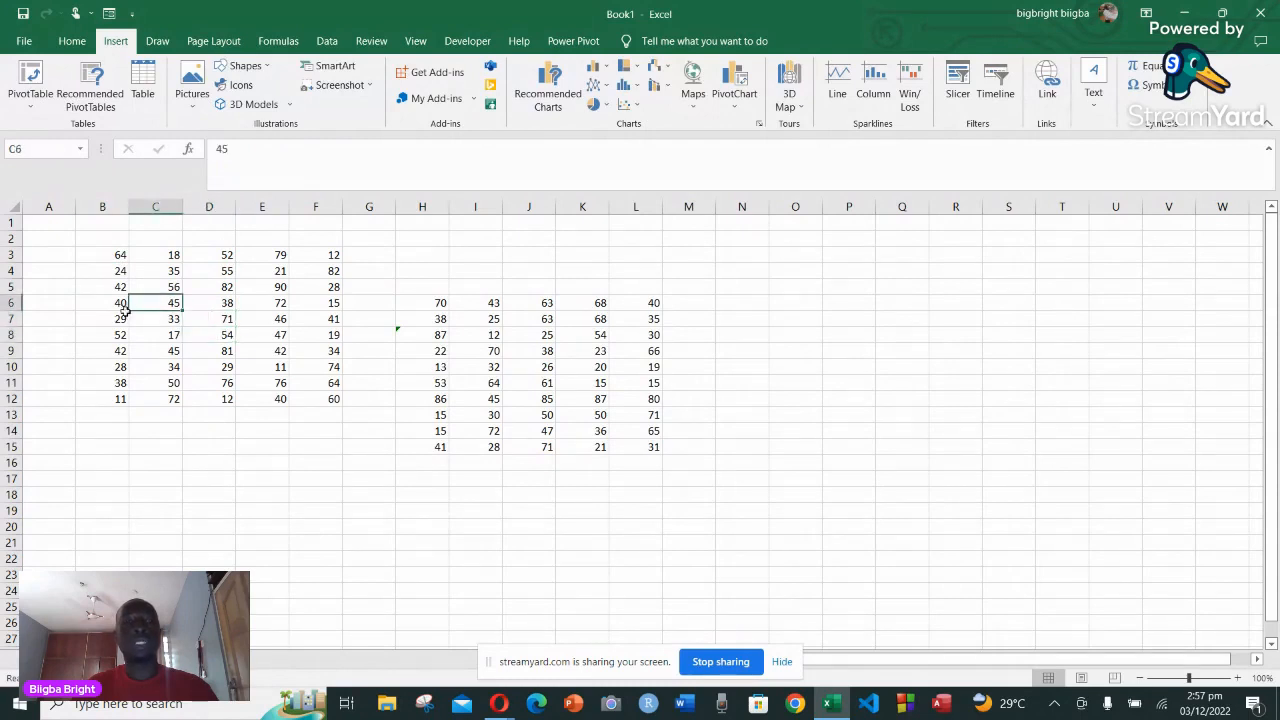
left_click(121, 316)
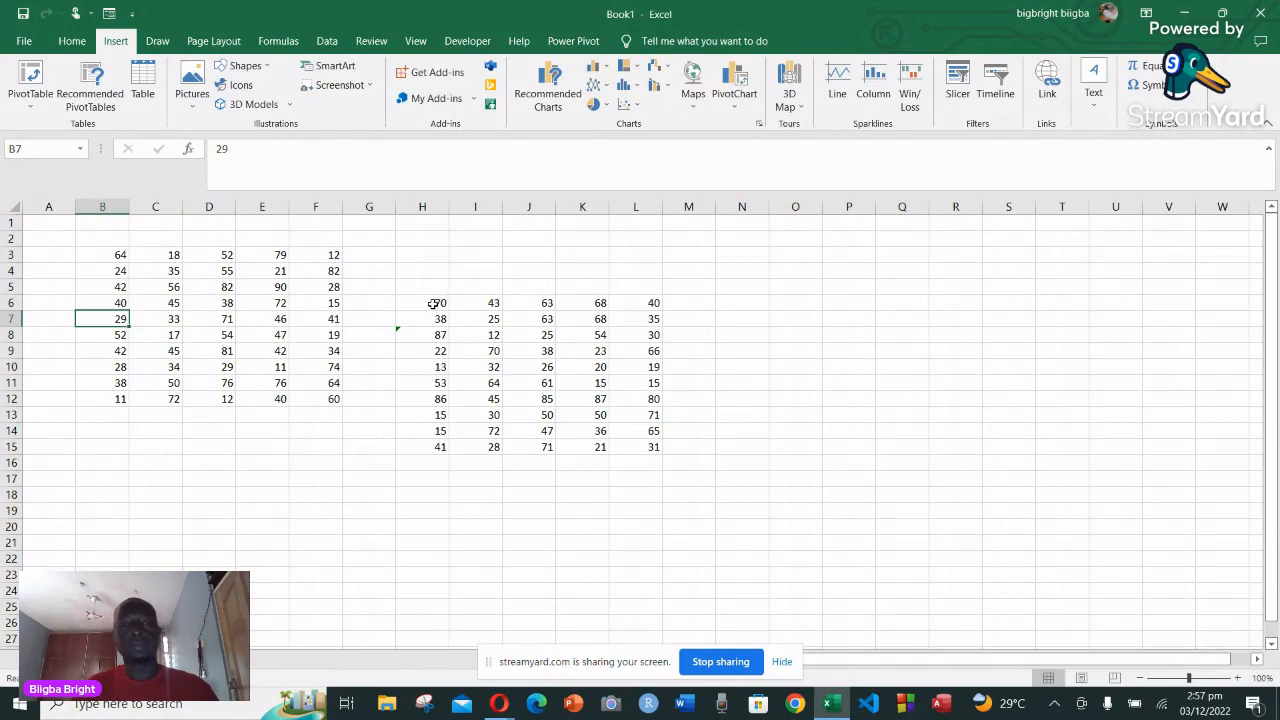
Clear the original RANDBETWEEN block in H6:L15
left_click_drag(433, 304, 641, 446)
key("Delete")
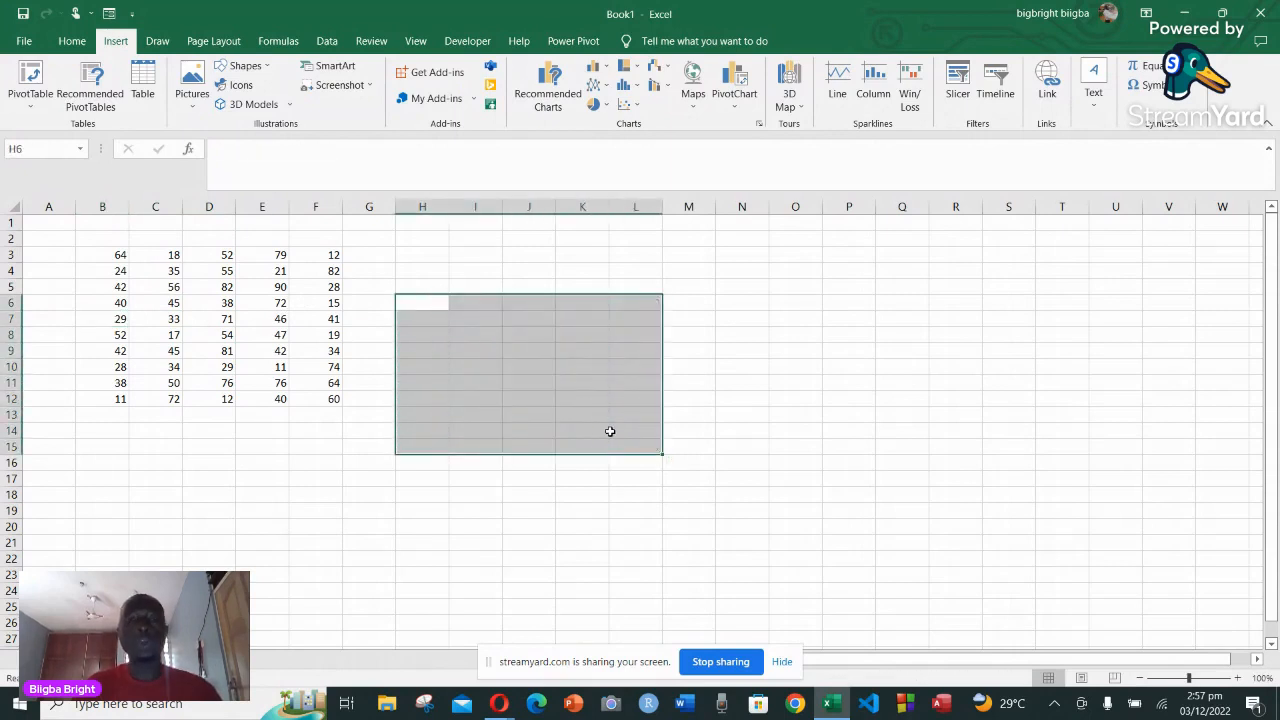
left_click(688, 316)
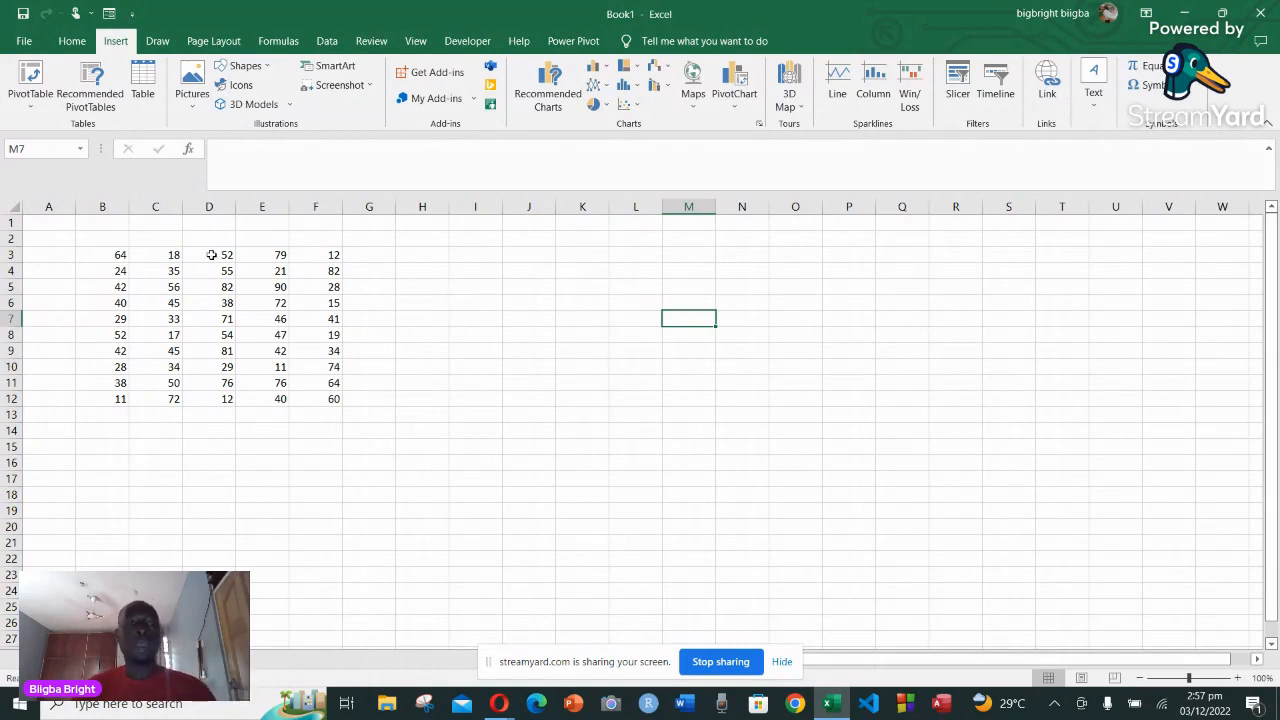
Copy the values block B3:F12 and paste it transposed starting at cell I3
left_click_drag(120, 255, 333, 400)
right_click(228, 340)
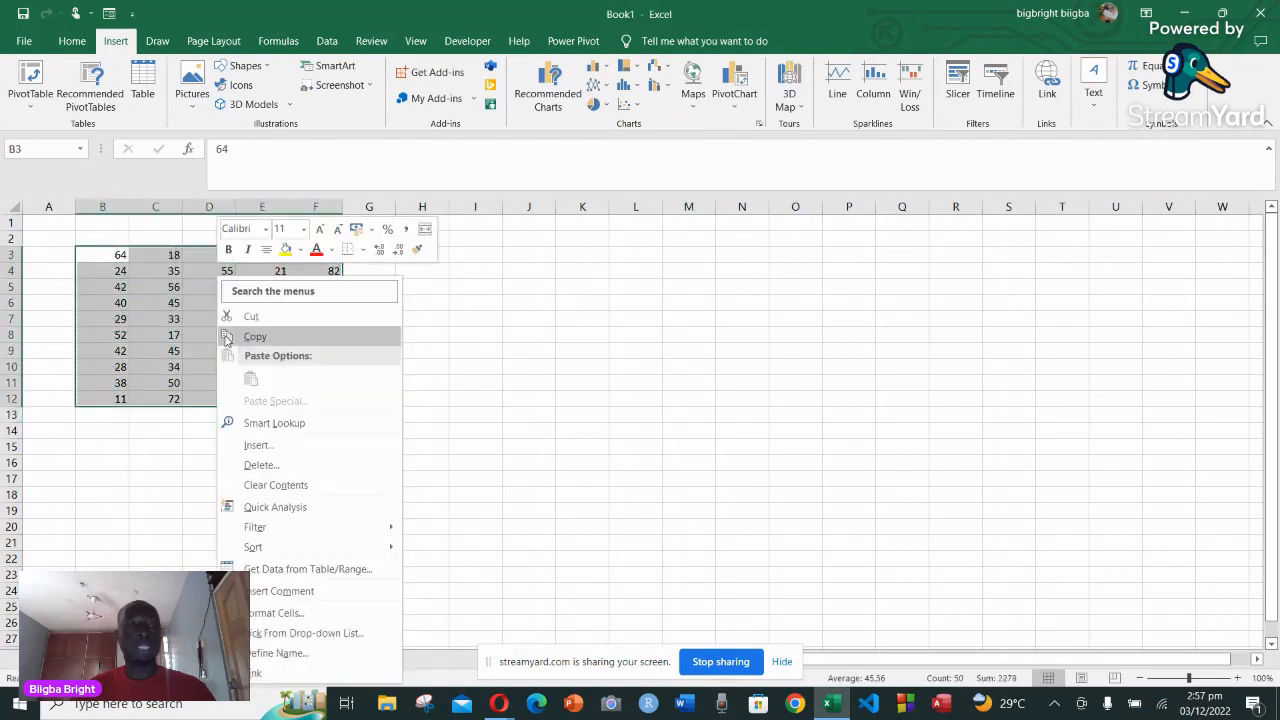
left_click(254, 336)
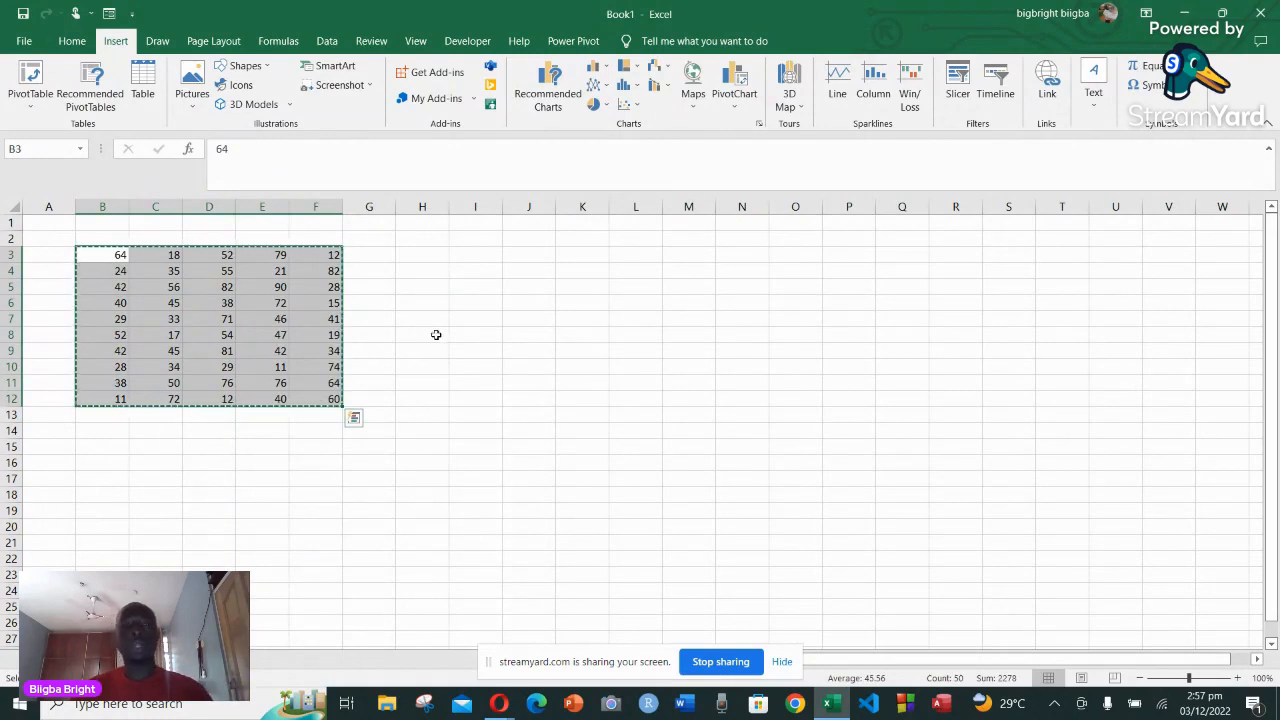
right_click(478, 257)
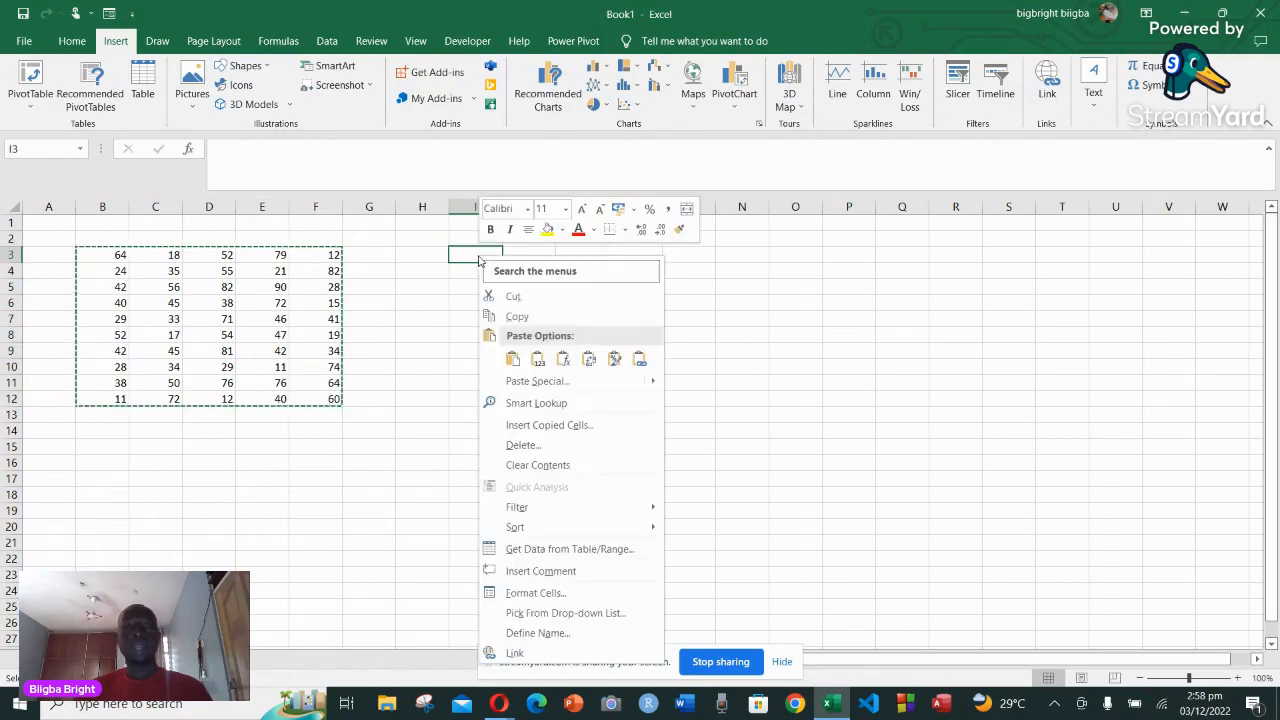
left_click(538, 360)
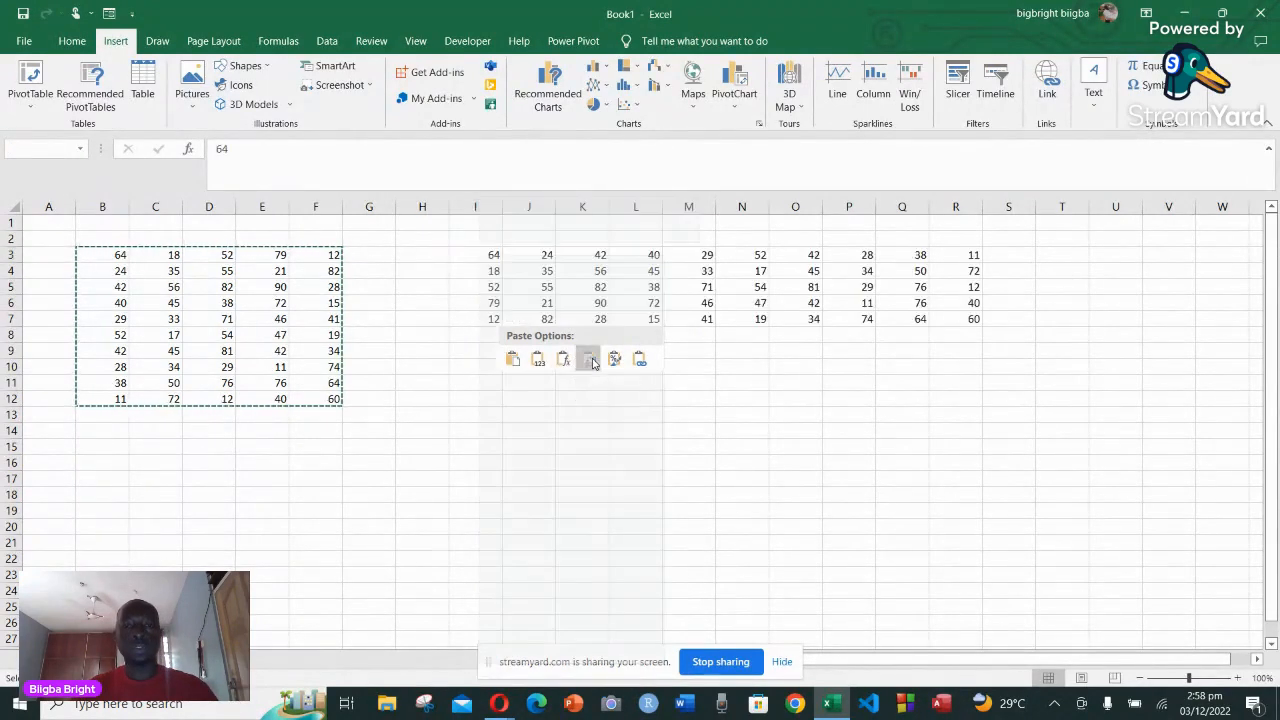
left_click(591, 362)
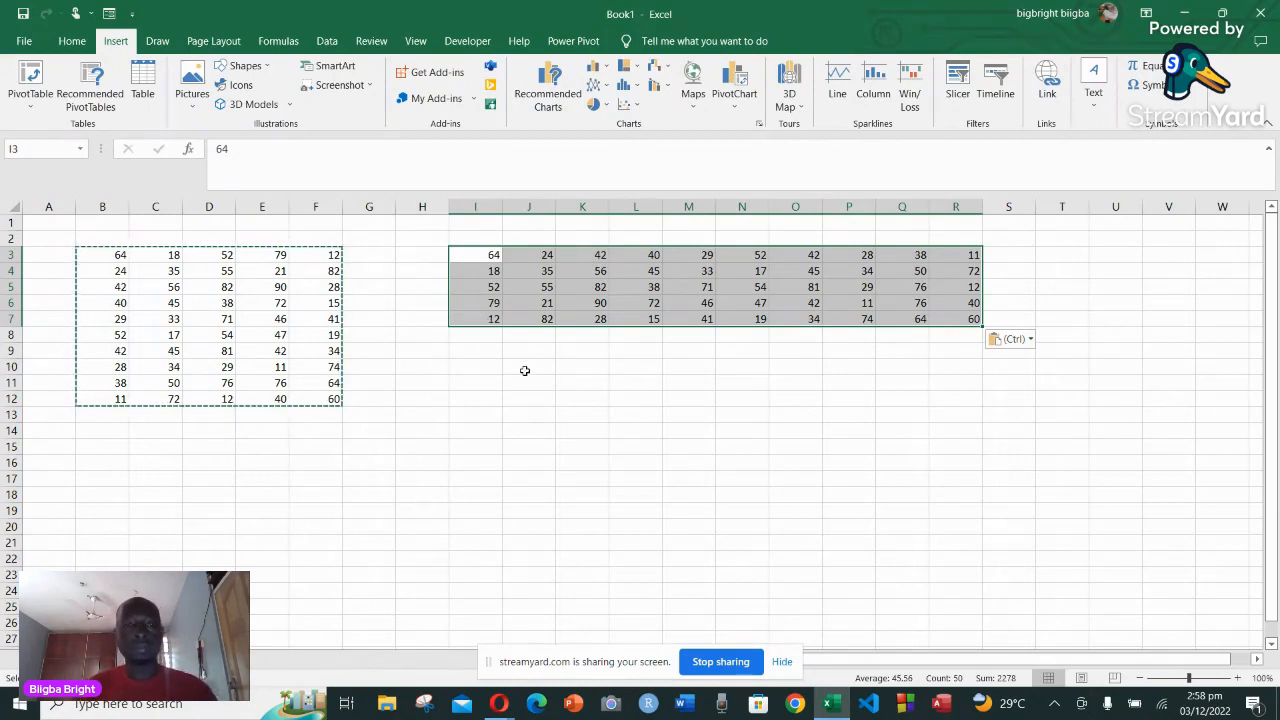
Preview the paste options for the copied block at cell I10, including Formatting and normal Paste, without applying any
right_click(470, 368)
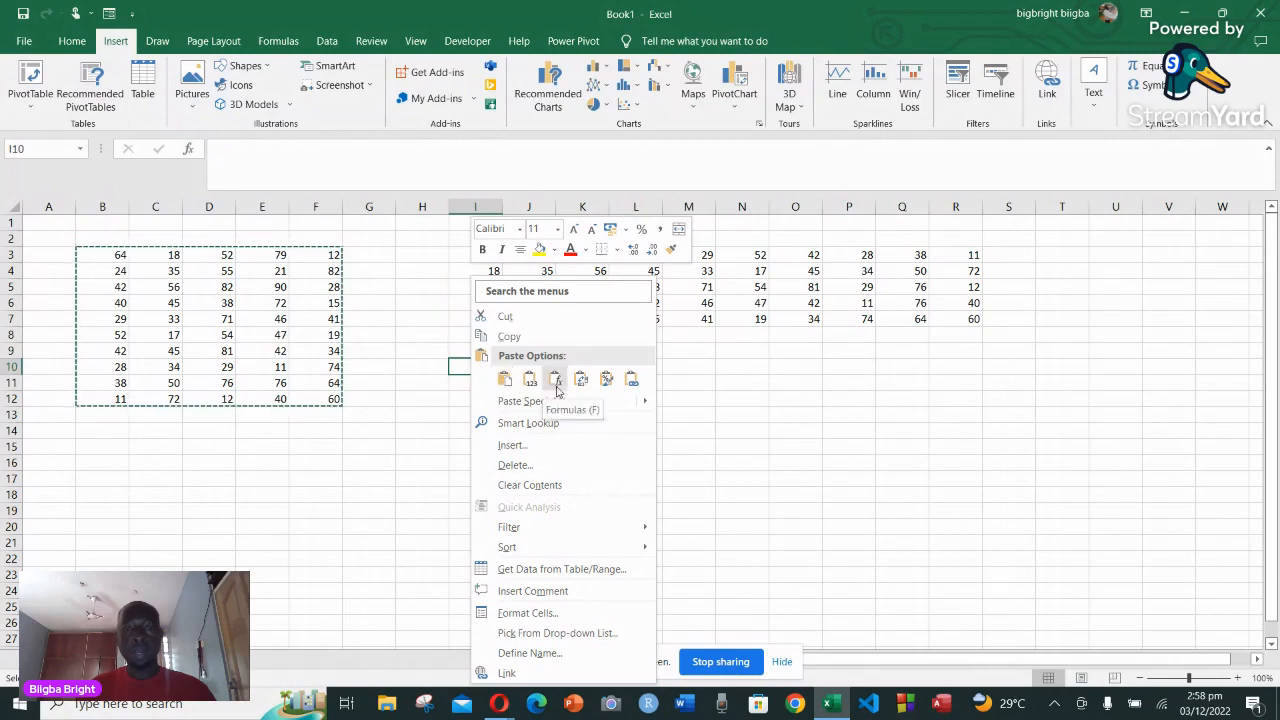
left_click(607, 381)
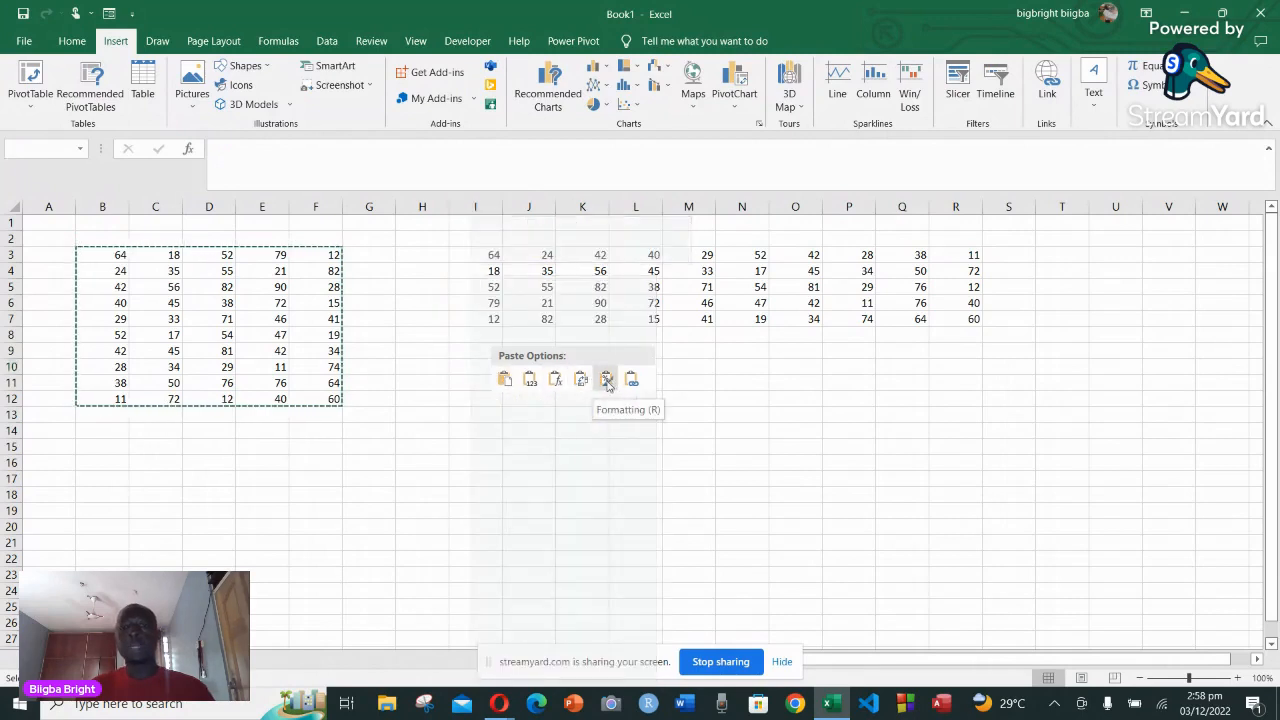
right_click(490, 376)
left_click(622, 381)
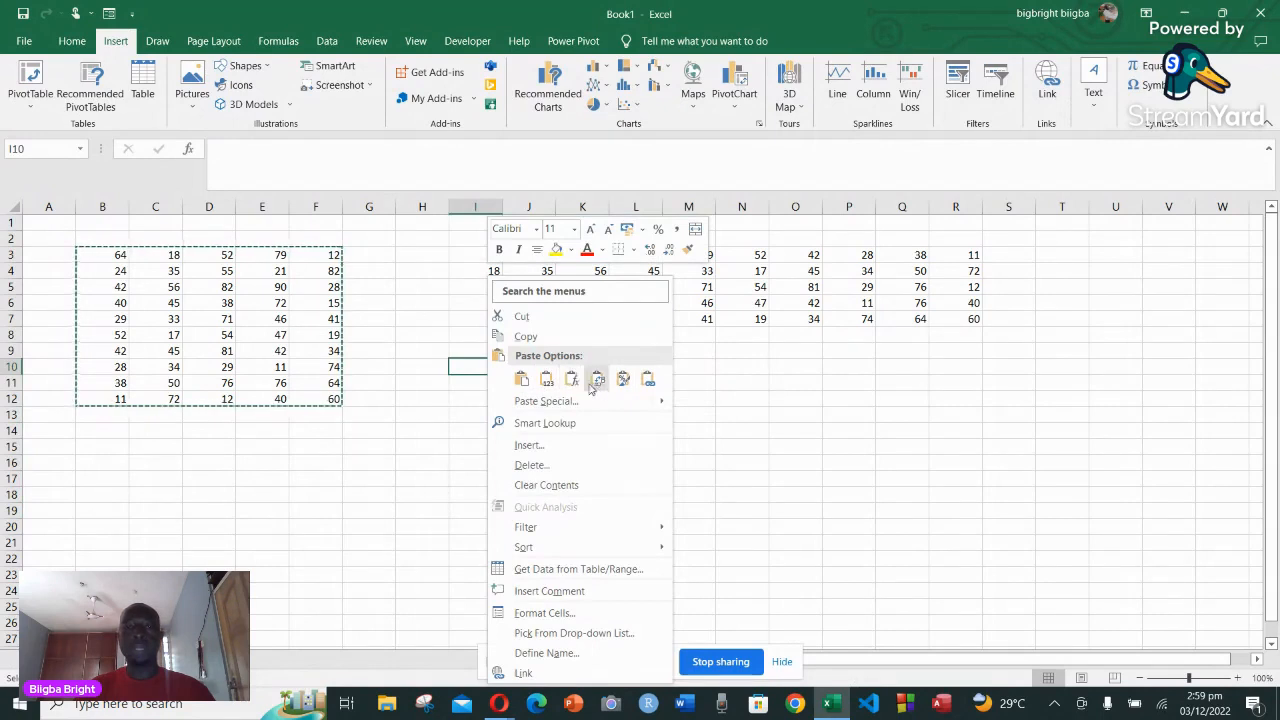
left_click(535, 384)
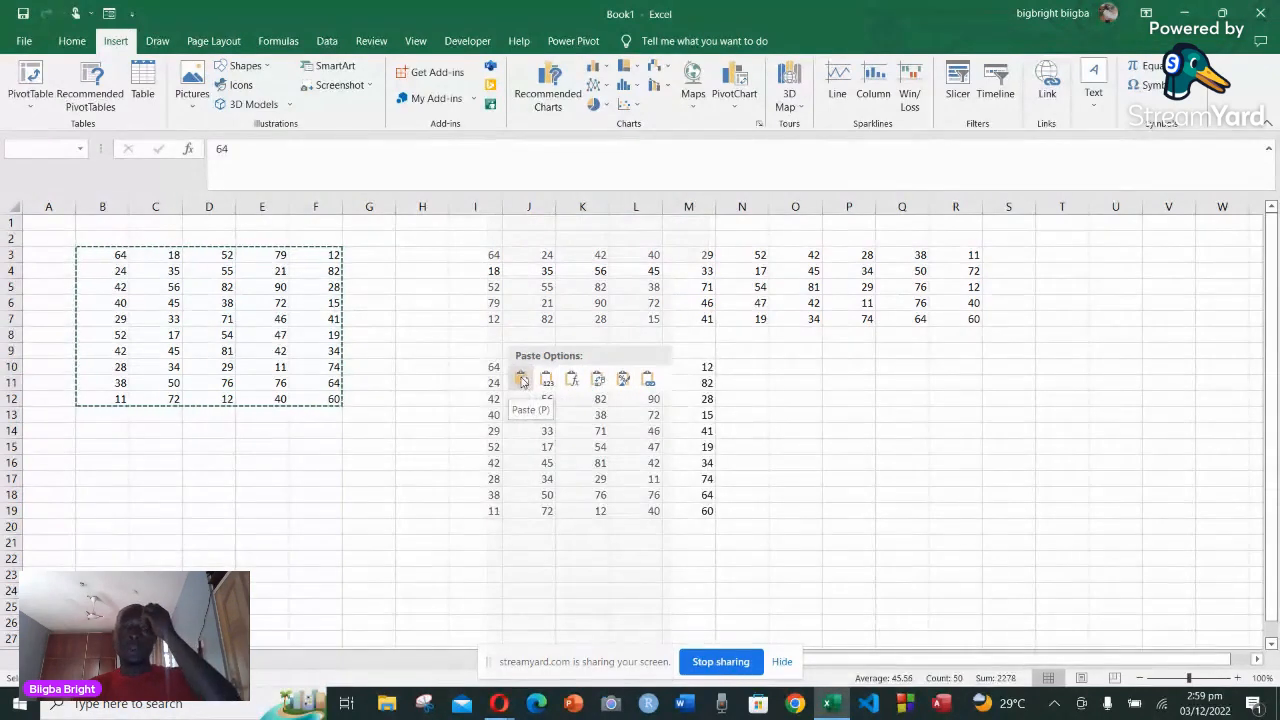
left_click(753, 311)
Clear the transposed copy from the range I3:R7
left_click_drag(505, 259, 969, 317)
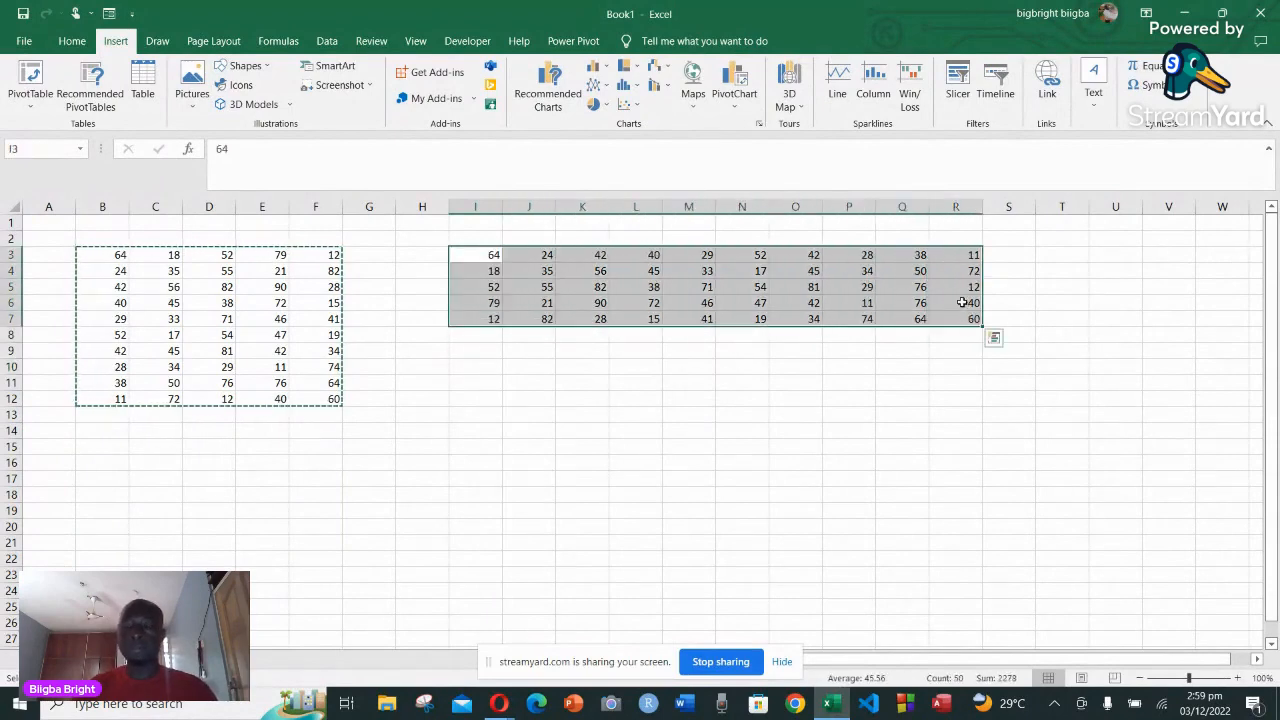
key("Delete")
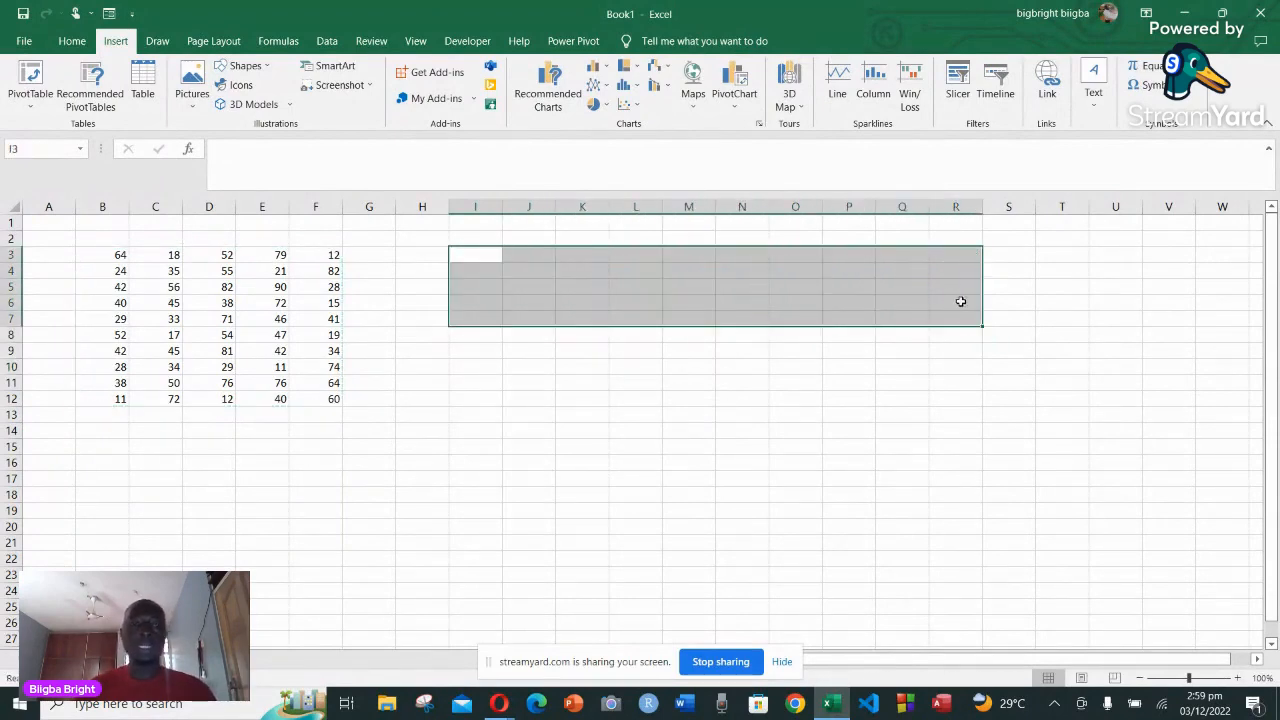
left_click(312, 285)
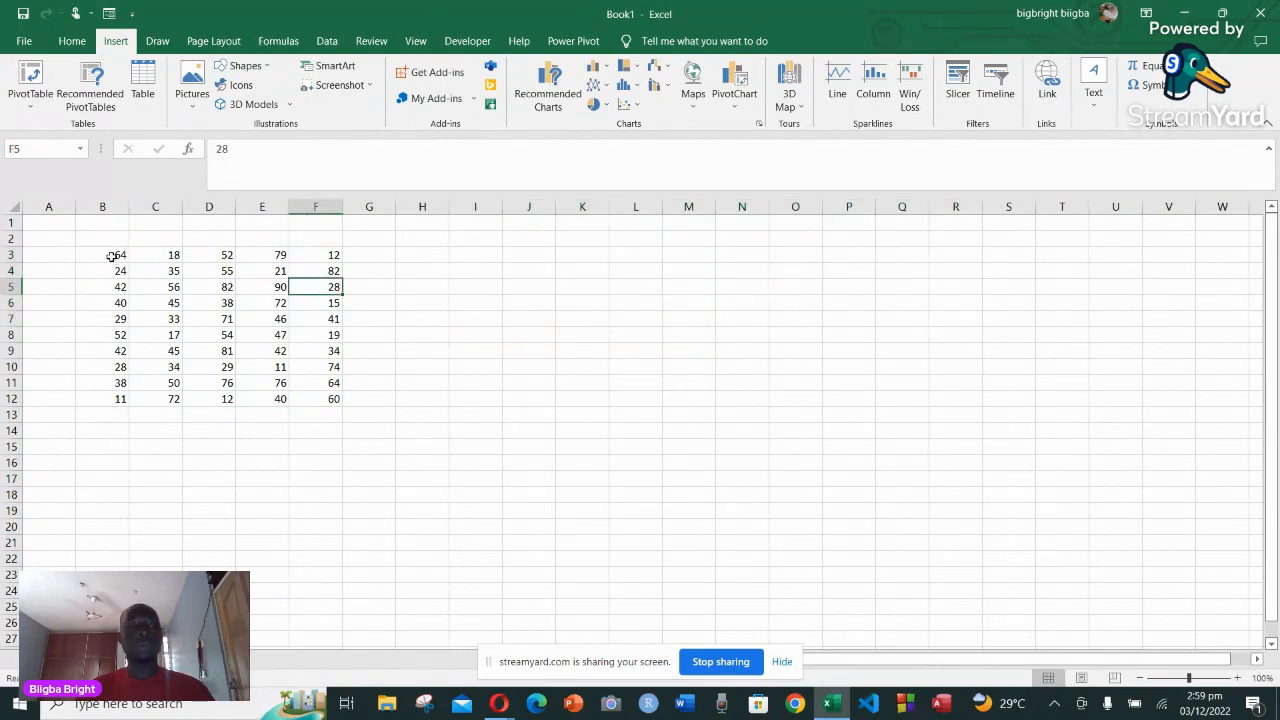
Move the values block B3:F12 up one row to start at B2, and select cell B1 above it
left_click_drag(110, 256, 312, 398)
left_click_drag(268, 250, 272, 239)
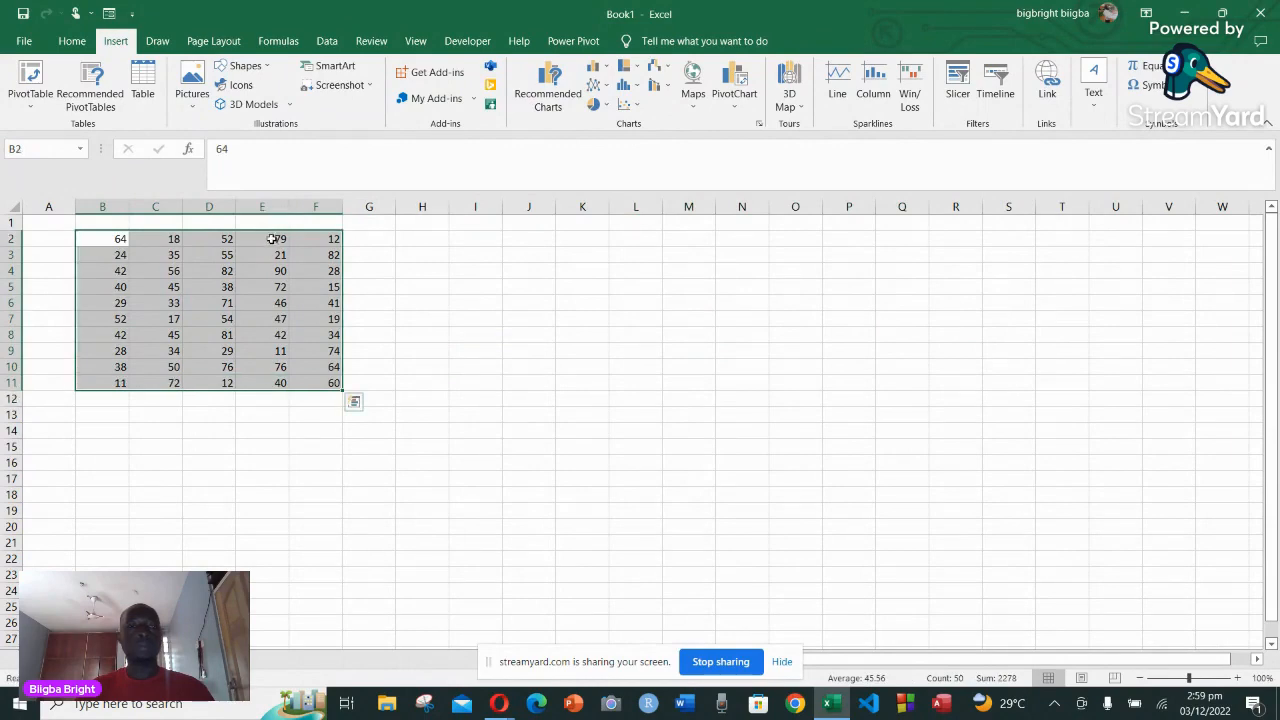
left_click(360, 287)
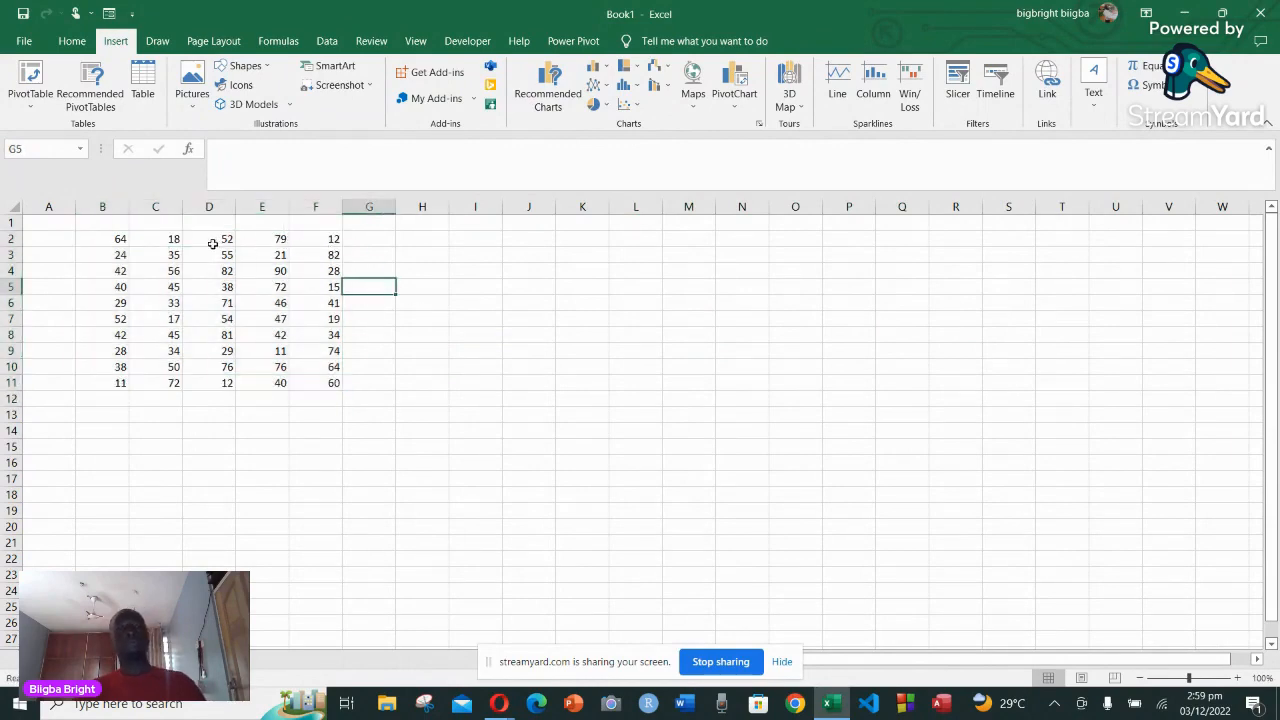
left_click(110, 224)
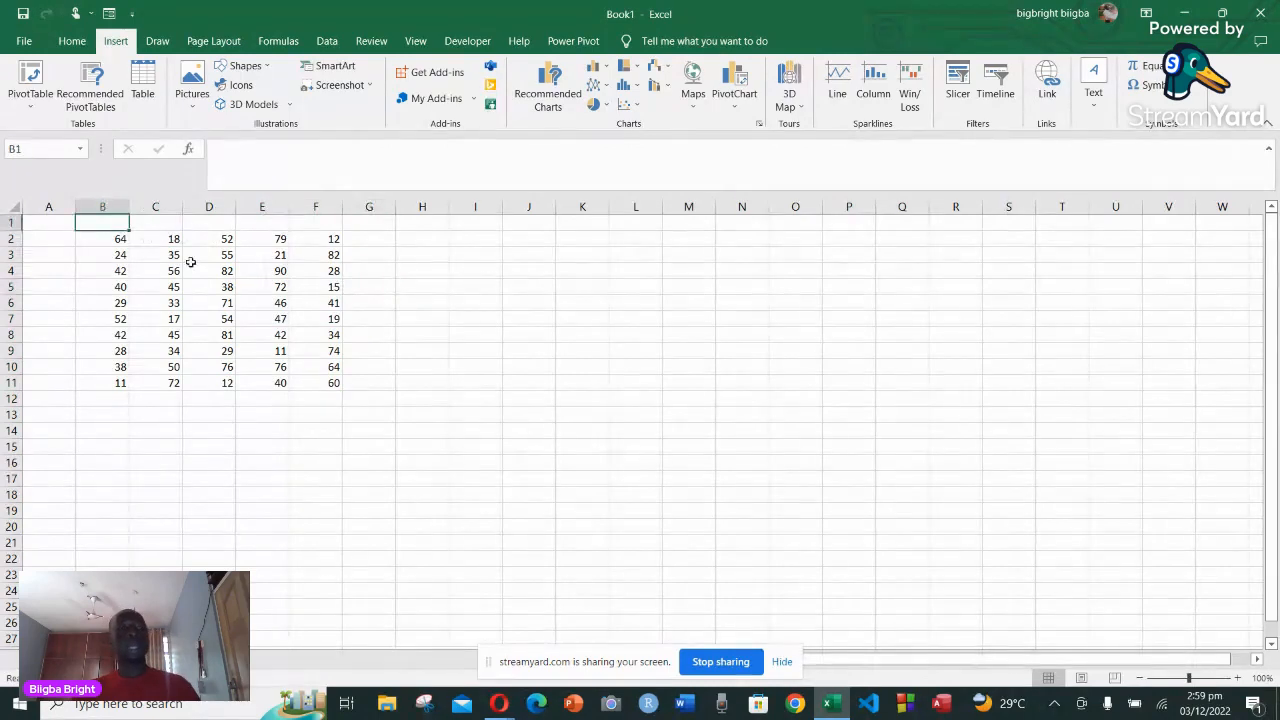
Move the values block B2:F11 up one row so that it starts at cell B1
left_click(108, 240)
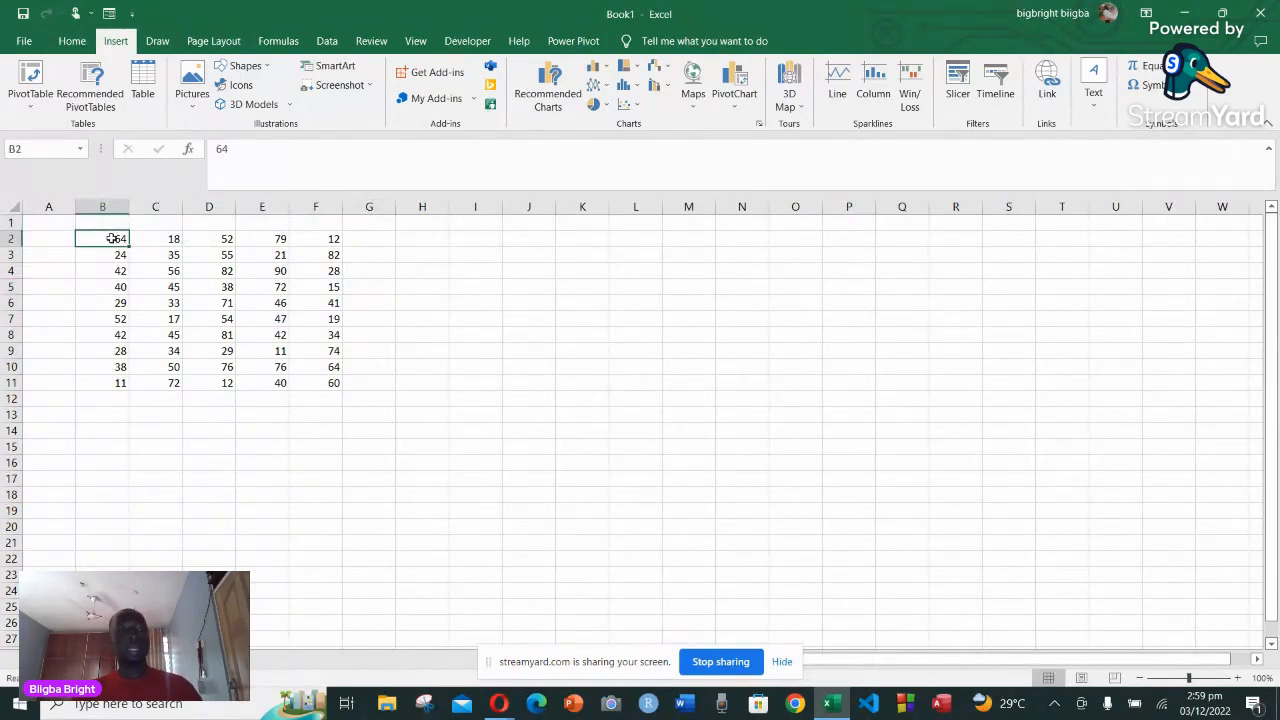
left_click_drag(109, 240, 317, 383)
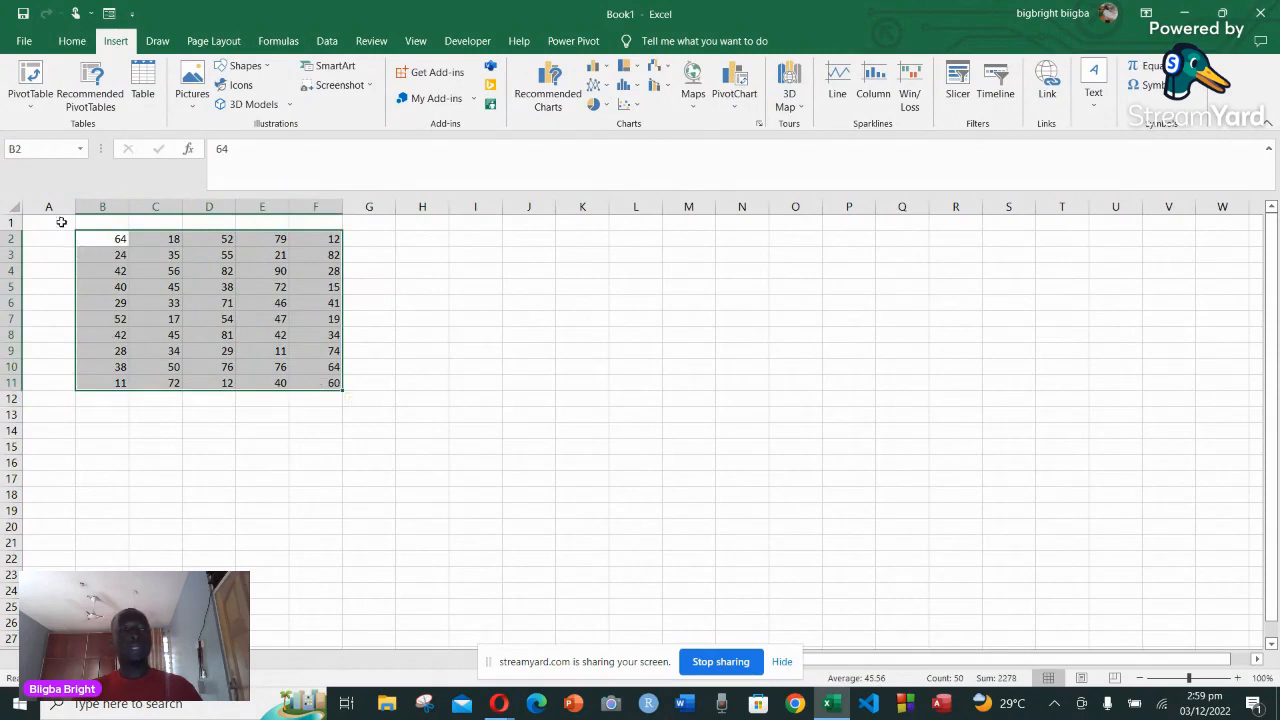
left_click_drag(88, 234, 88, 218)
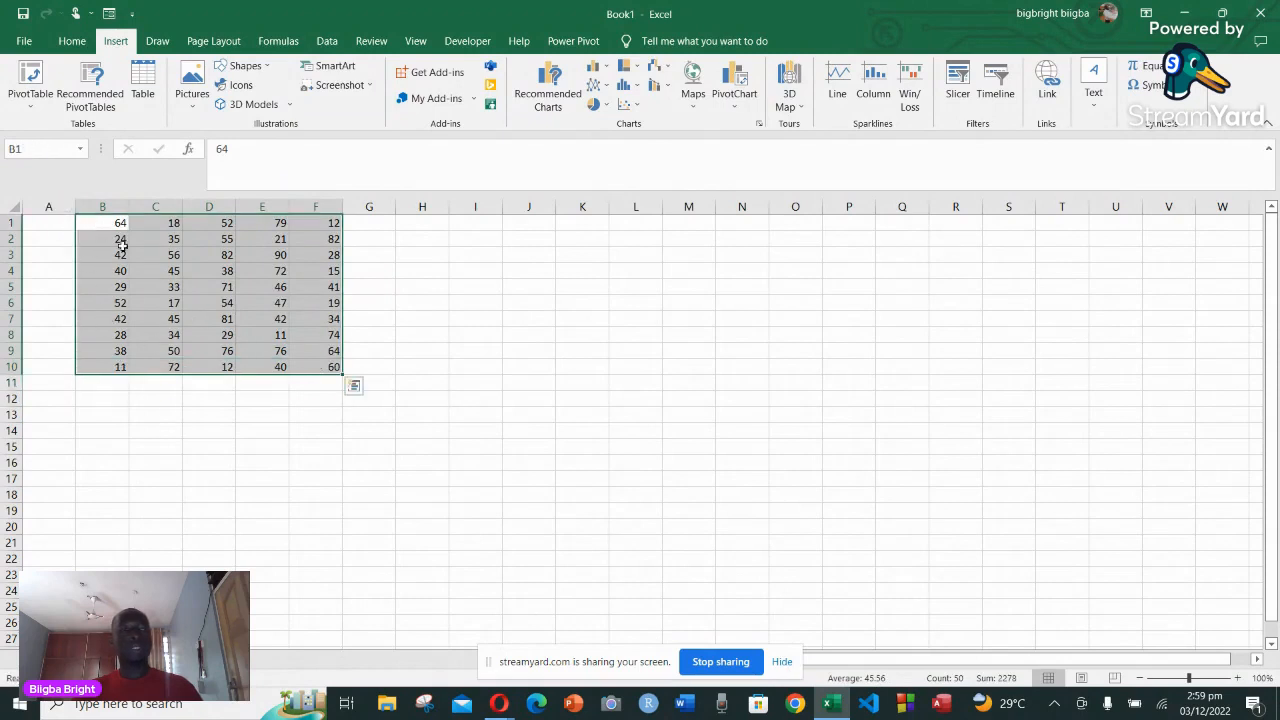
left_click(376, 308)
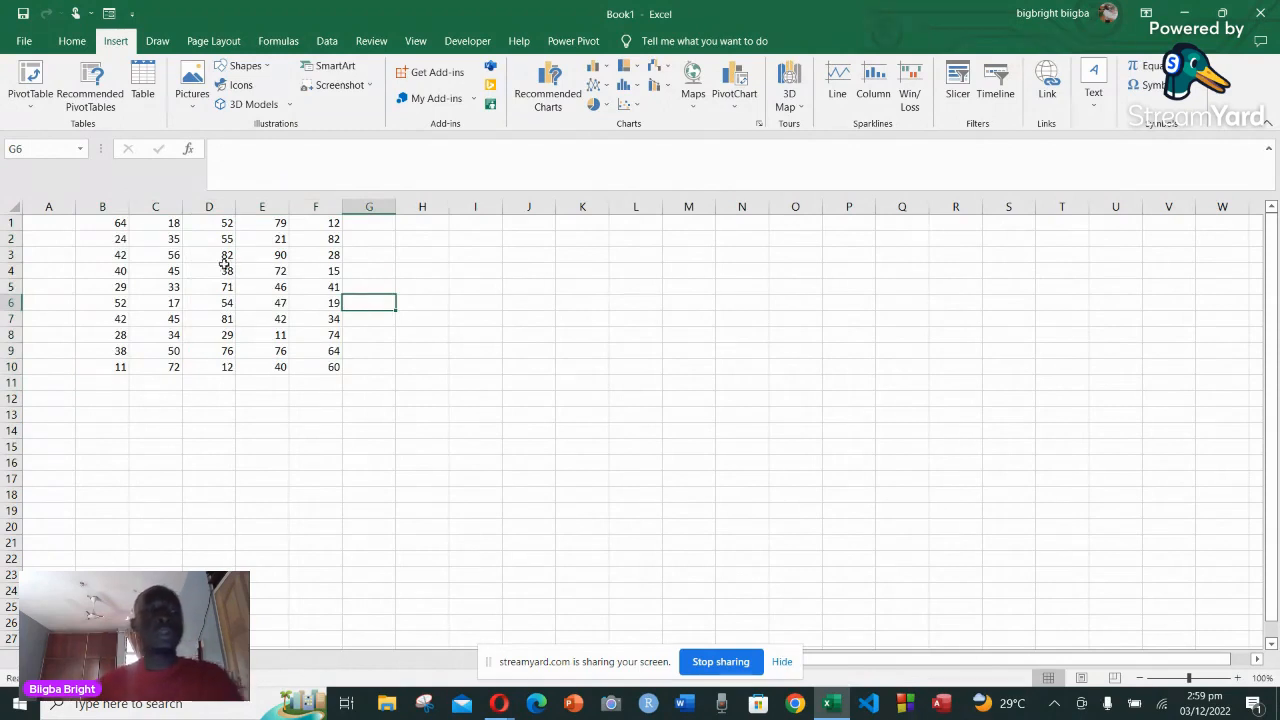
Examine the cell references of B1, D6 and F4 within the values block
left_click(111, 224)
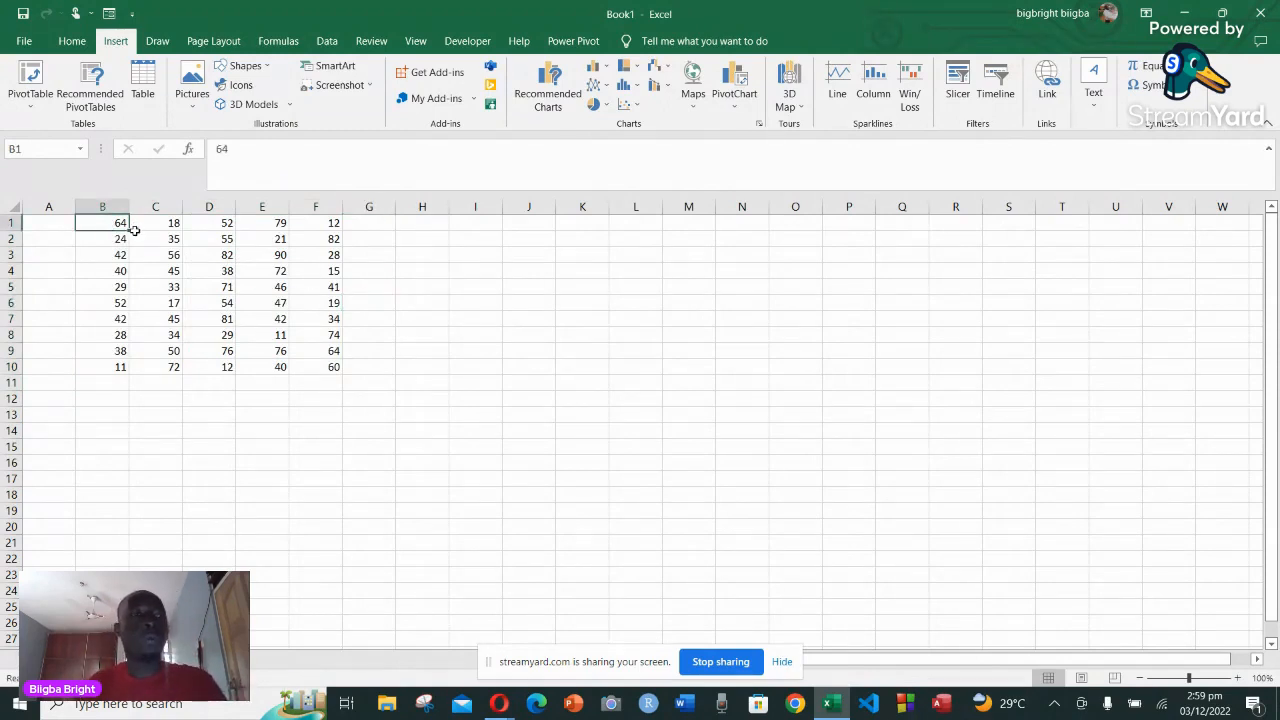
left_click(36, 148)
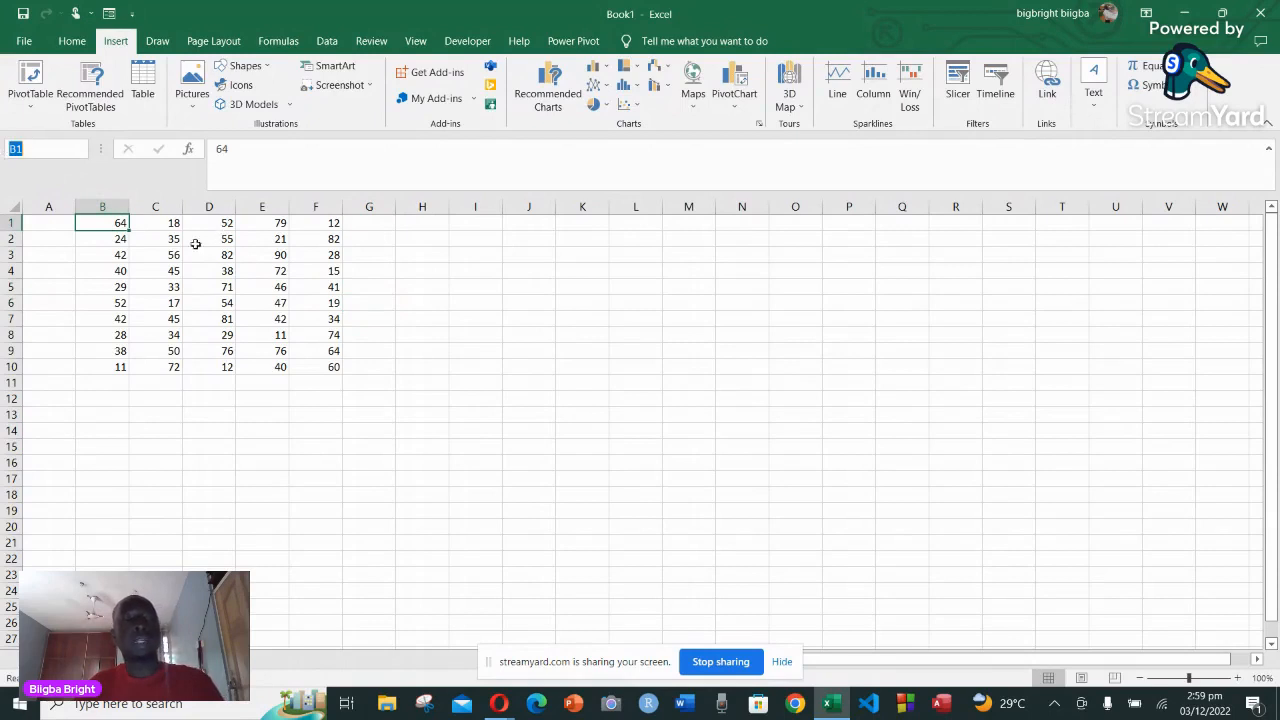
left_click(225, 305)
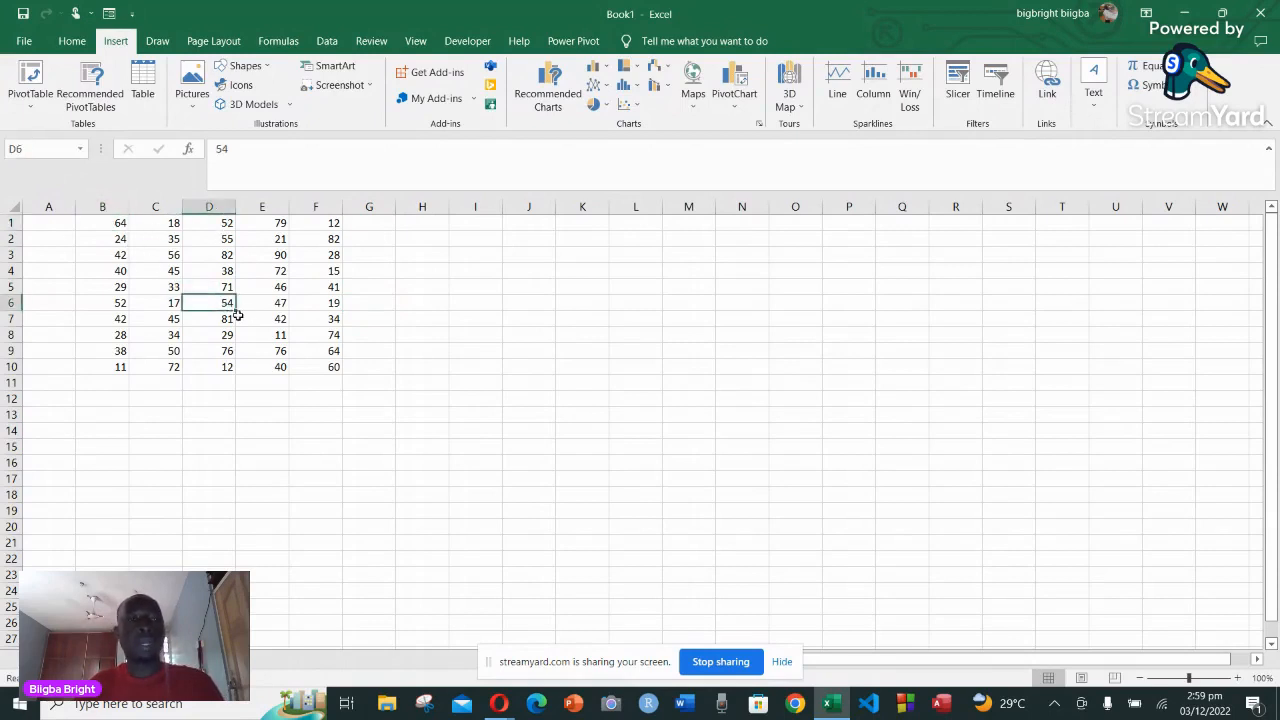
left_click(333, 271)
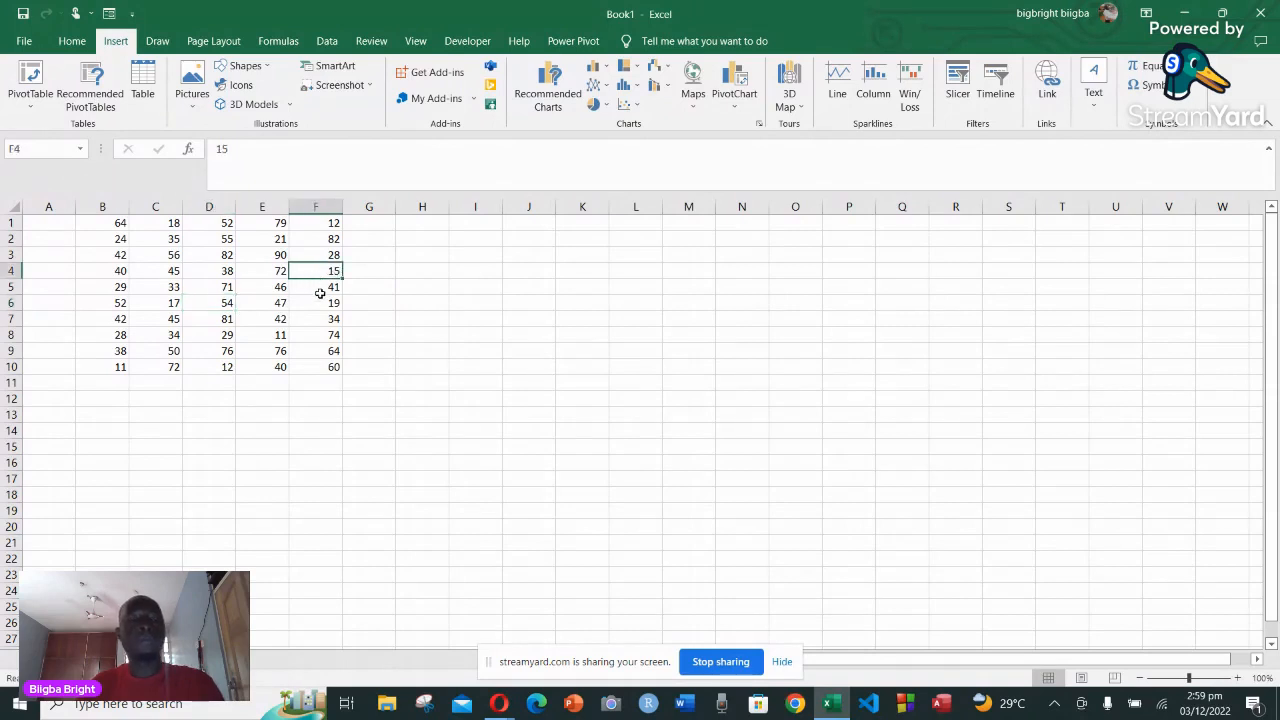
Enter the formula =D6+C4 in cell J4 and reselect the cell to review it
left_click(534, 271)
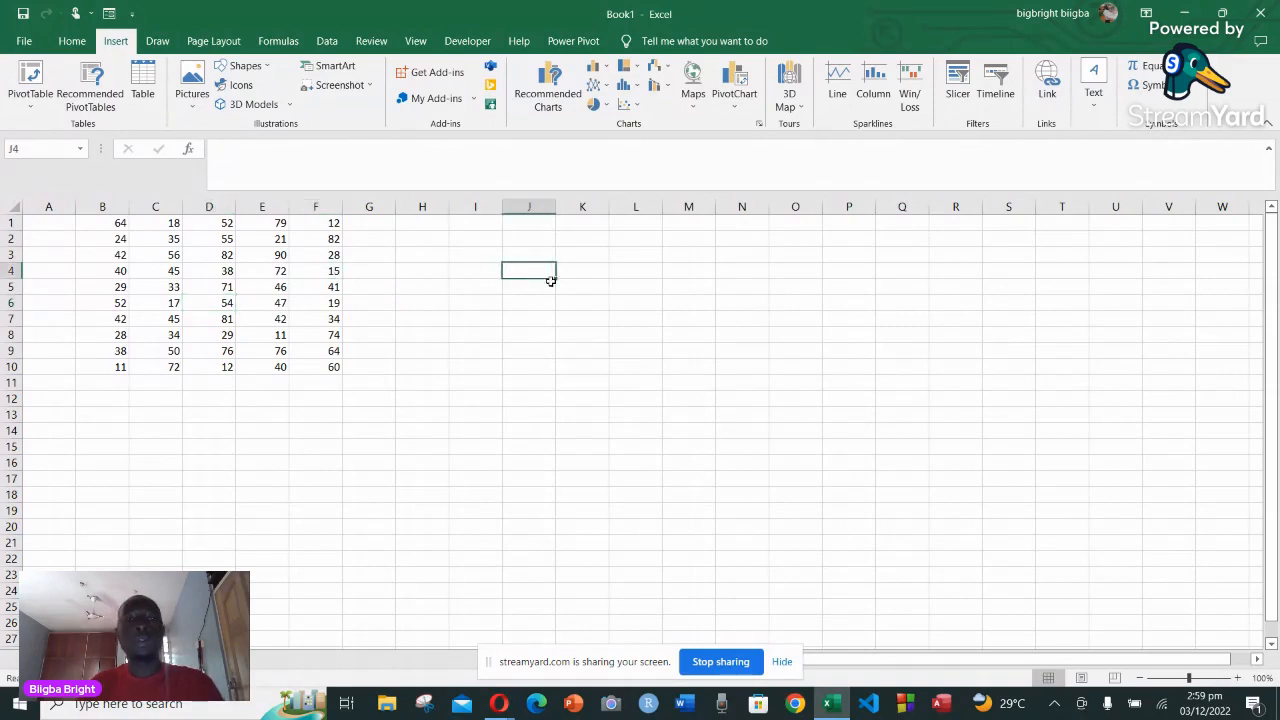
type("=")
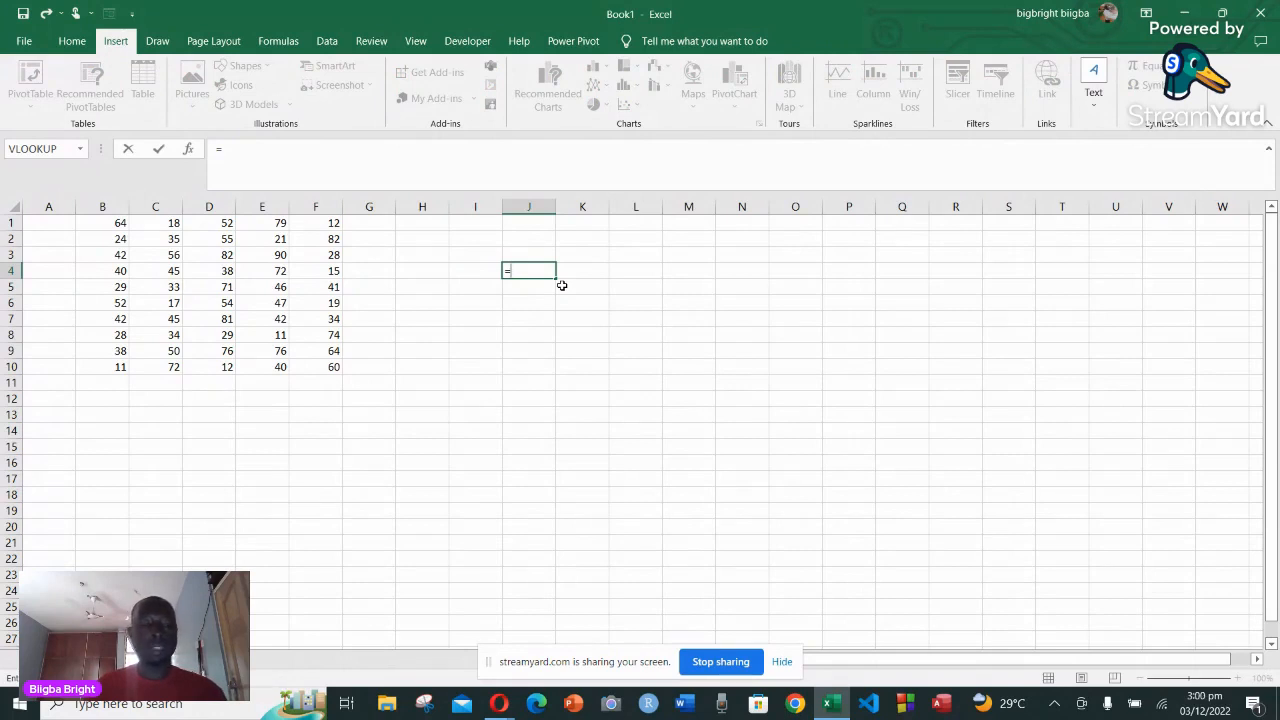
type("D")
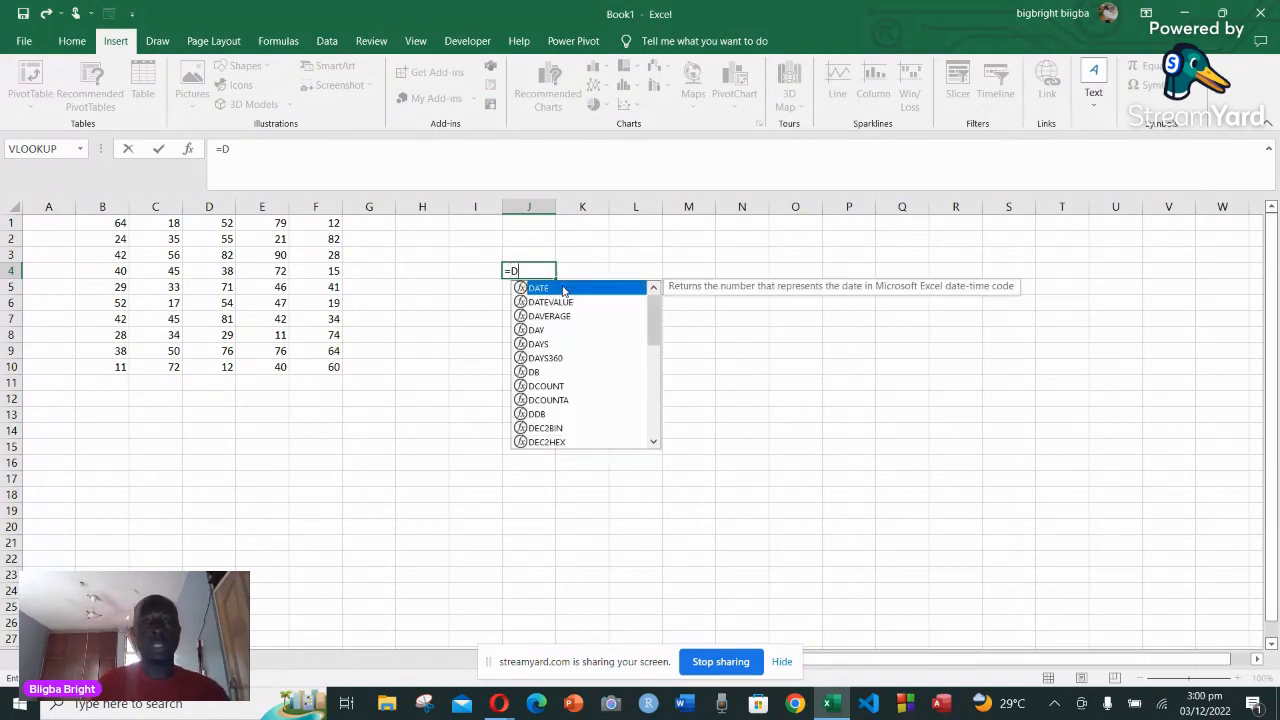
type("^")
key("BackSpace")
type("6")
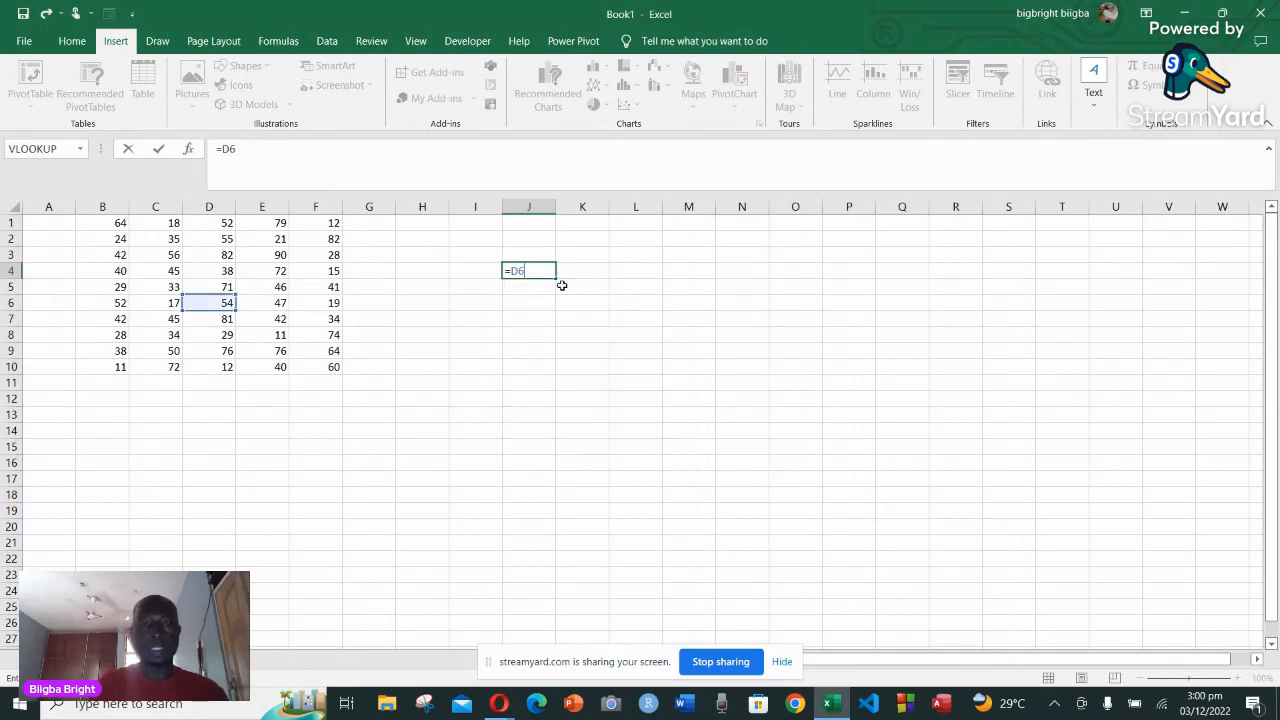
type("+C4")
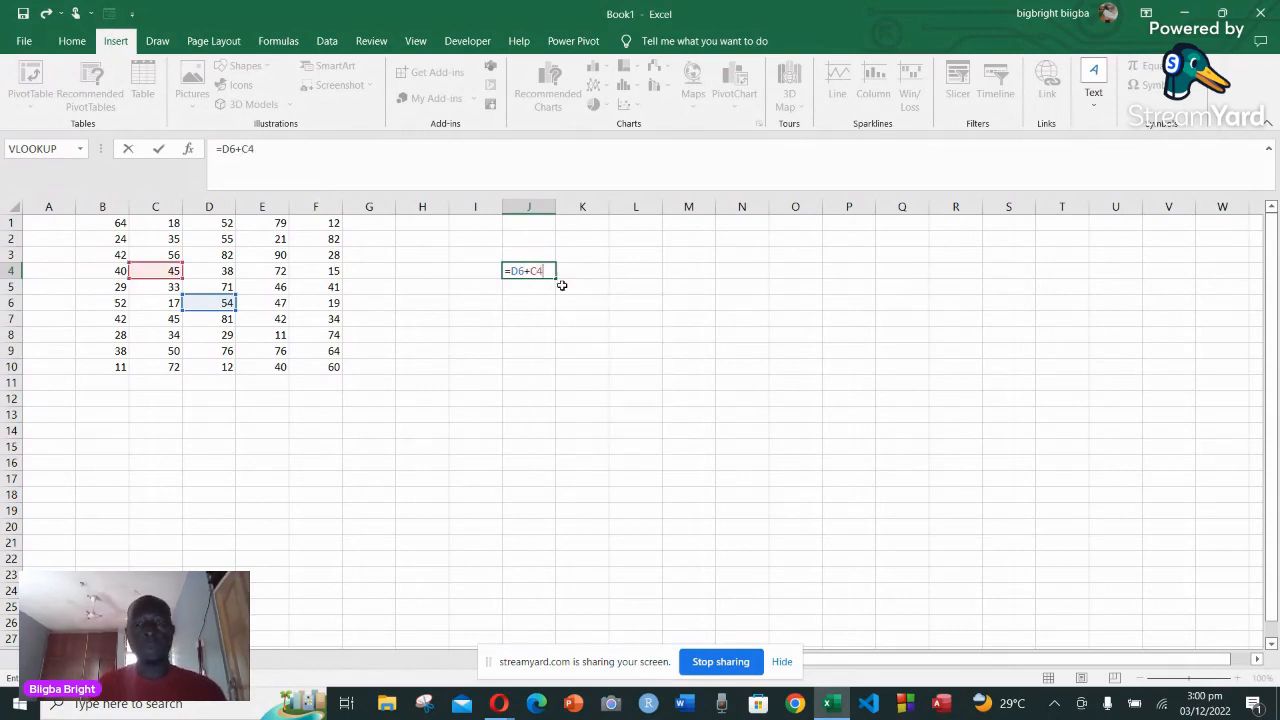
key("Return")
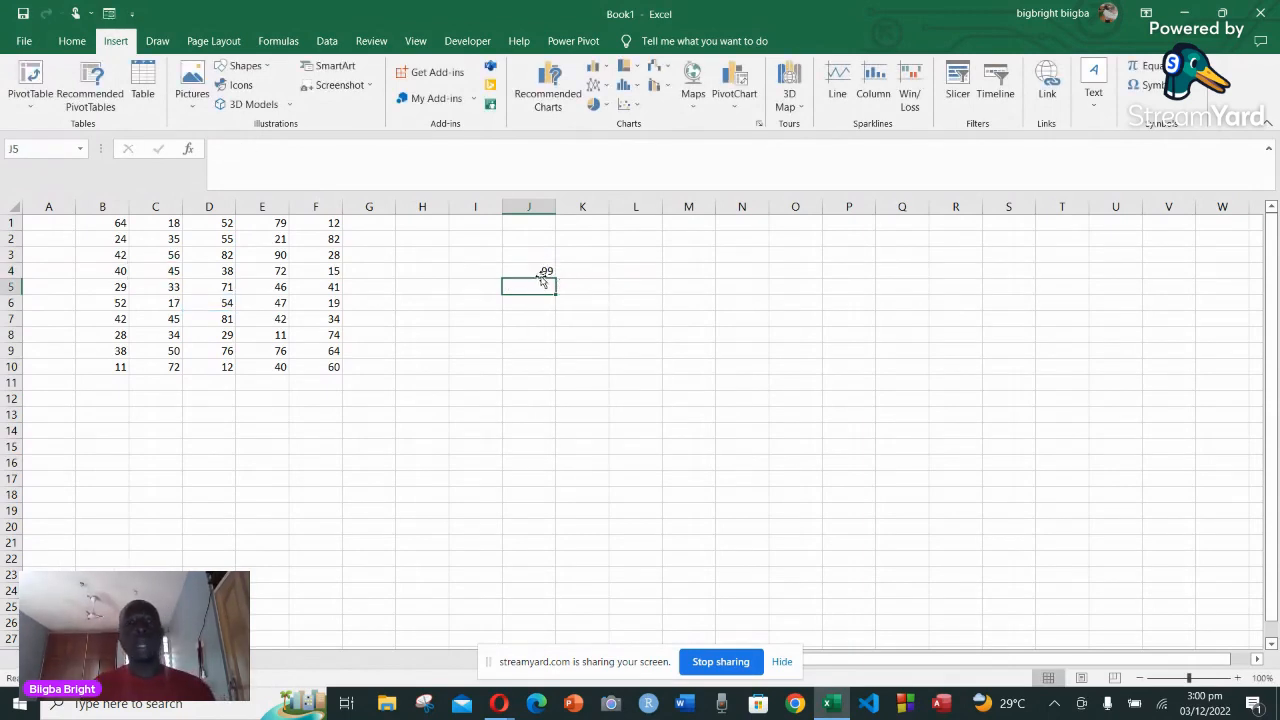
left_click(543, 271)
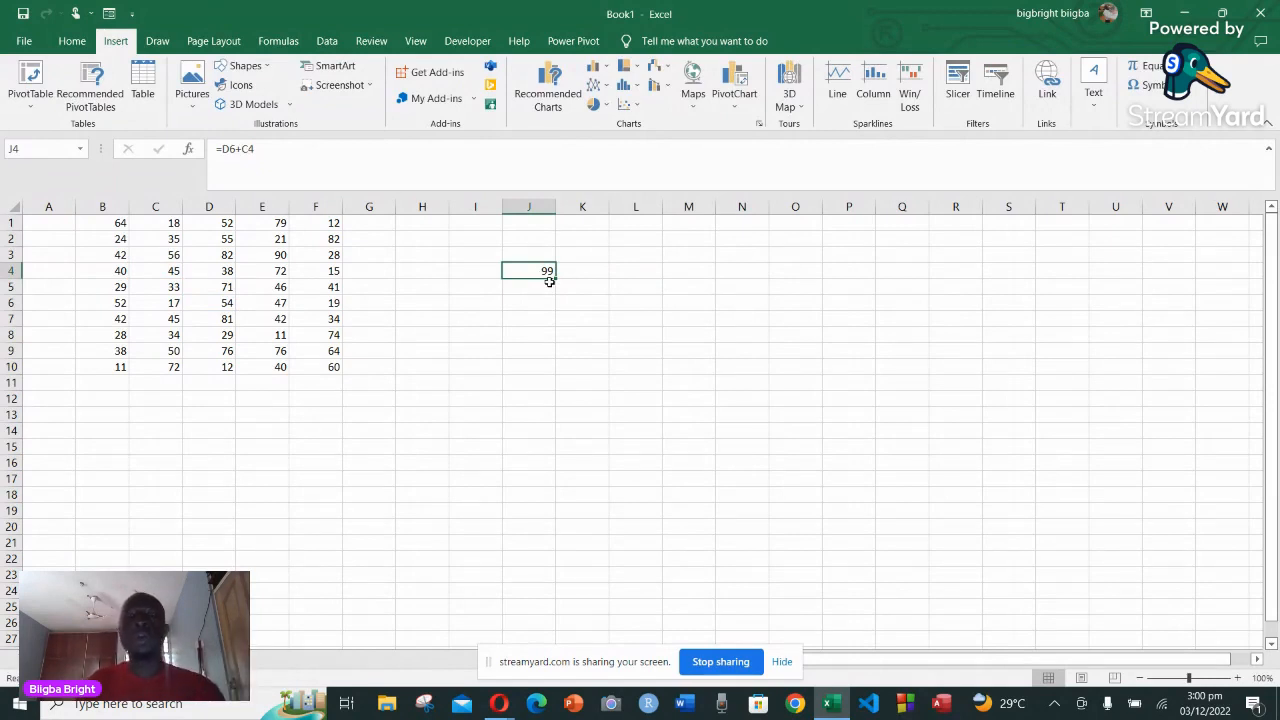
Enter the same sum in lowercase, =d6+c4, in cell J5 and compare it with the formula in J4
left_click(528, 289)
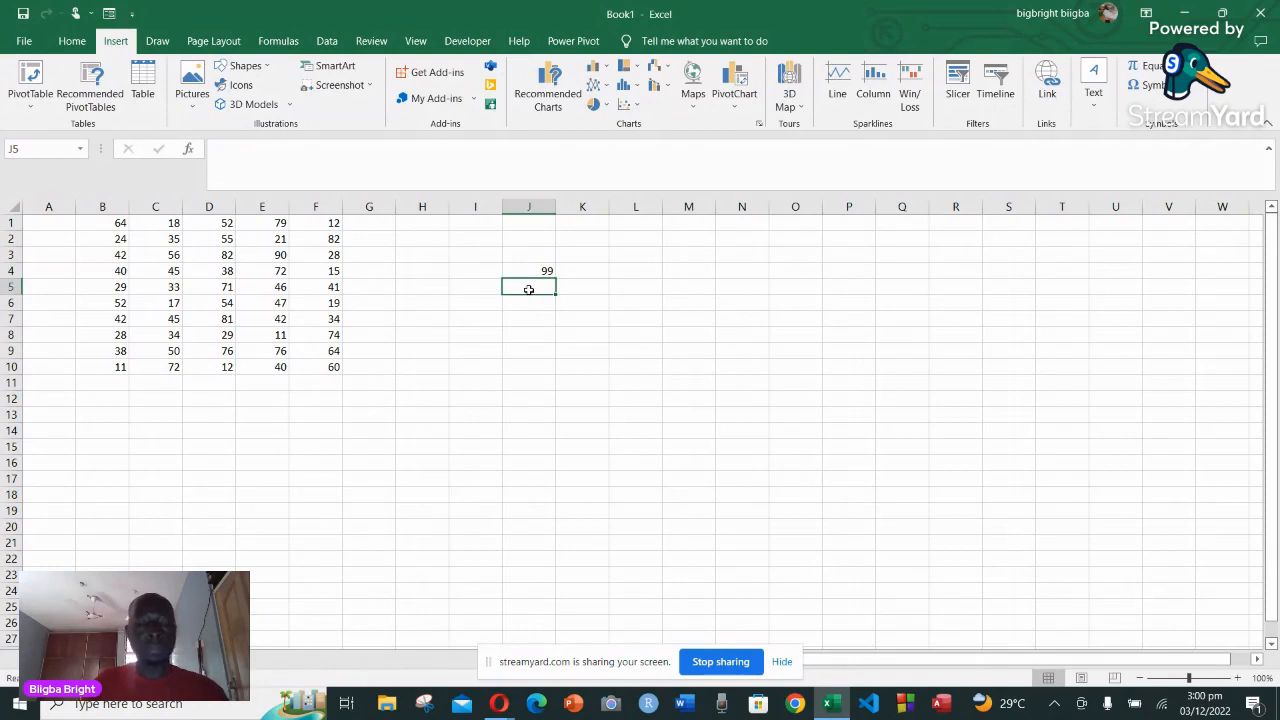
type("d")
key("BackSpace")
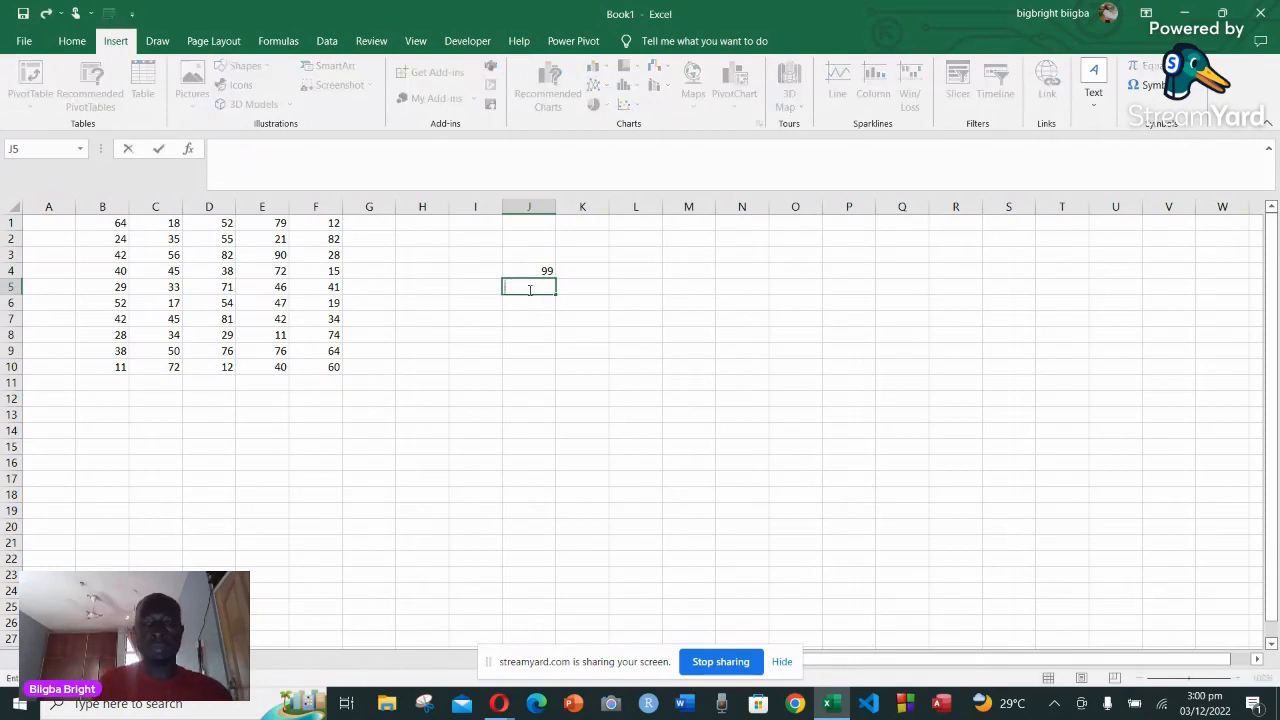
type("=")
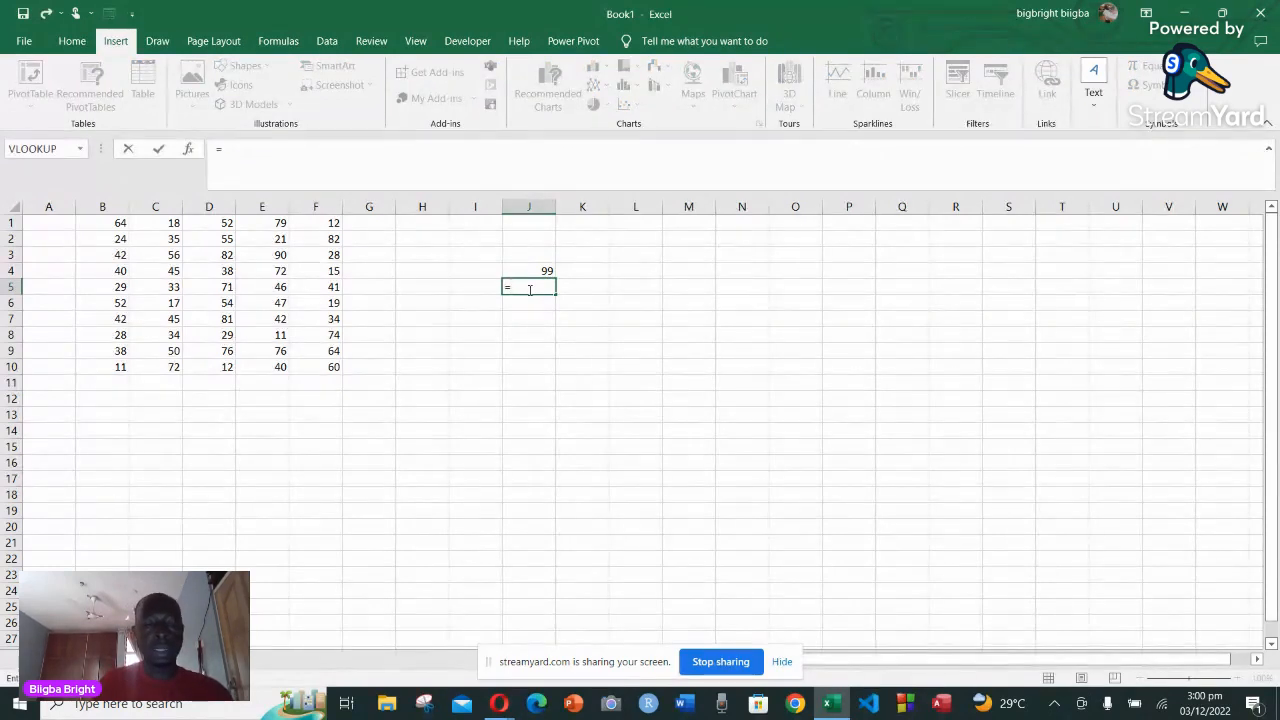
type("d")
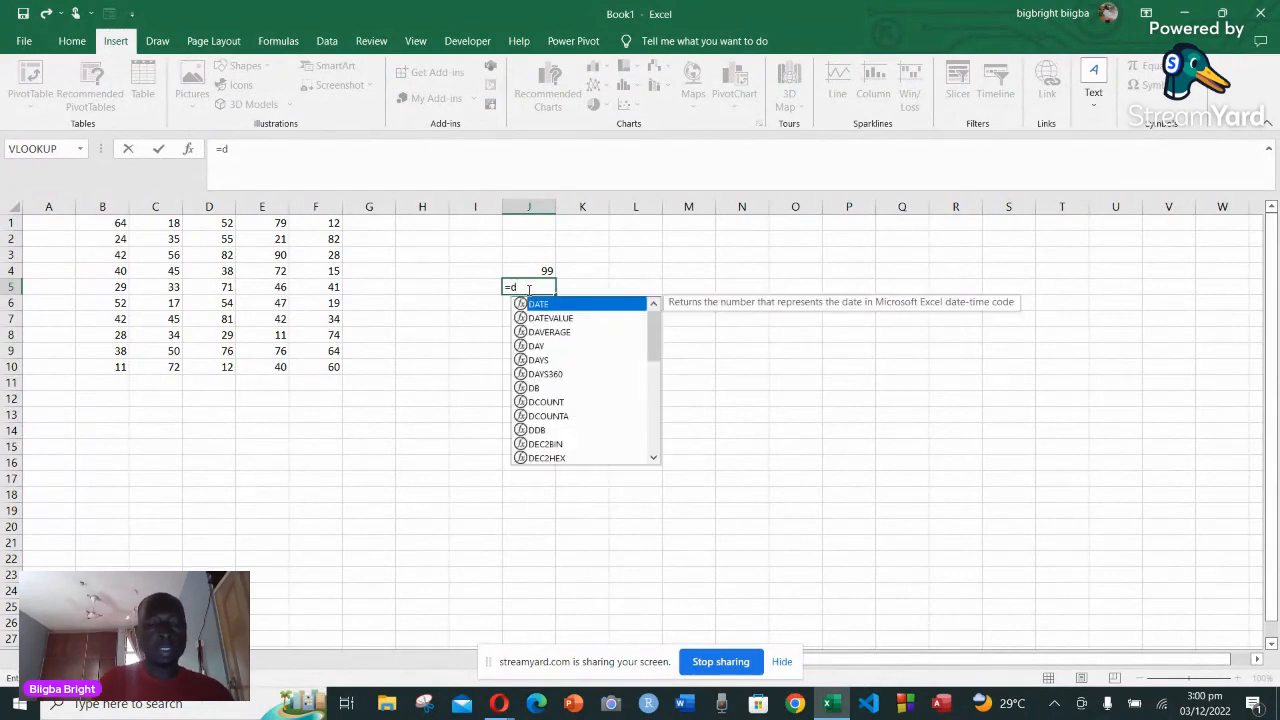
type("6+")
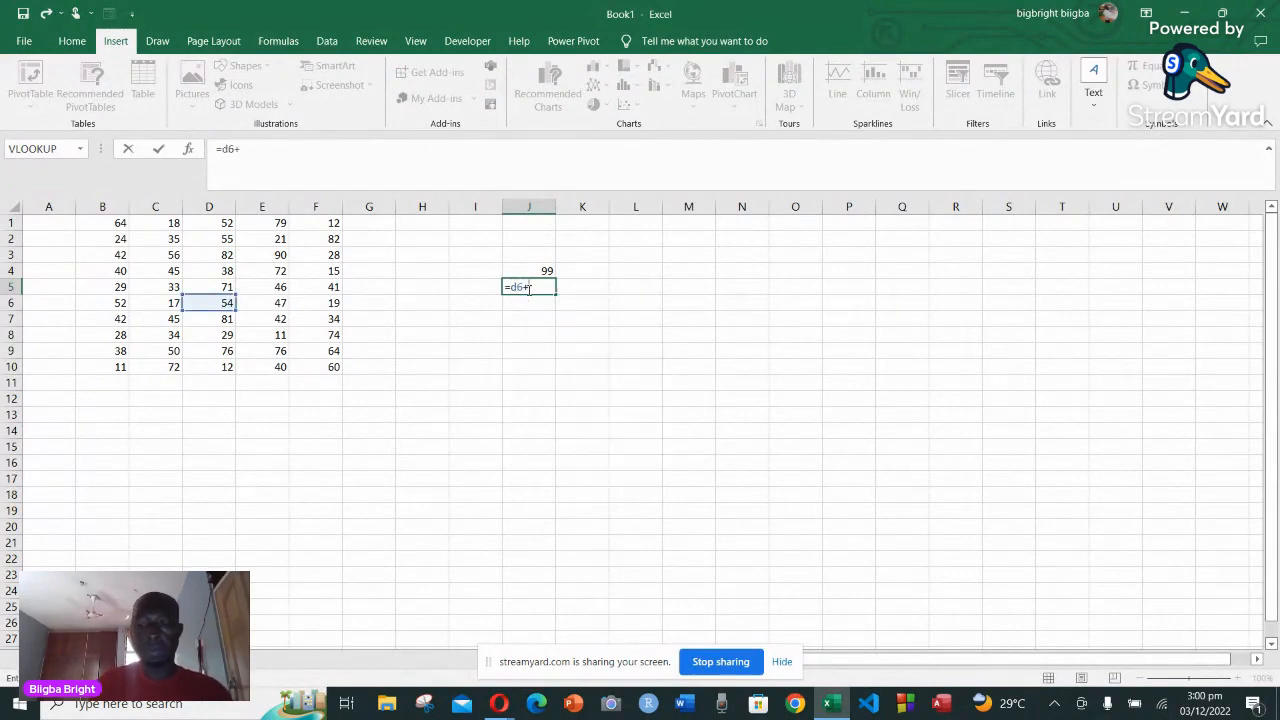
type("c4")
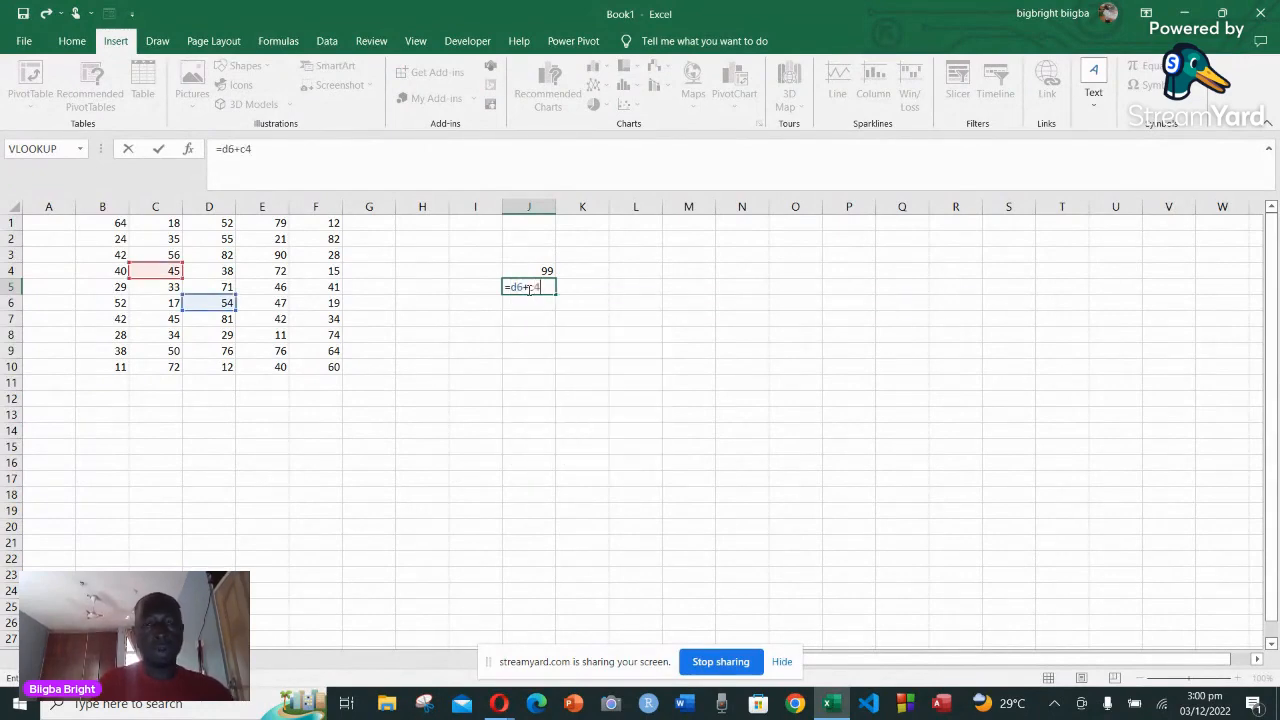
key("Return")
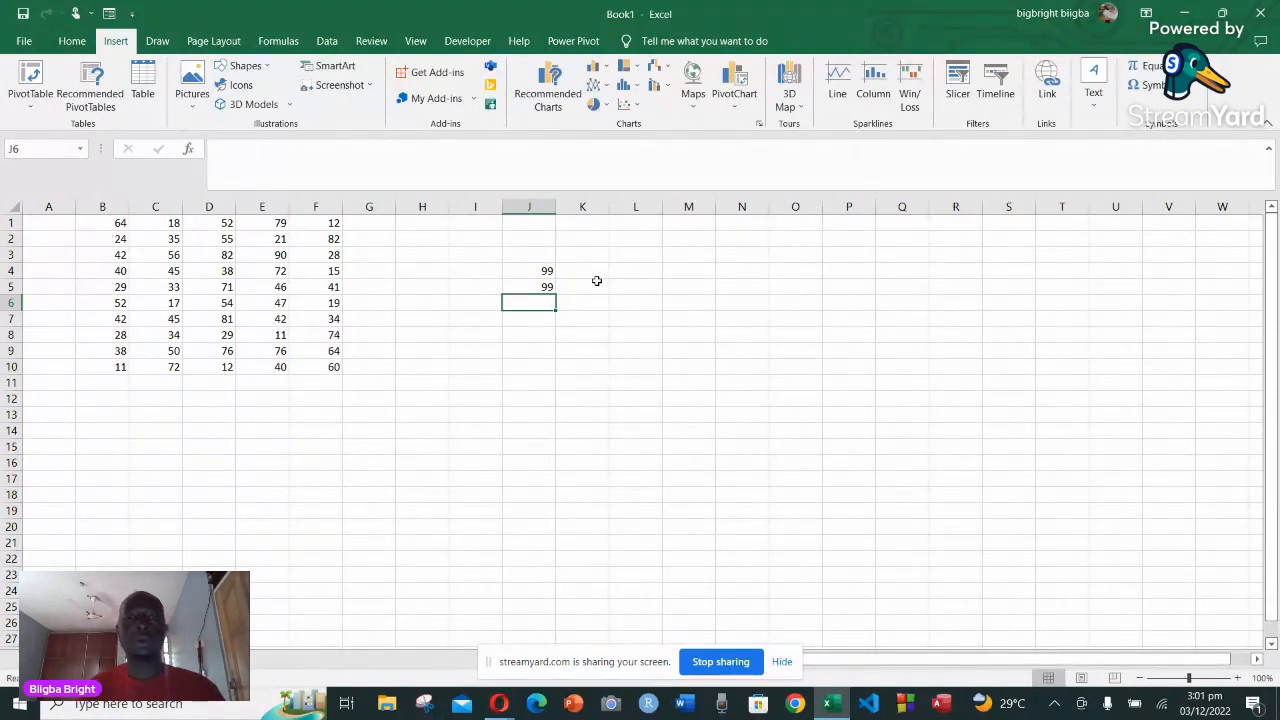
left_click(541, 271)
left_click(545, 287)
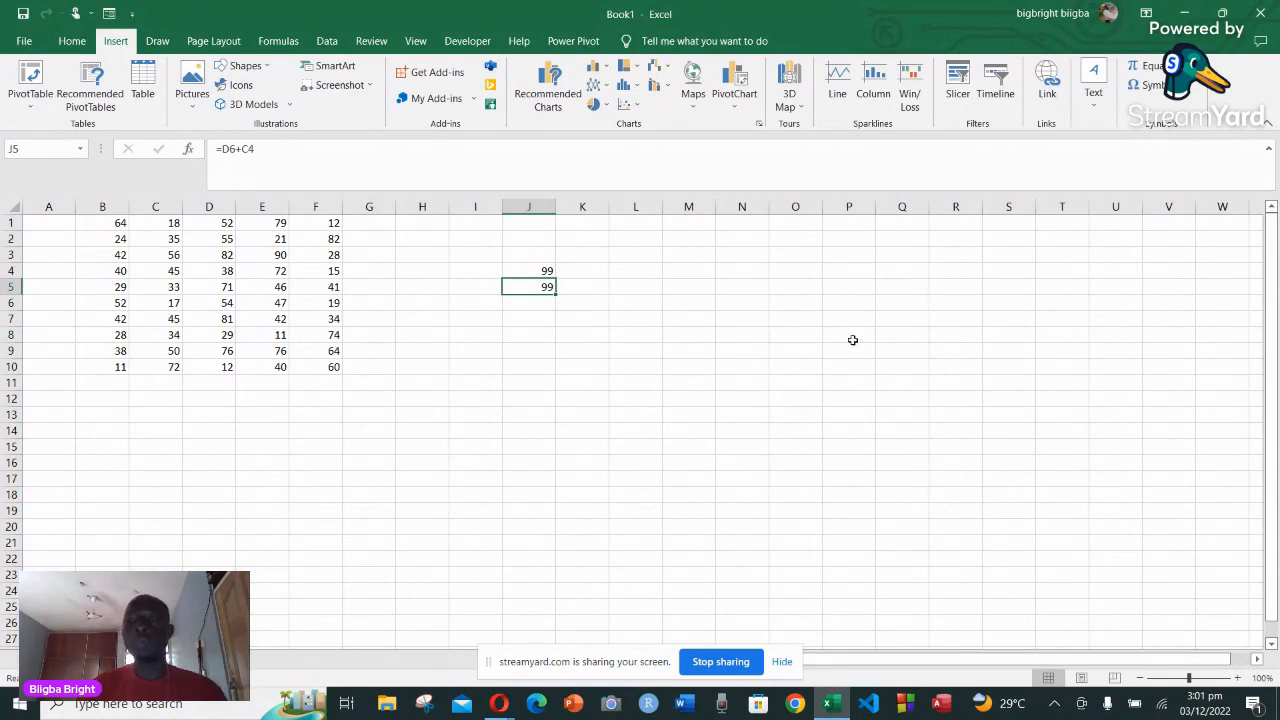
left_click(411, 380)
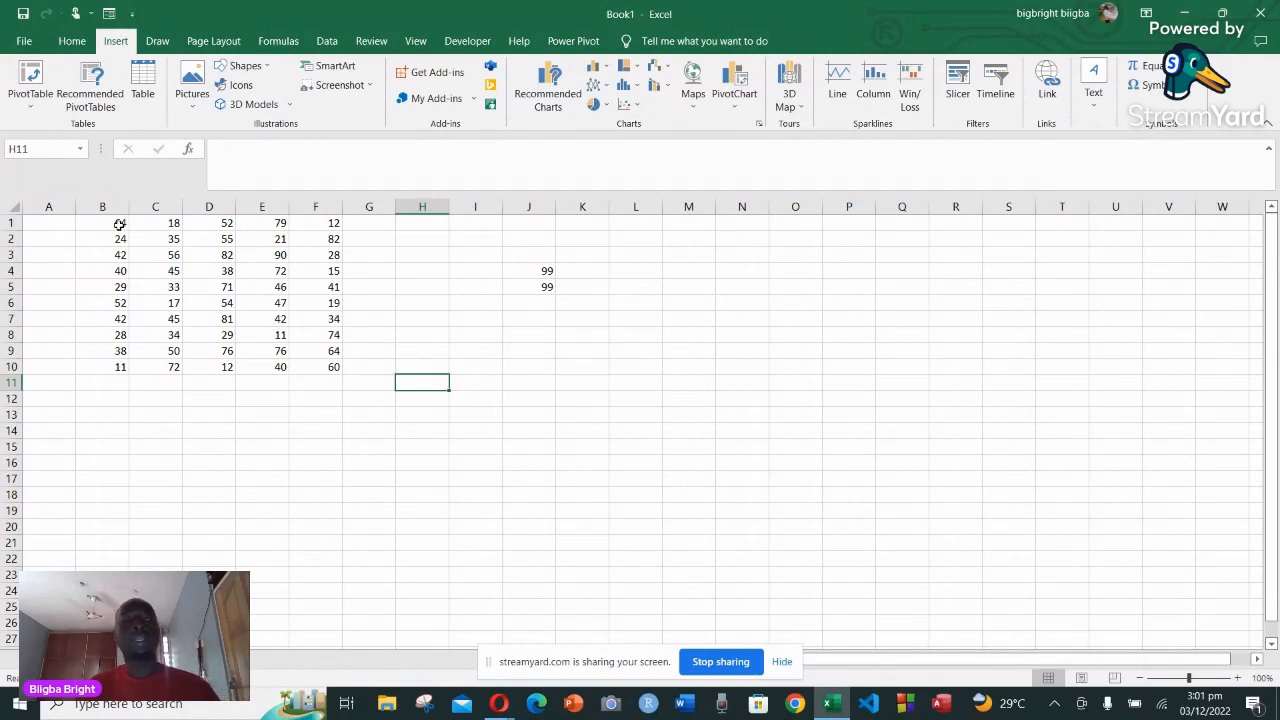
Enter =AVERAGE(B1:B10) in cell P4 to average the first column of values
left_click(847, 271)
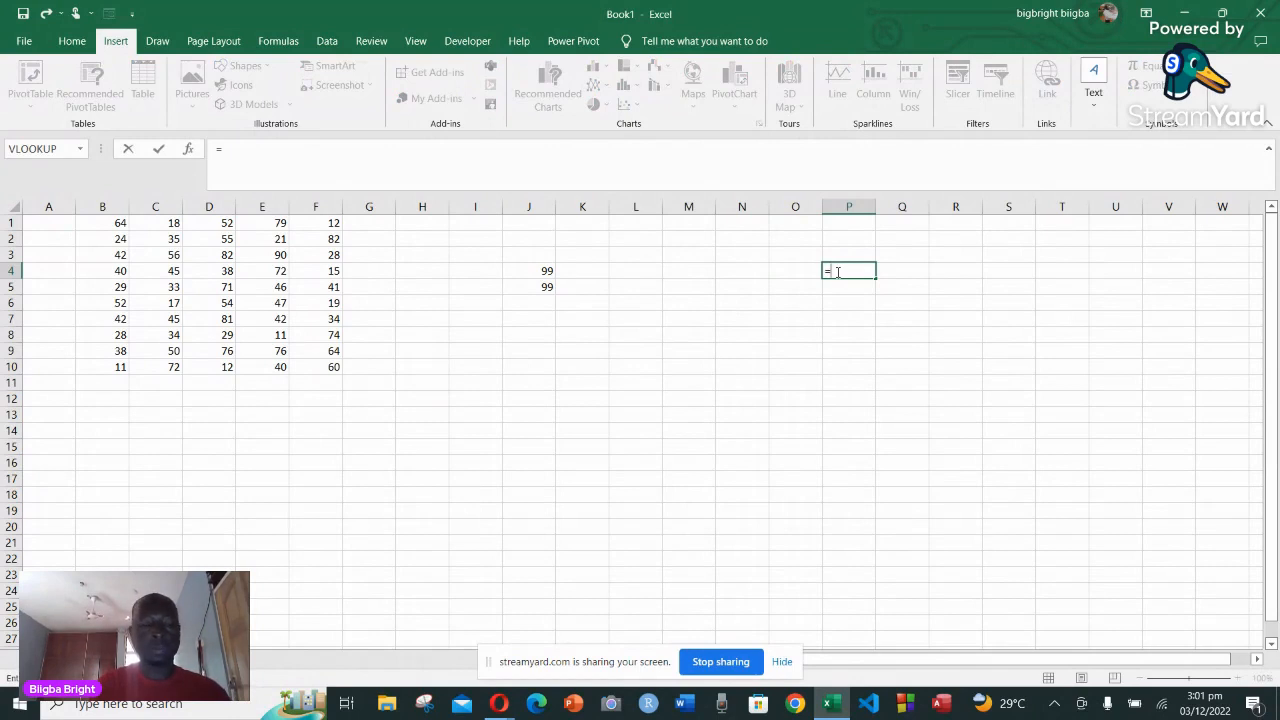
type("averag")
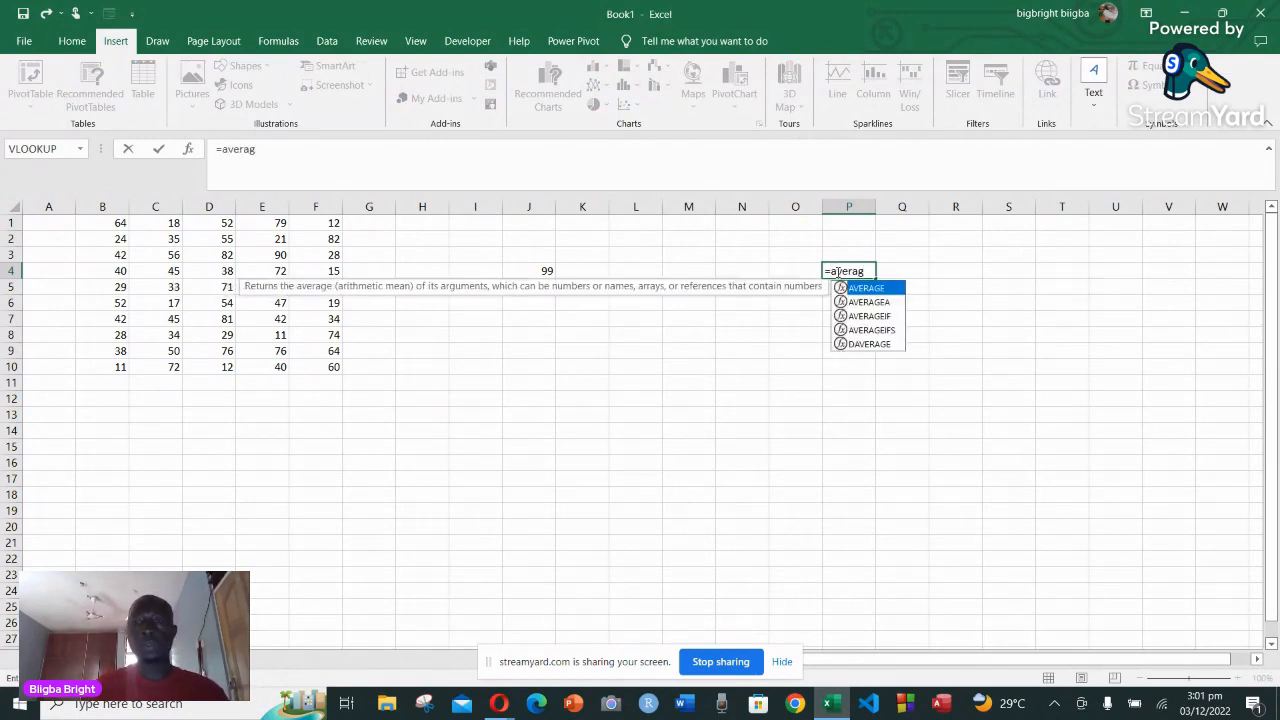
double_click(877, 290)
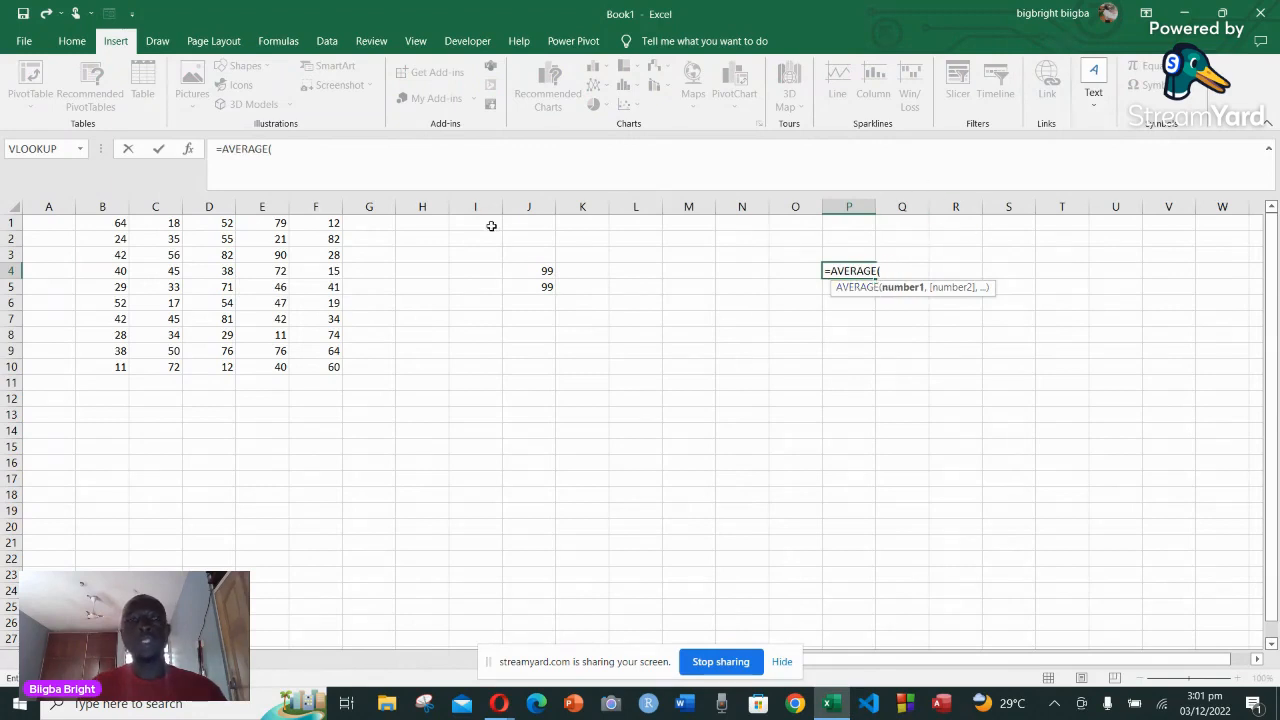
left_click_drag(115, 224, 110, 377)
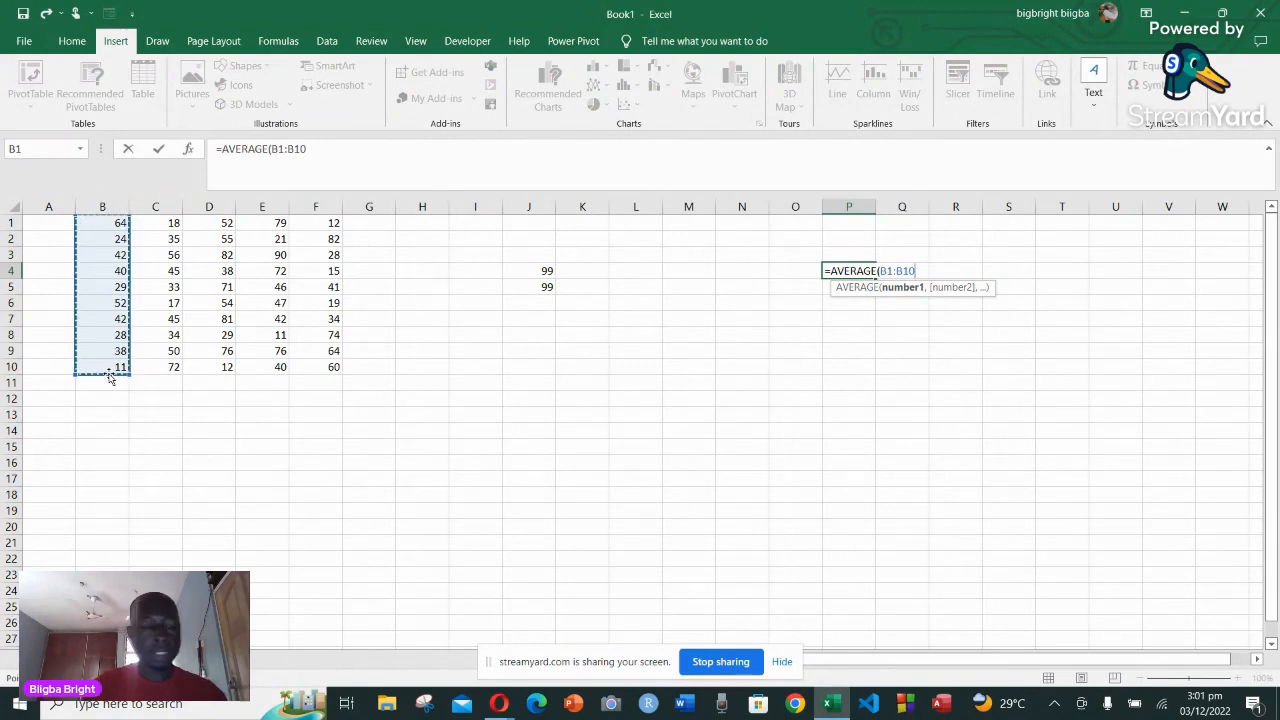
type(")")
key("Return")
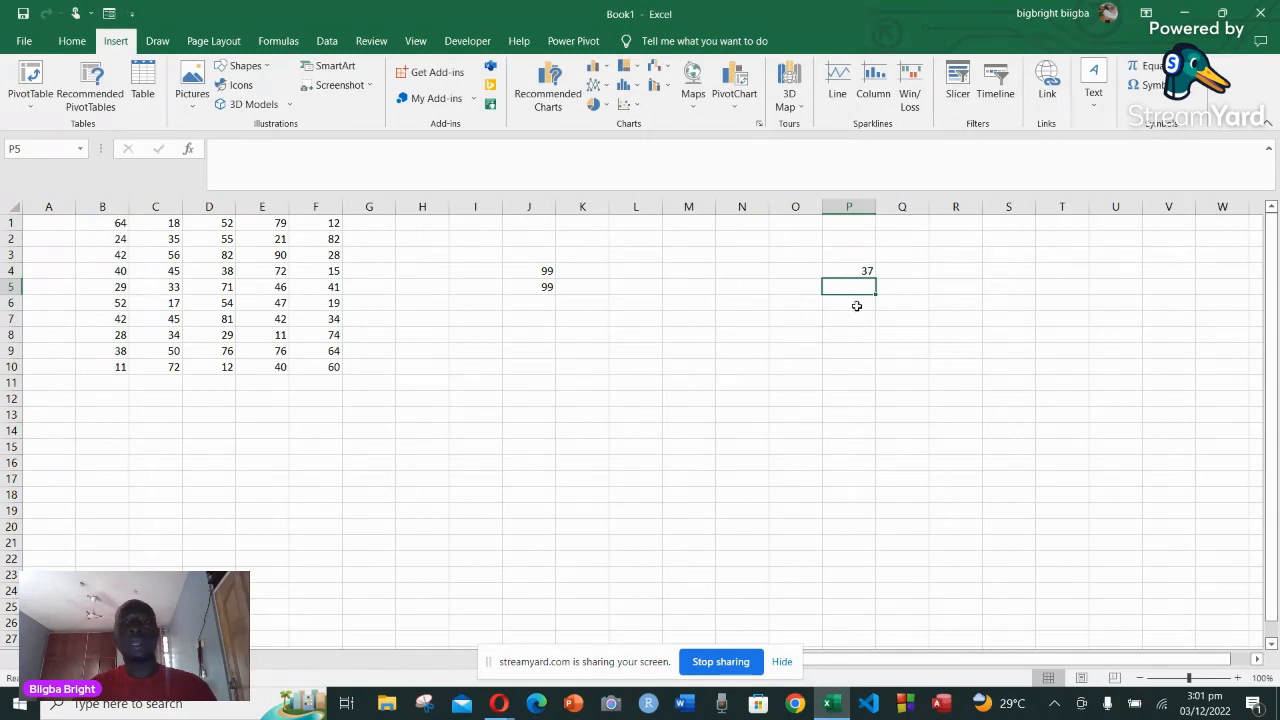
Fill the average formula from P4 across to T4, and move the row of averages to B12:F12 below the values
left_click(868, 271)
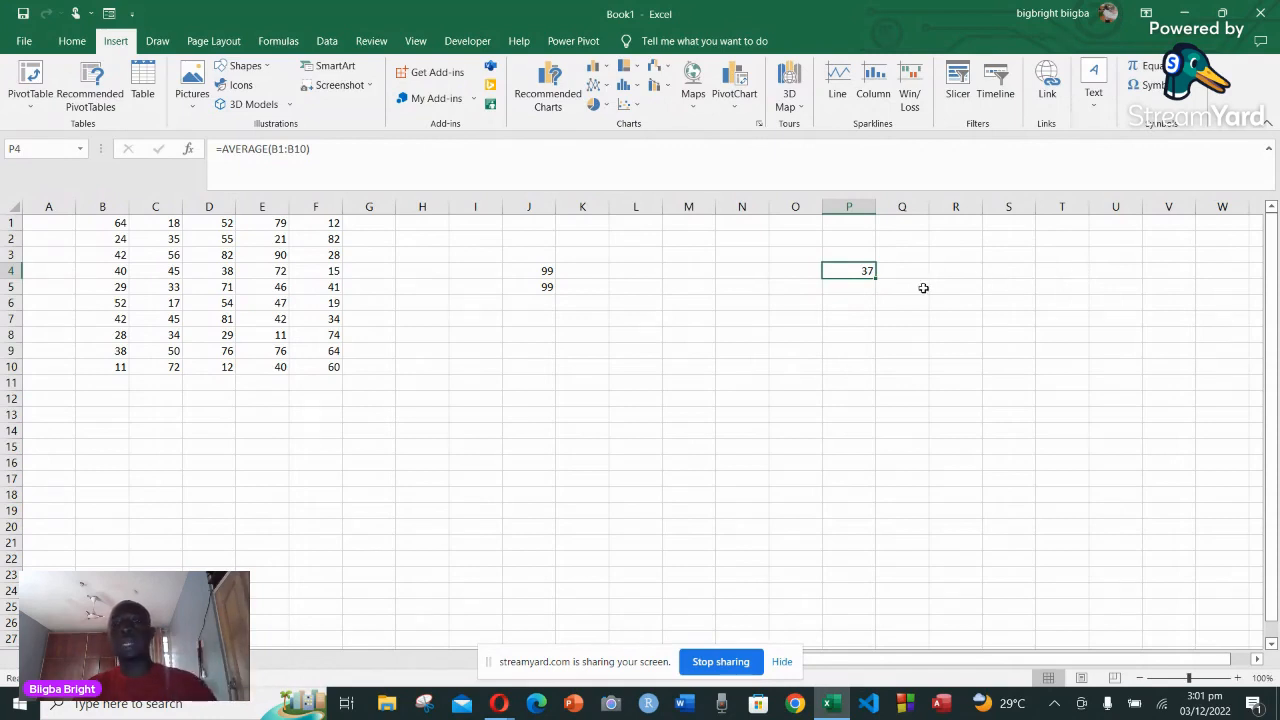
left_click_drag(875, 279, 915, 280)
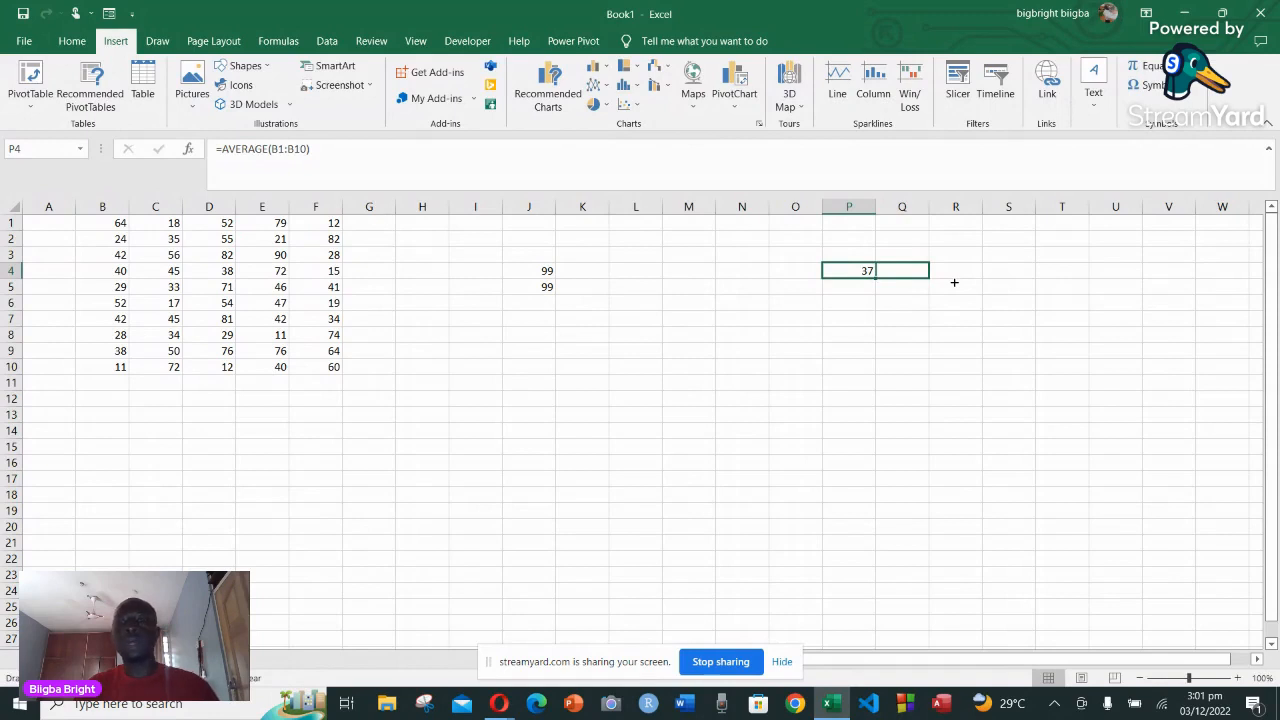
left_click_drag(954, 283, 1075, 284)
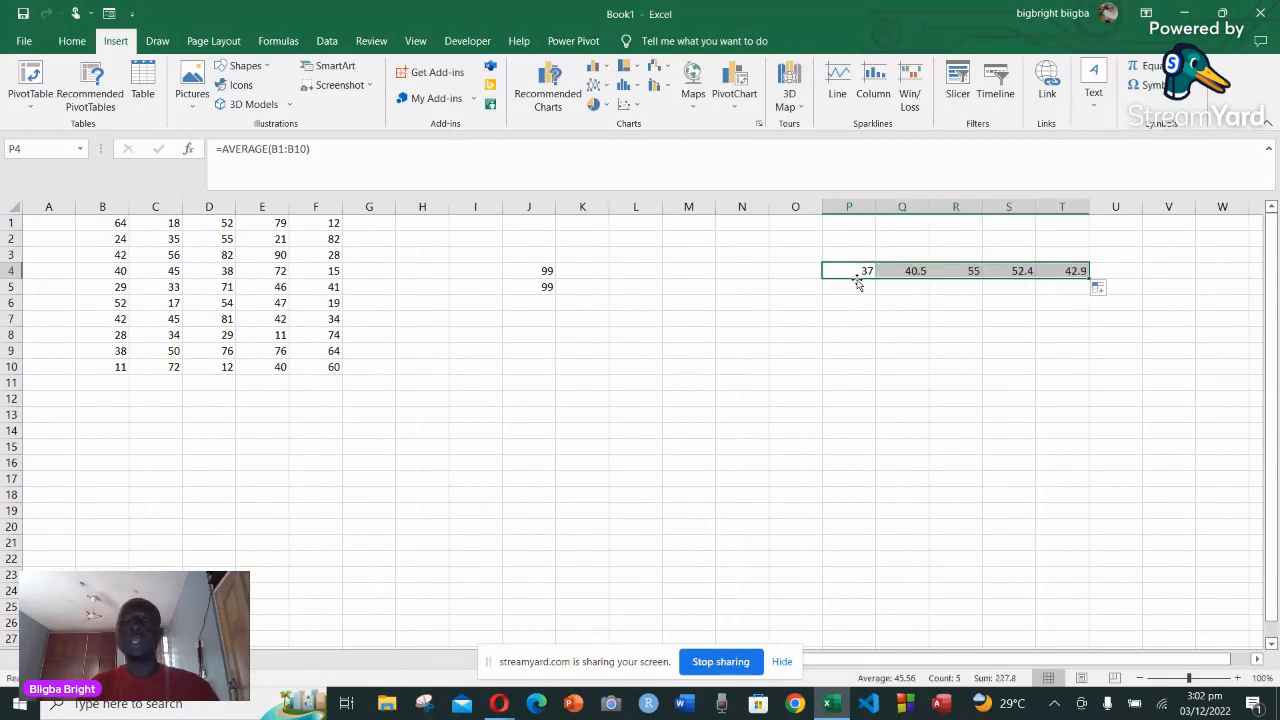
left_click_drag(857, 280, 120, 399)
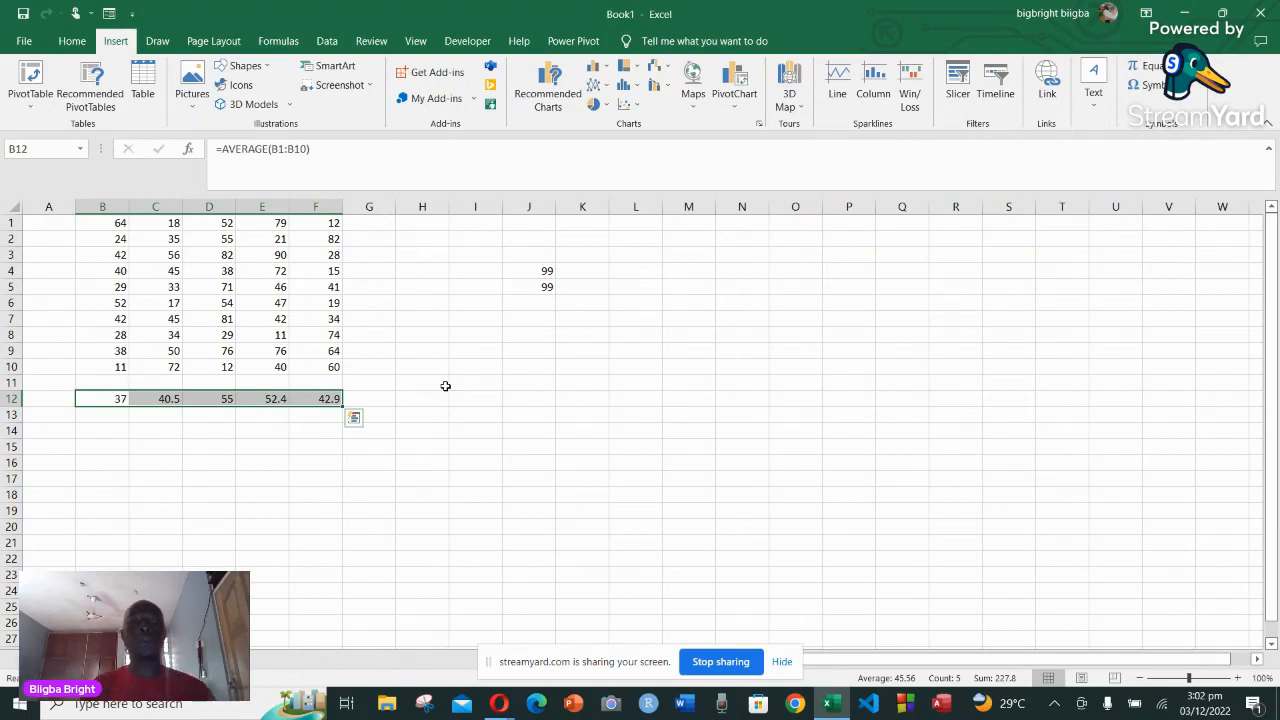
Clear the formulas in J4 and J5, and move the number block with its averages row down to B3:F14
left_click(544, 272)
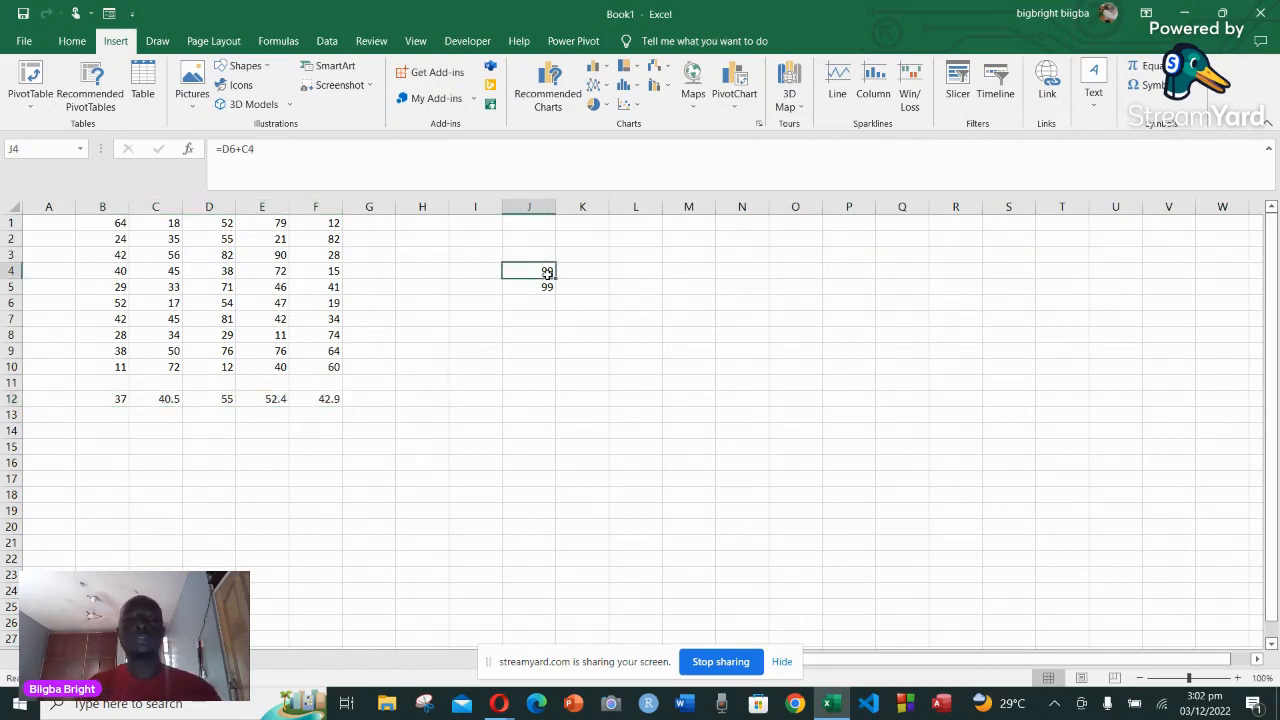
key("Delete")
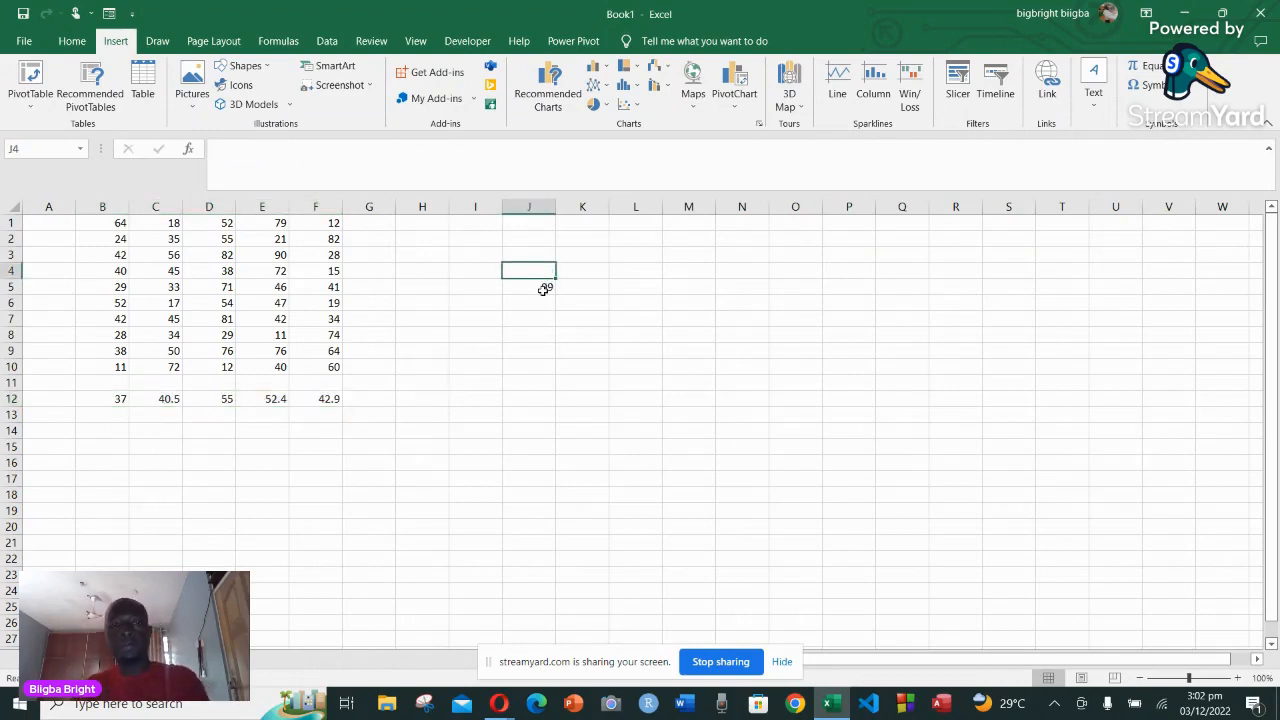
left_click(544, 288)
key("Delete")
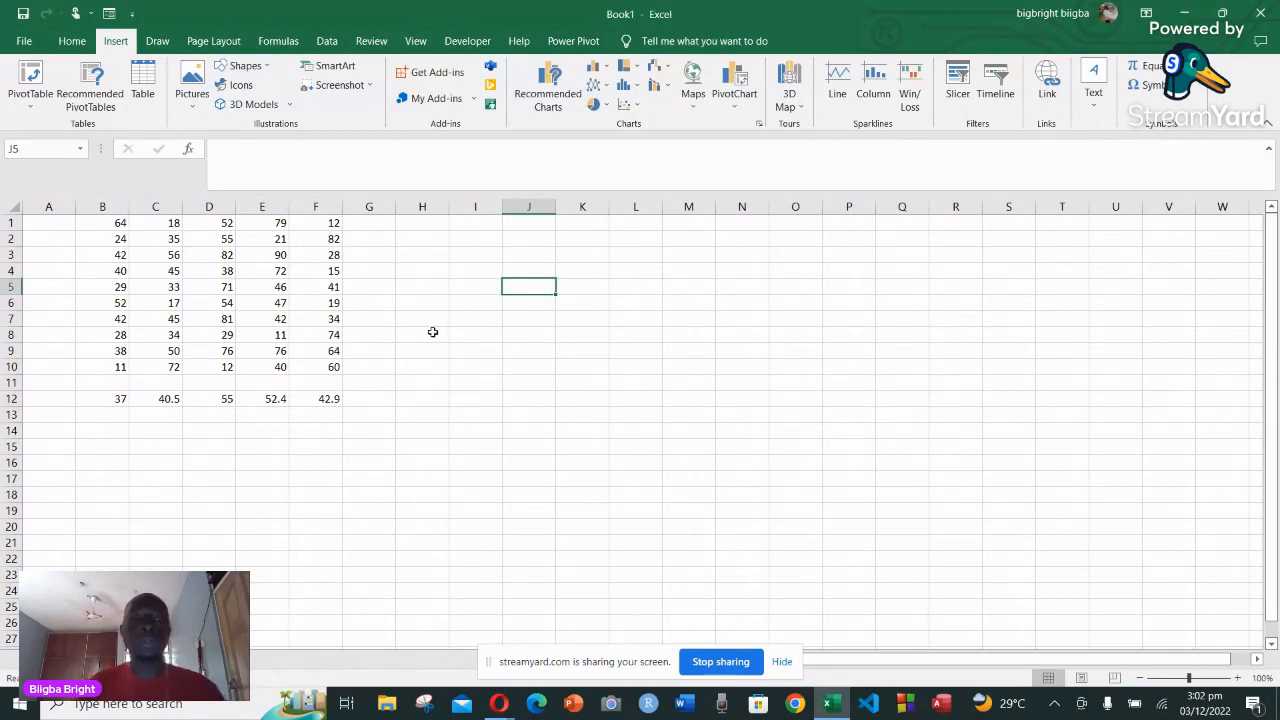
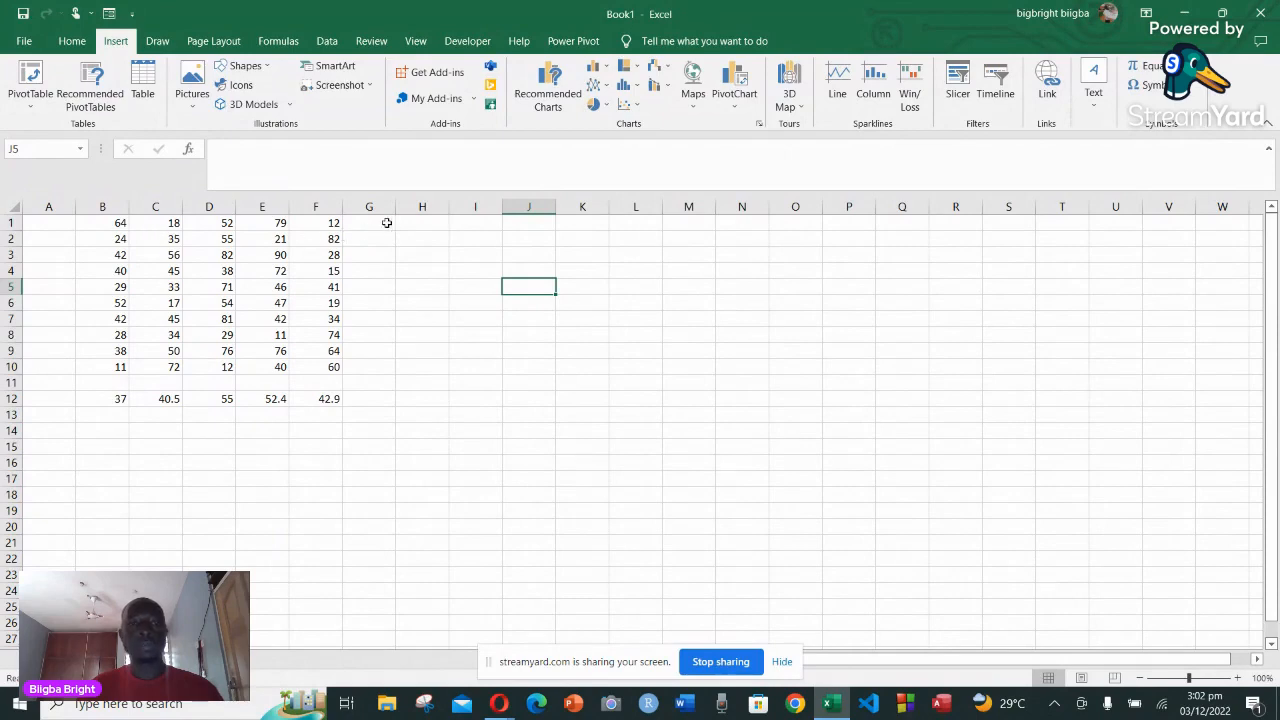
left_click(390, 224)
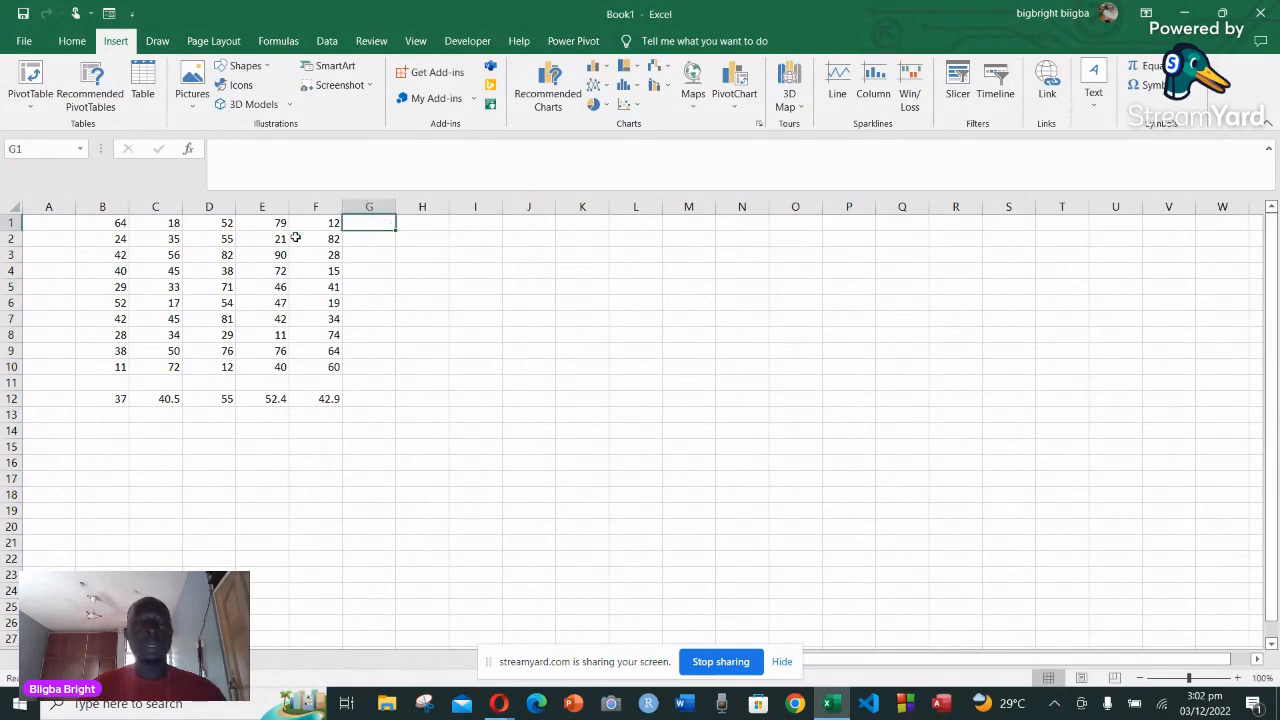
left_click_drag(106, 222, 298, 439)
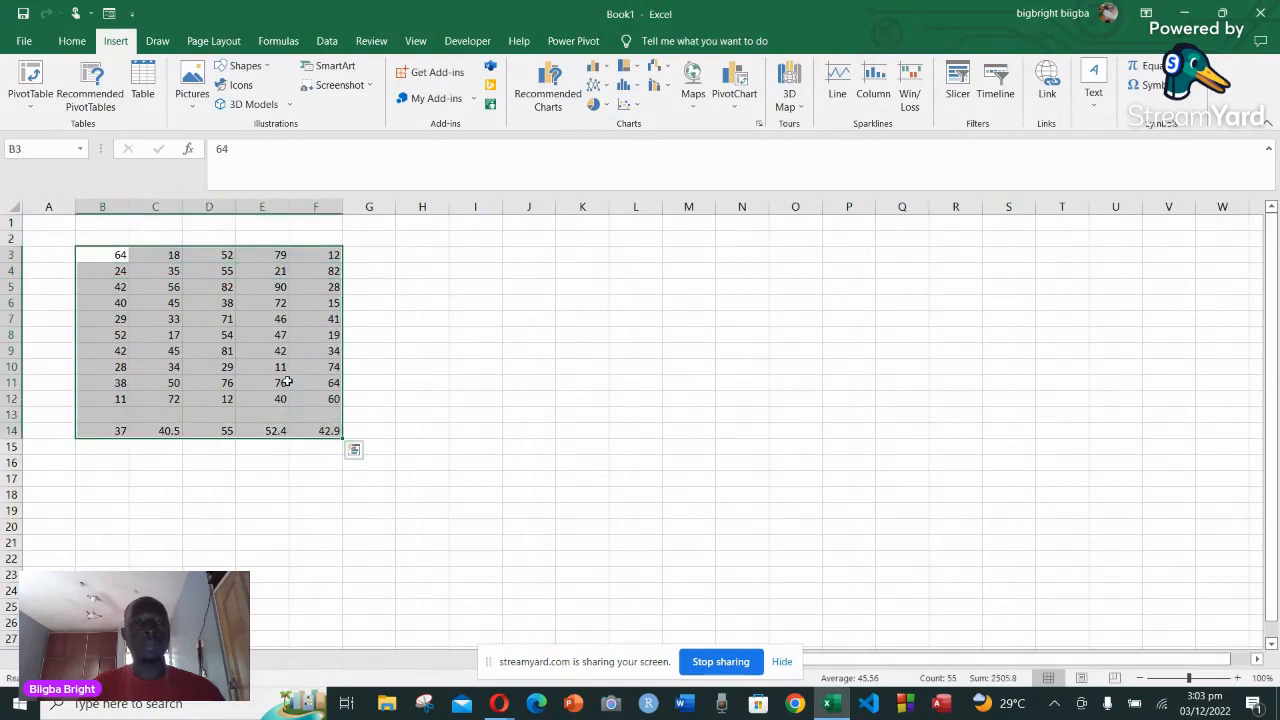
Enter the heading "subtra" in H2 and the formula =B3-C3 in H3 below it
left_click(415, 241)
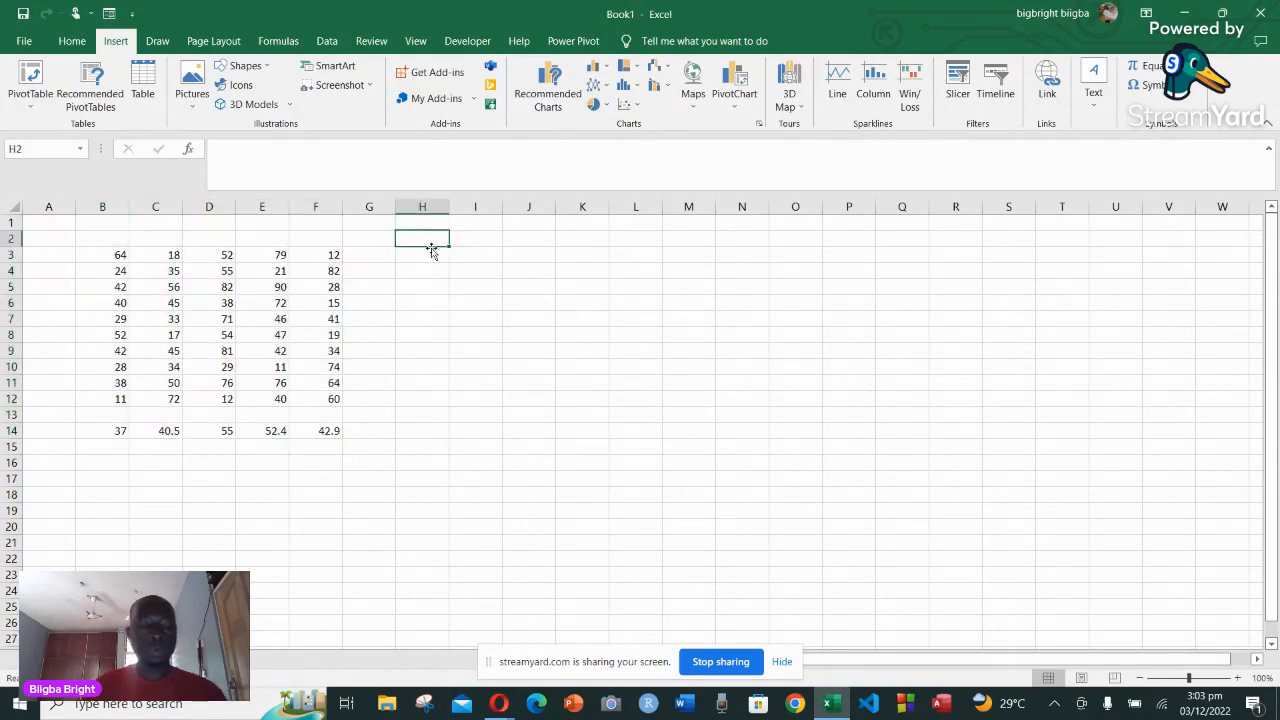
type("subtr")
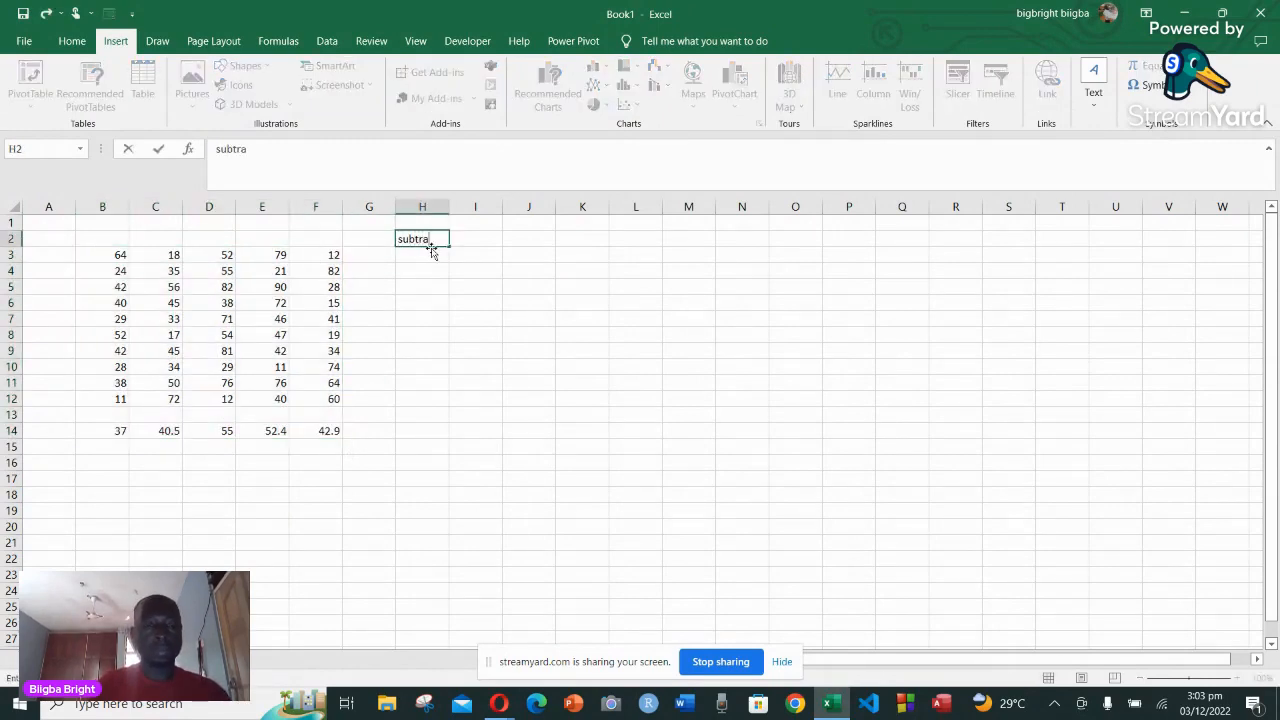
type("a")
key("Return")
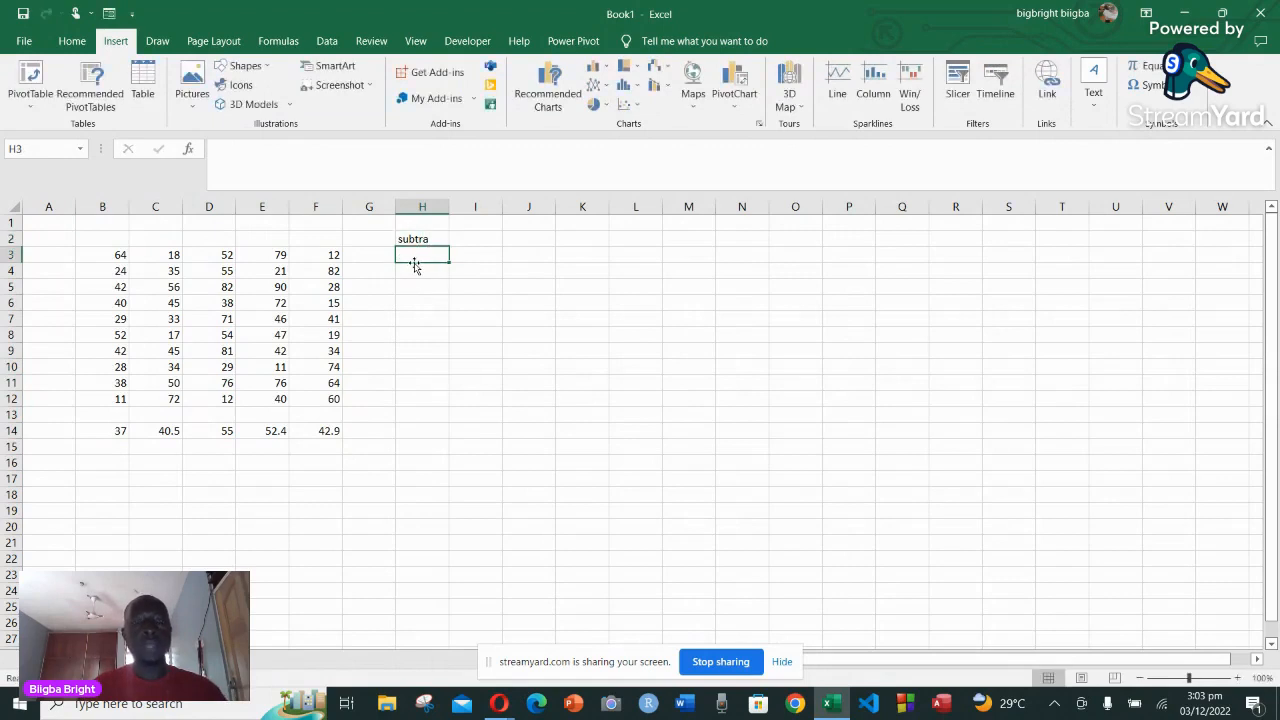
type("=")
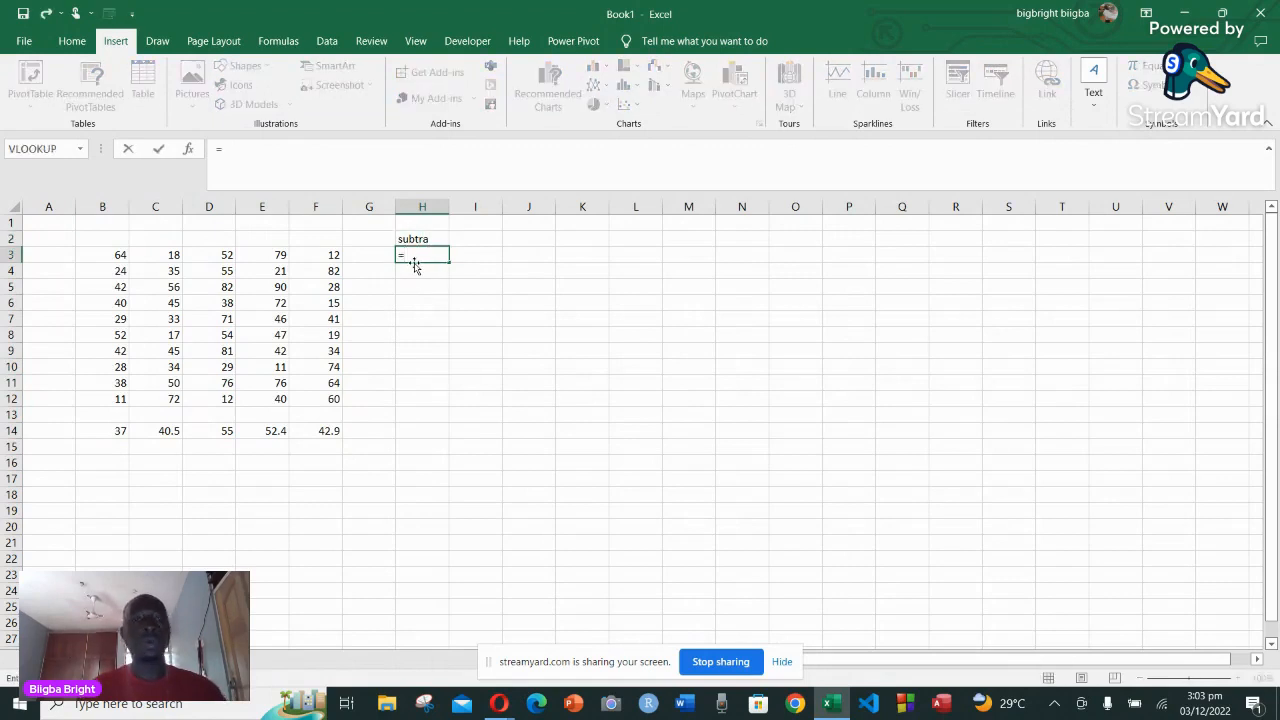
left_click(119, 255)
type("-")
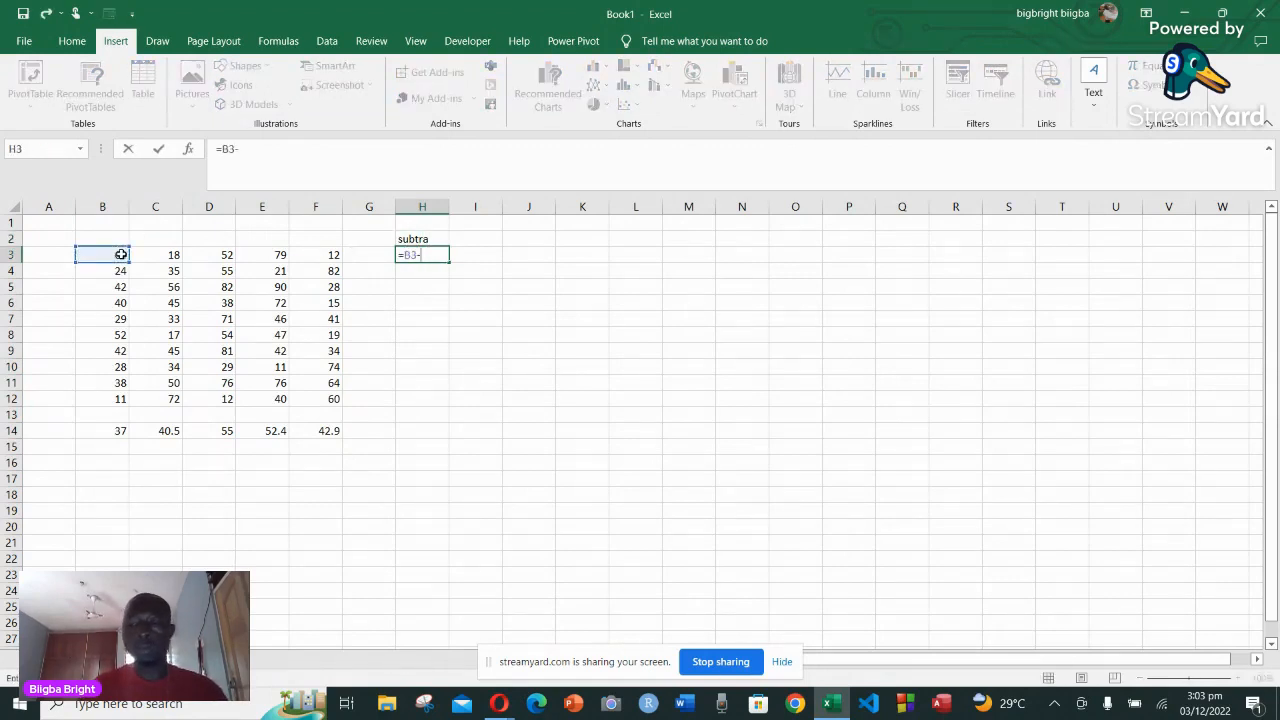
left_click(173, 258)
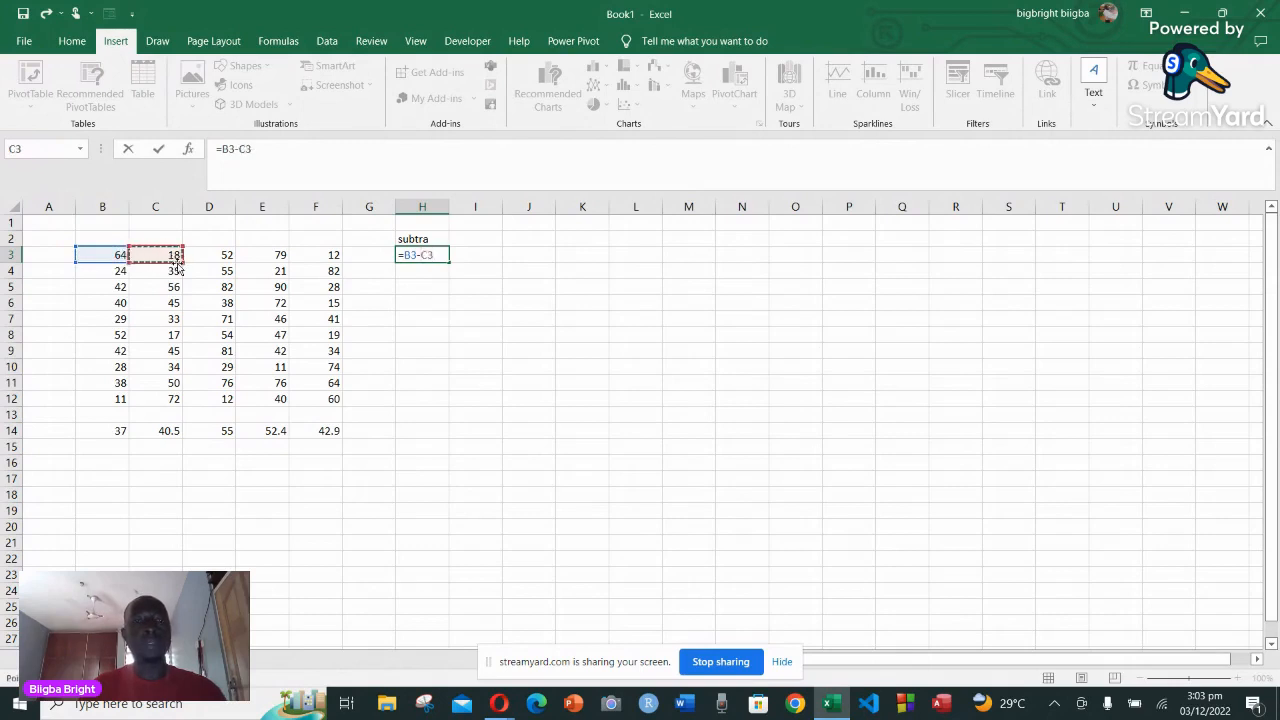
key("Return")
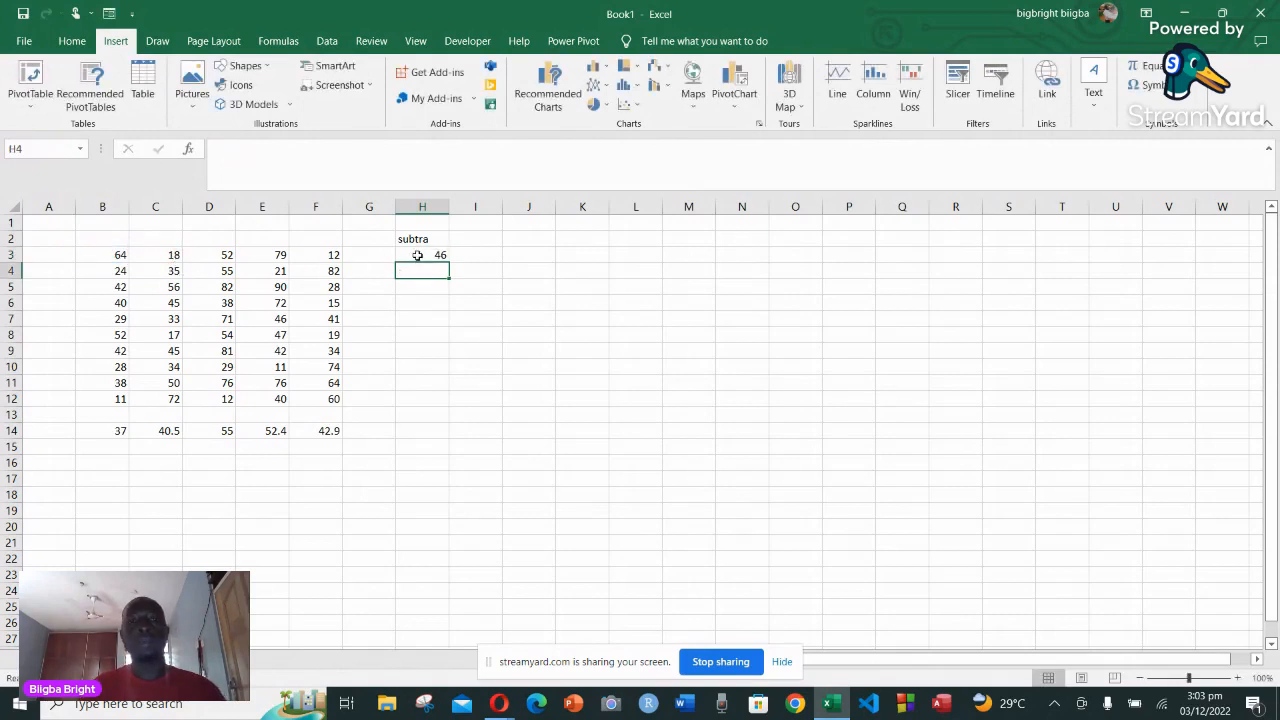
Enter the heading "add" in I2 and the formula =D3+E3+F3 in I3, and reselect I3 to review it
left_click(474, 240)
type("add")
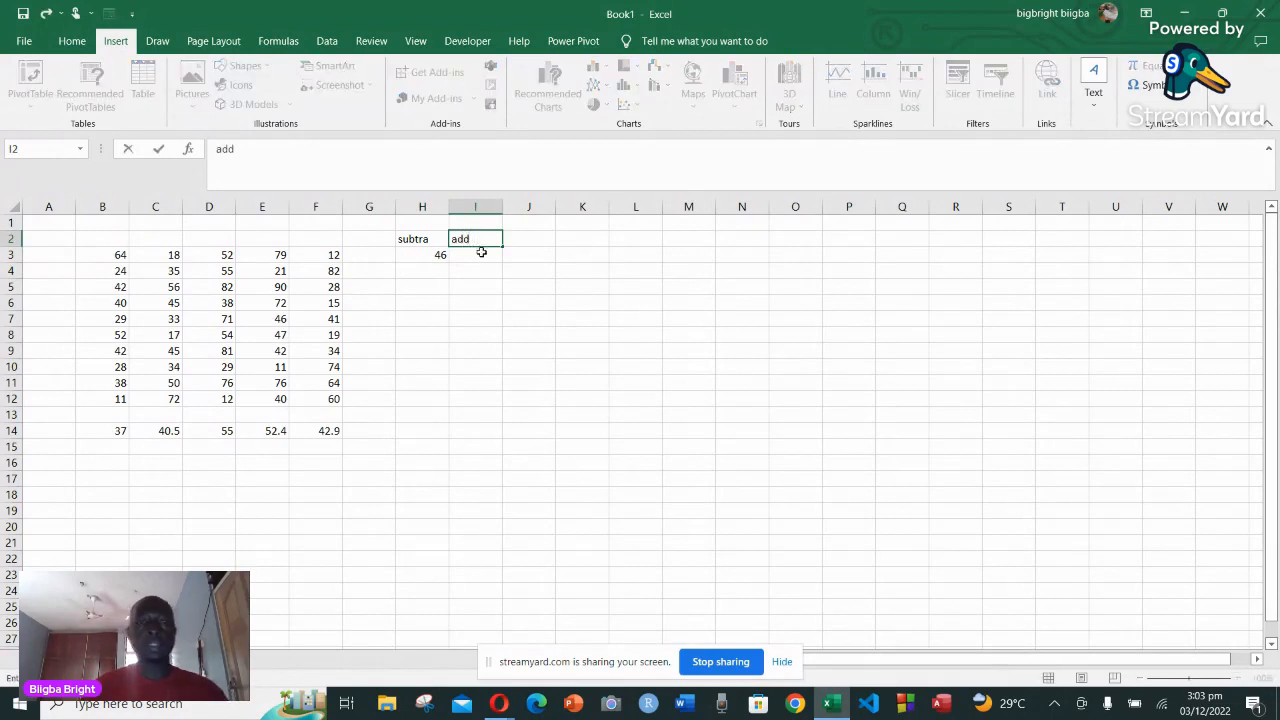
left_click(482, 256)
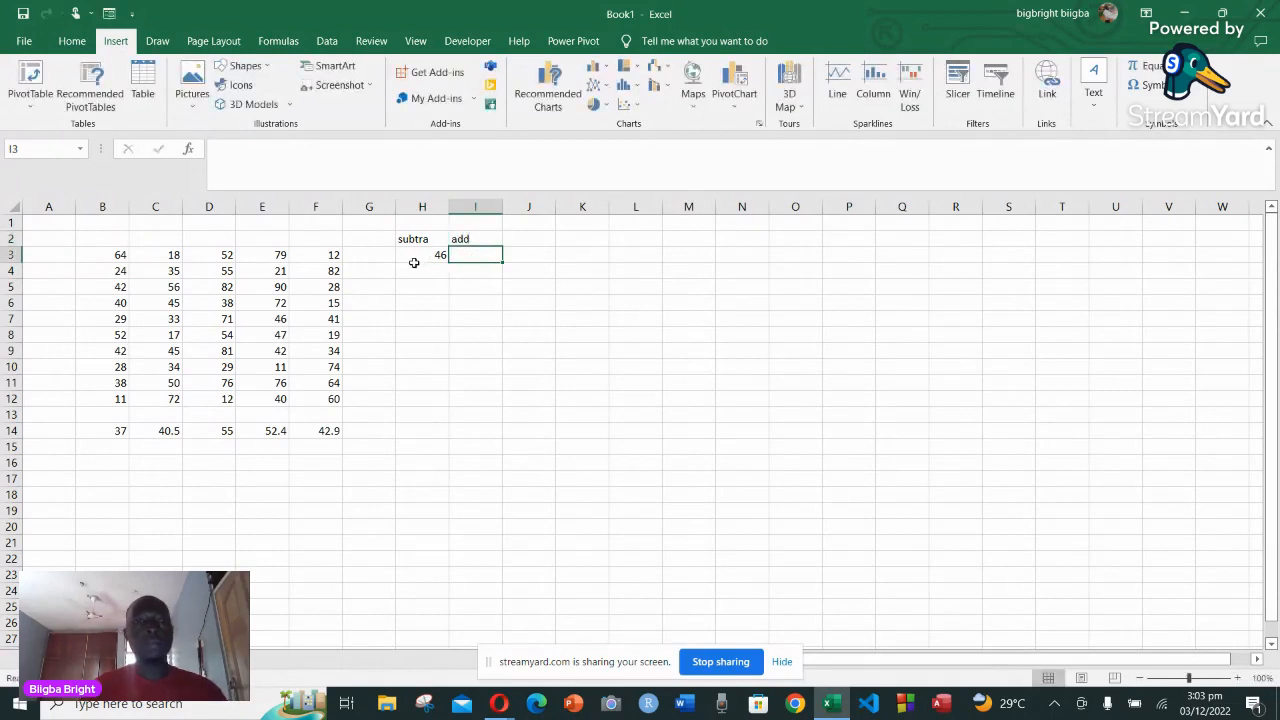
type("=")
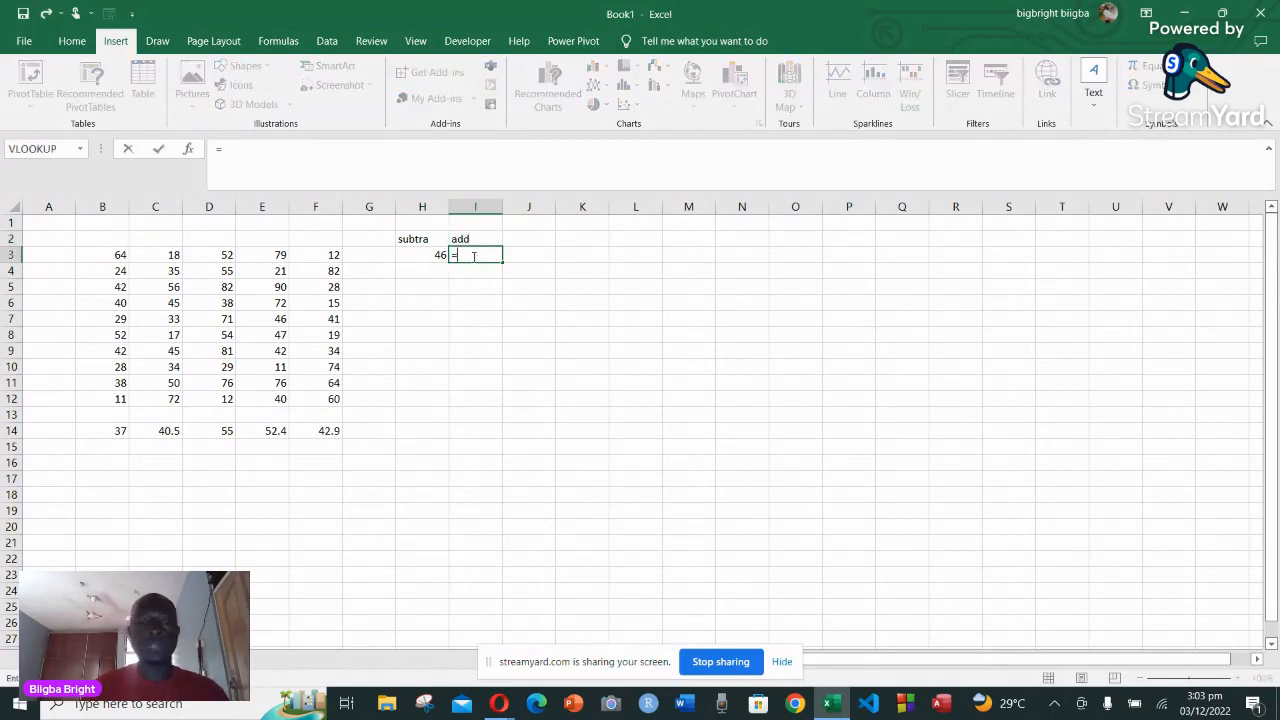
left_click(227, 259)
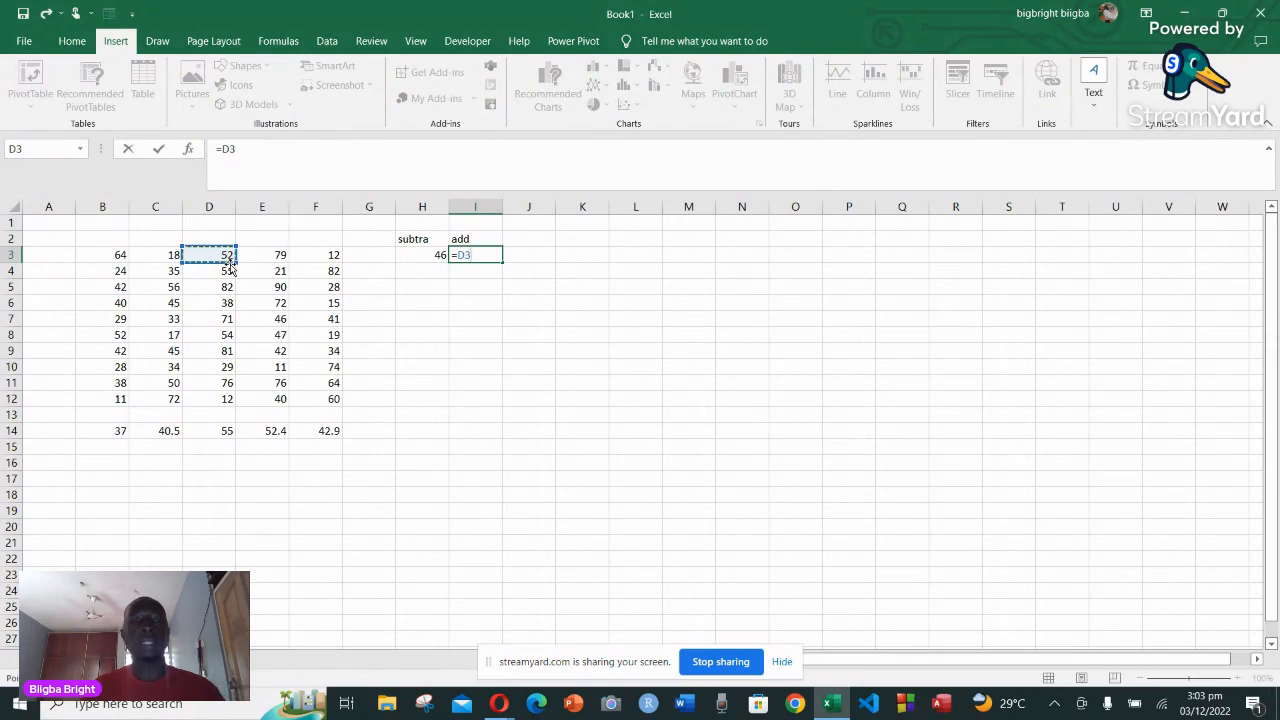
type("+")
left_click(274, 255)
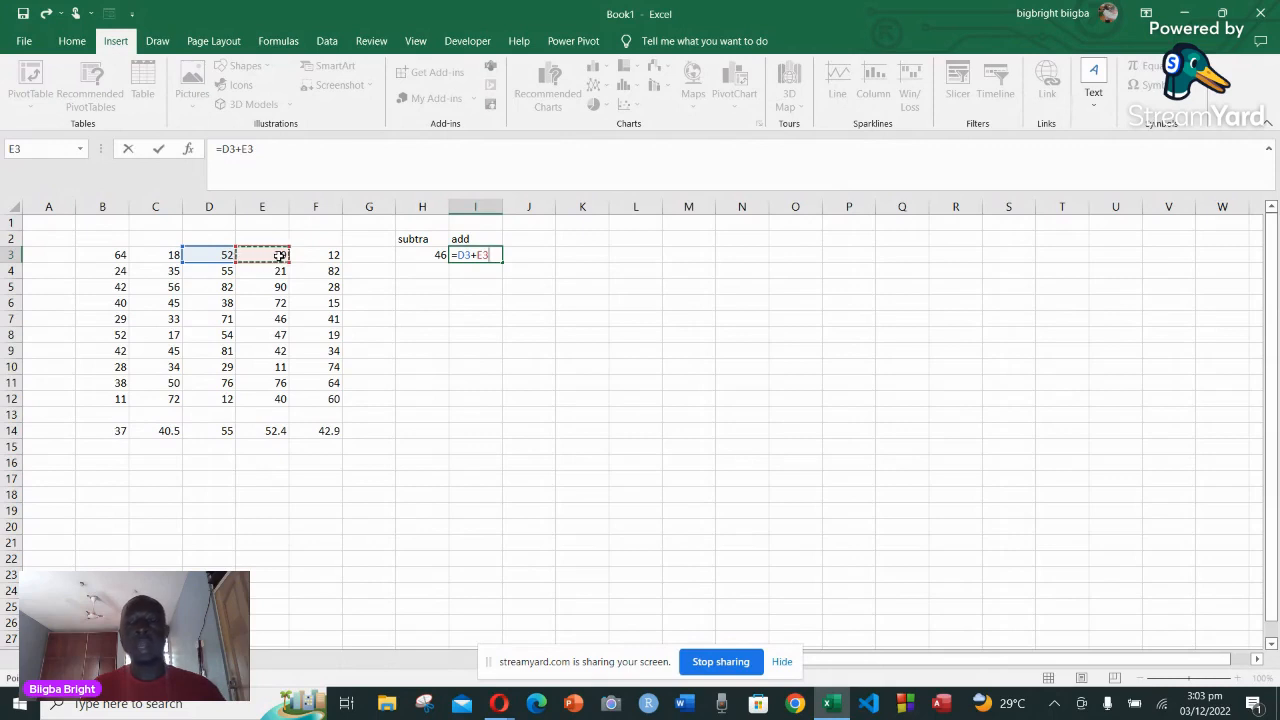
type("+")
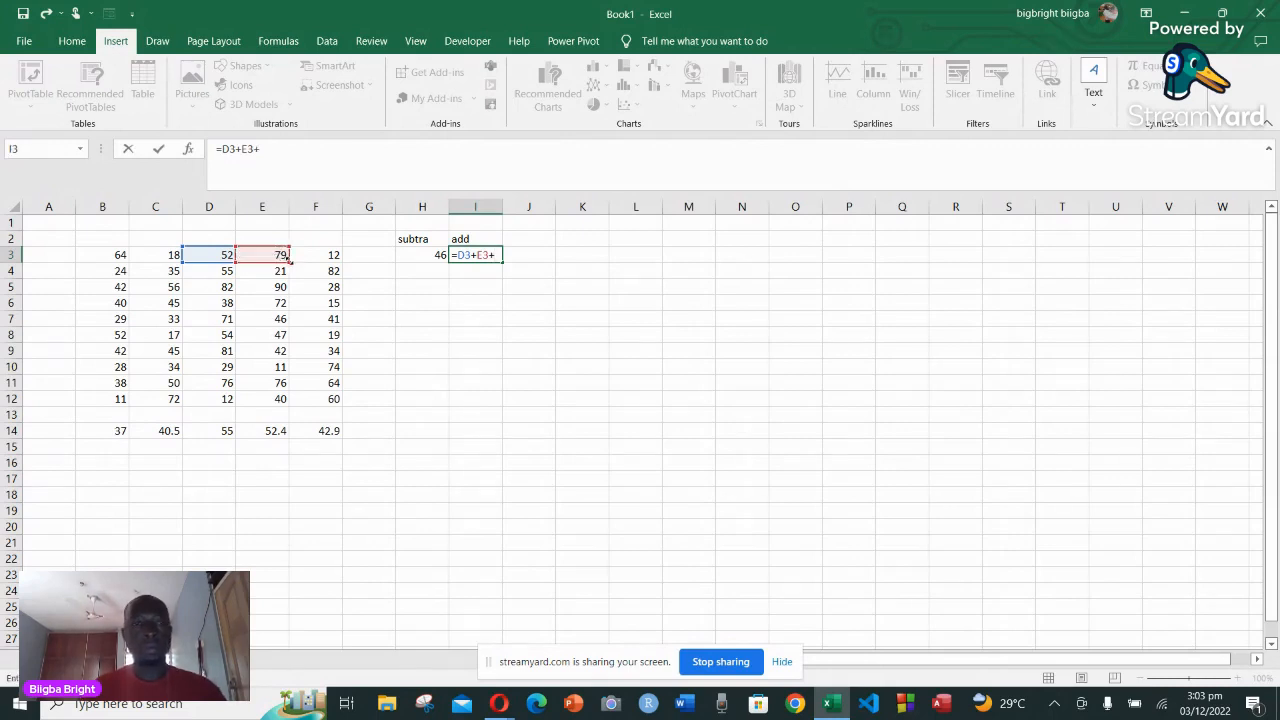
left_click(334, 255)
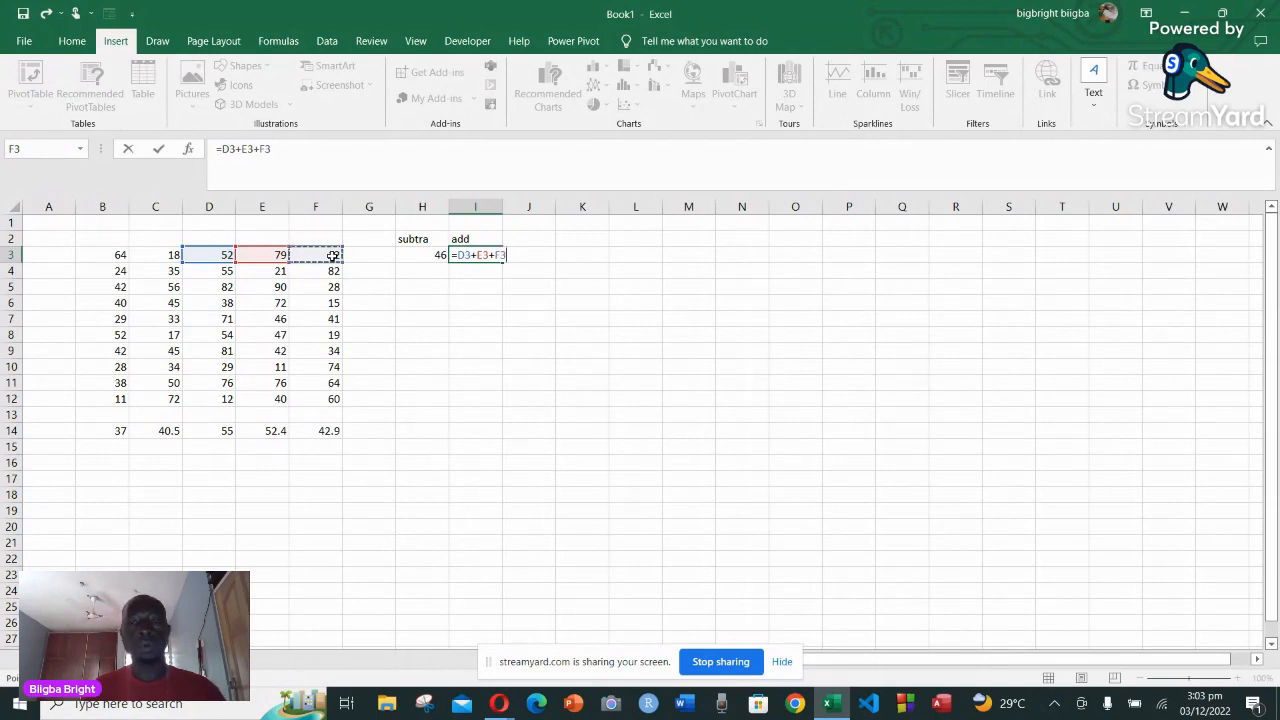
key("Return")
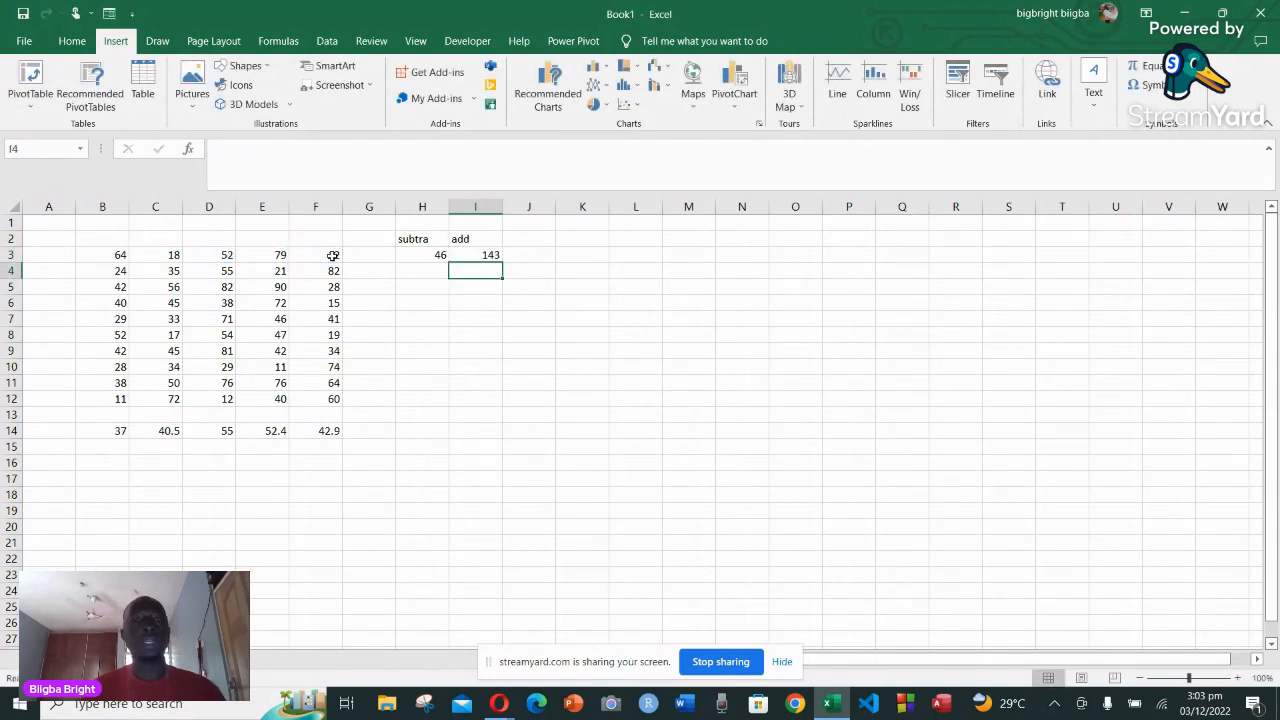
left_click(482, 256)
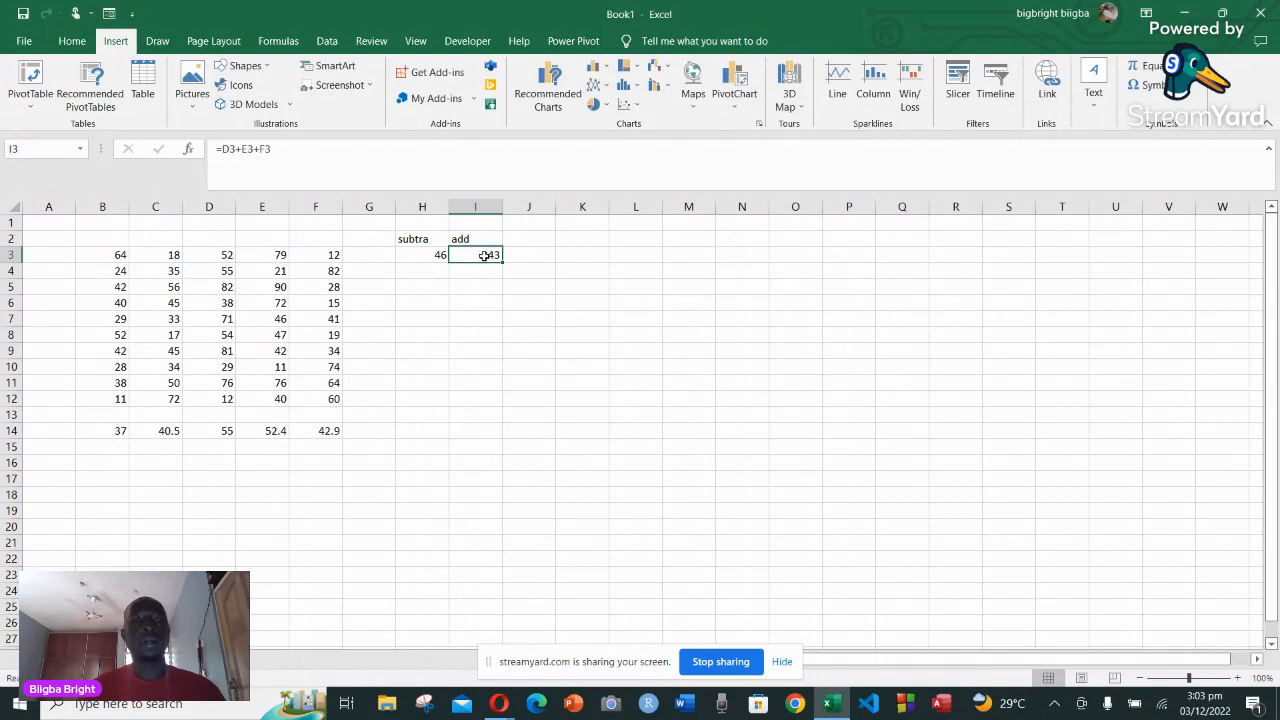
Fill the subtraction formula from H3 and the addition formula from I3 down to row 12
left_click(441, 255)
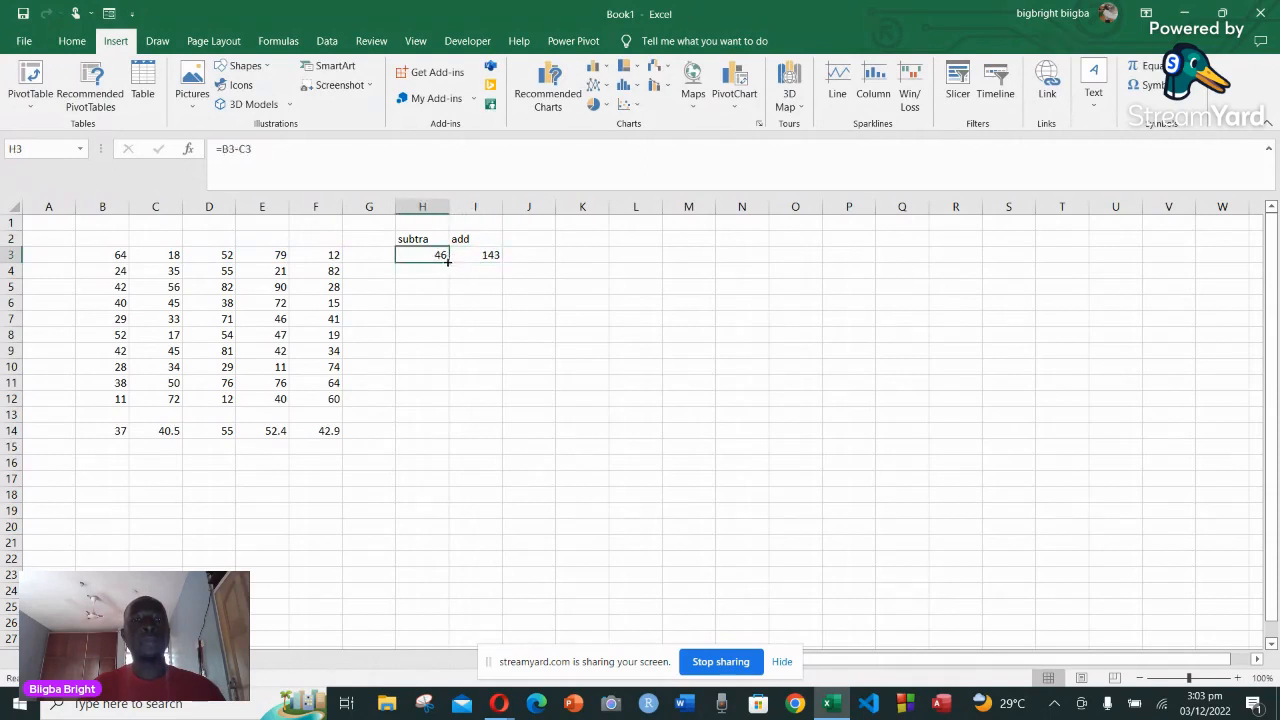
left_click_drag(448, 261, 446, 405)
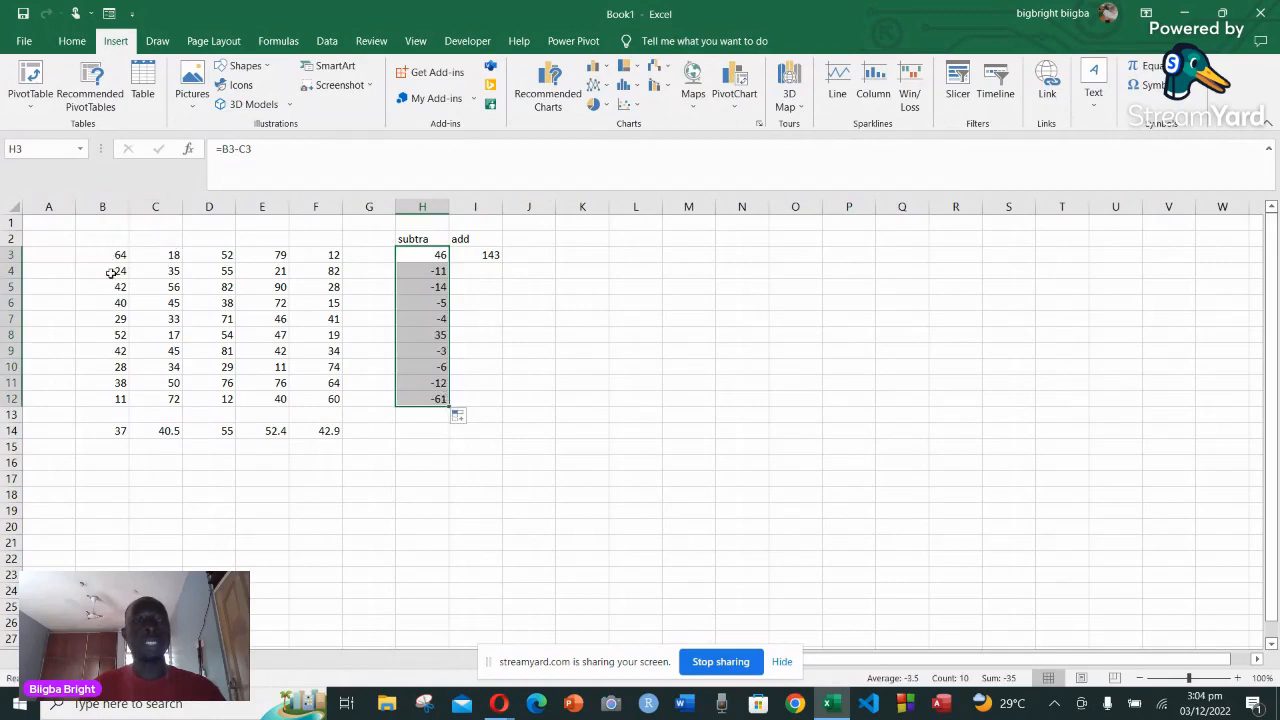
left_click(488, 255)
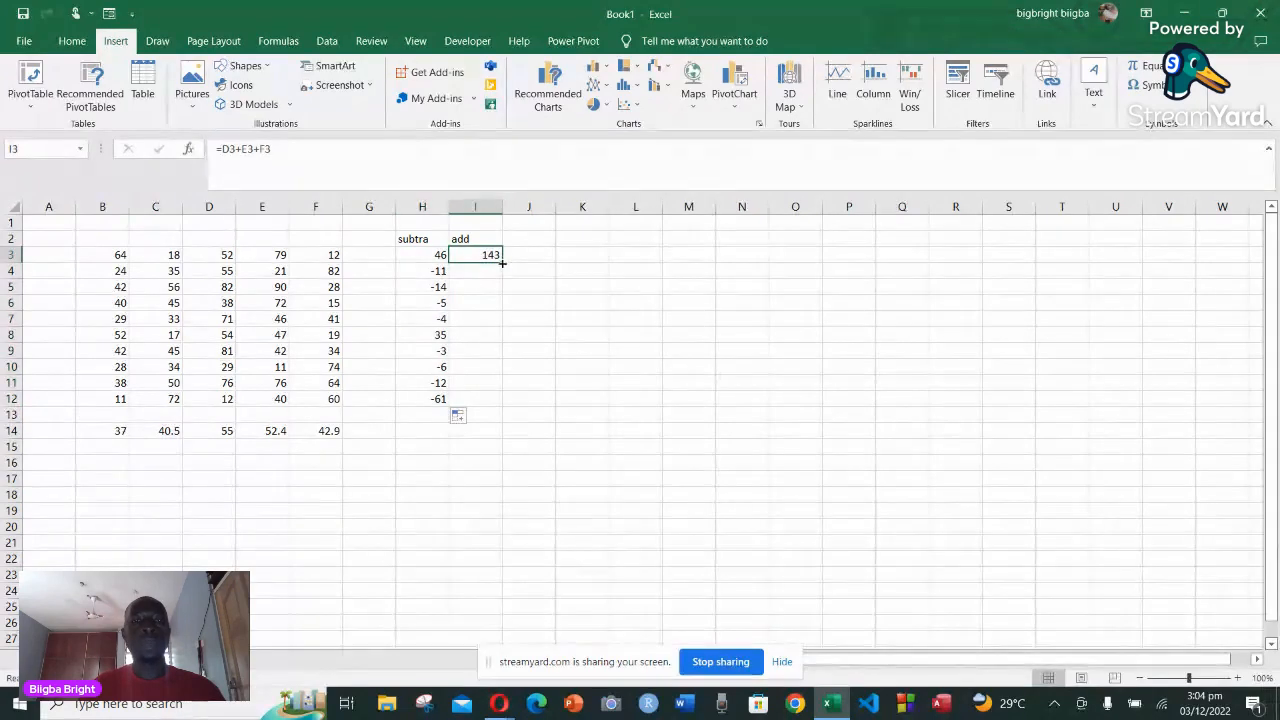
left_click_drag(502, 262, 500, 400)
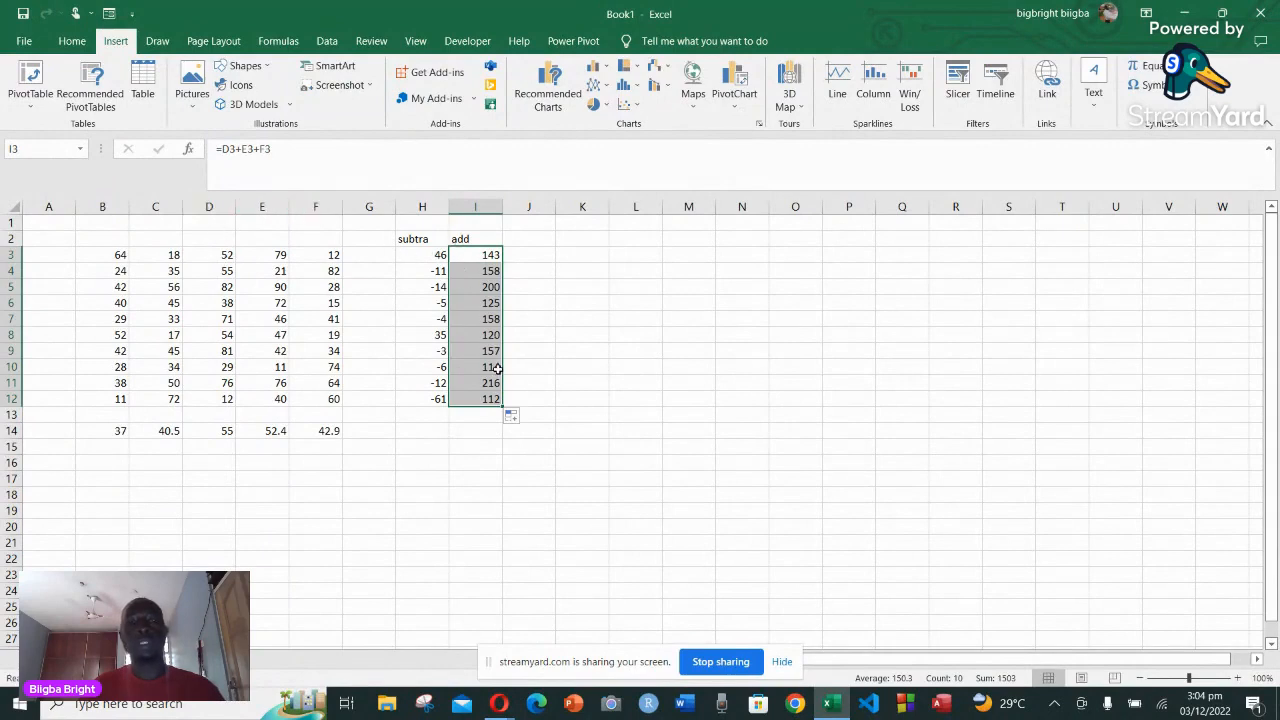
Enter the heading "%" in J2 and begin a formula with an equals sign in J3
left_click(540, 237)
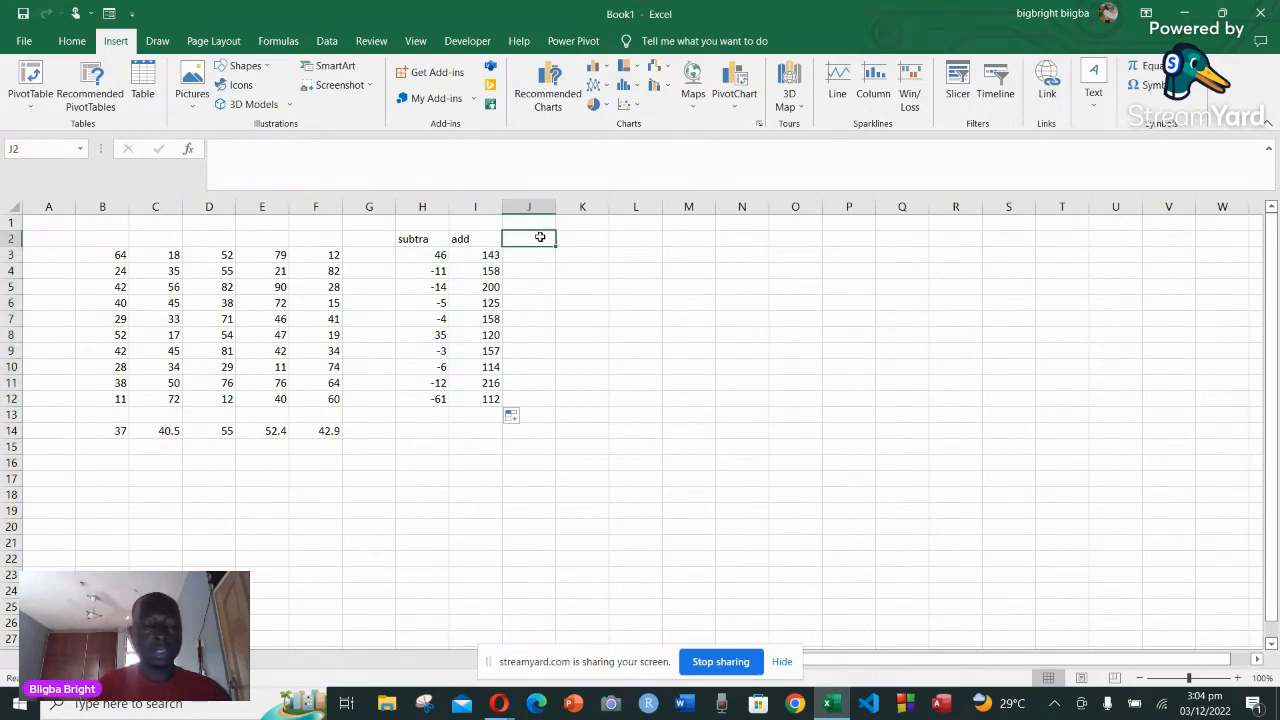
type("%")
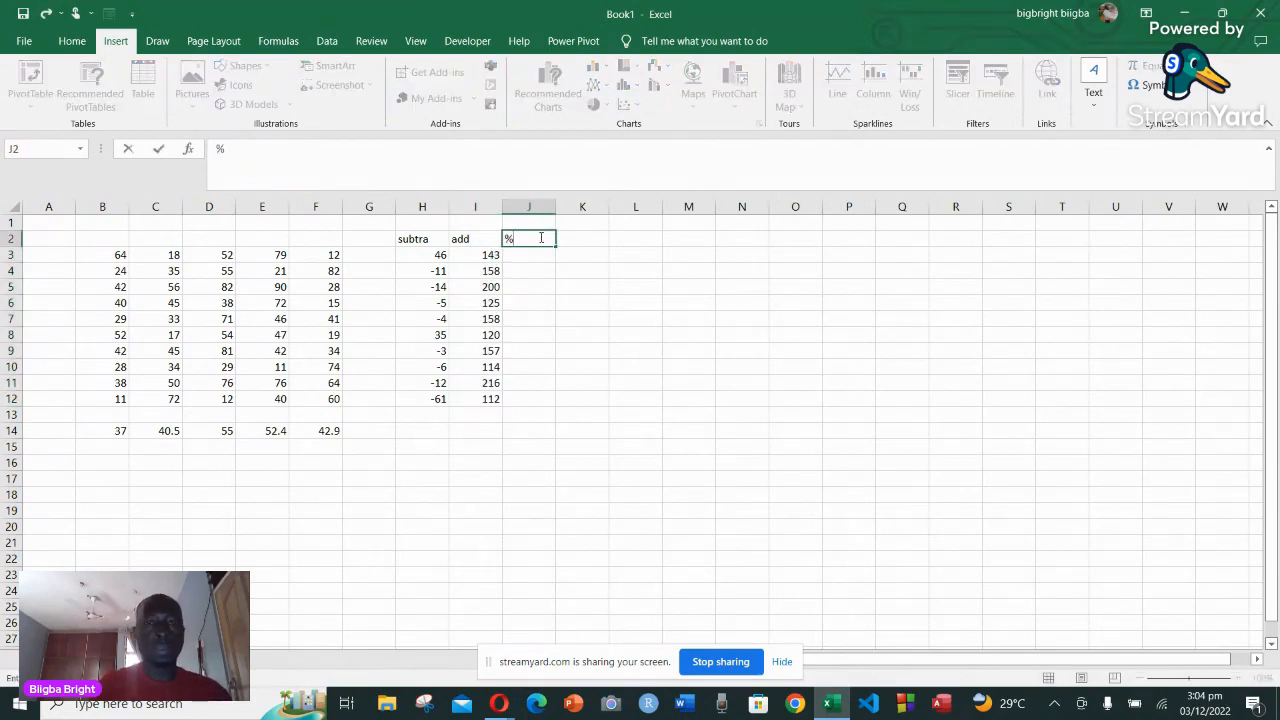
left_click(524, 254)
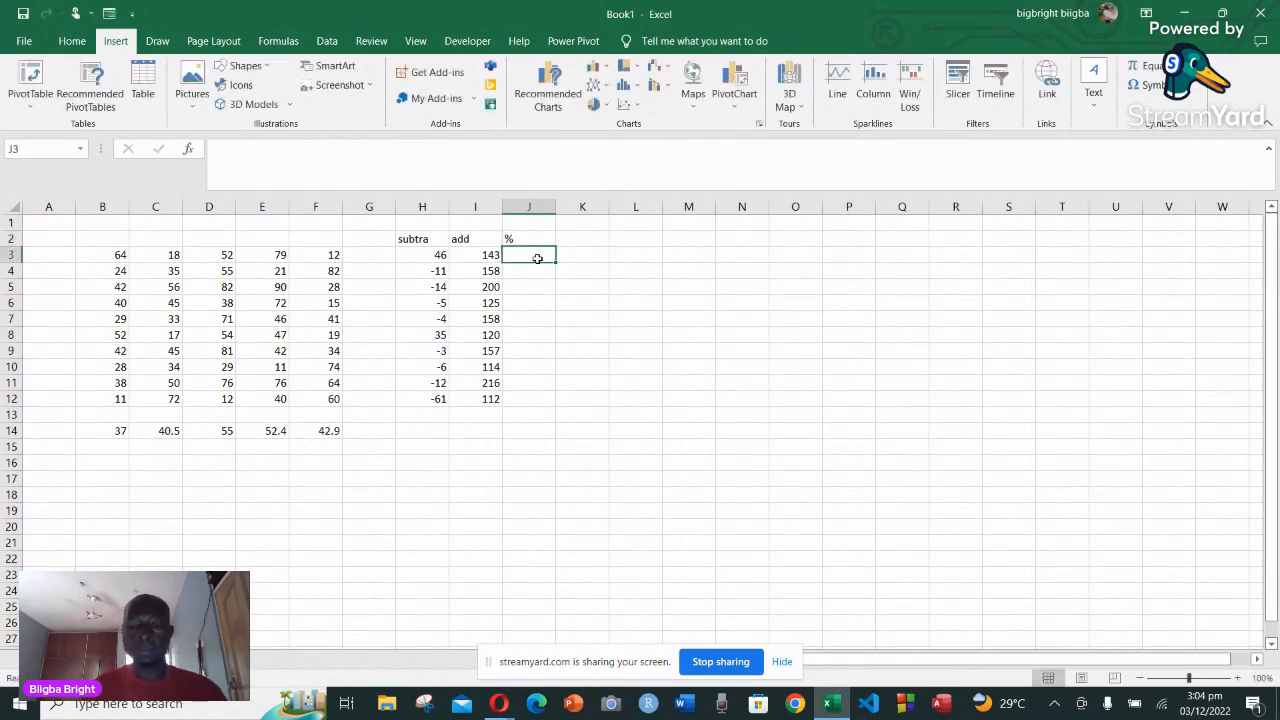
type("=")
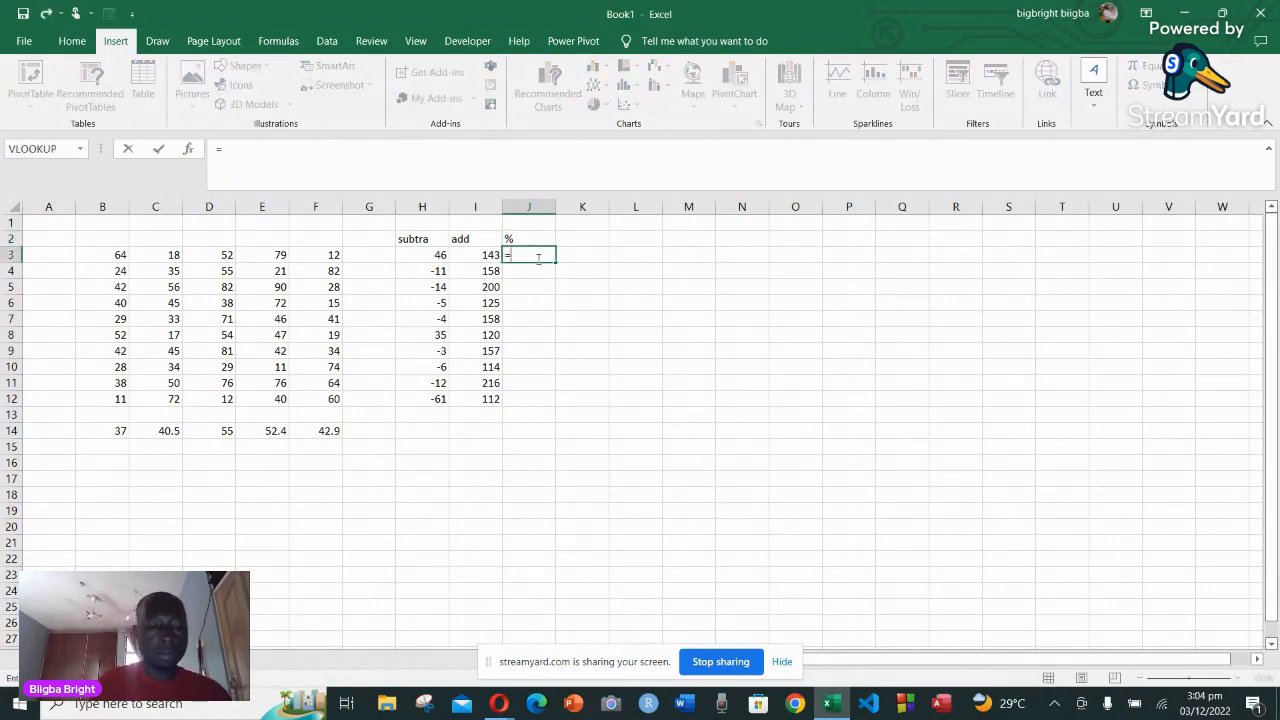
Try to start the J3 formula with a percent sign before the B3 reference, and remove the percent sign
type("%")
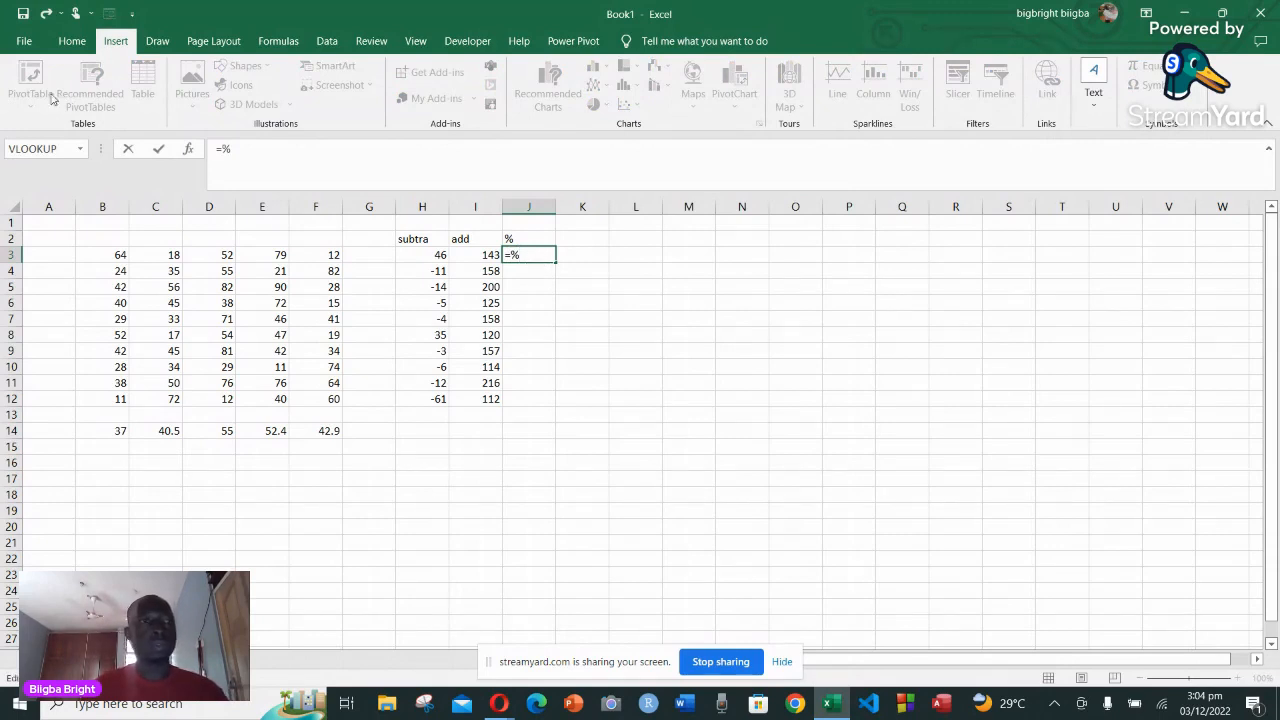
left_click(87, 48)
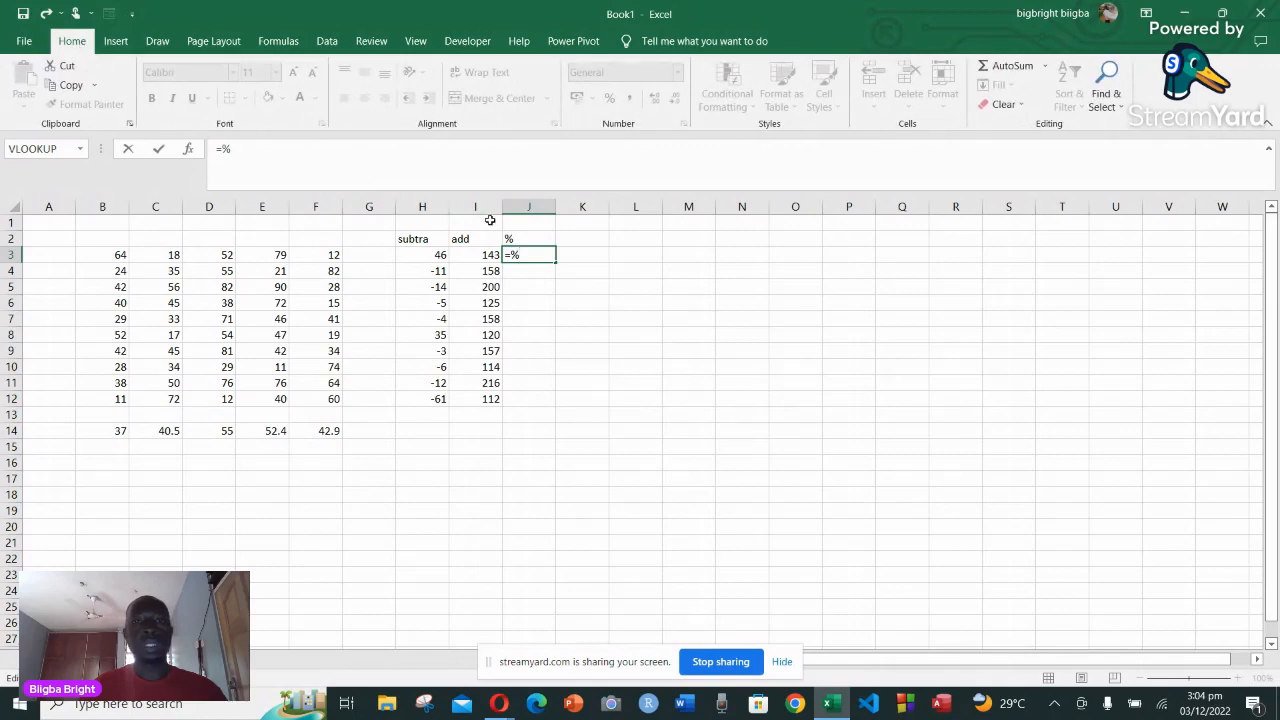
left_click(118, 255)
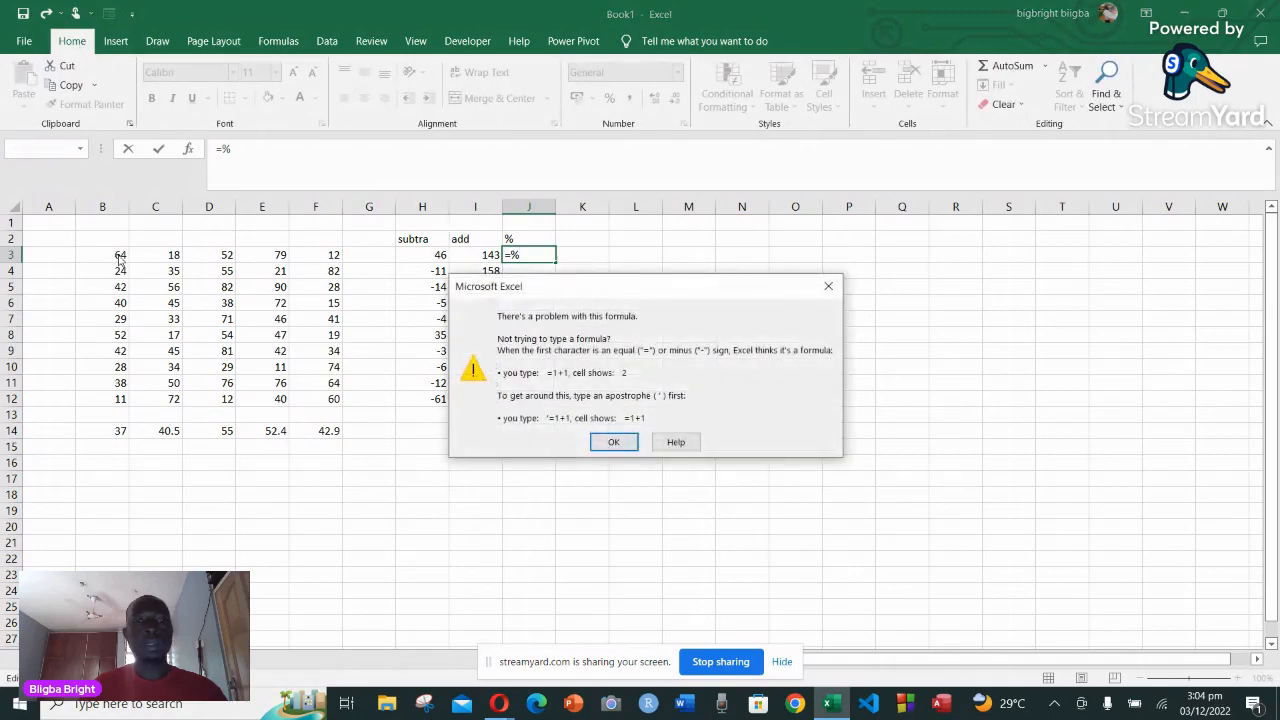
left_click(827, 288)
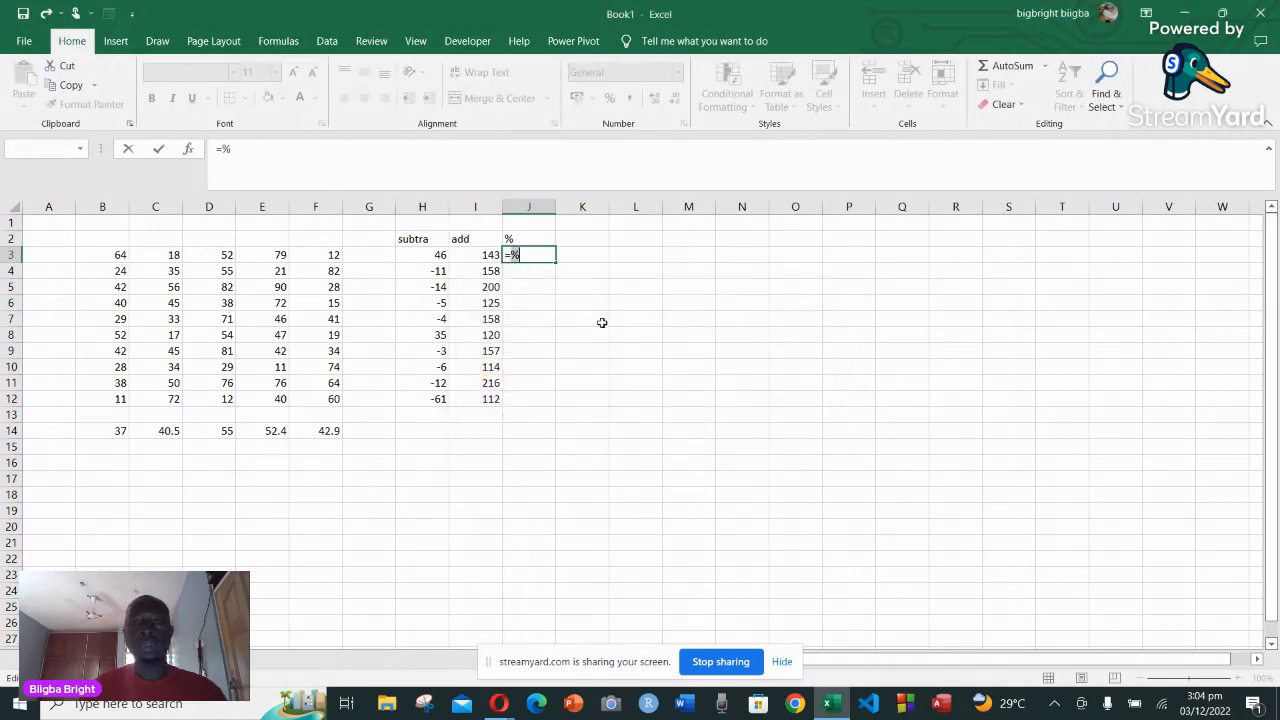
key("BackSpace")
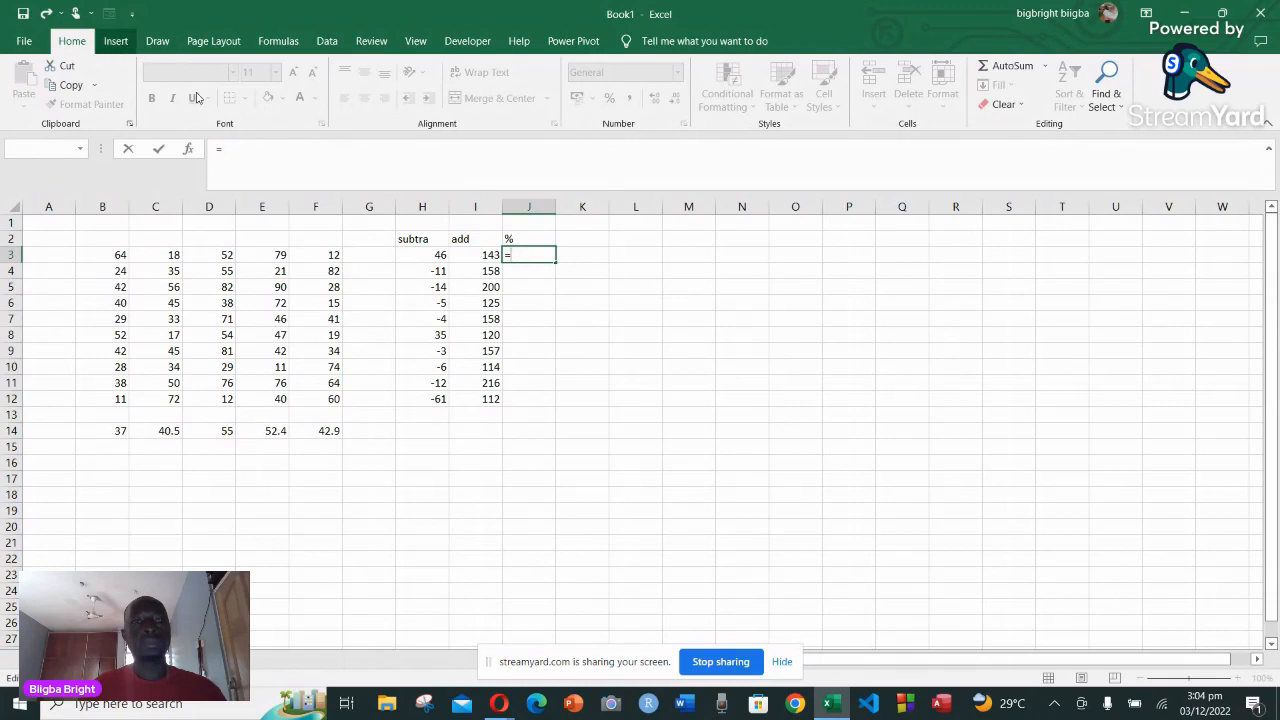
Discard the unfinished formula in J3 and reselect the empty cell
key("Escape")
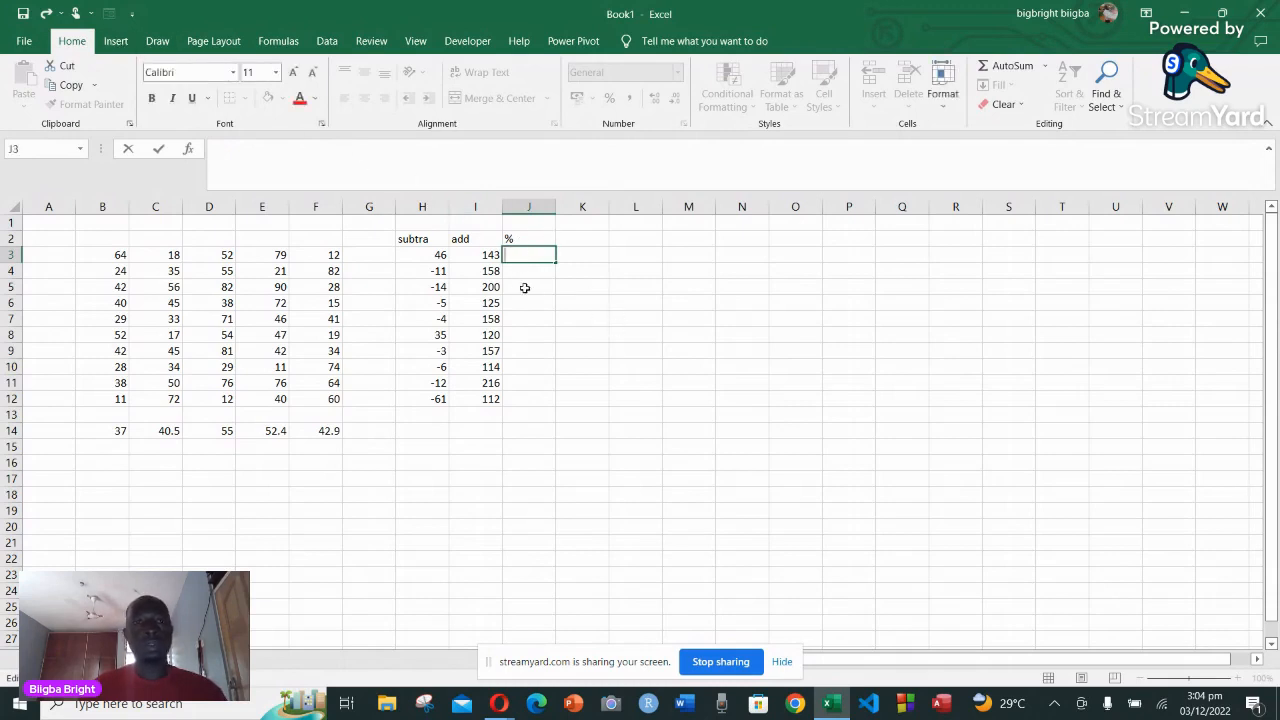
left_click(527, 273)
left_click(524, 253)
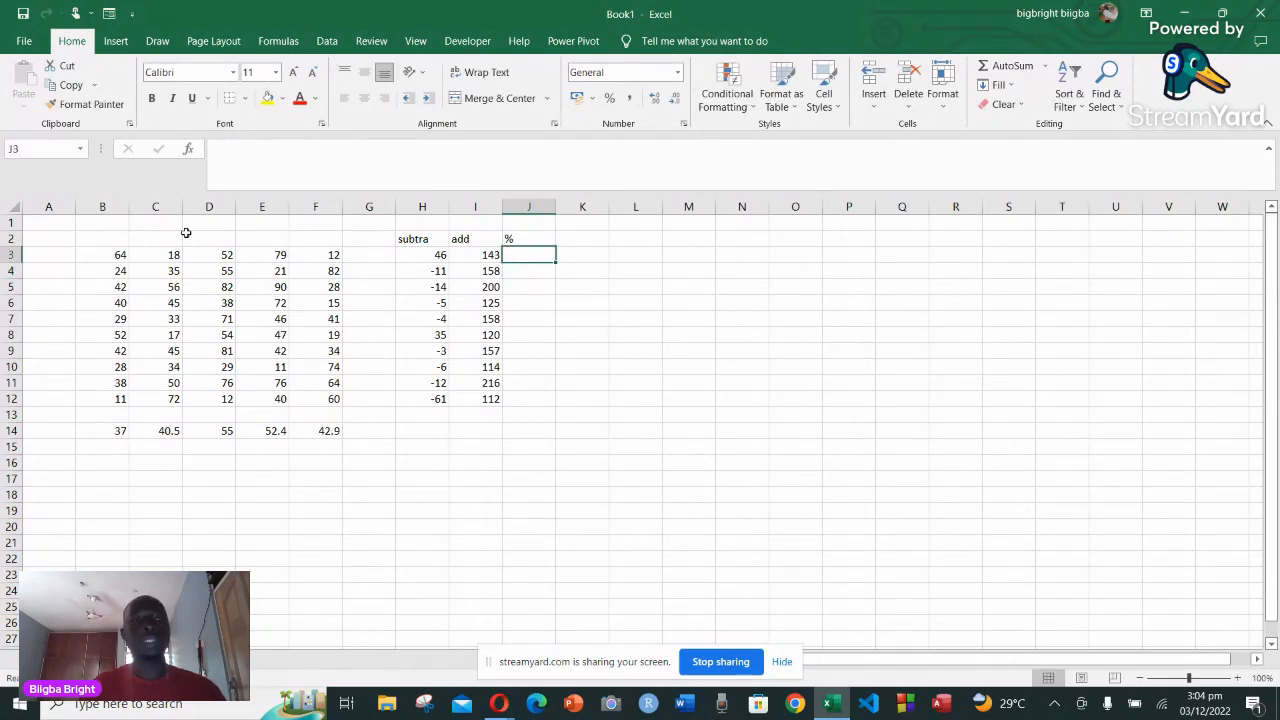
Try the Percentage number format on J3 and on B3, and undo both format changes
left_click(120, 256)
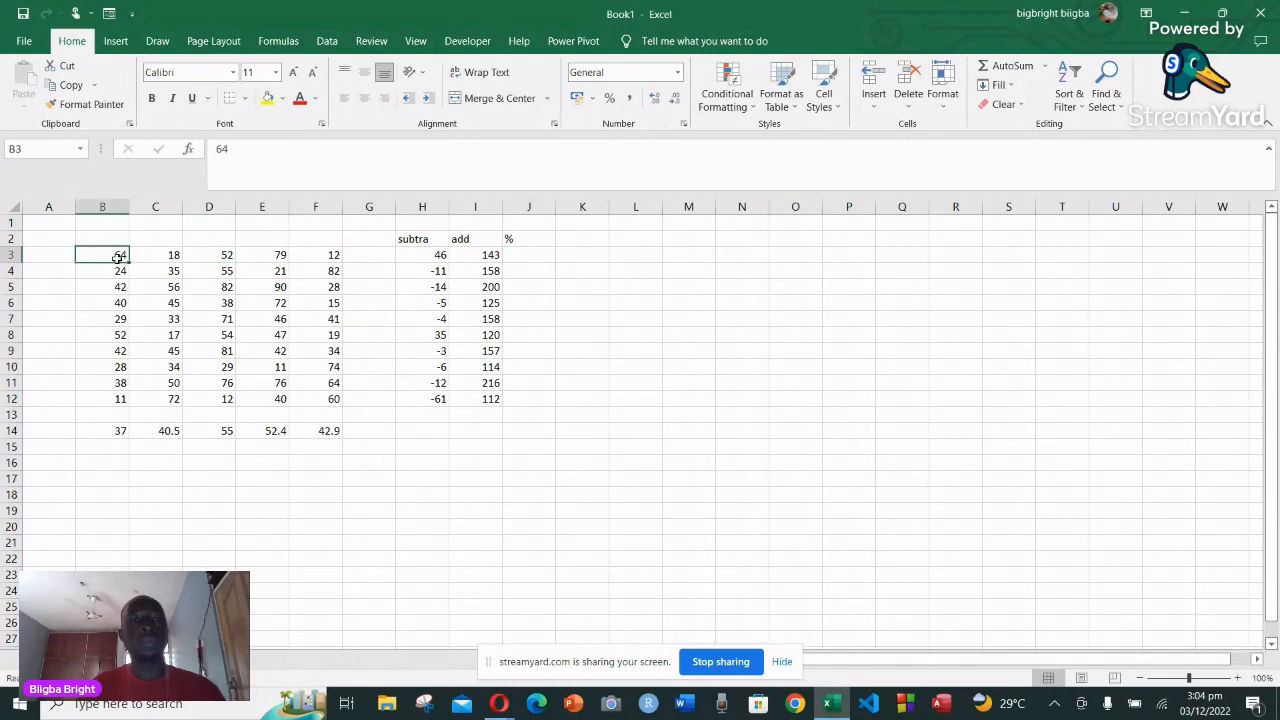
left_click(520, 259)
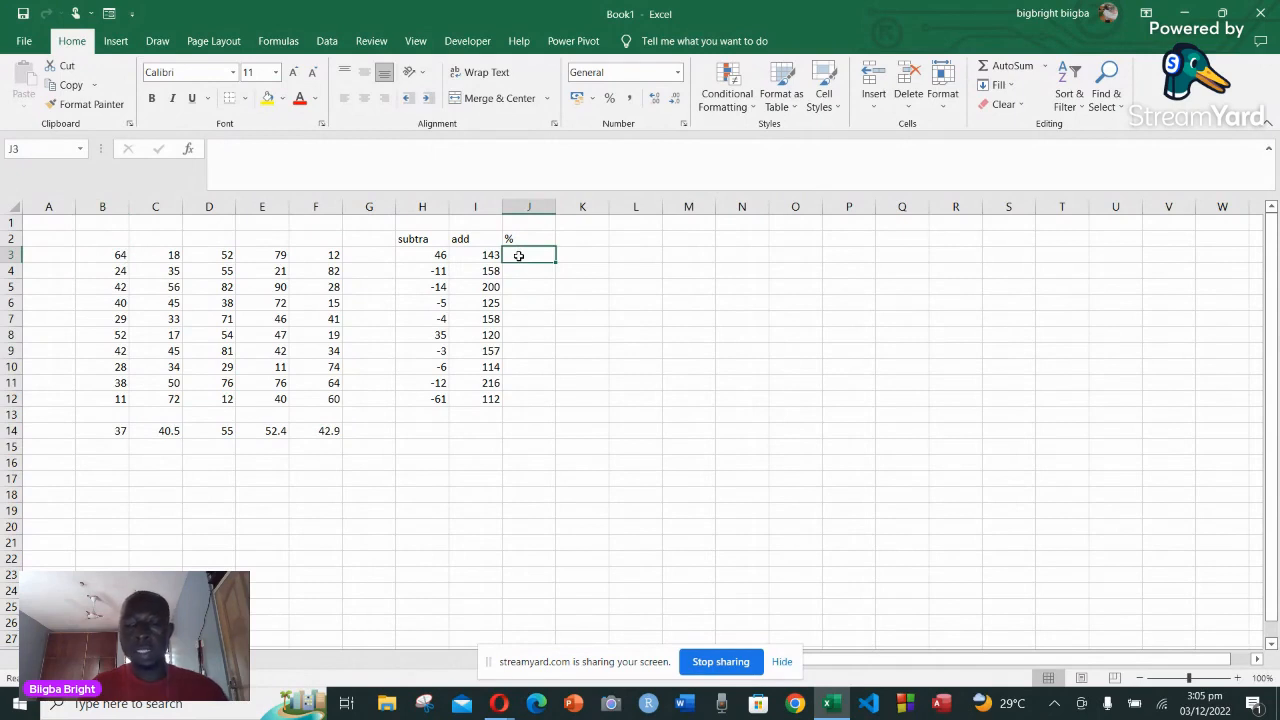
left_click(609, 98)
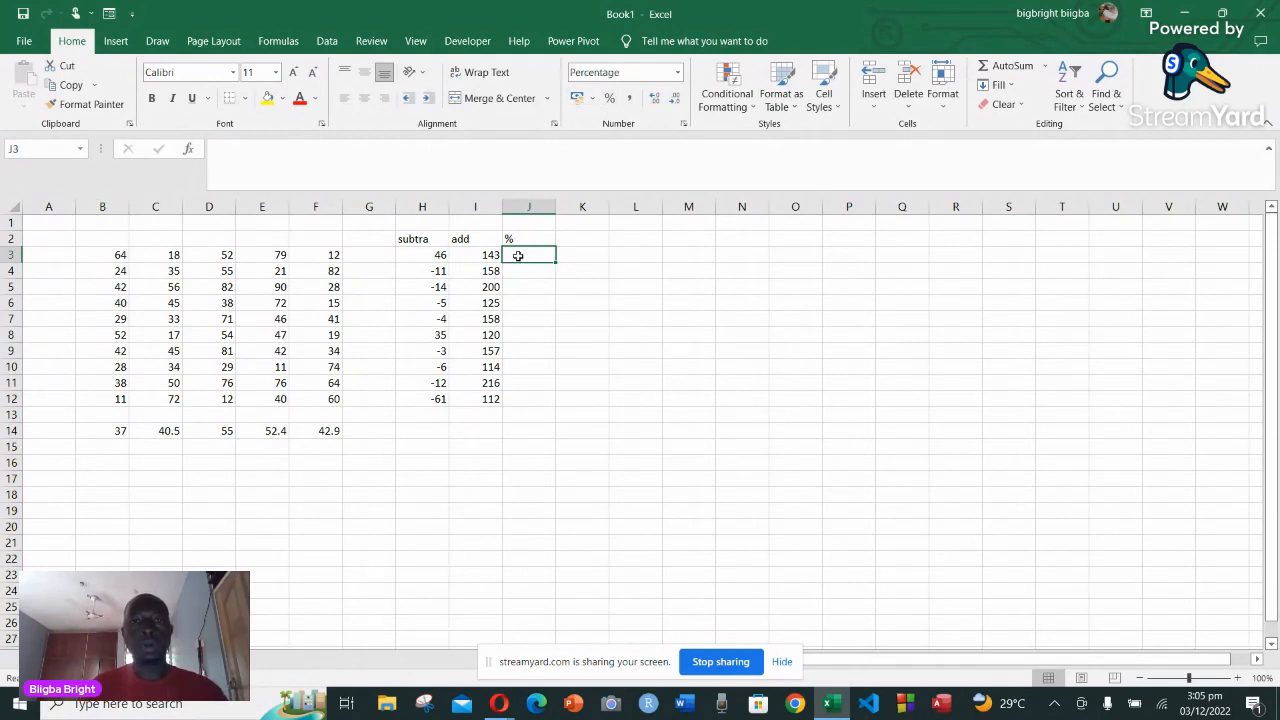
left_click(117, 254)
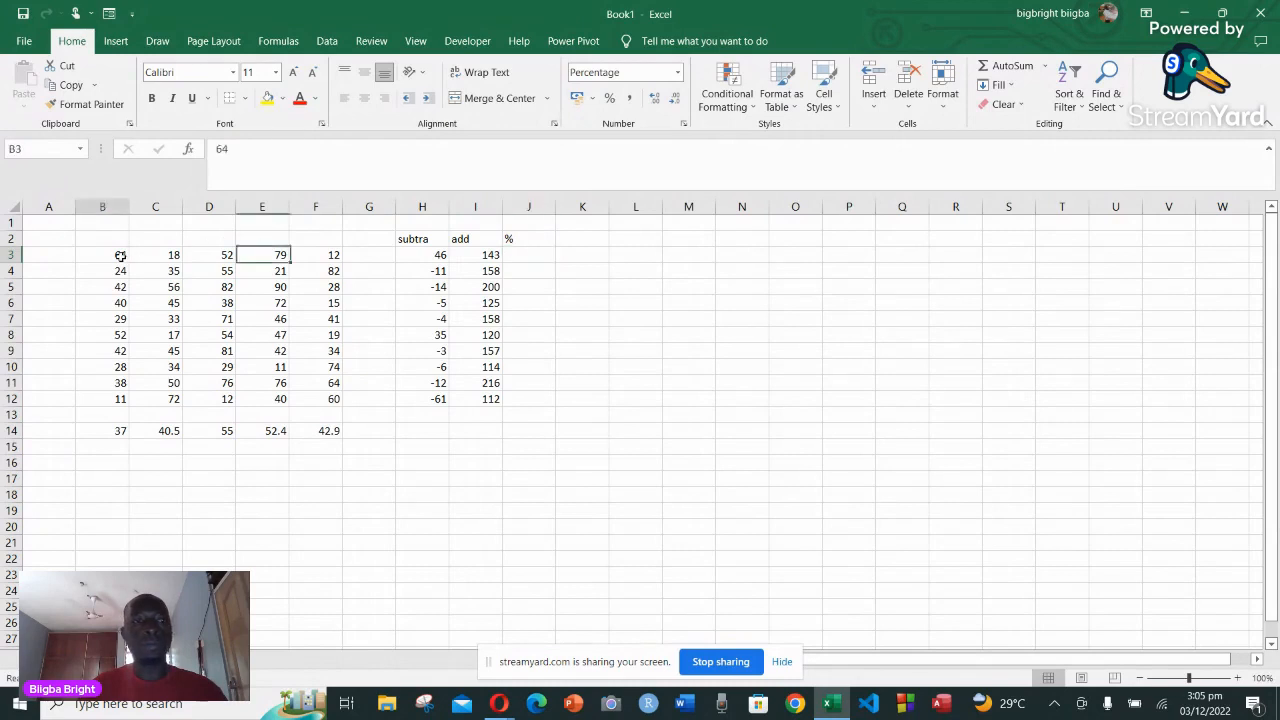
left_click(609, 98)
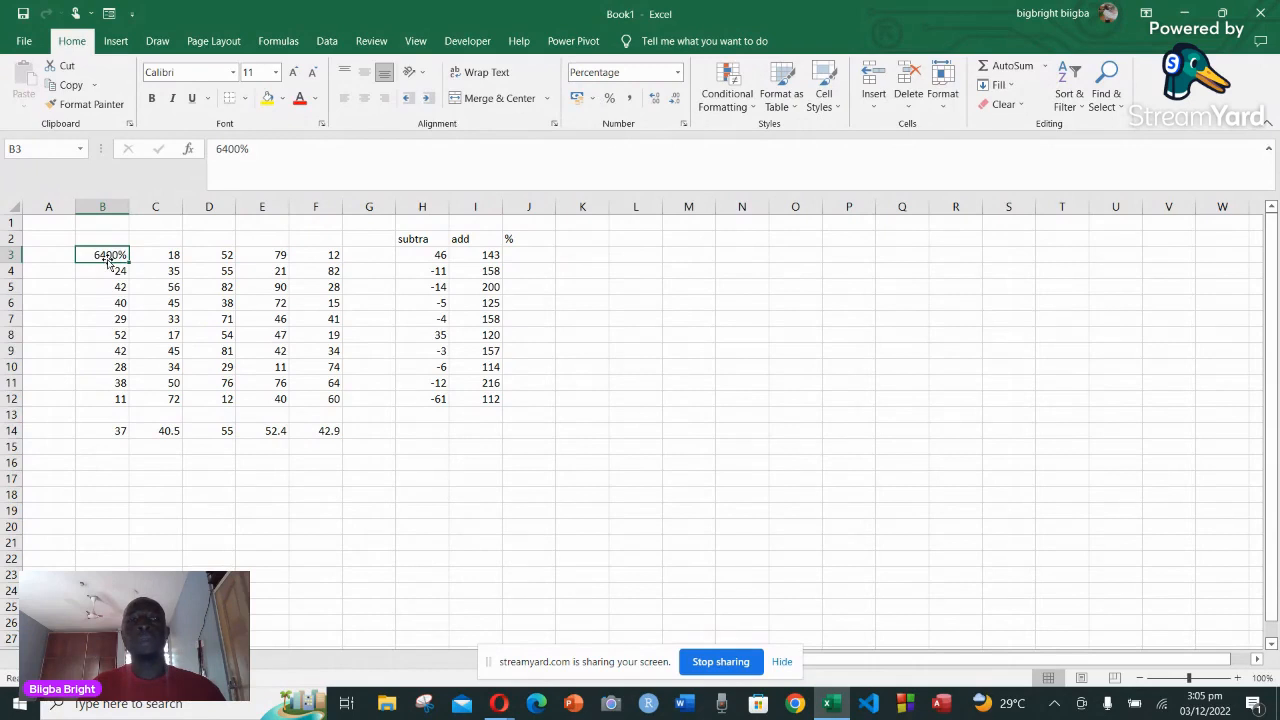
key("ctrl+z")
key("ctrl+z")
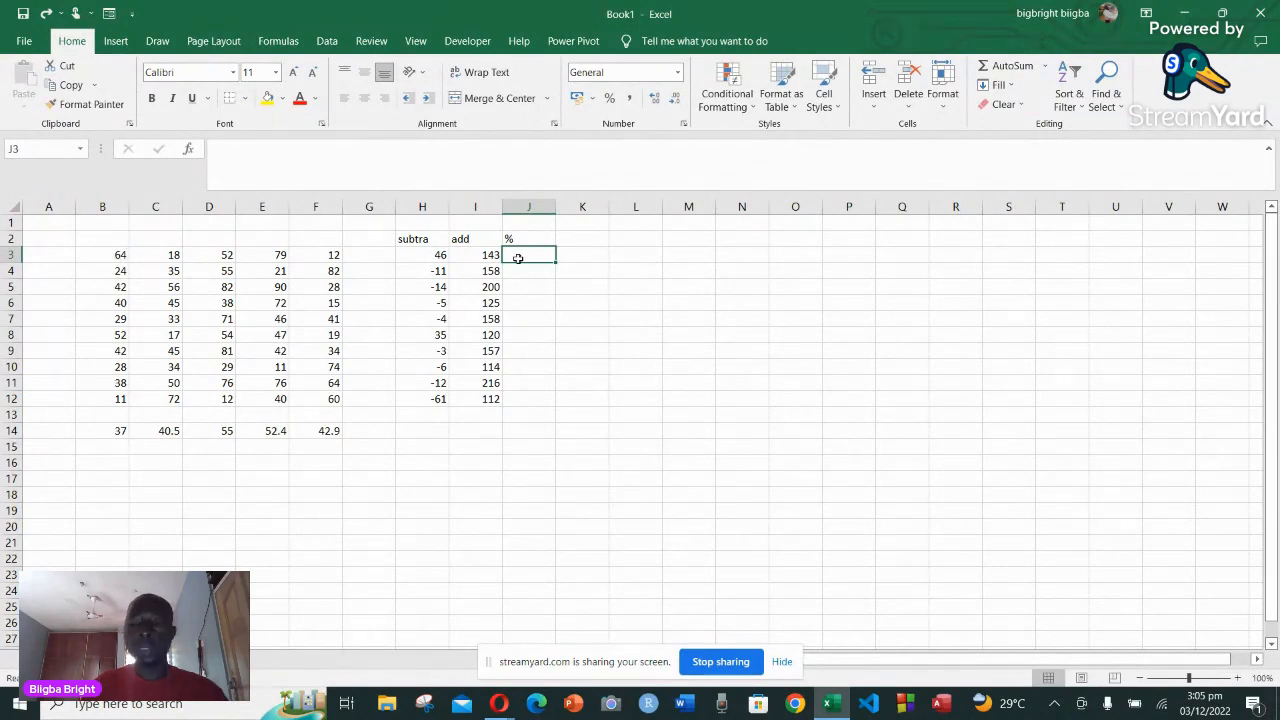
Enter the formula =SUM(B3:B12) in J3 to total the first data column
type("=")
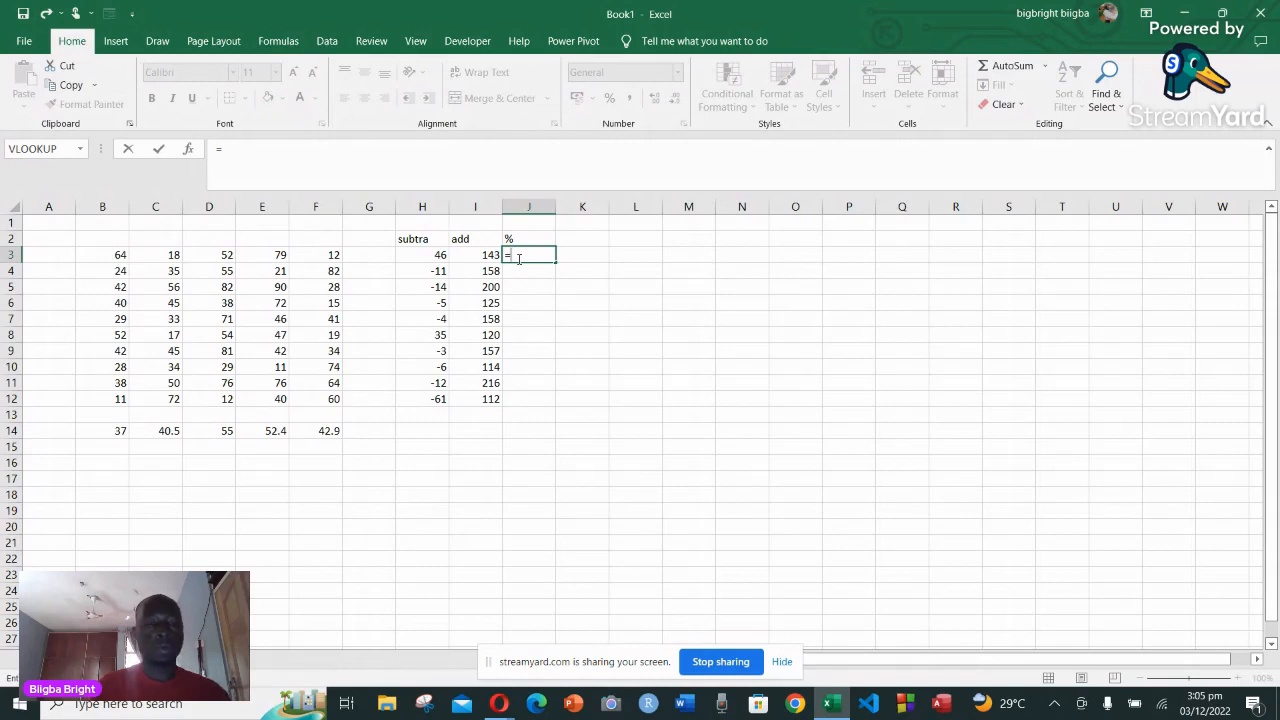
type("Sum")
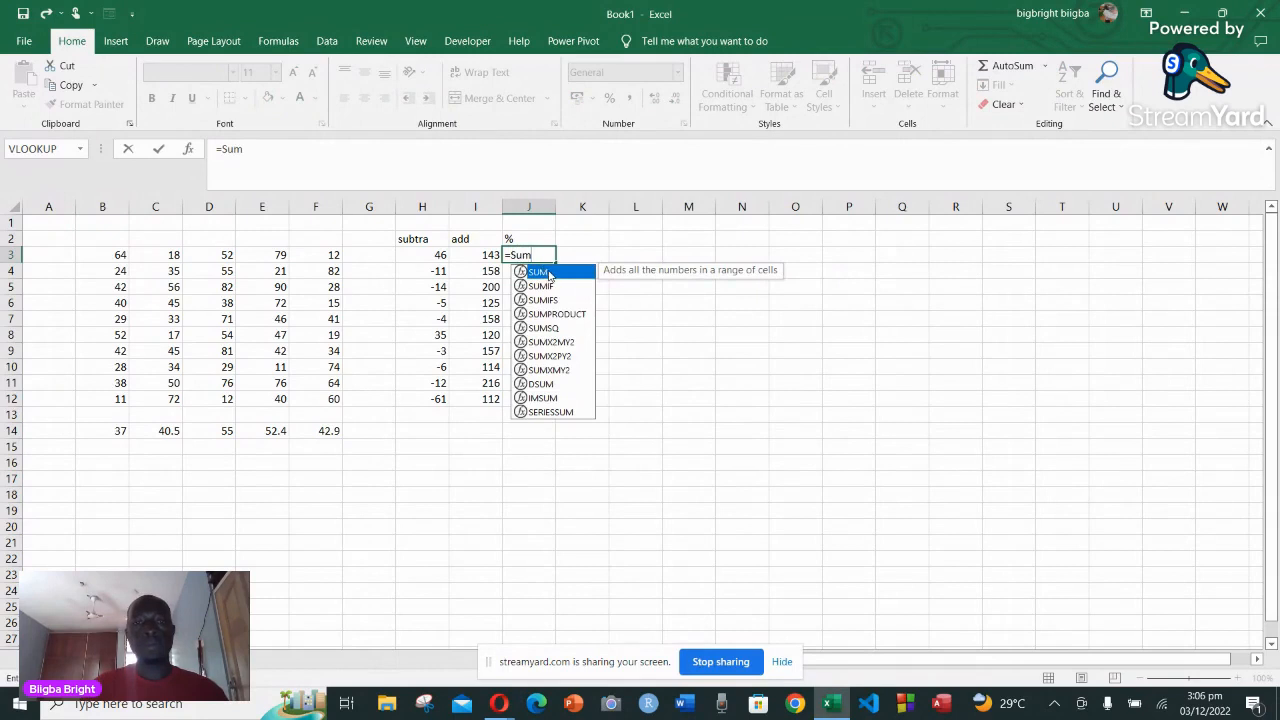
double_click(543, 272)
left_click_drag(118, 254, 119, 398)
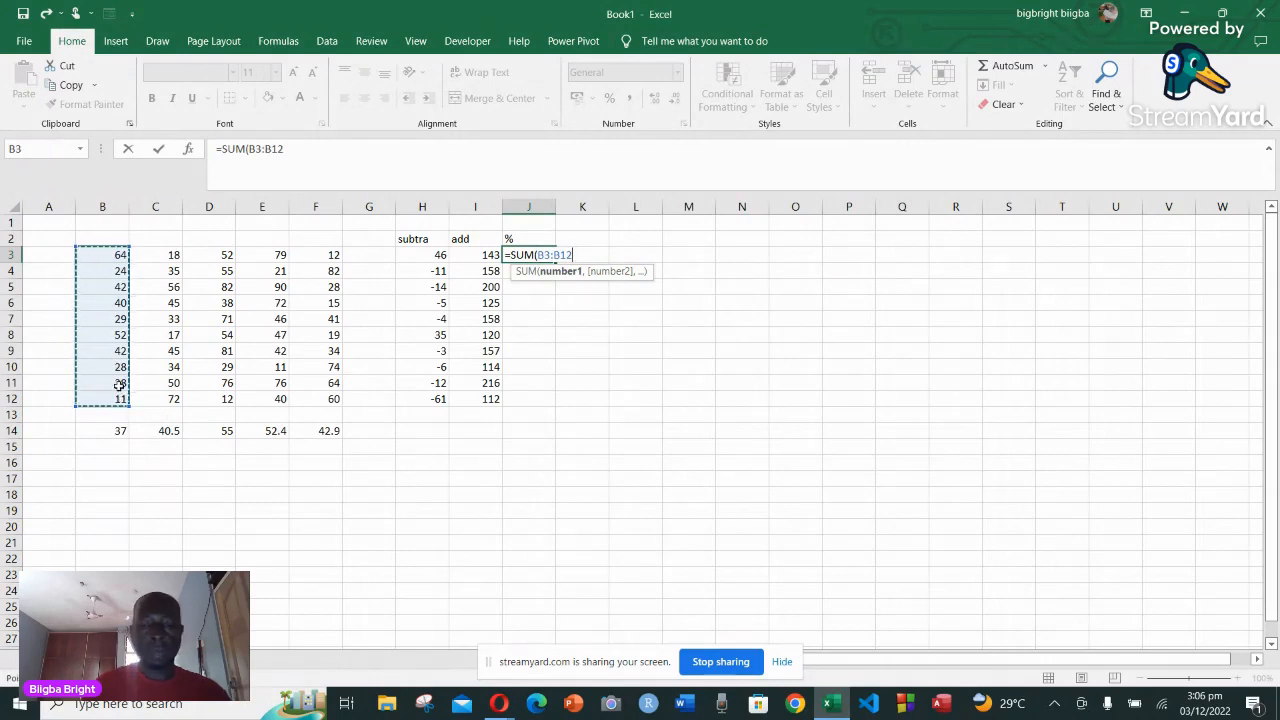
type(")")
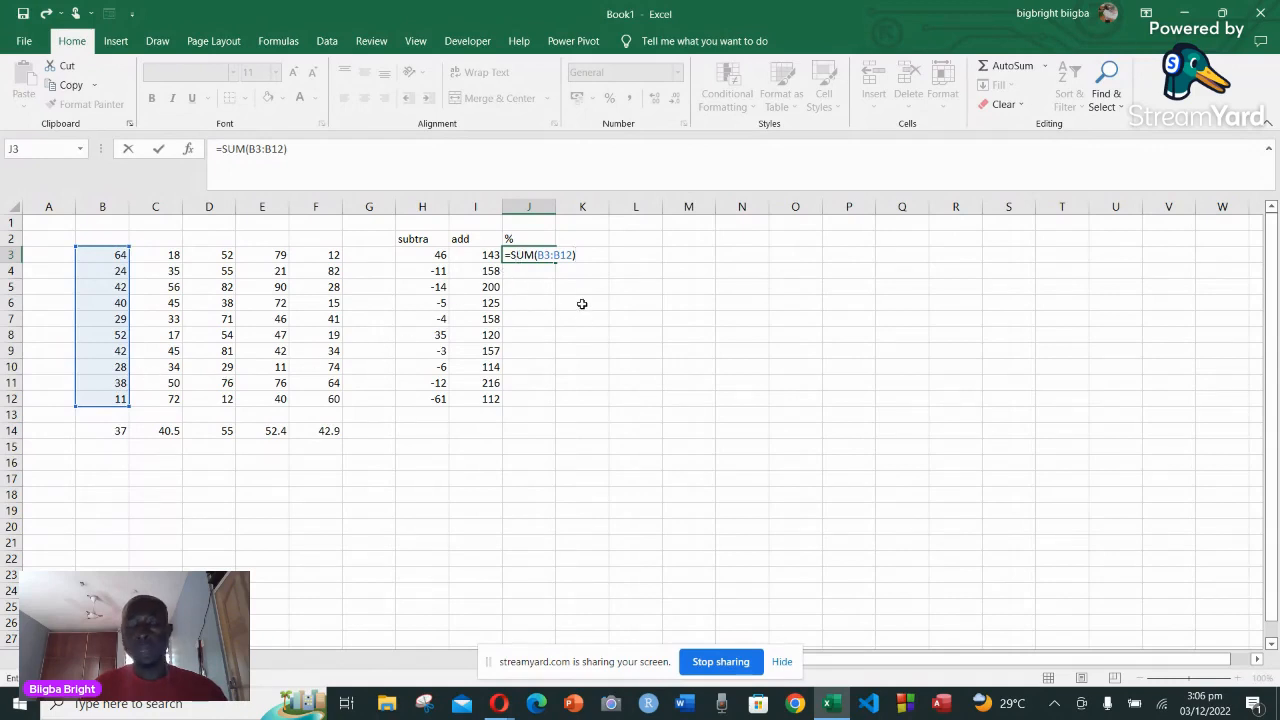
key("Left")
key("Left")
key("Left")
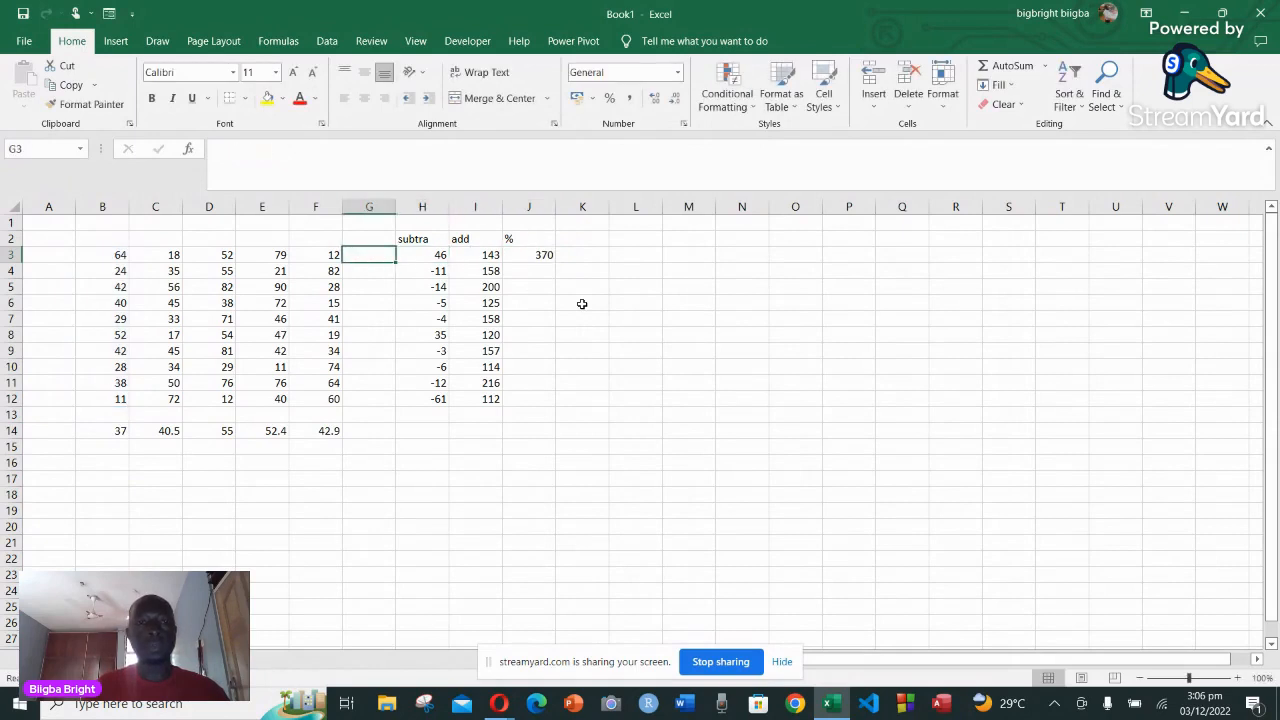
Replace the J3 formula with =B3/SUM(B3:B12)*100 to calculate B3's percentage of the column total
left_click(543, 252)
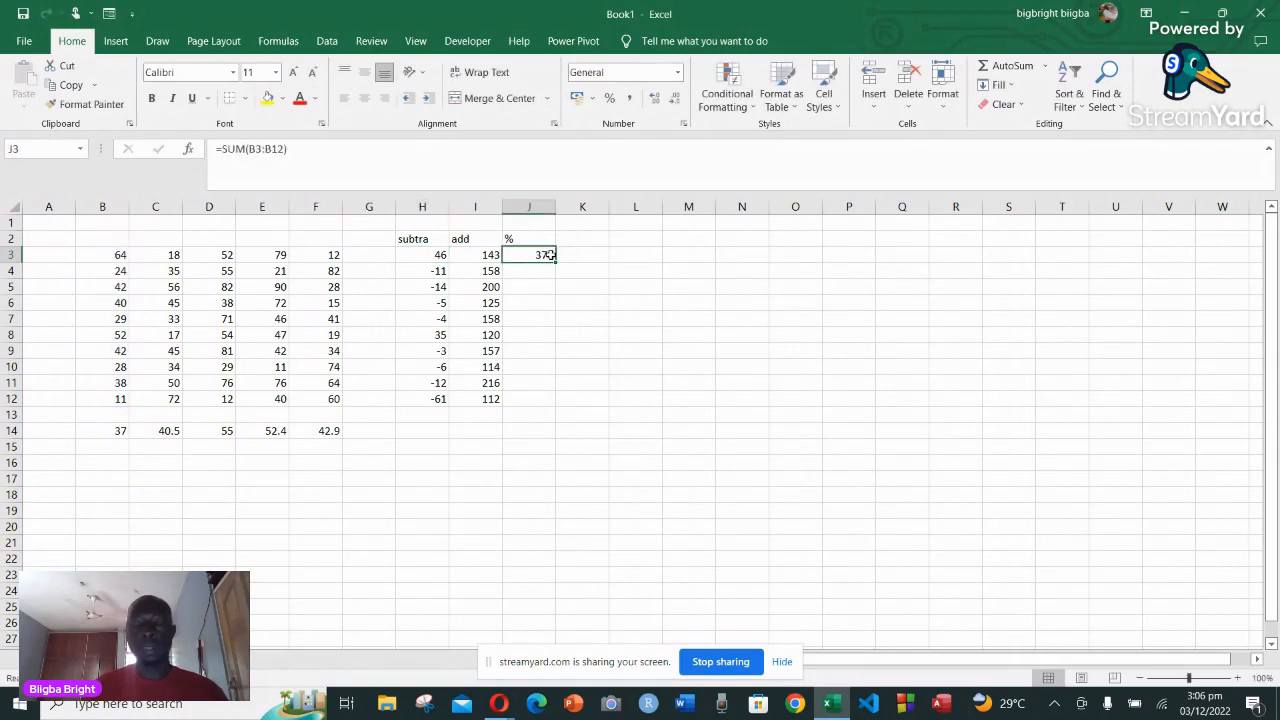
key("BackSpace")
type("=")
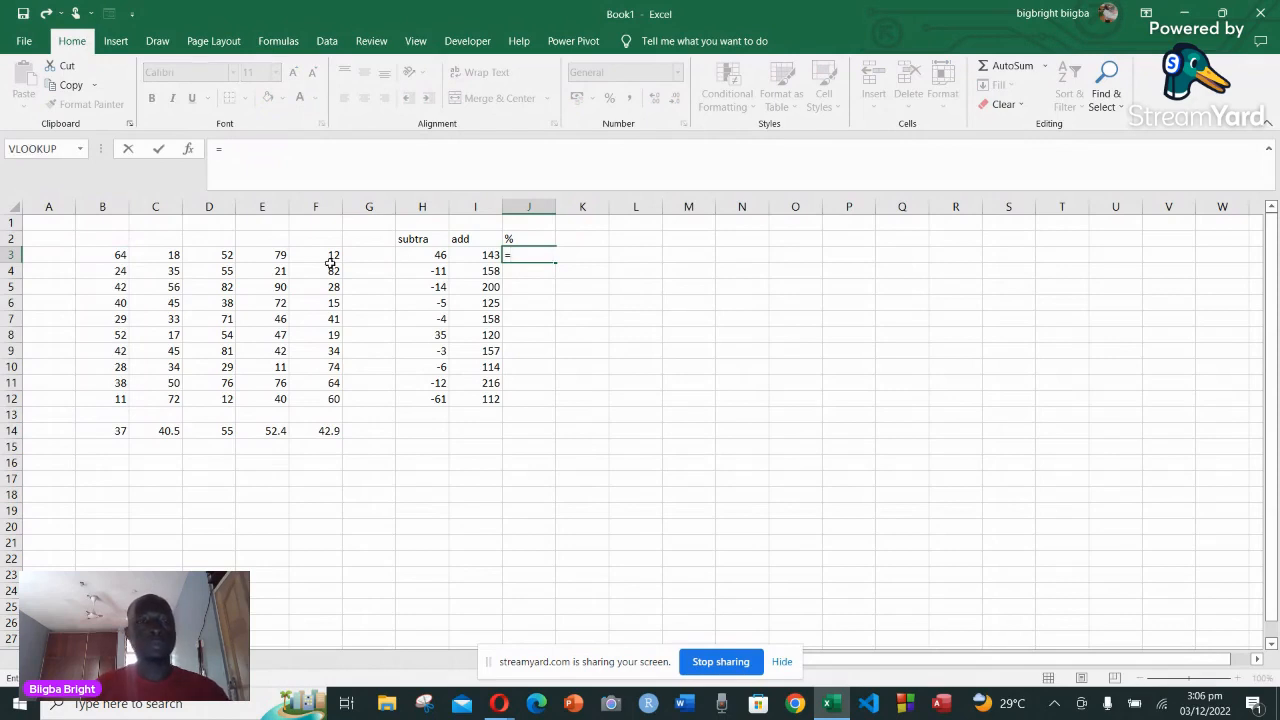
left_click(121, 256)
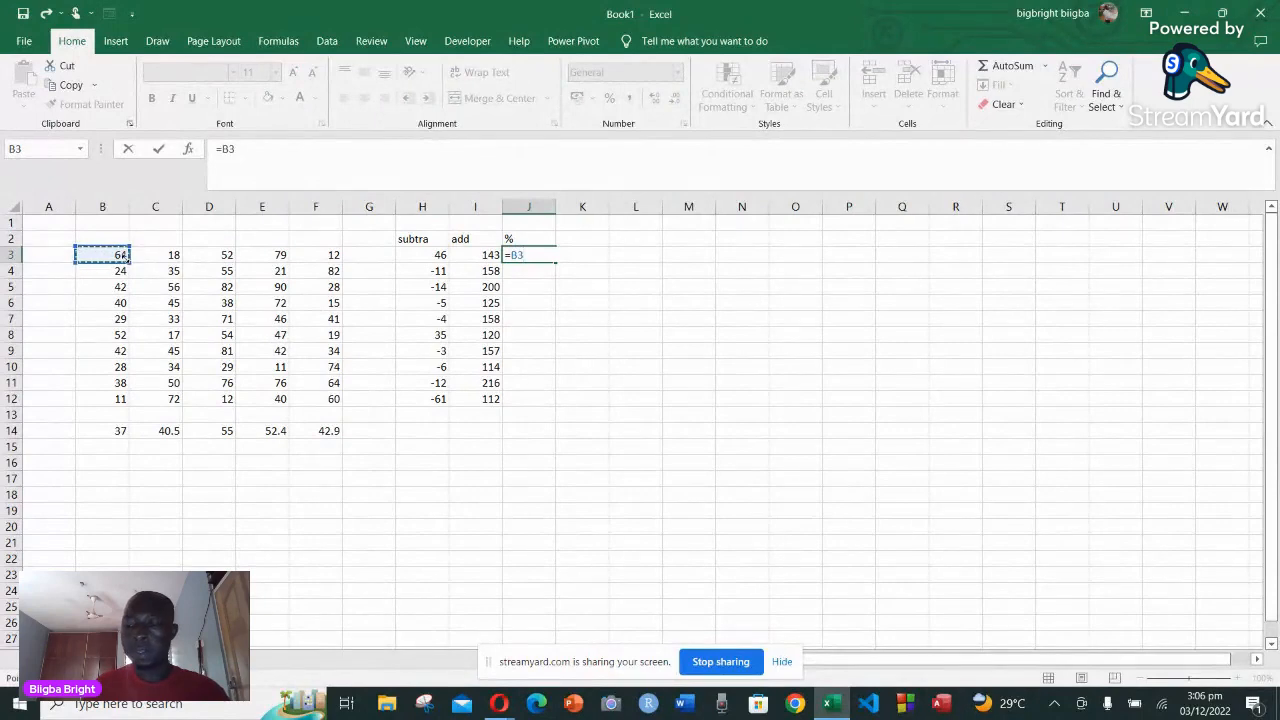
type("/")
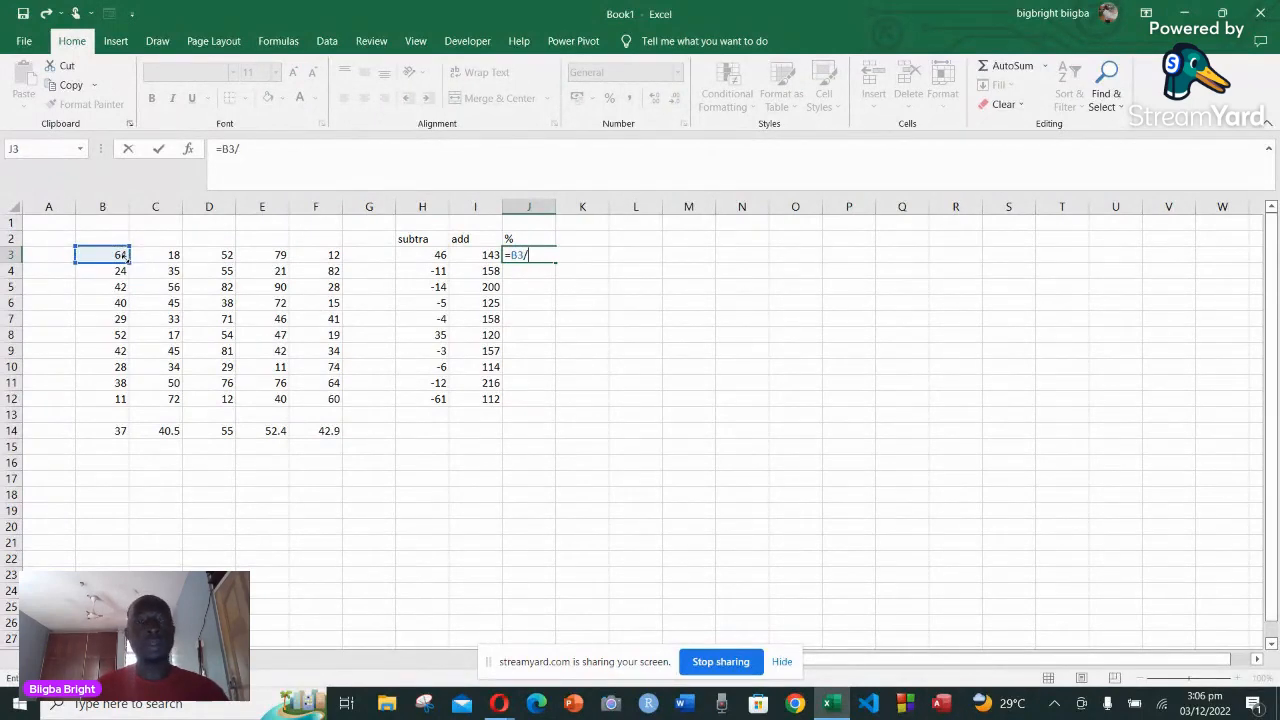
type("Sum")
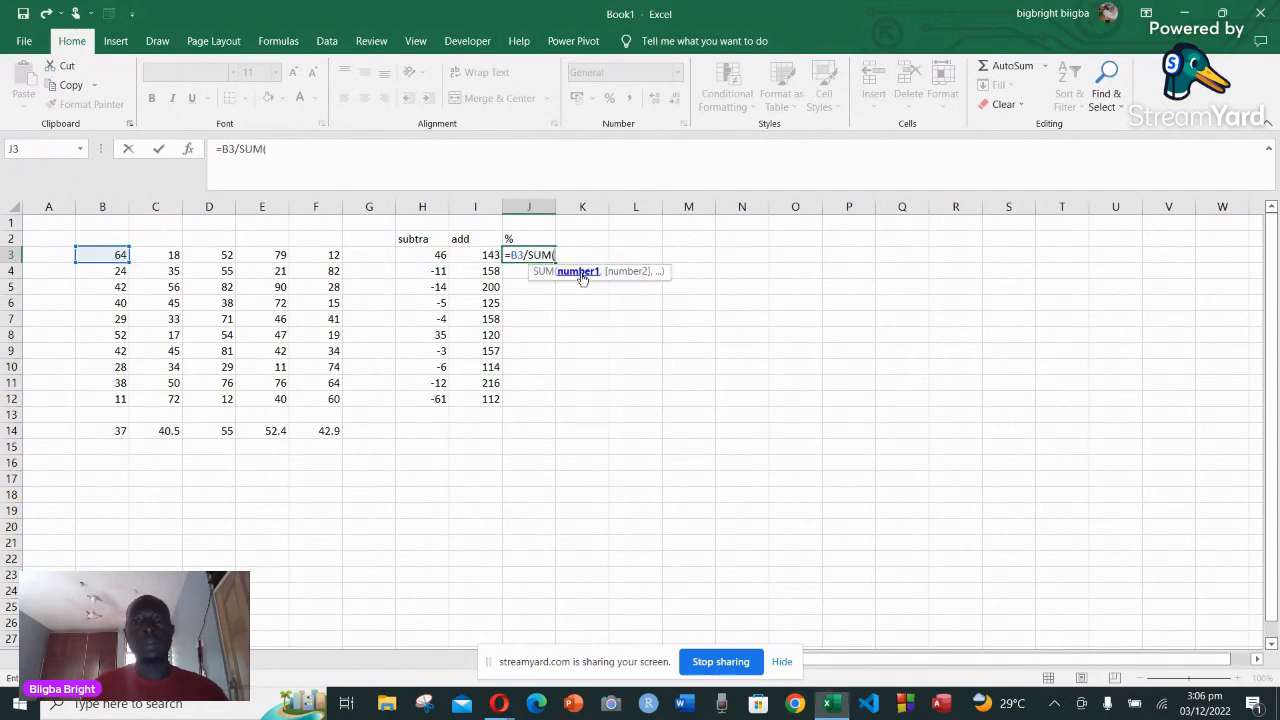
double_click(583, 276)
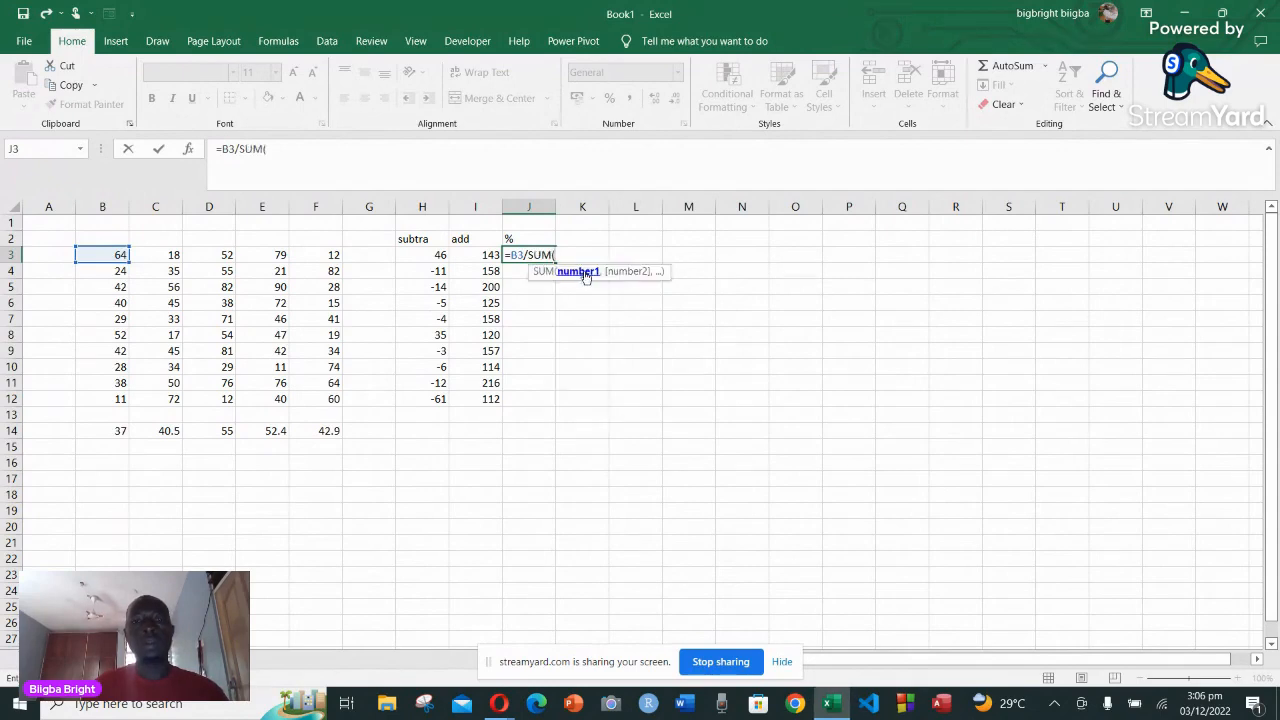
left_click(104, 255)
left_click_drag(104, 255, 106, 393)
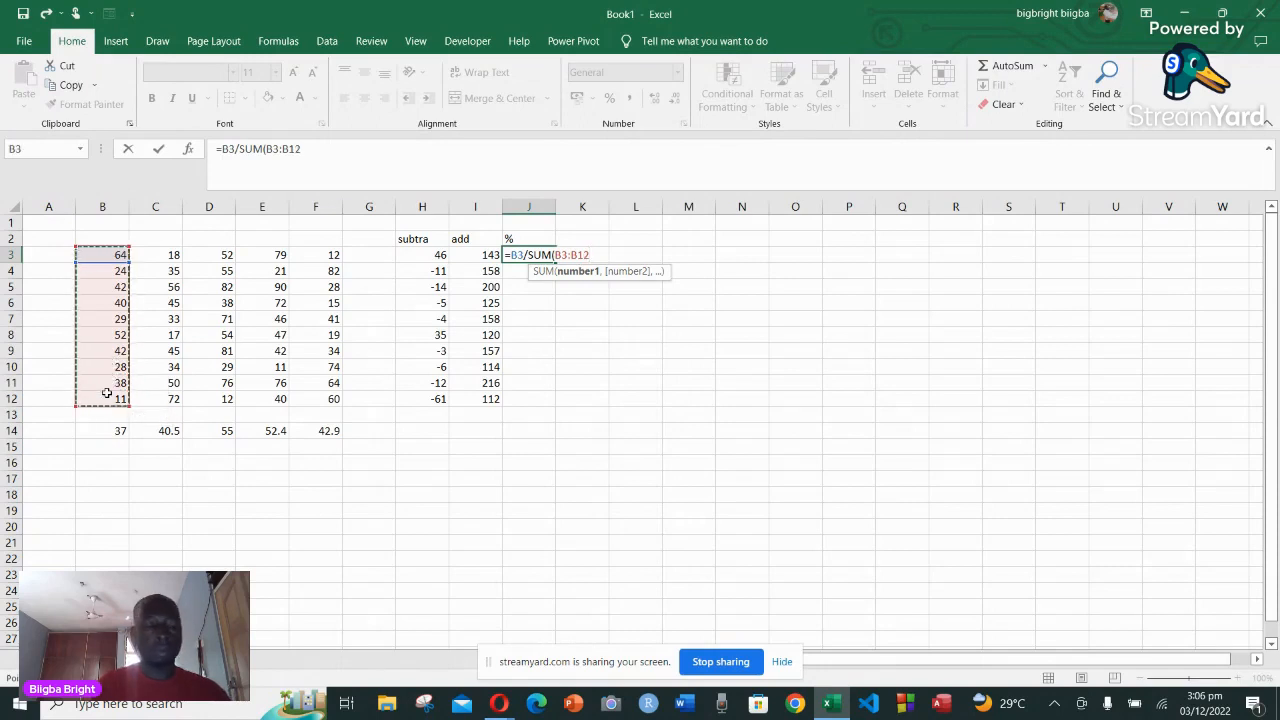
type(")")
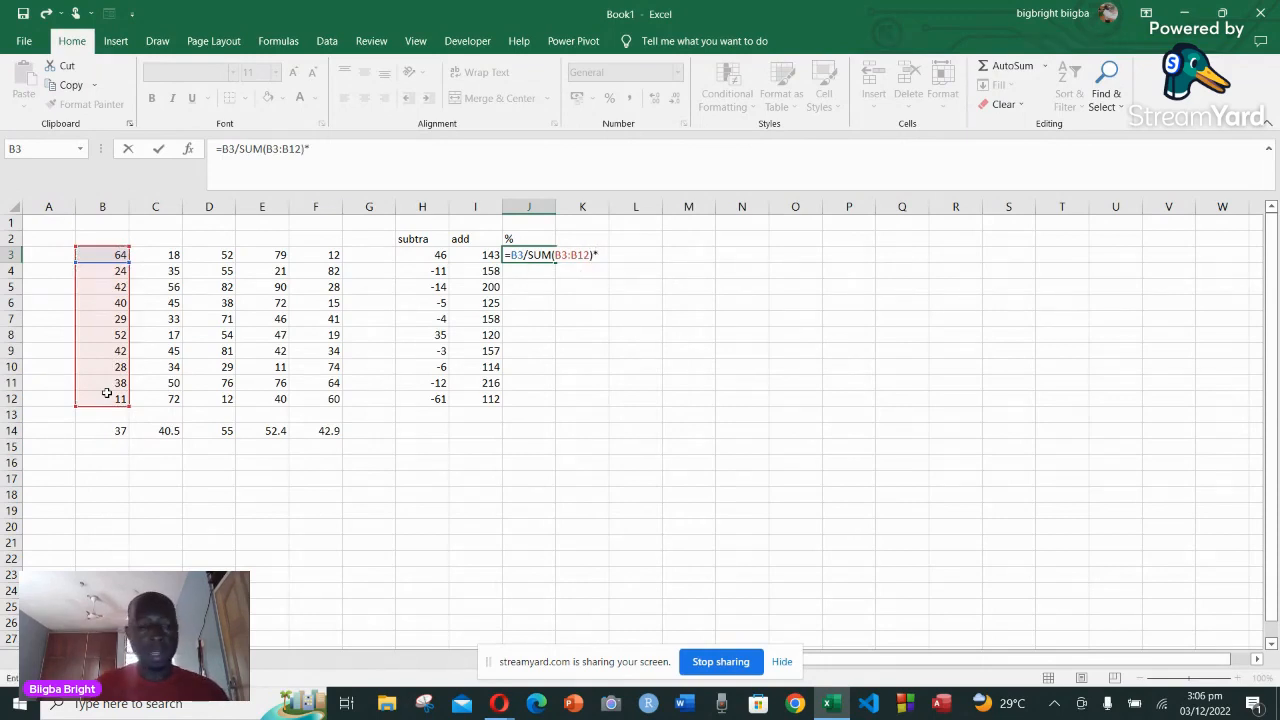
type("*100")
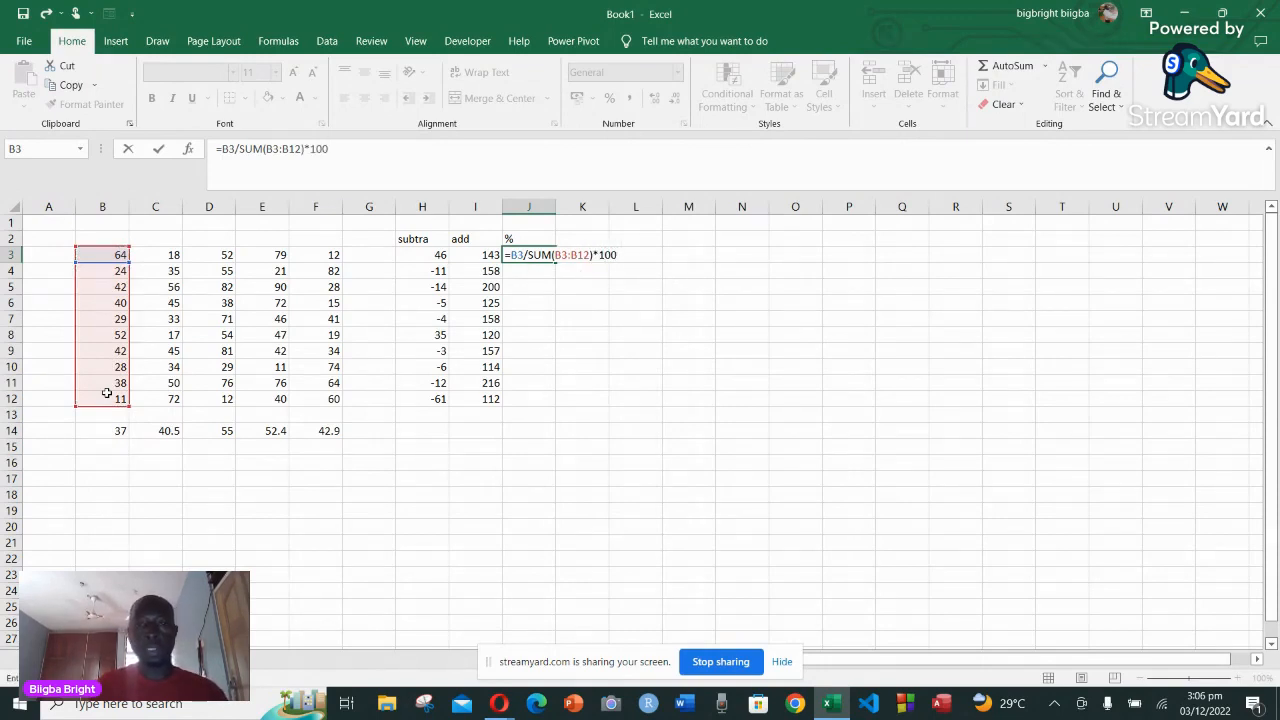
key("Return")
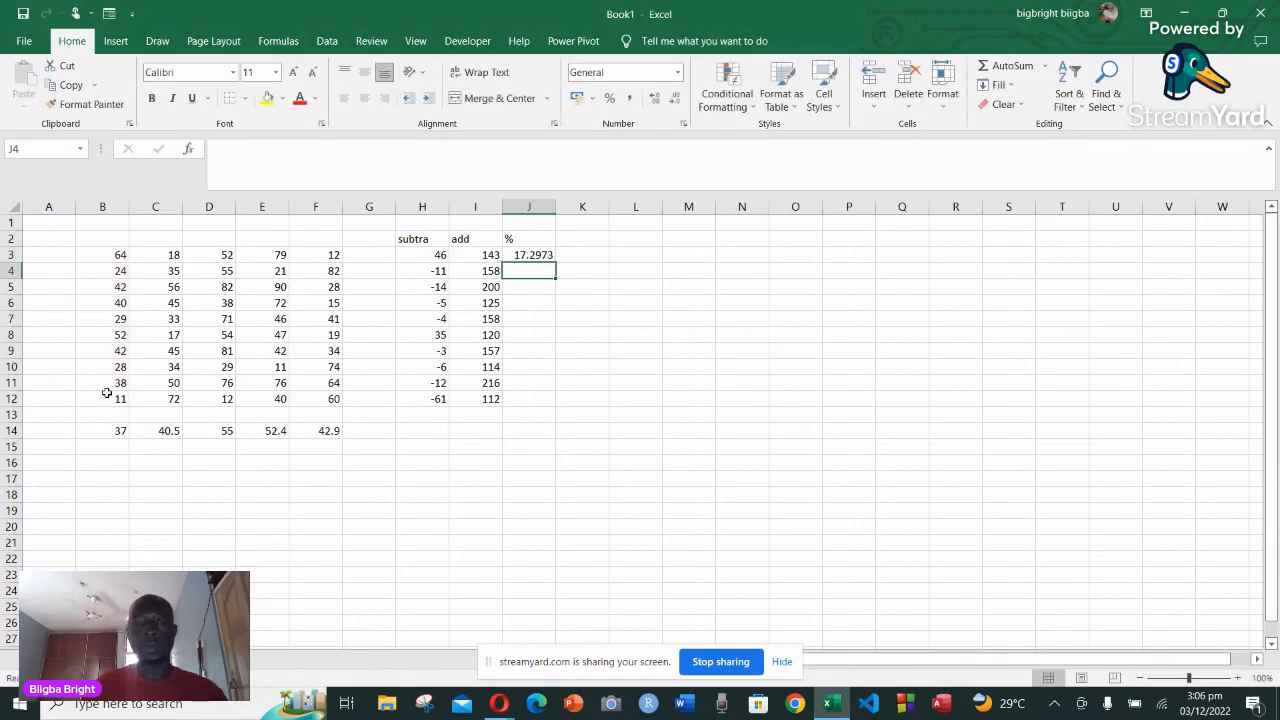
Fill the percentage formula from J3 down to row 12 and across to column N, and clear J3:N12
left_click(538, 256)
left_click_drag(556, 263, 556, 407)
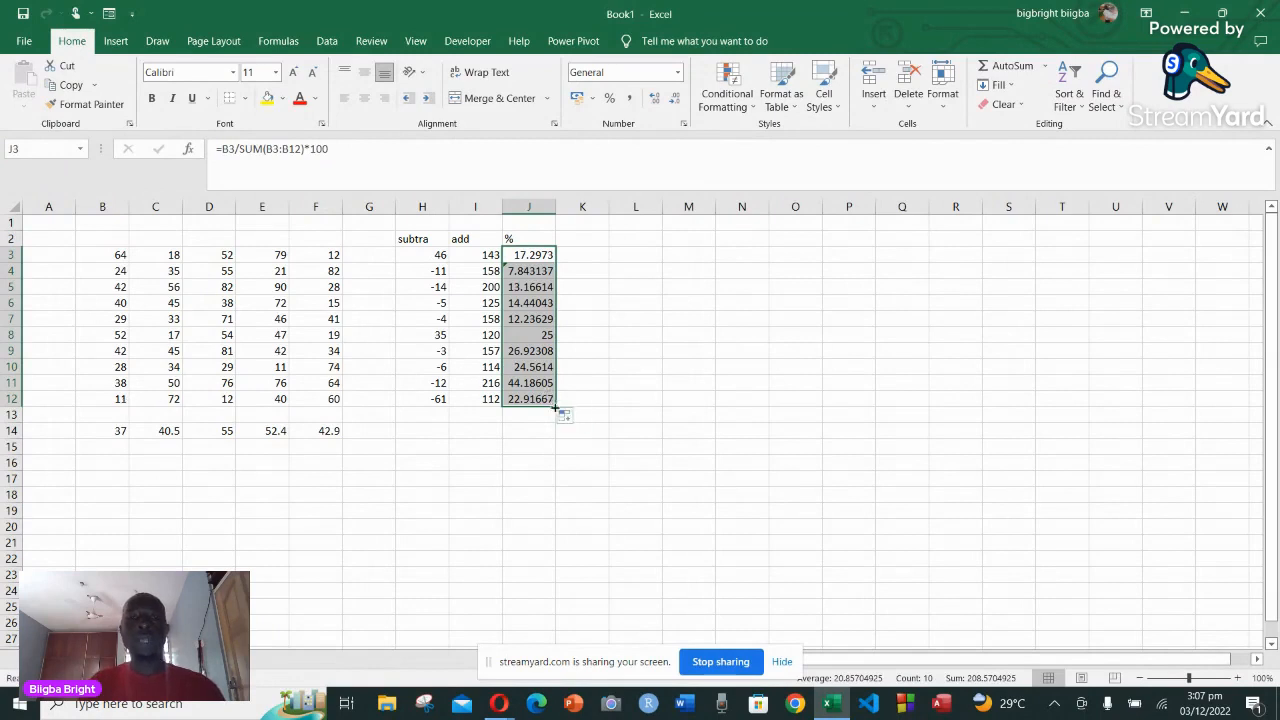
left_click_drag(555, 405, 749, 392)
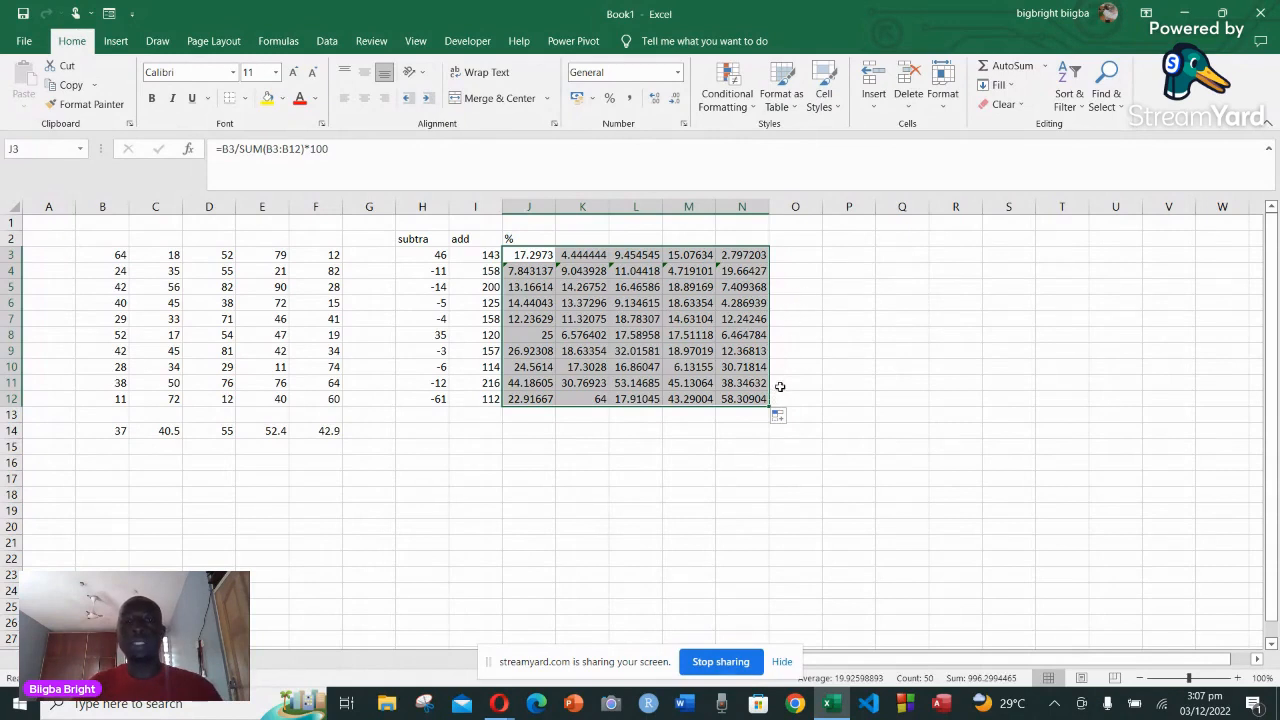
key("Delete")
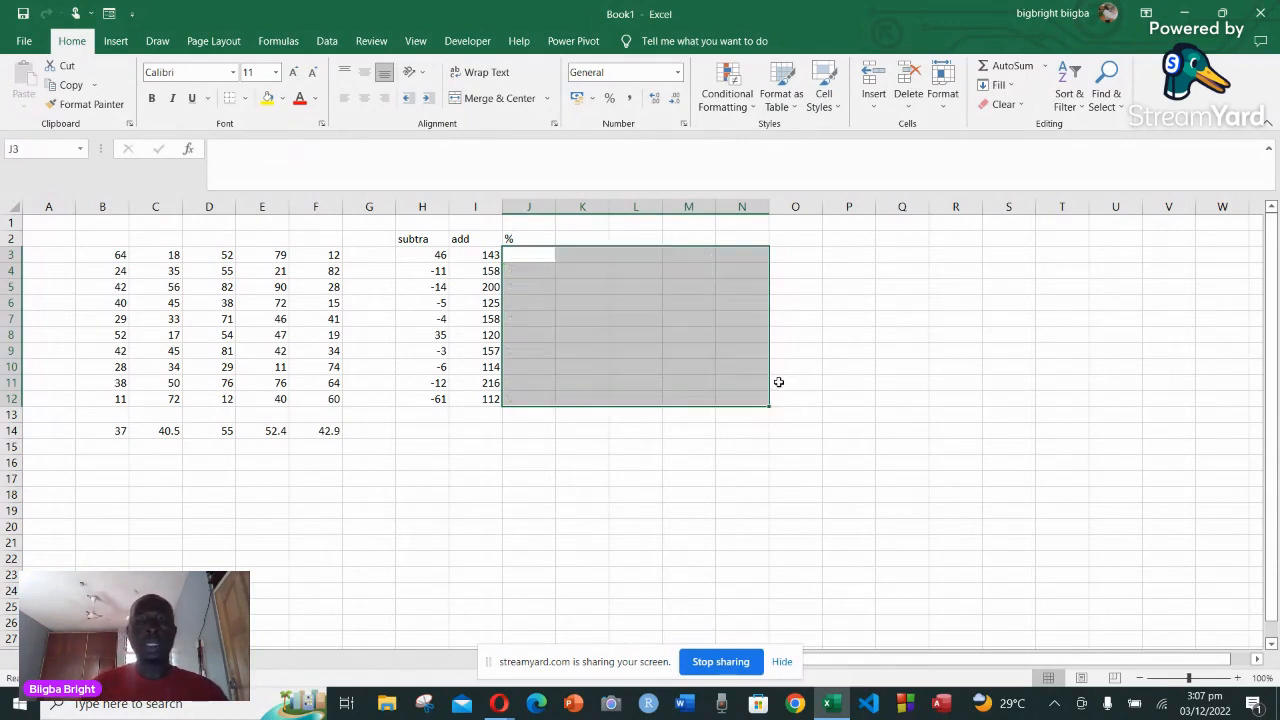
Start a formula in J3 with an equals sign, try the function name "mean", and remove that name
left_click(533, 260)
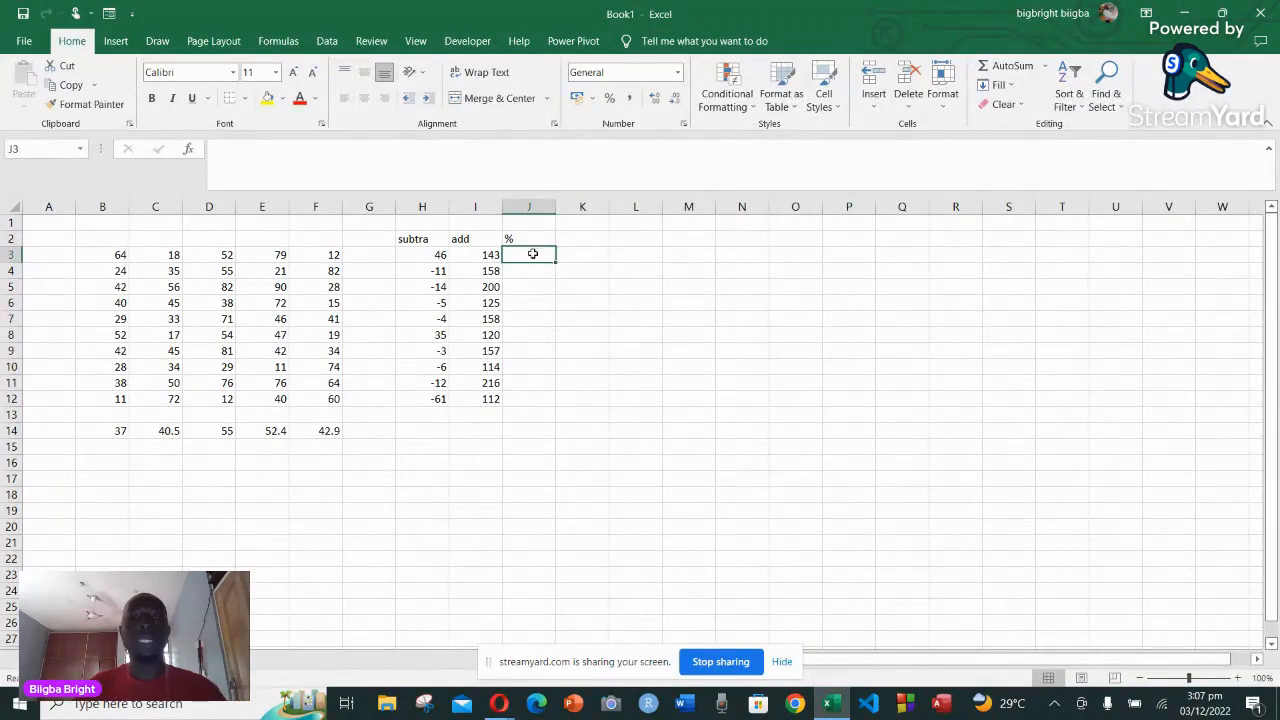
type("=")
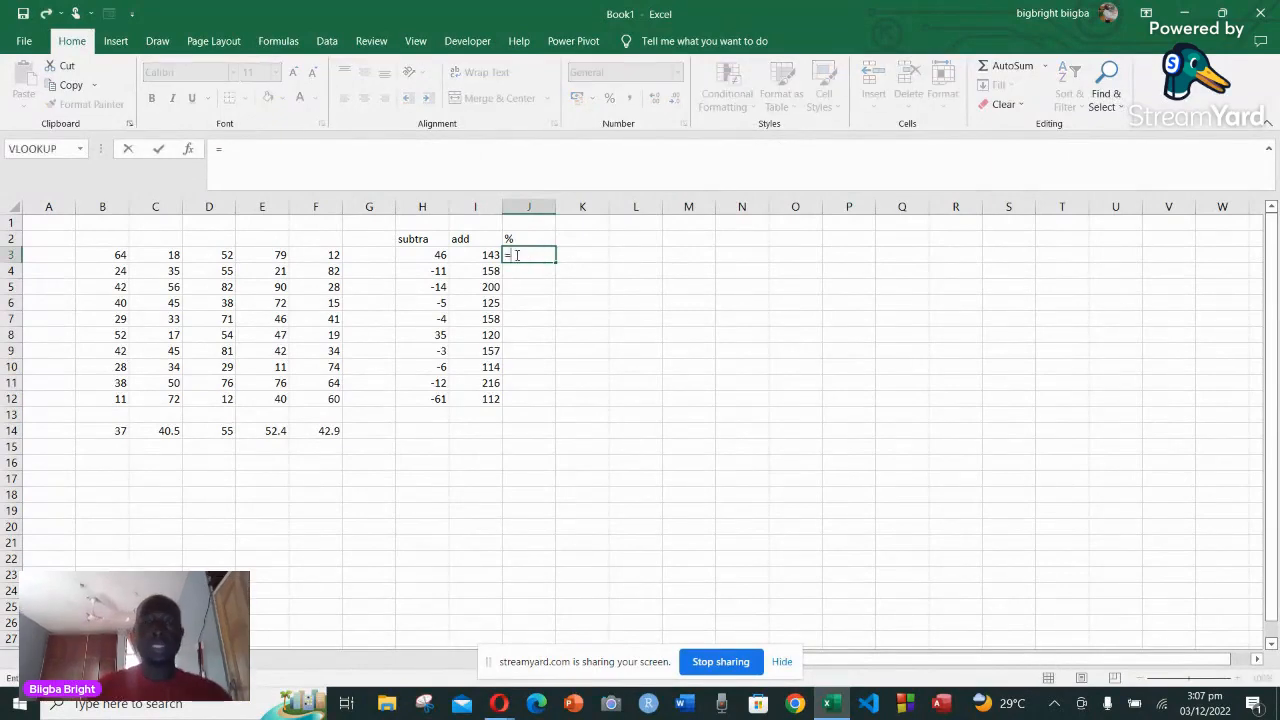
type("mean")
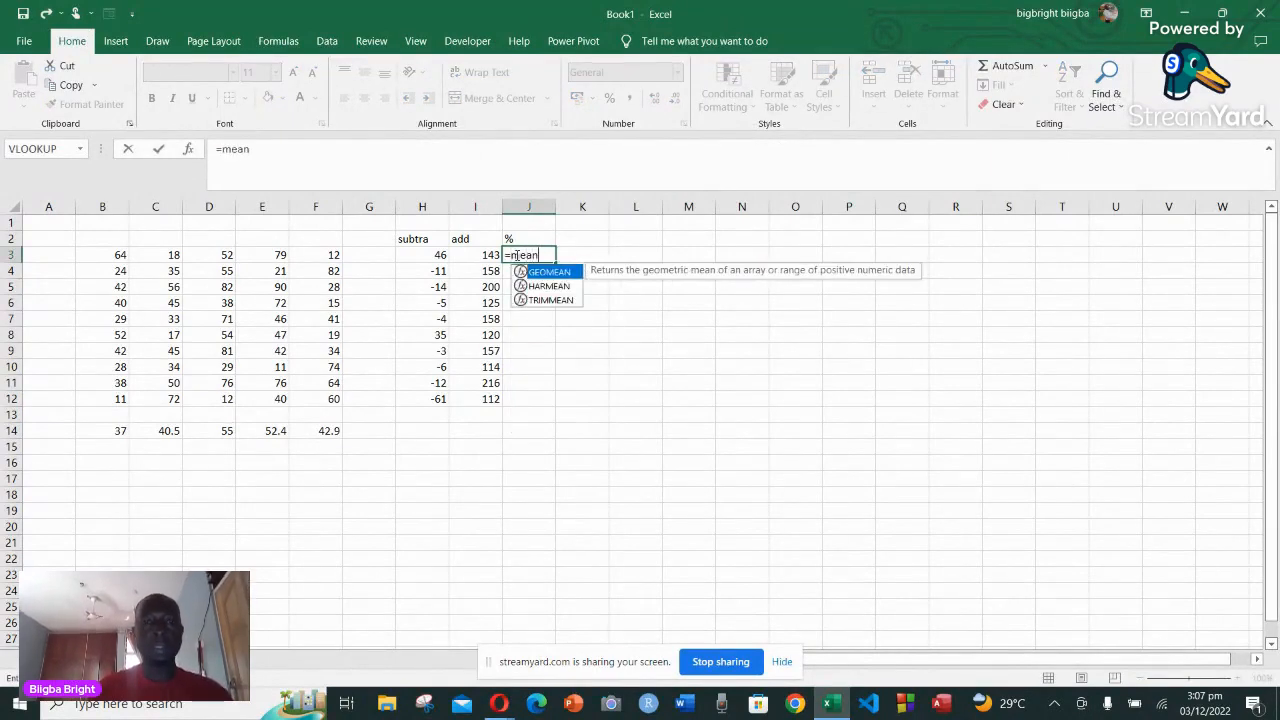
key("BackSpace")
key("BackSpace")
key("BackSpace")
key("BackSpace")
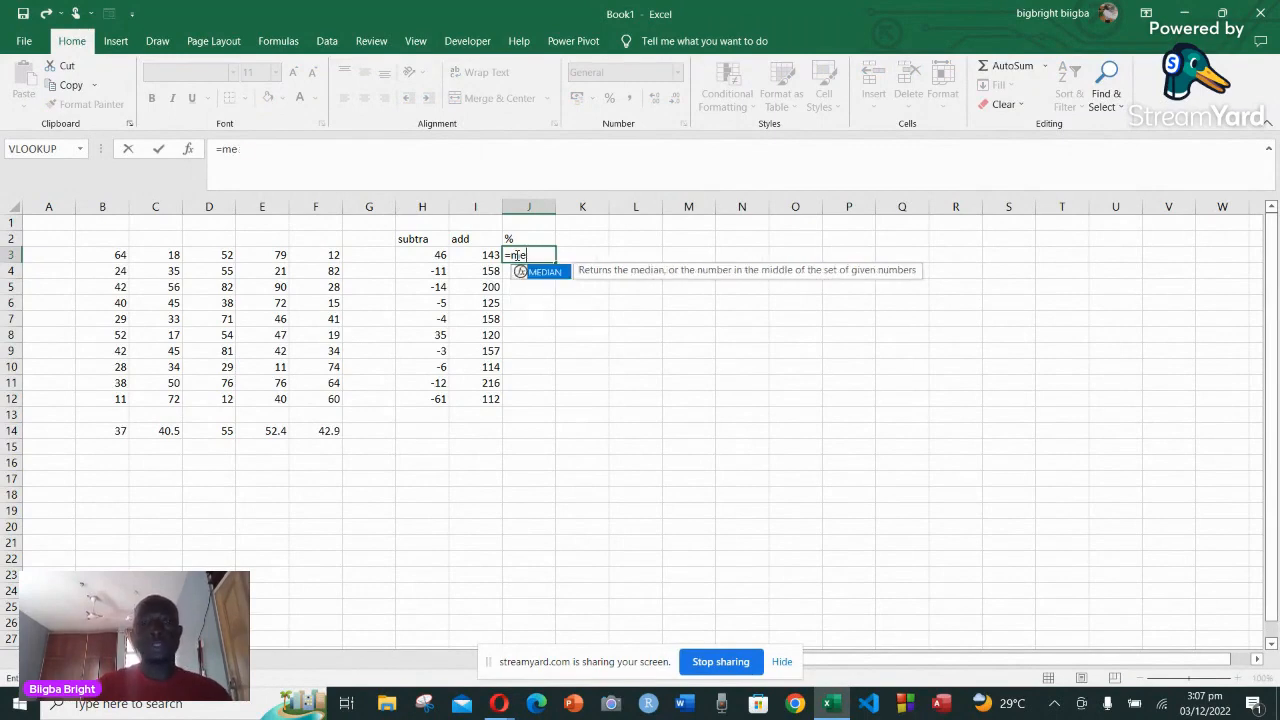
Complete the J3 formula as =MEDIAN(B3:B12) and reselect J3 to review it
type("med")
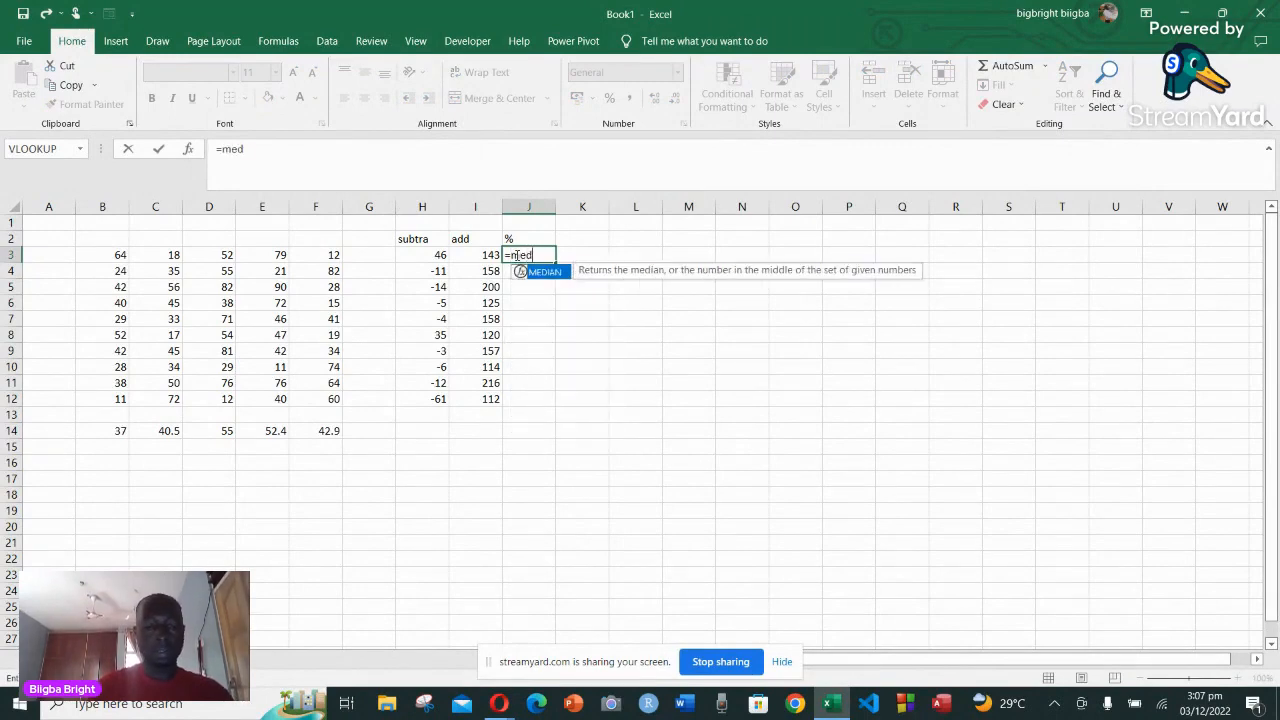
type("ia")
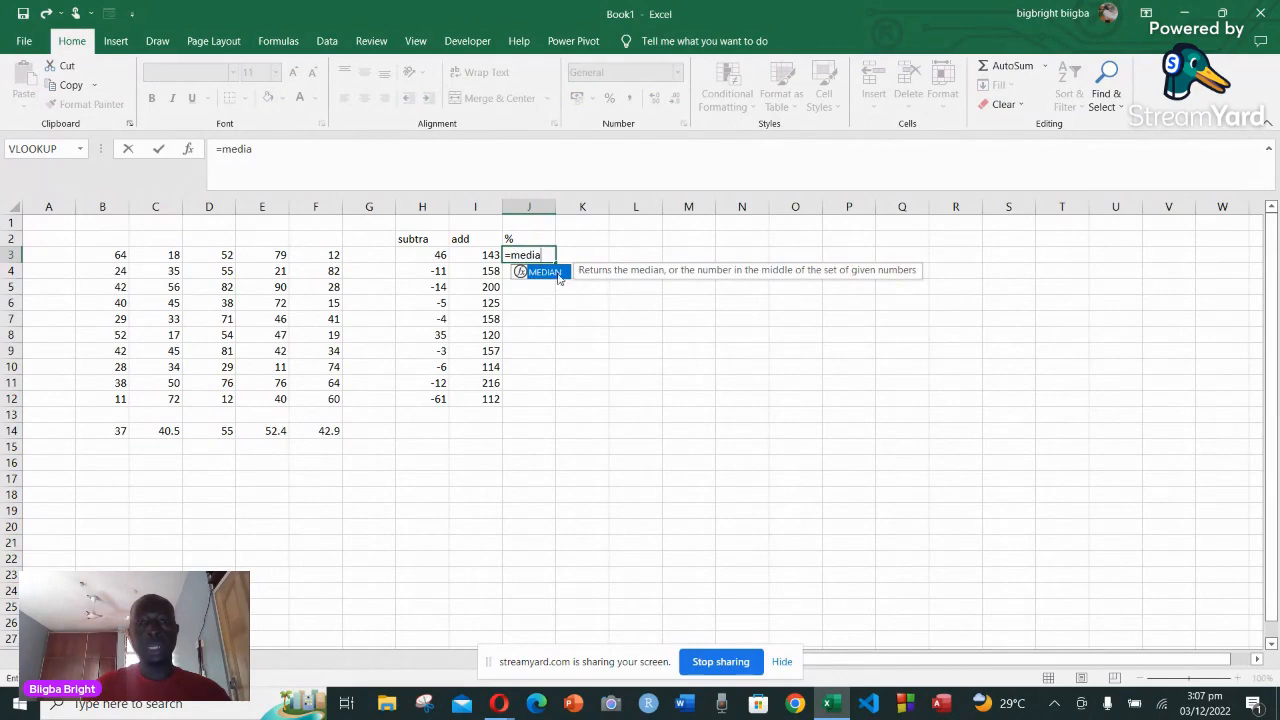
key("Tab")
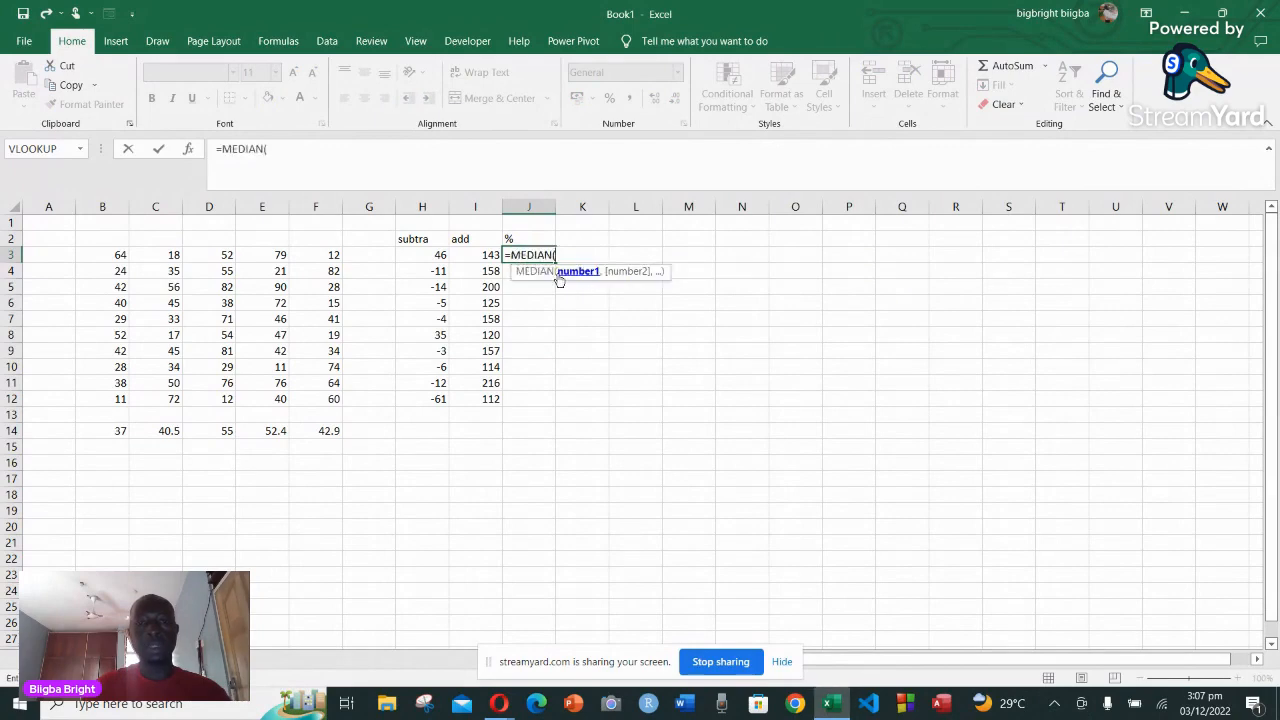
left_click(116, 257)
left_click_drag(116, 257, 127, 402)
key("Return")
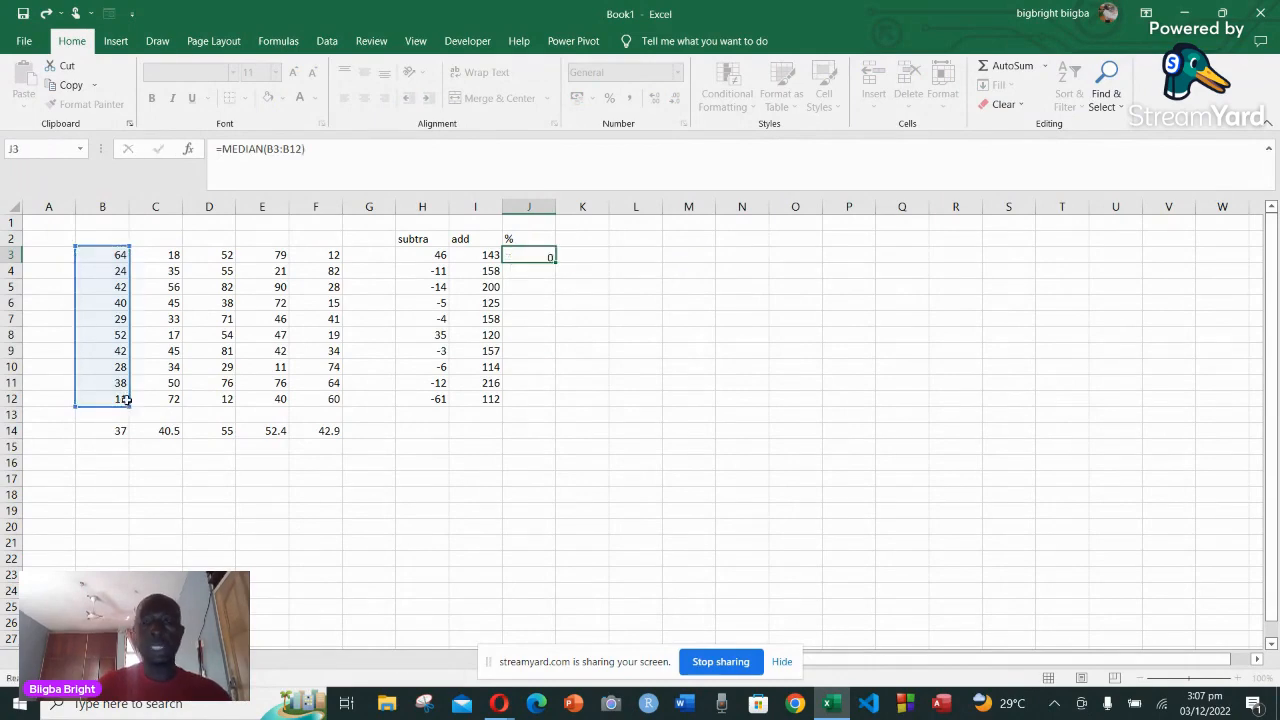
left_click(544, 254)
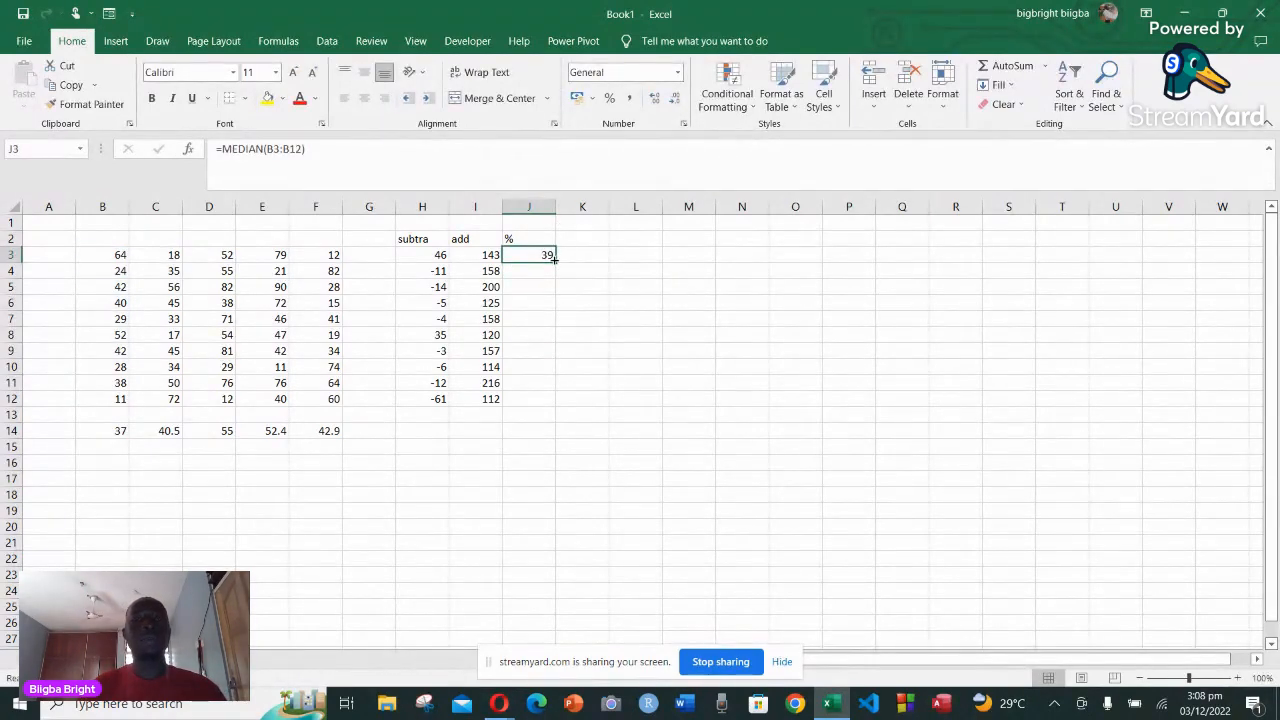
Fill the median formula from J3 down to row 12 and across to column N
left_click_drag(555, 260, 798, 395)
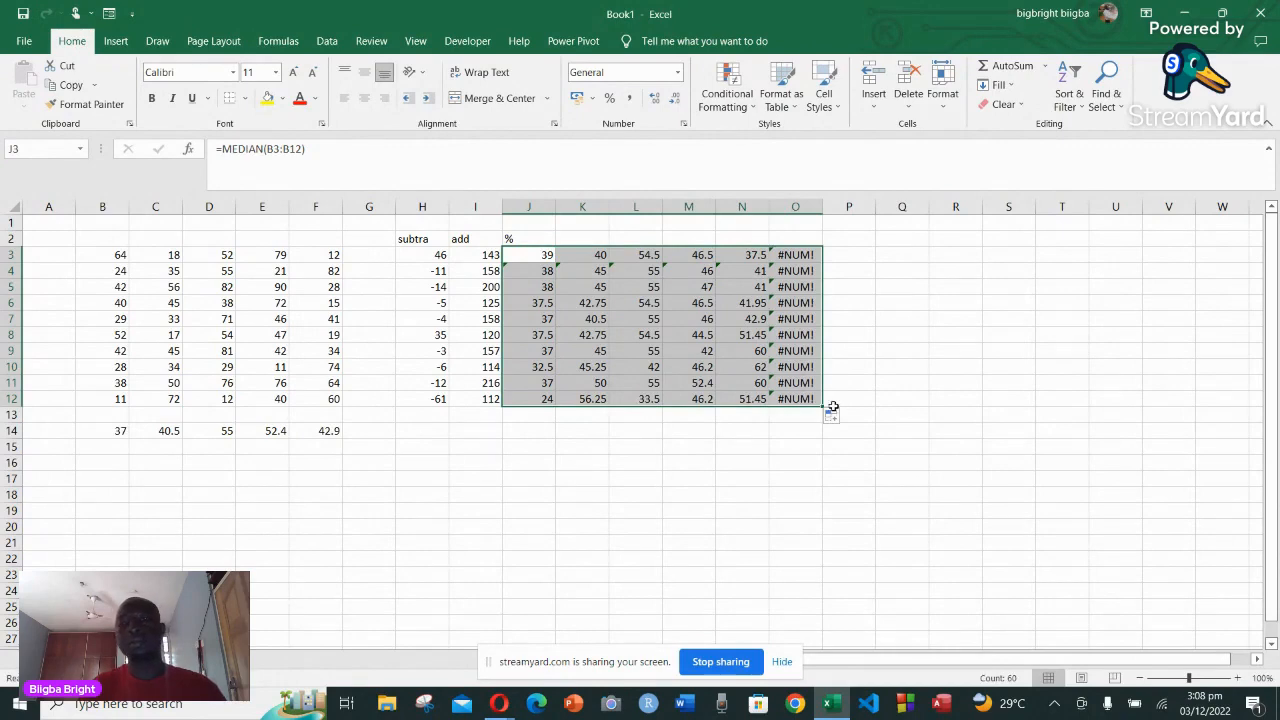
left_click_drag(823, 407, 776, 406)
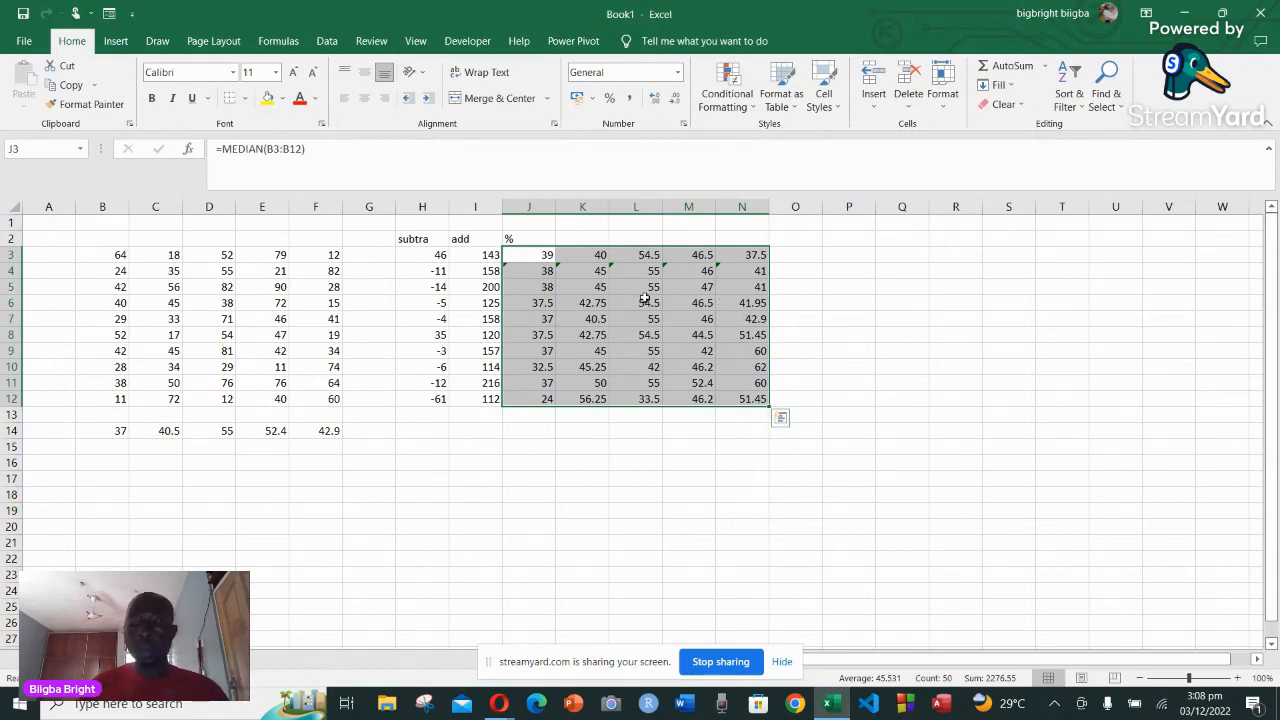
Clear the median results in J3:N12, the subtraction and addition columns in H2:I12, and the % heading in J2
key("Delete")
left_click(438, 256)
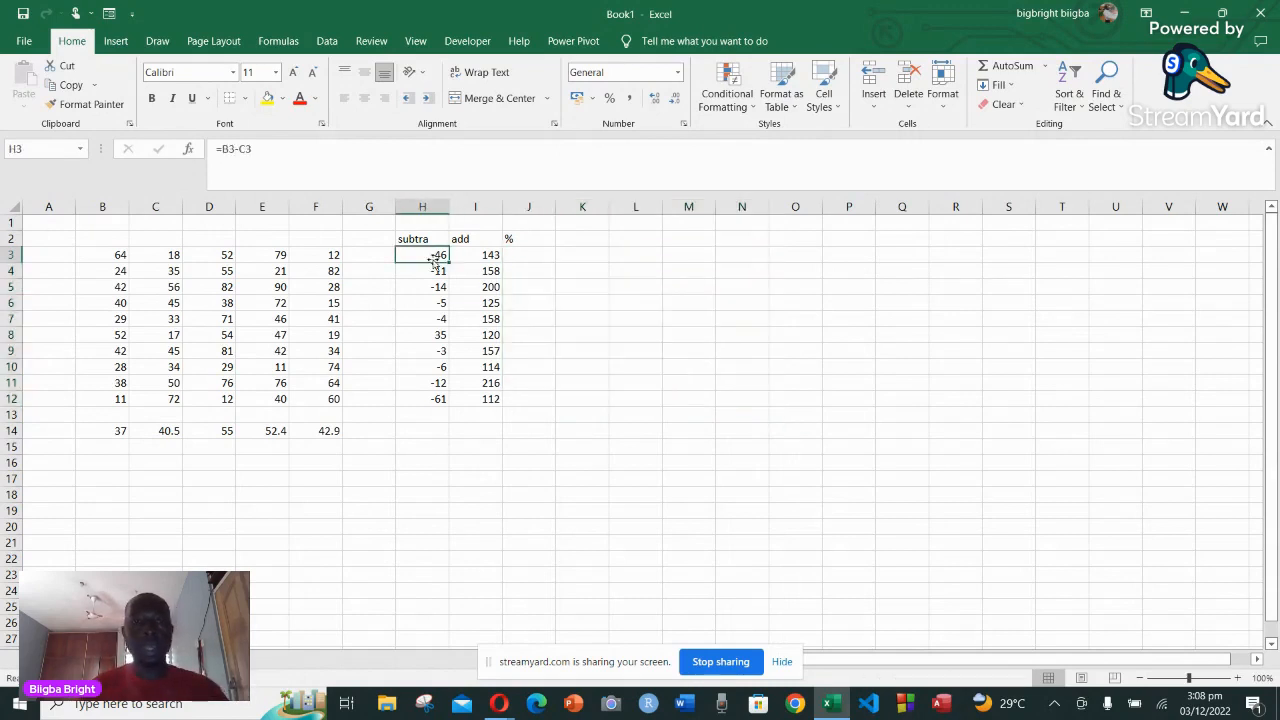
left_click_drag(412, 239, 490, 398)
key("Delete")
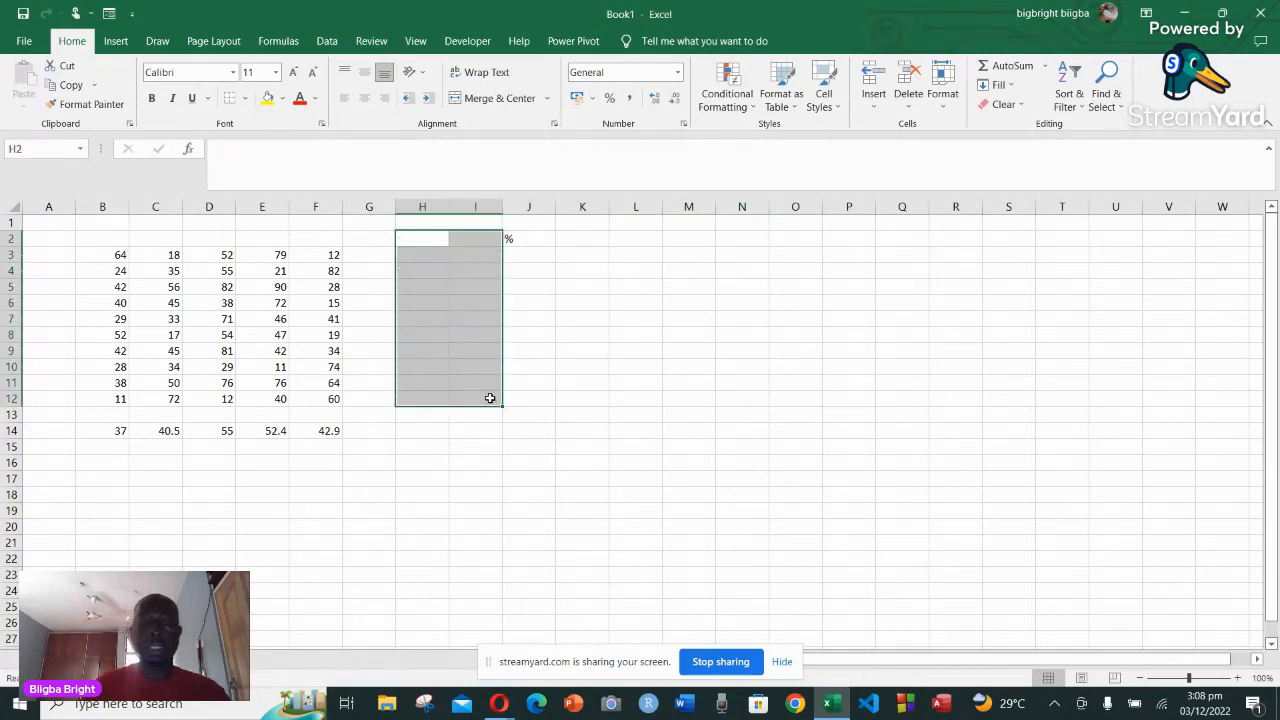
left_click(517, 240)
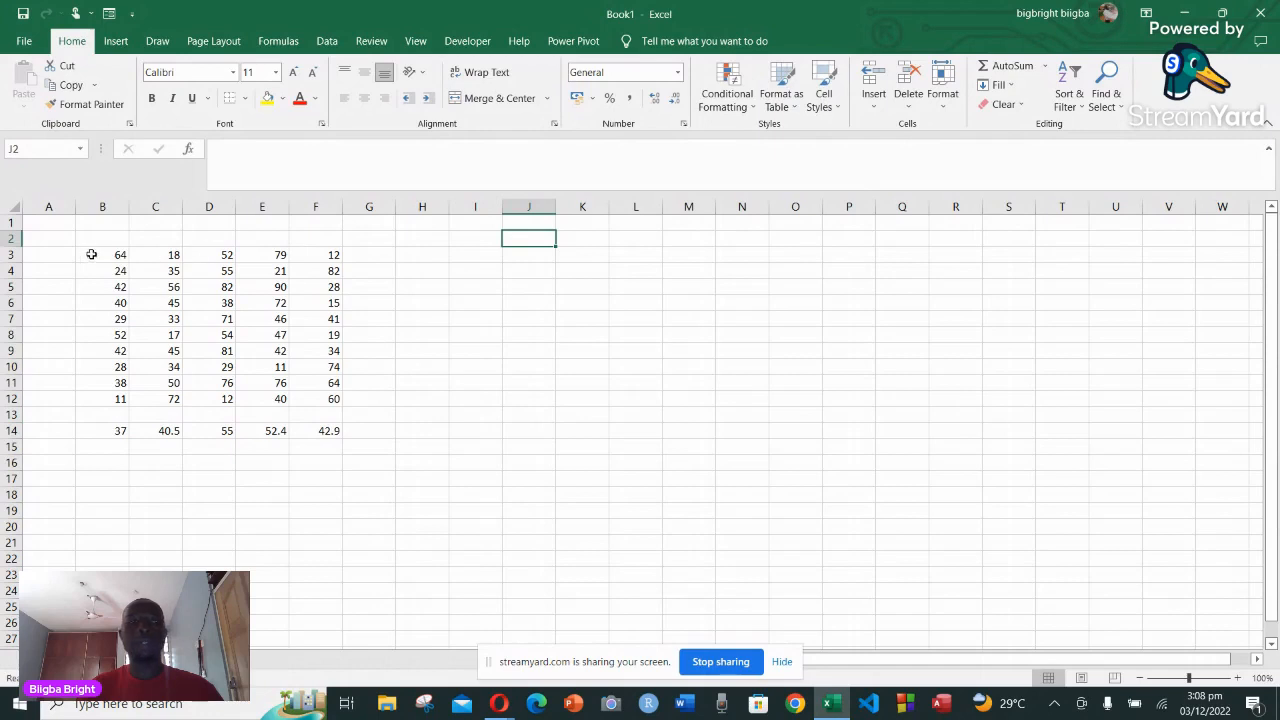
Start a Top 10 Items conditional formatting rule on B3:F12 using Yellow Fill with Dark Yellow Text
left_click_drag(90, 254, 336, 399)
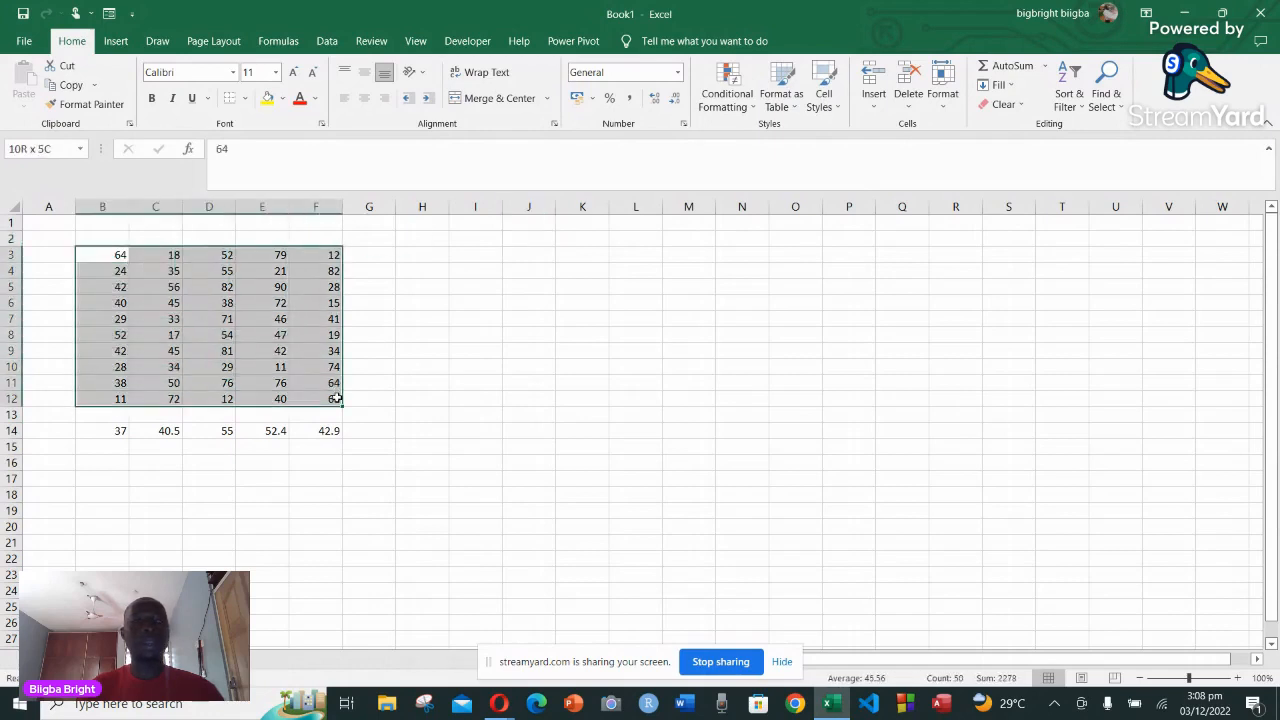
left_click(740, 106)
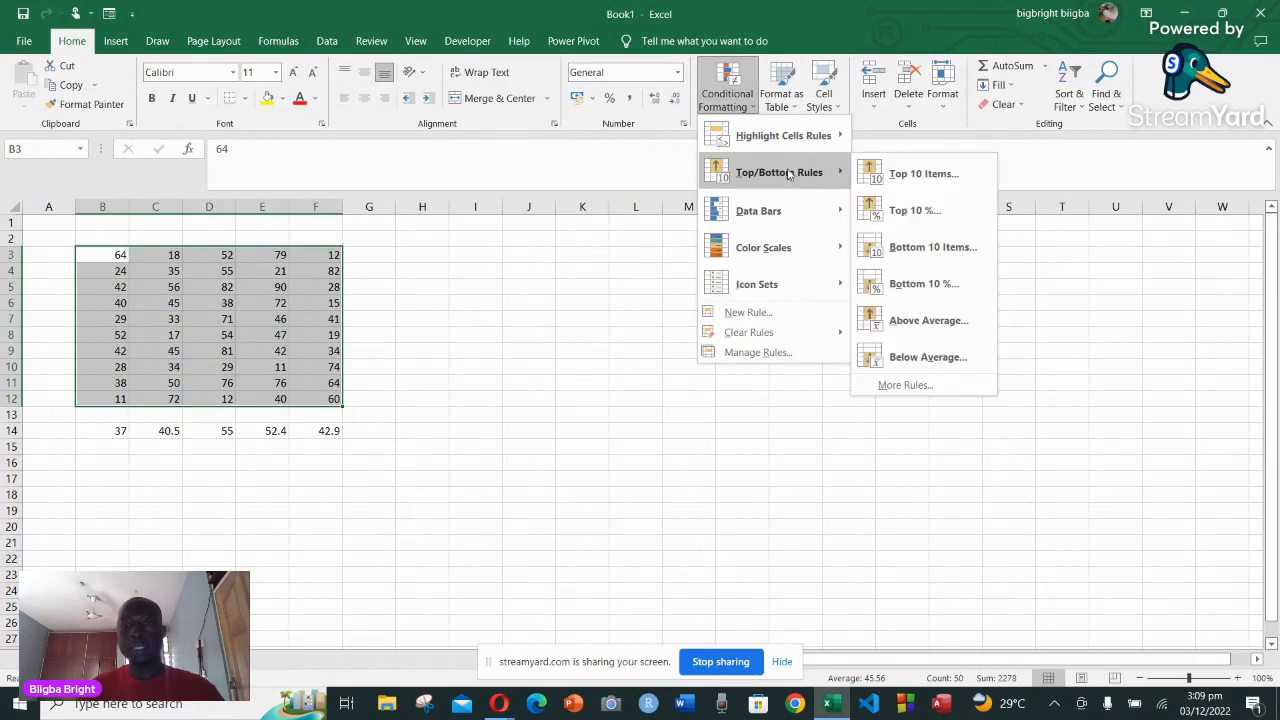
mouse_move(842, 174)
left_click(912, 176)
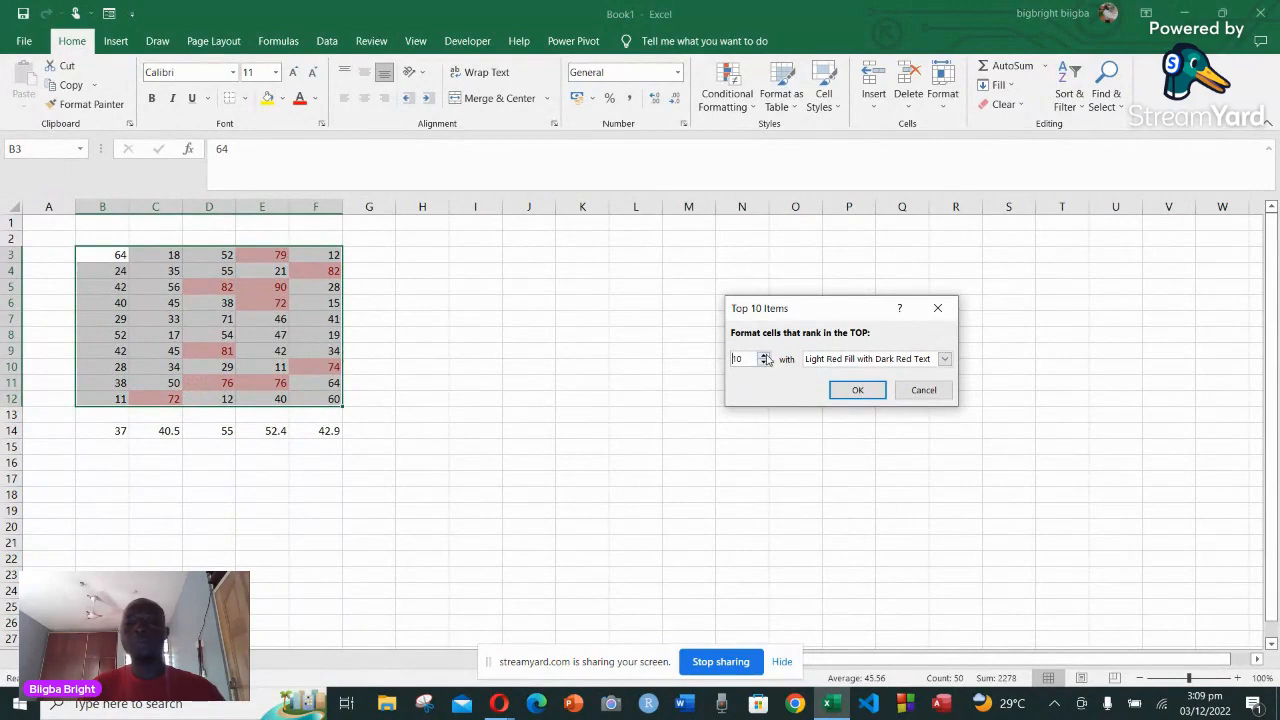
left_click(943, 359)
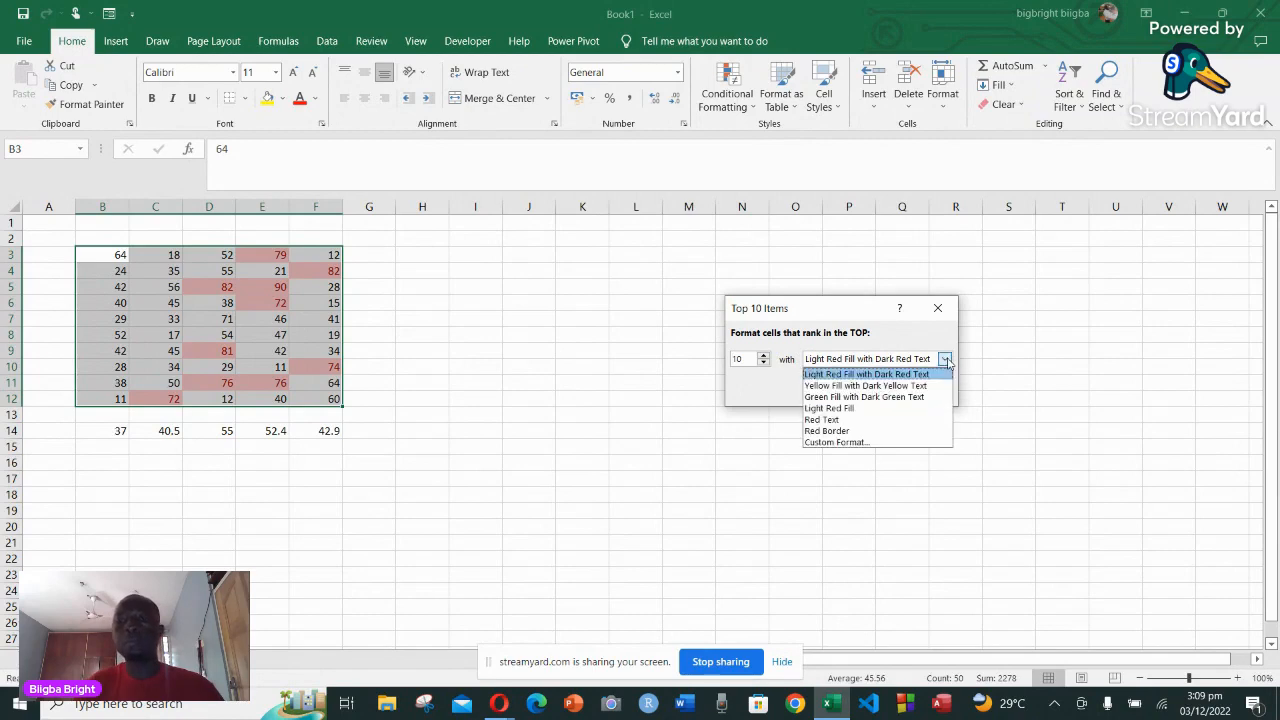
left_click(878, 386)
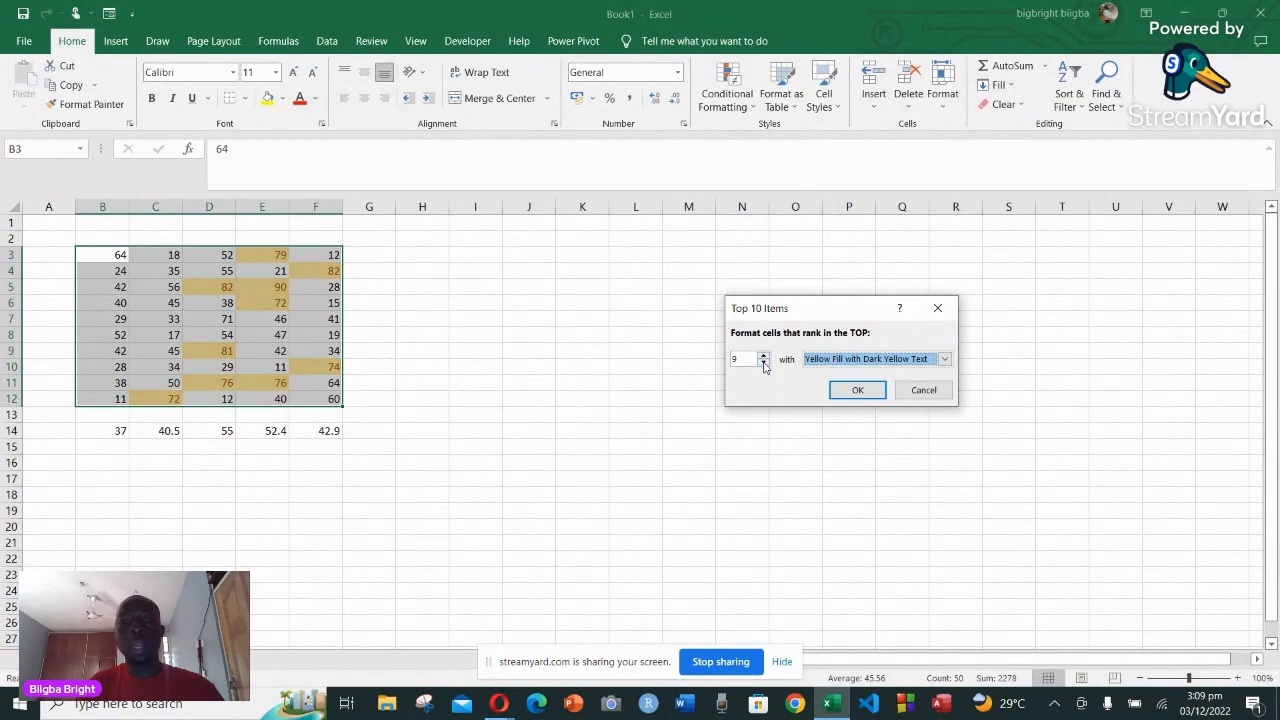
Limit the rule to the top 3 items, apply it to B3:F12, and undo the conditional formatting
left_click(763, 363)
left_click(763, 363)
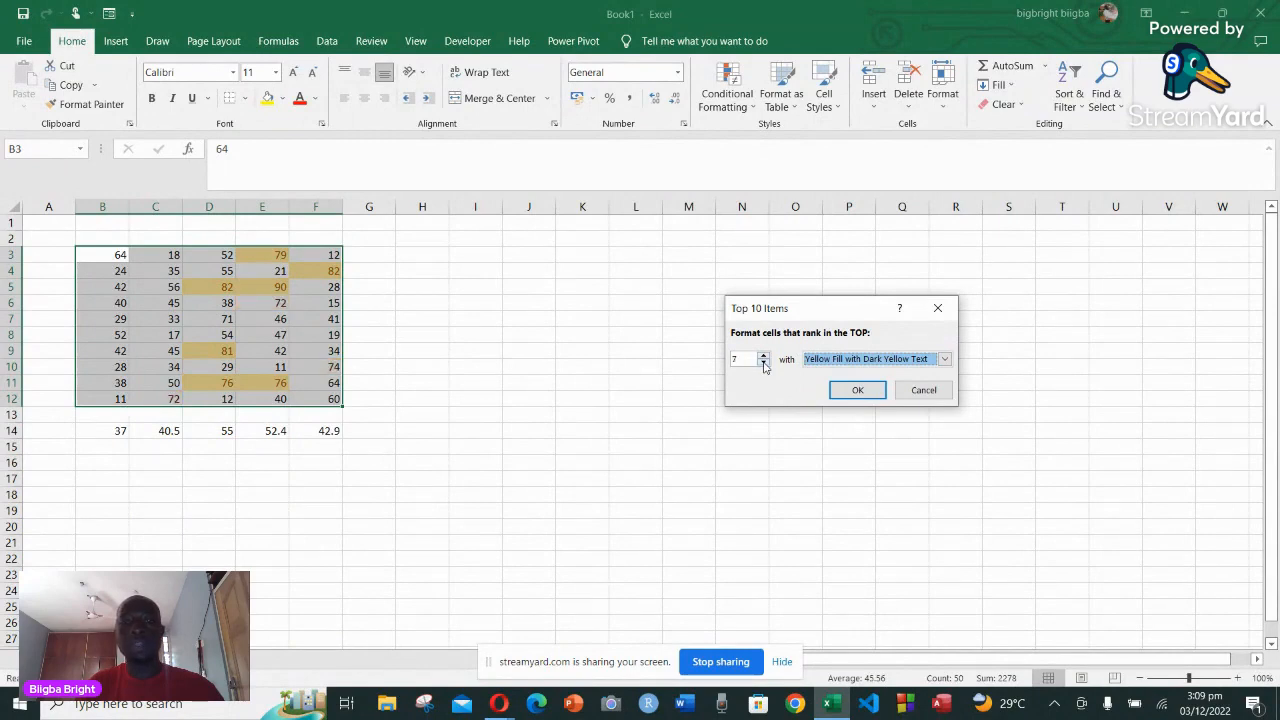
left_click(764, 364)
left_click(764, 364)
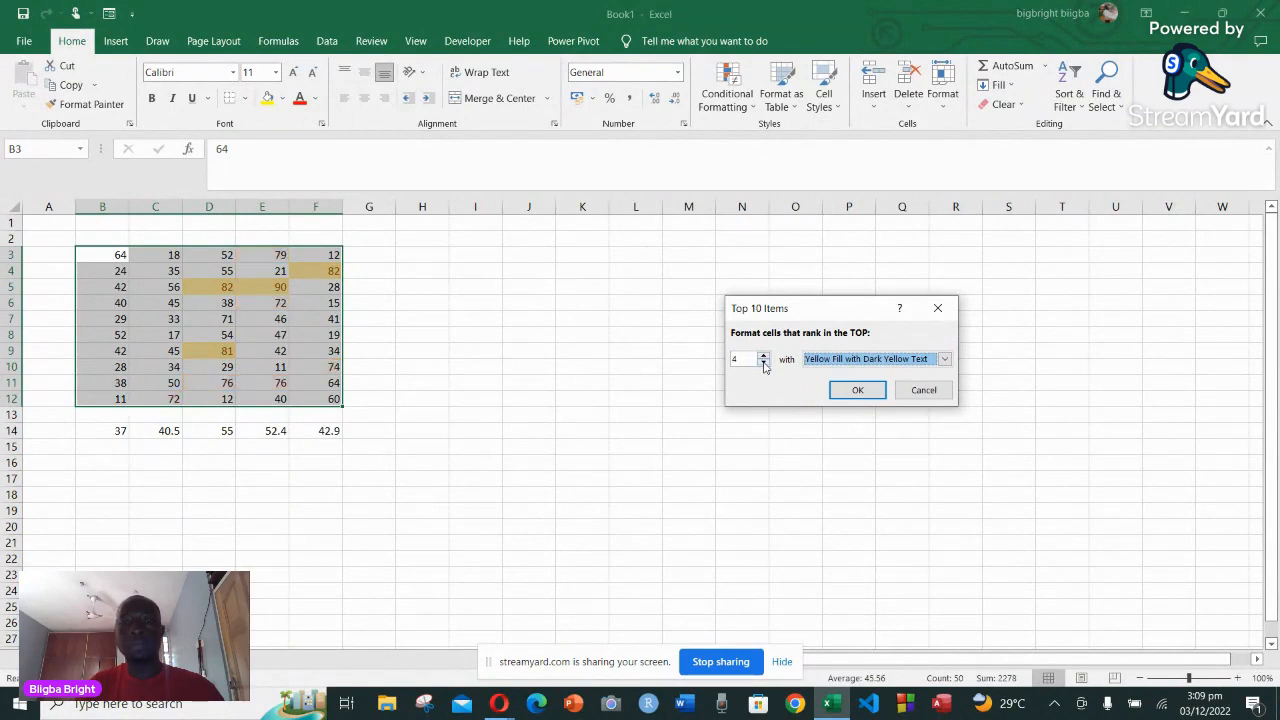
left_click(764, 364)
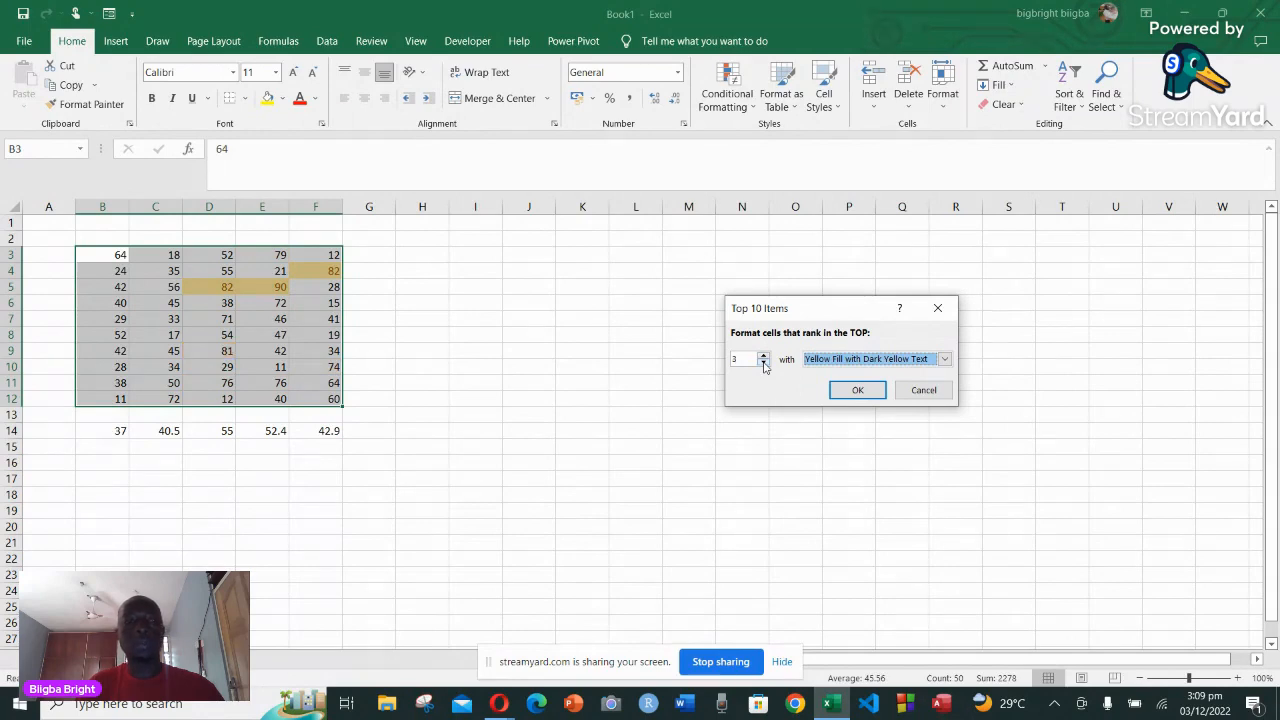
left_click(856, 391)
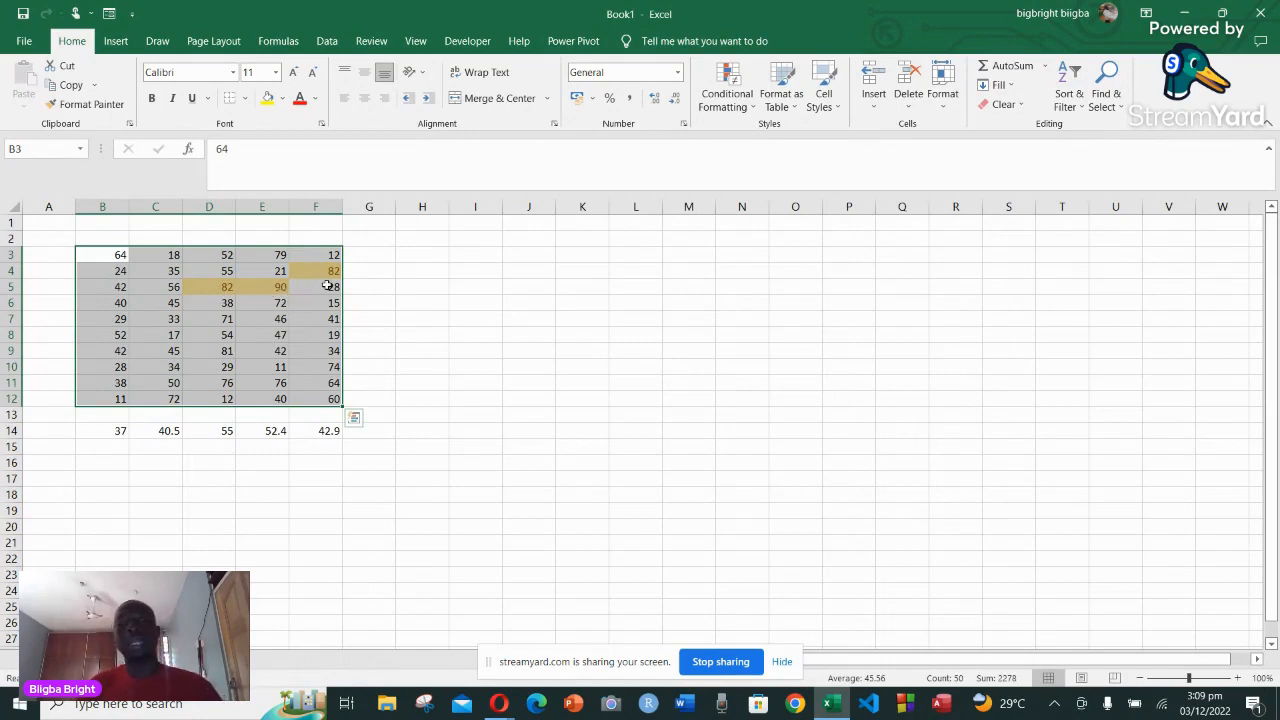
left_click(390, 319)
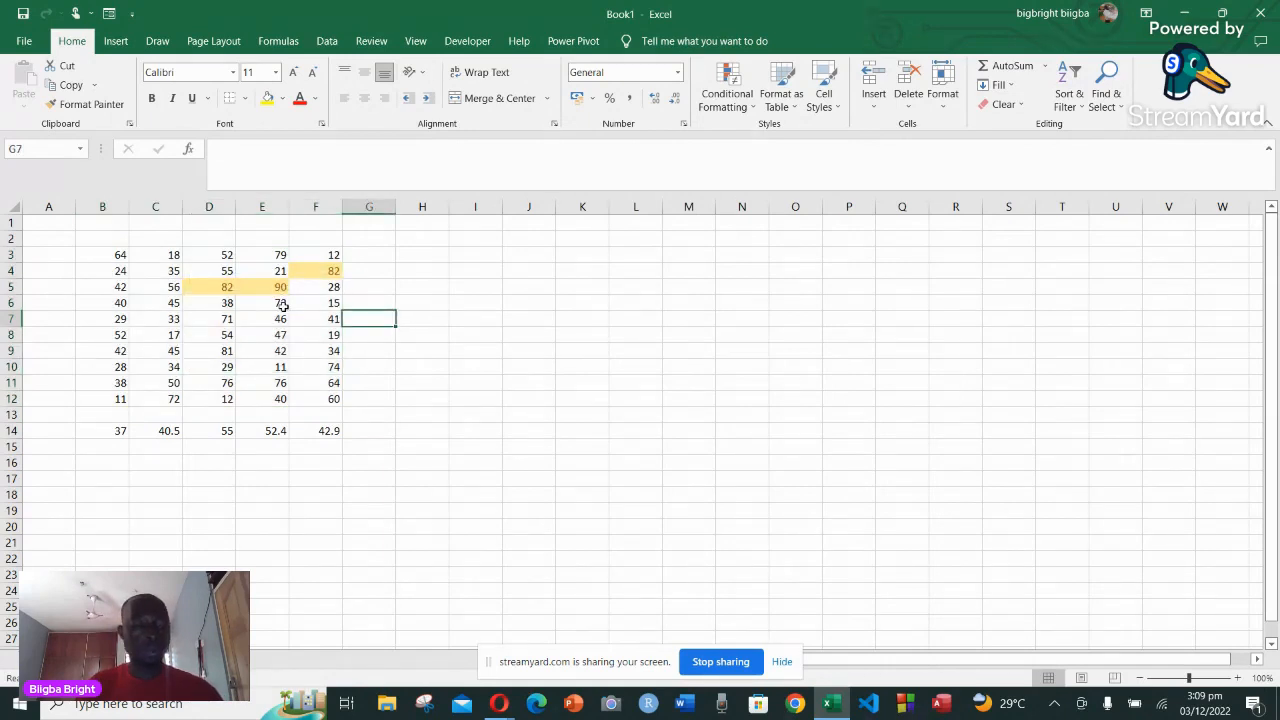
key("ctrl+z")
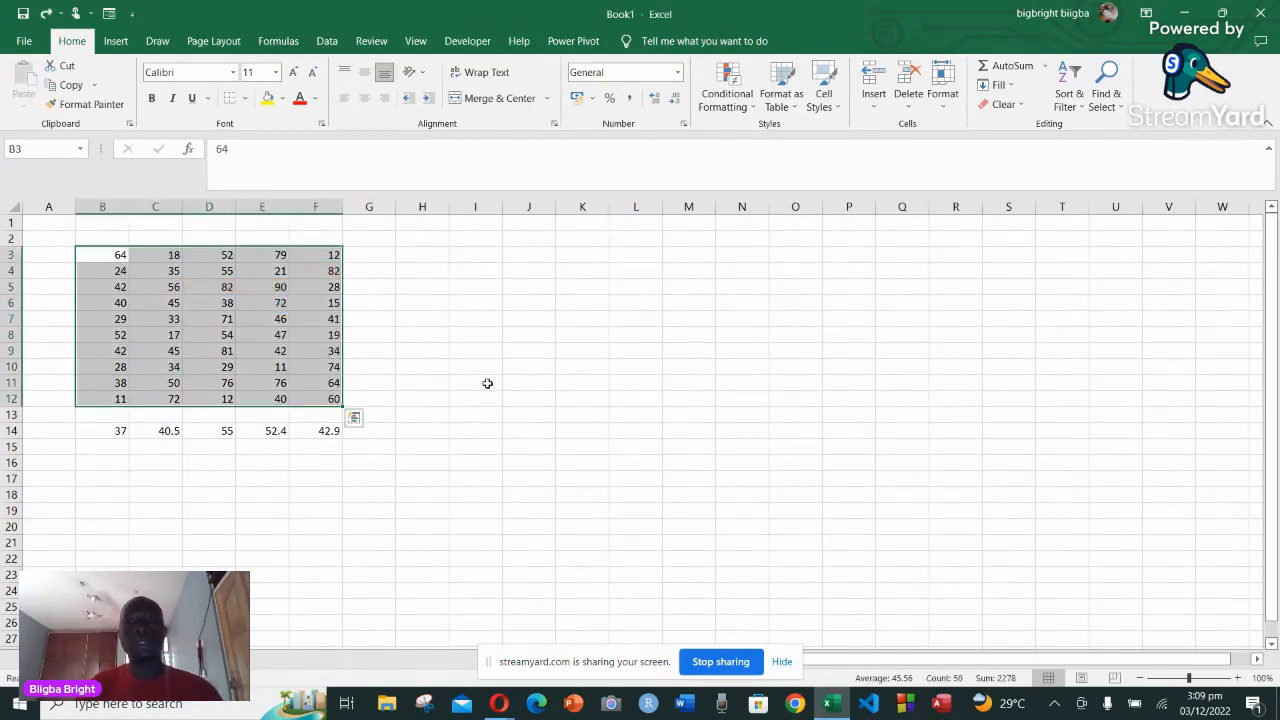
Format B3:F12 as a table with an orange Light style, leaving the option for existing headers off
left_click(781, 95)
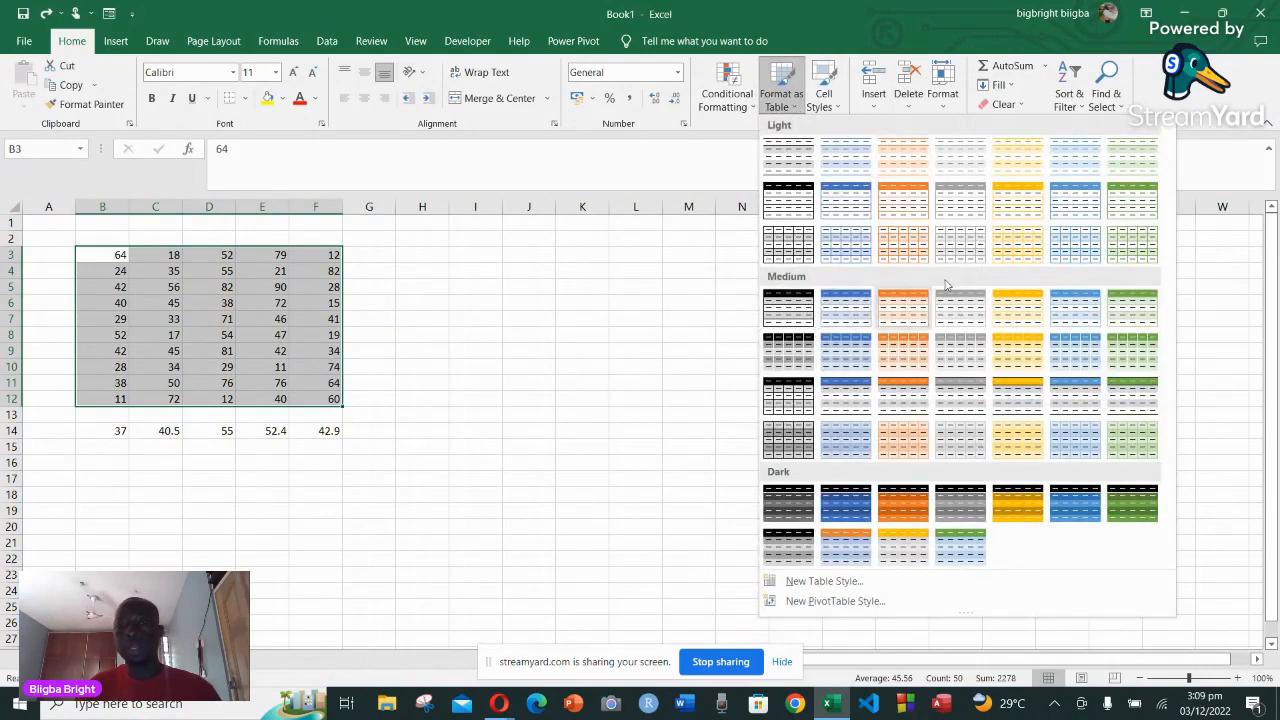
left_click(910, 205)
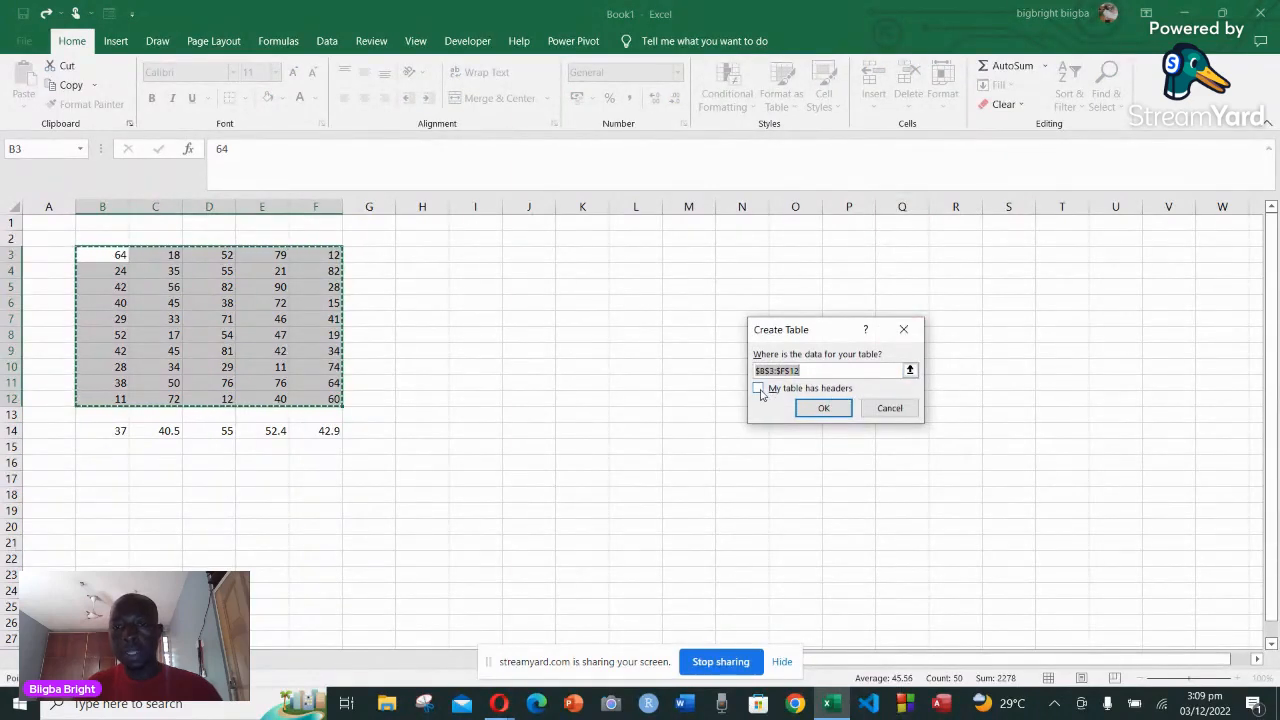
left_click(759, 389)
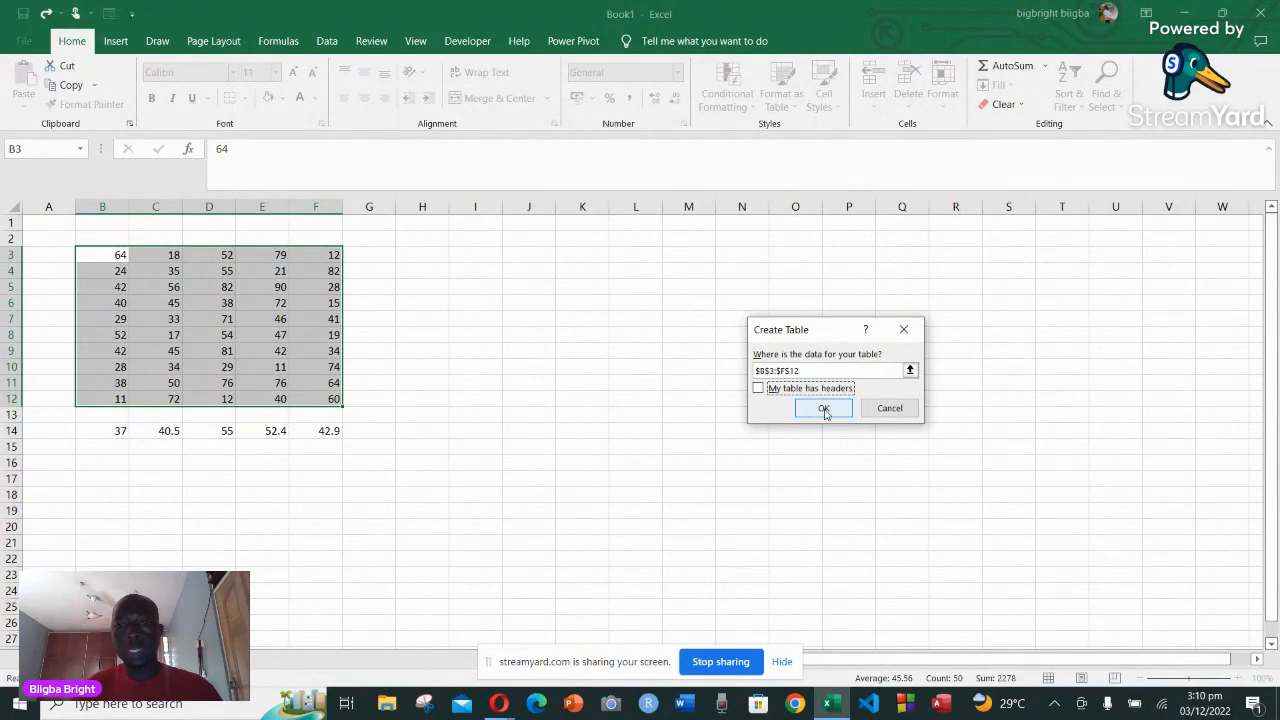
left_click(824, 409)
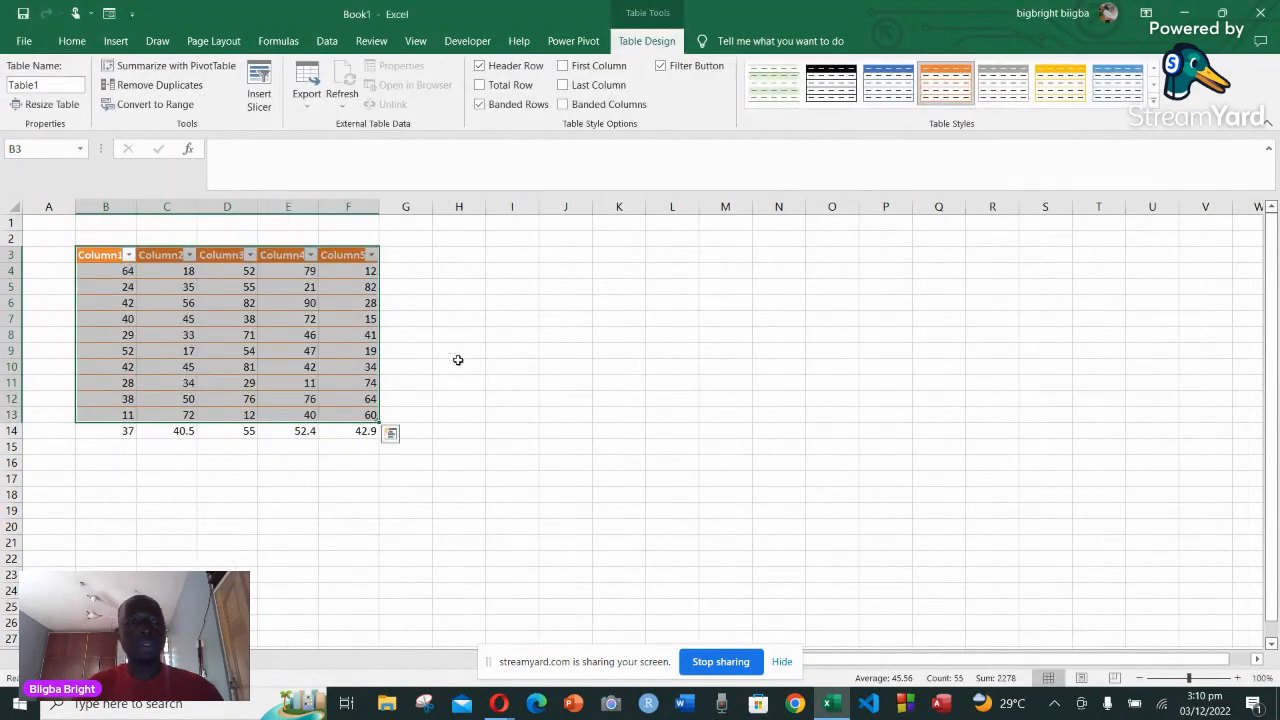
left_click(458, 300)
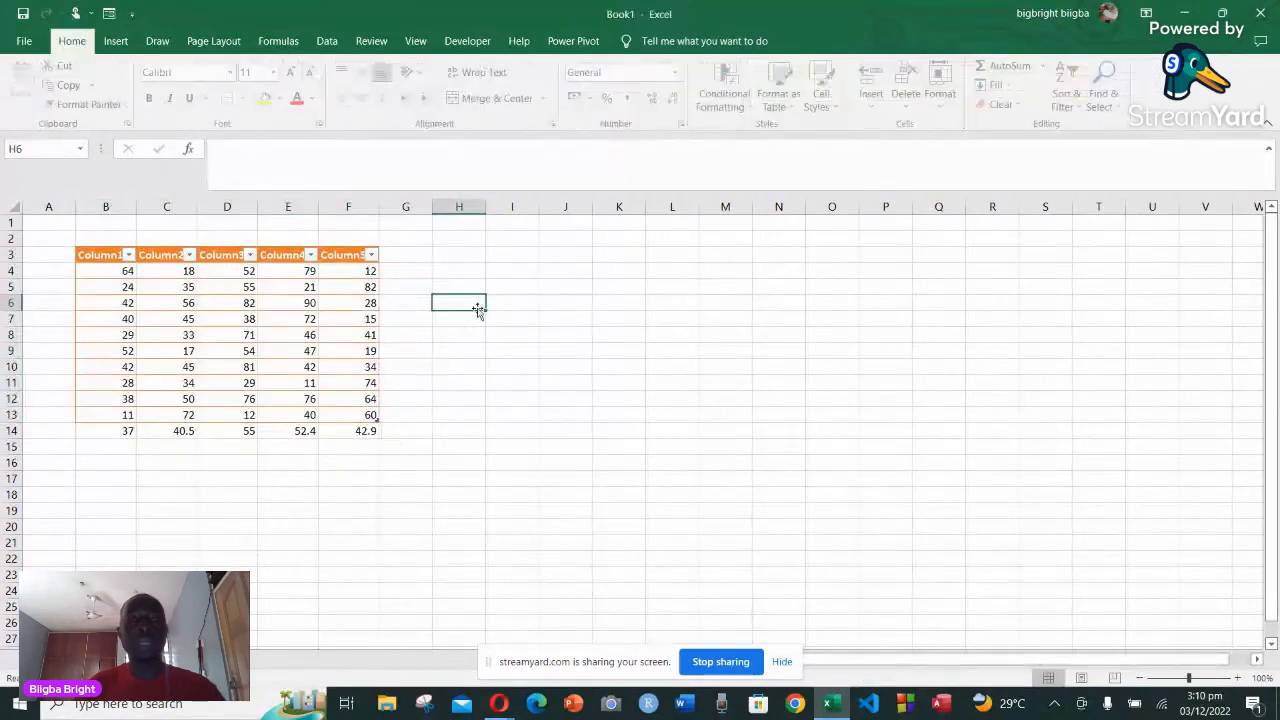
Filter Column1 of the table to show only the value 28, and undo both the filter and the table formatting
left_click(128, 256)
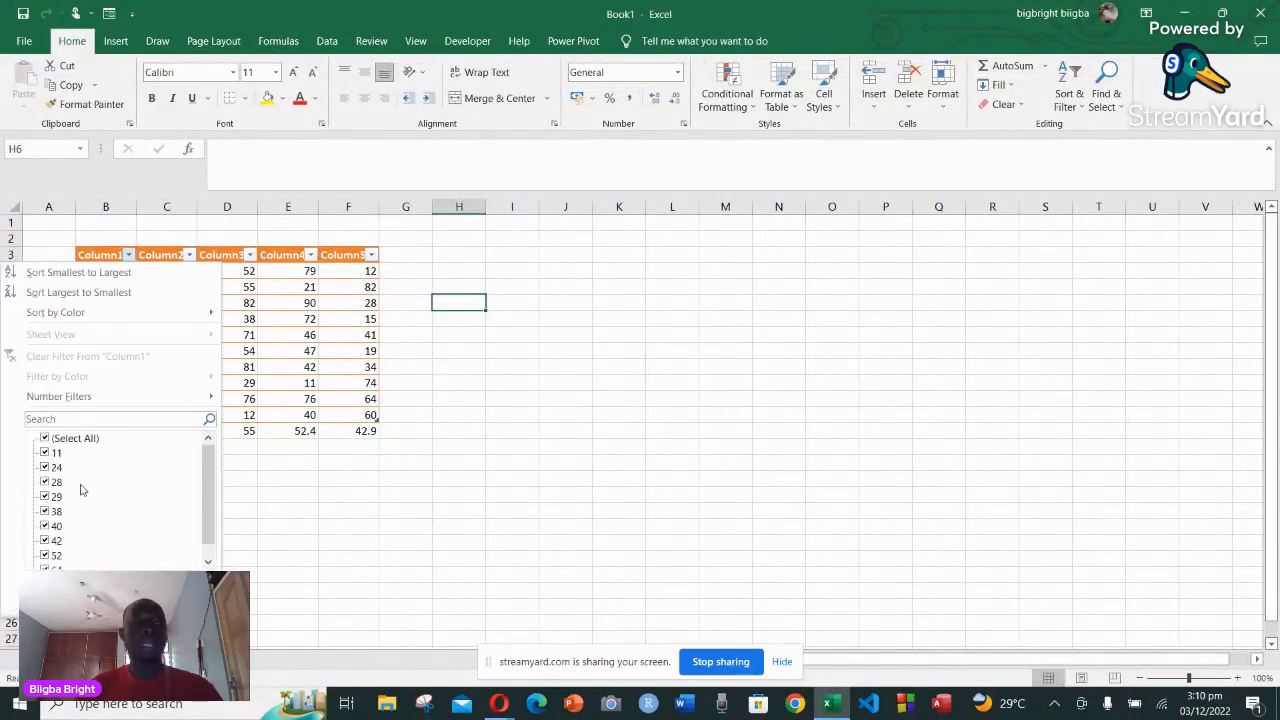
left_click(45, 439)
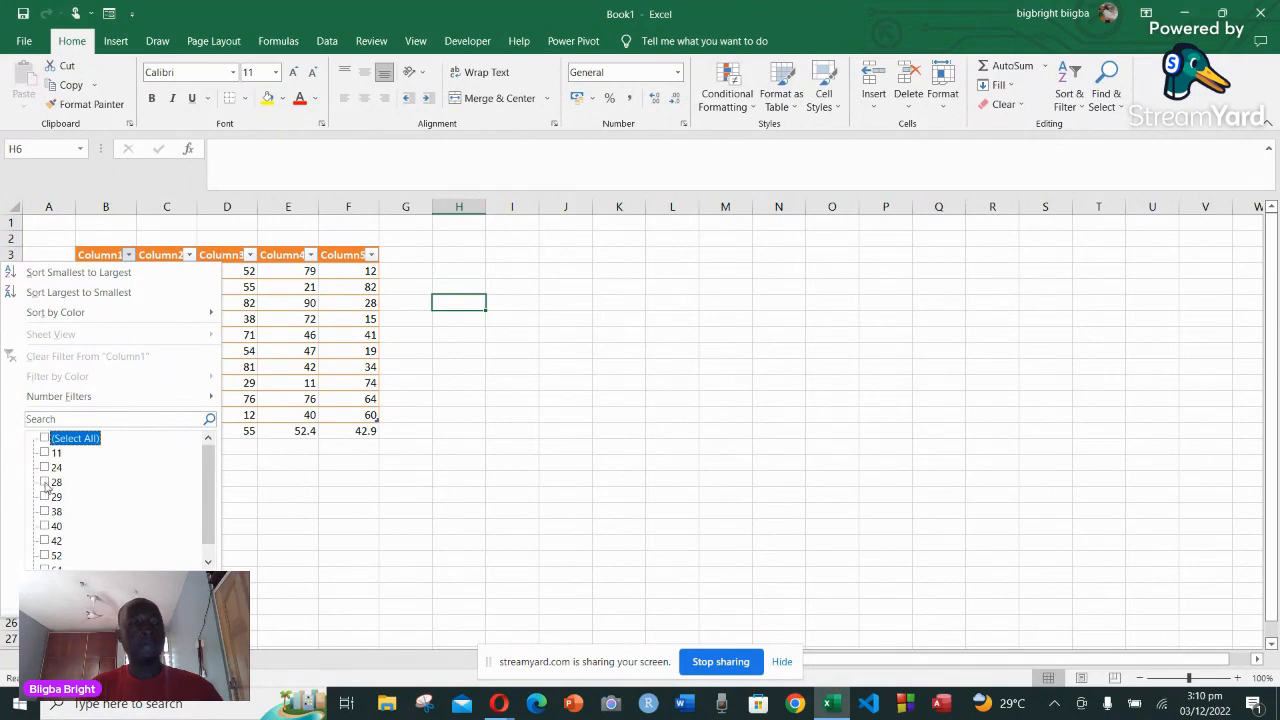
left_click(45, 482)
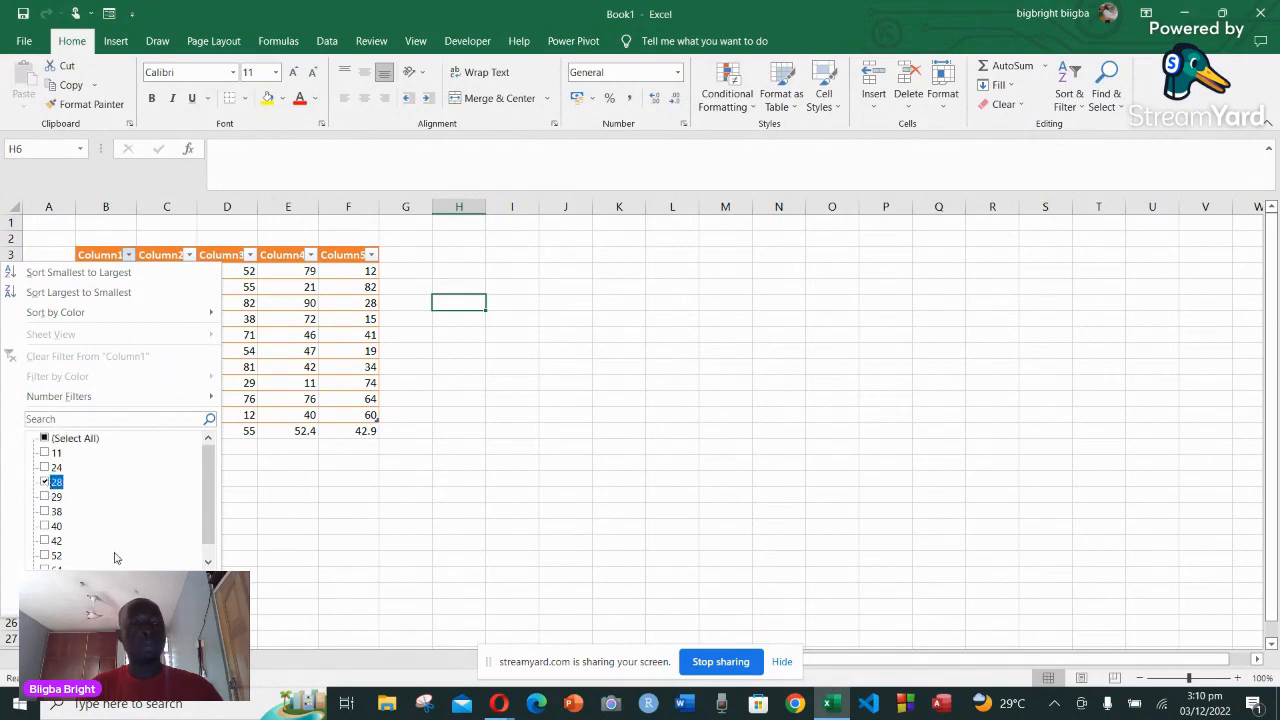
left_click(135, 590)
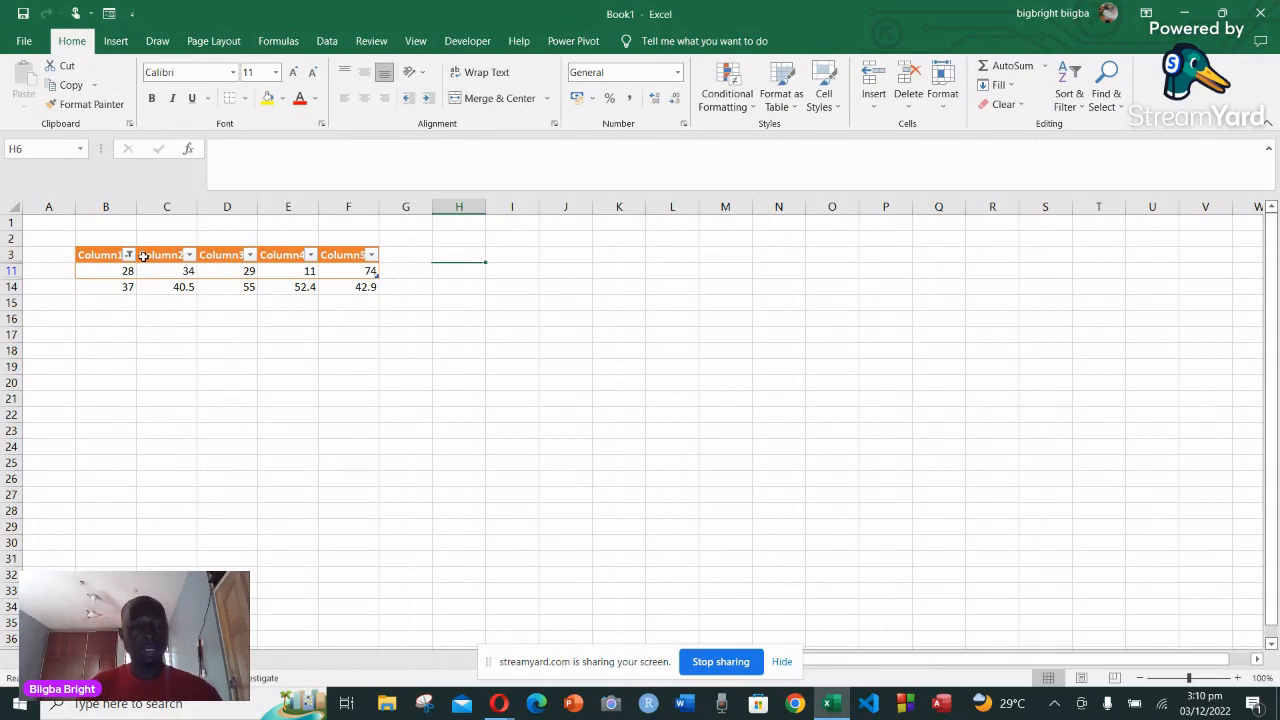
key("ctrl+z")
key("ctrl+z")
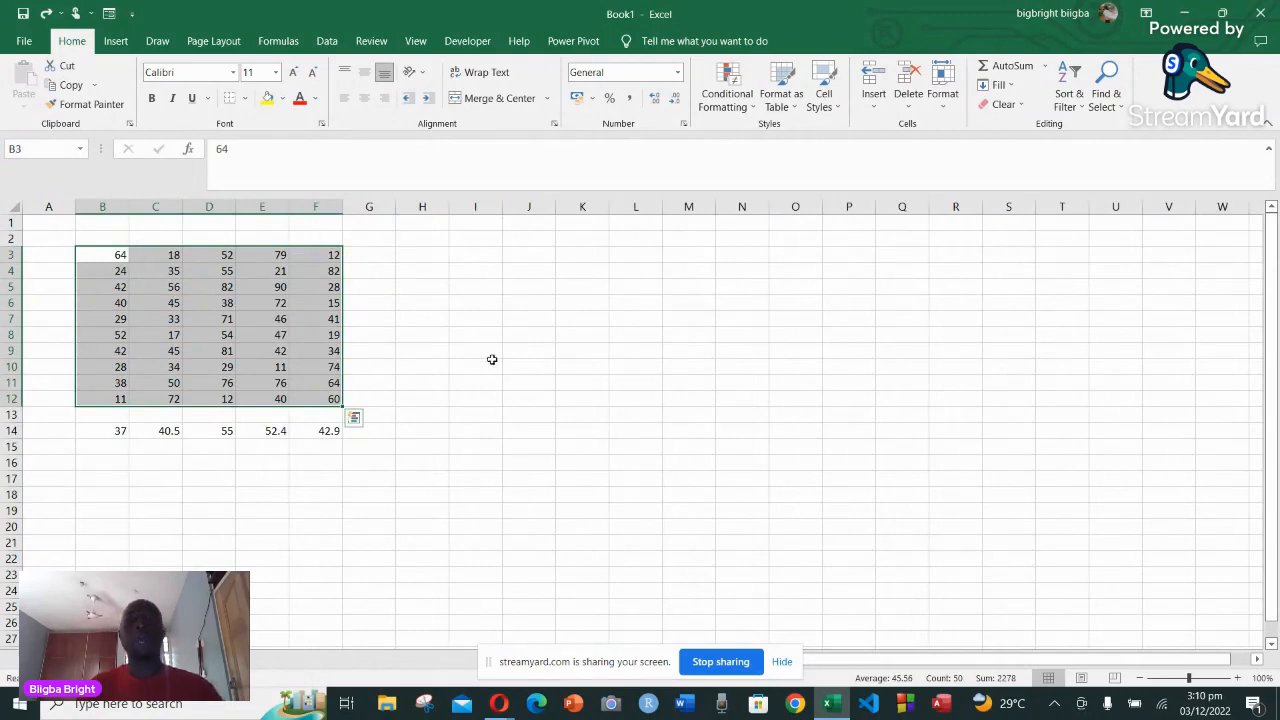
left_click(455, 305)
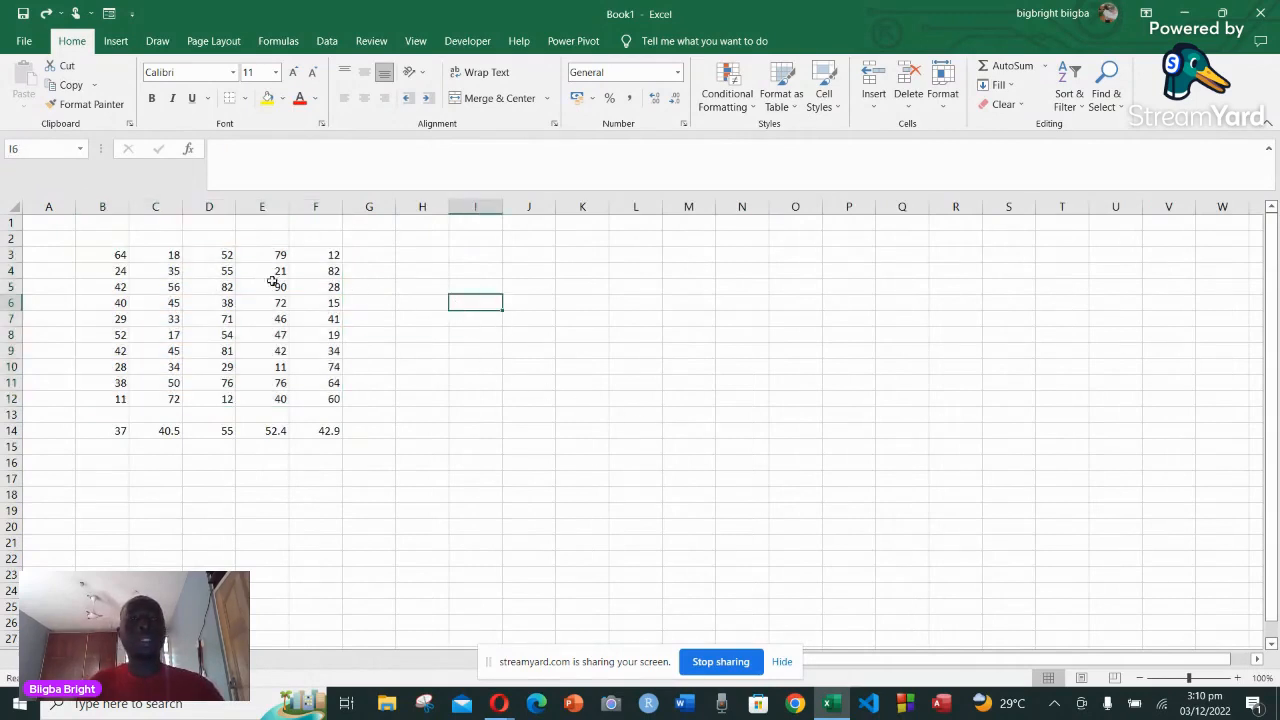
Increase the decimals of B3:F12 to two places and reduce them back to whole numbers
left_click(115, 256)
left_click_drag(115, 256, 353, 398)
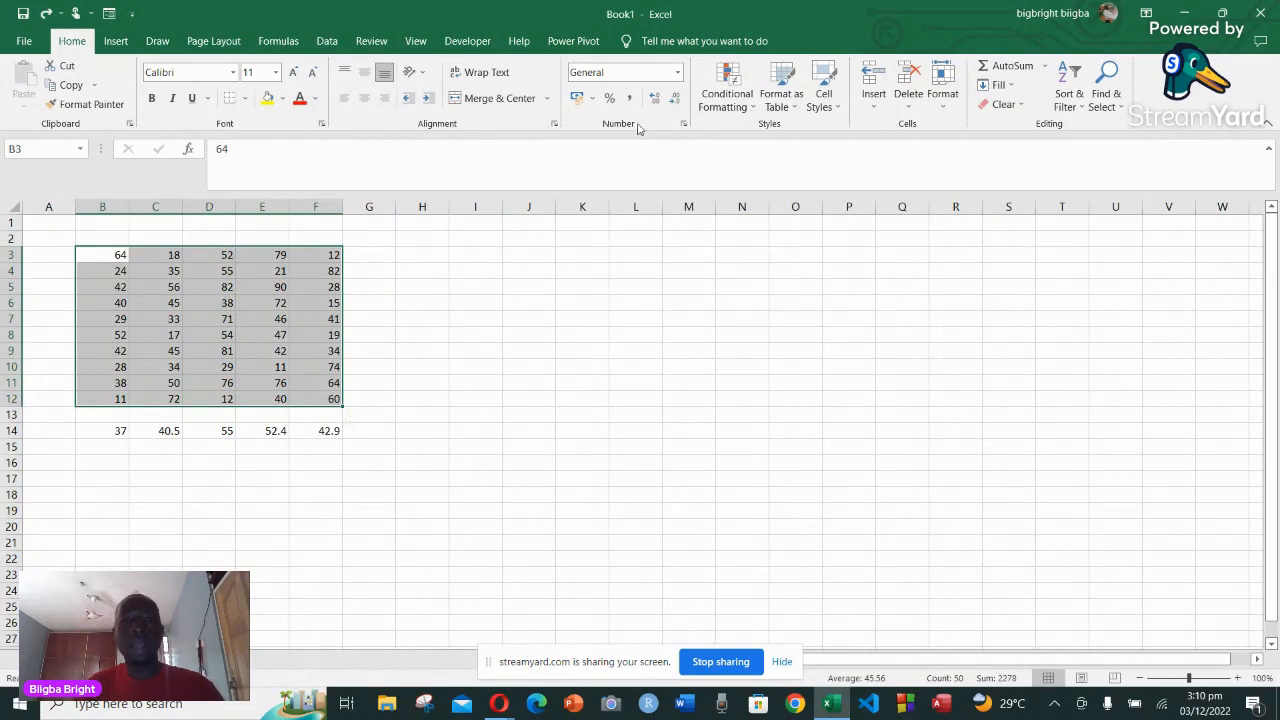
left_click(654, 98)
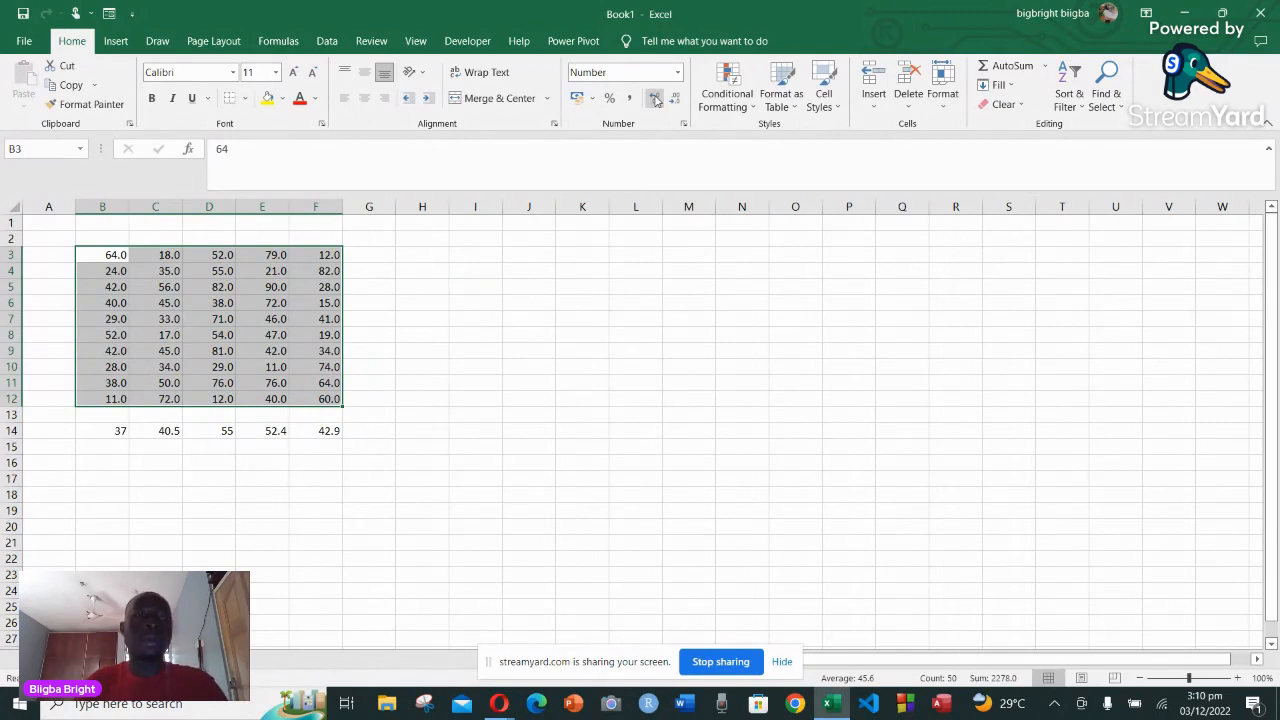
left_click(654, 98)
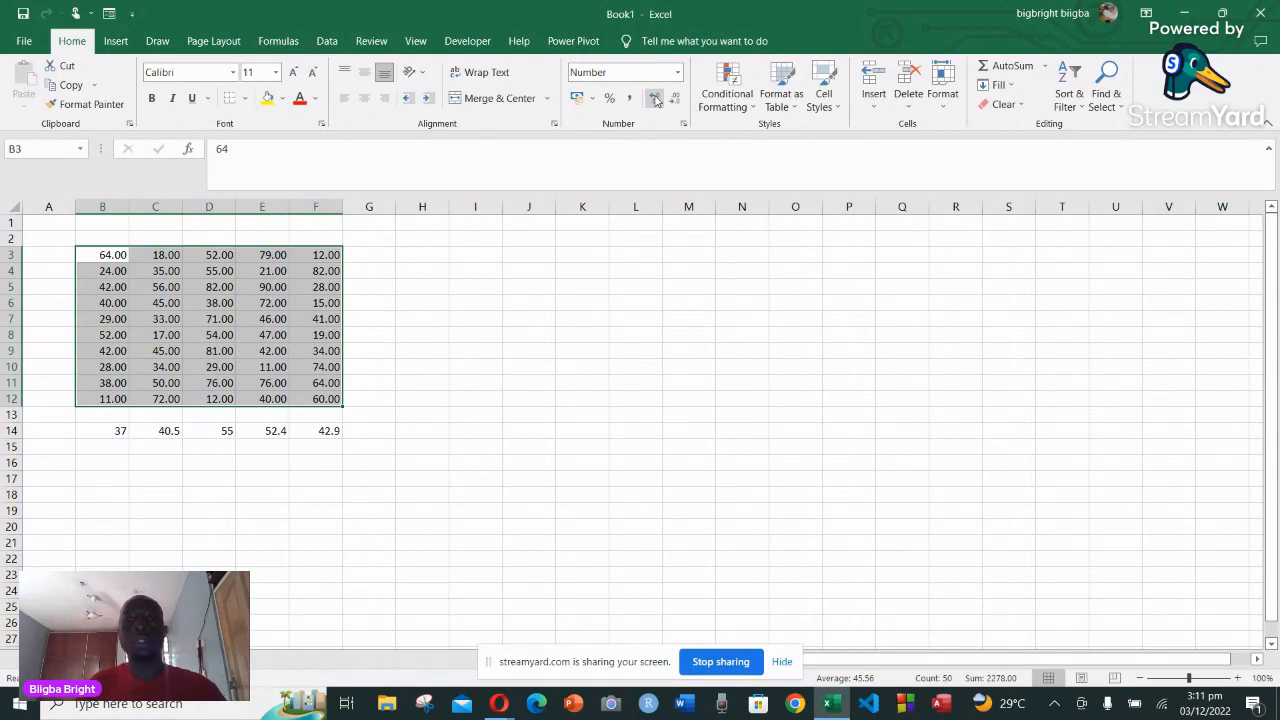
left_click(676, 99)
left_click(676, 99)
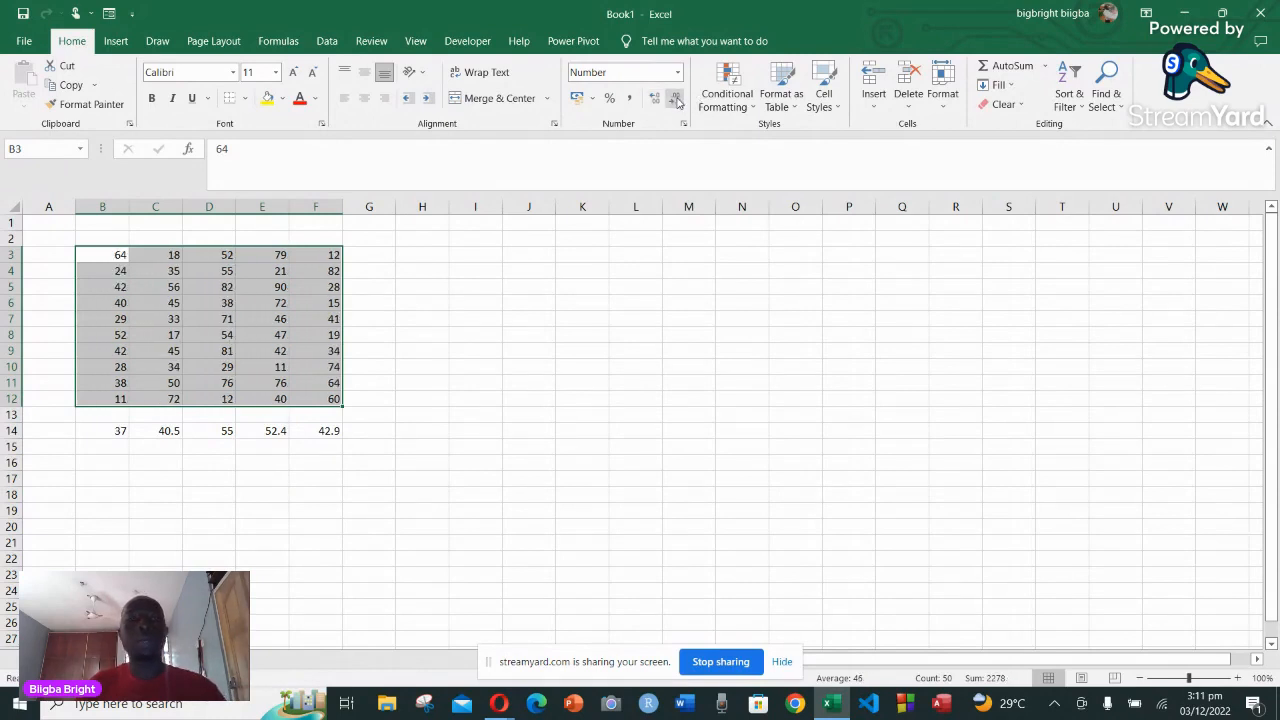
left_click(480, 257)
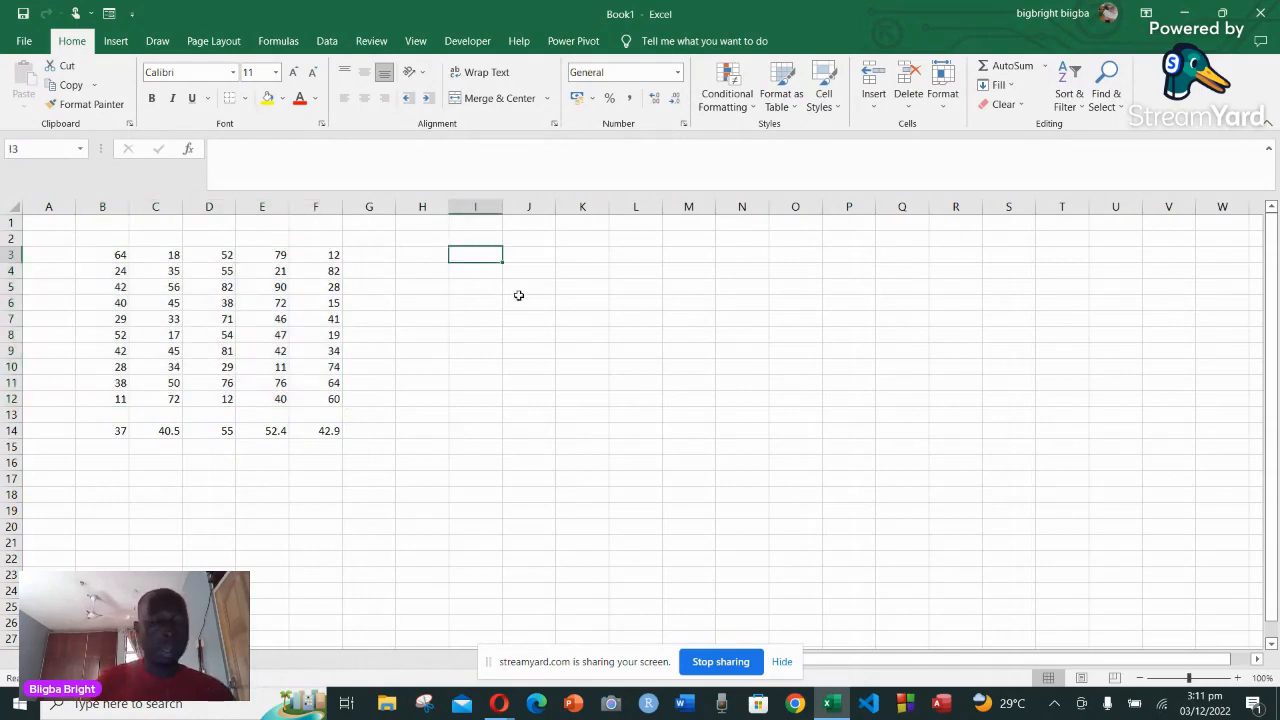
type("rand")
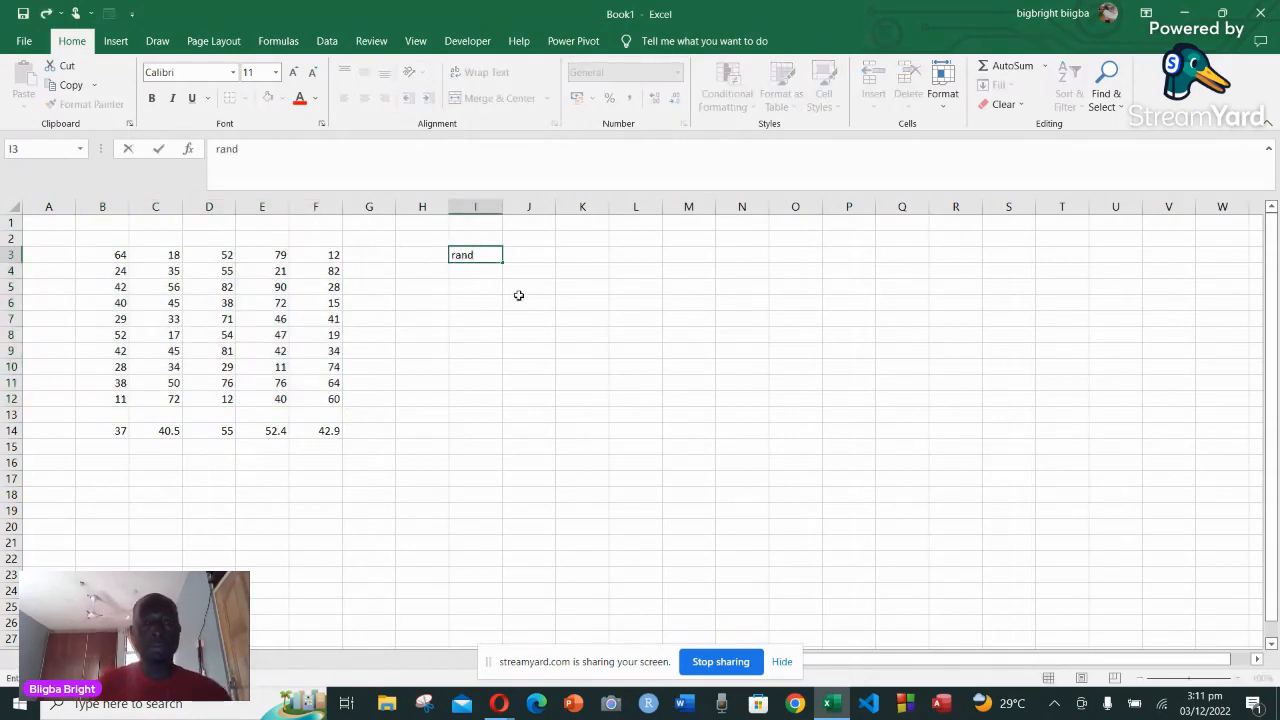
key("BackSpace")
key("BackSpace")
key("BackSpace")
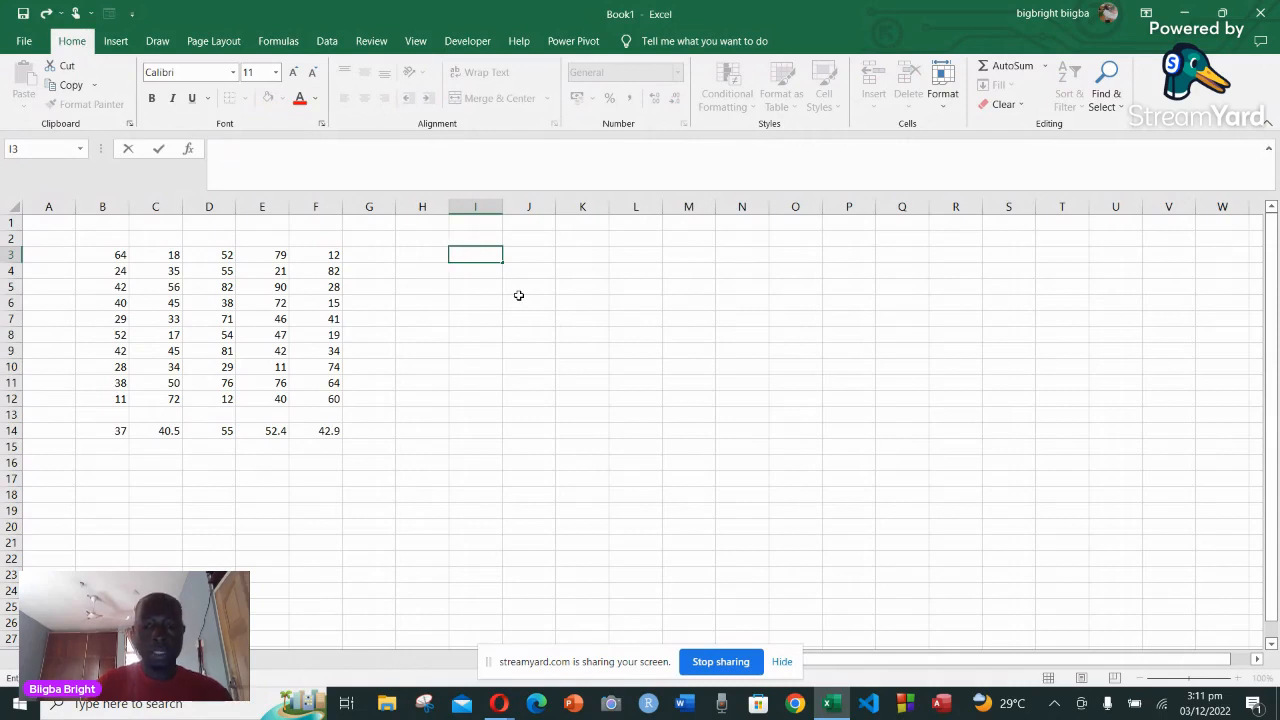
Start a random-number formula in I3 with =rand
type("=ra")
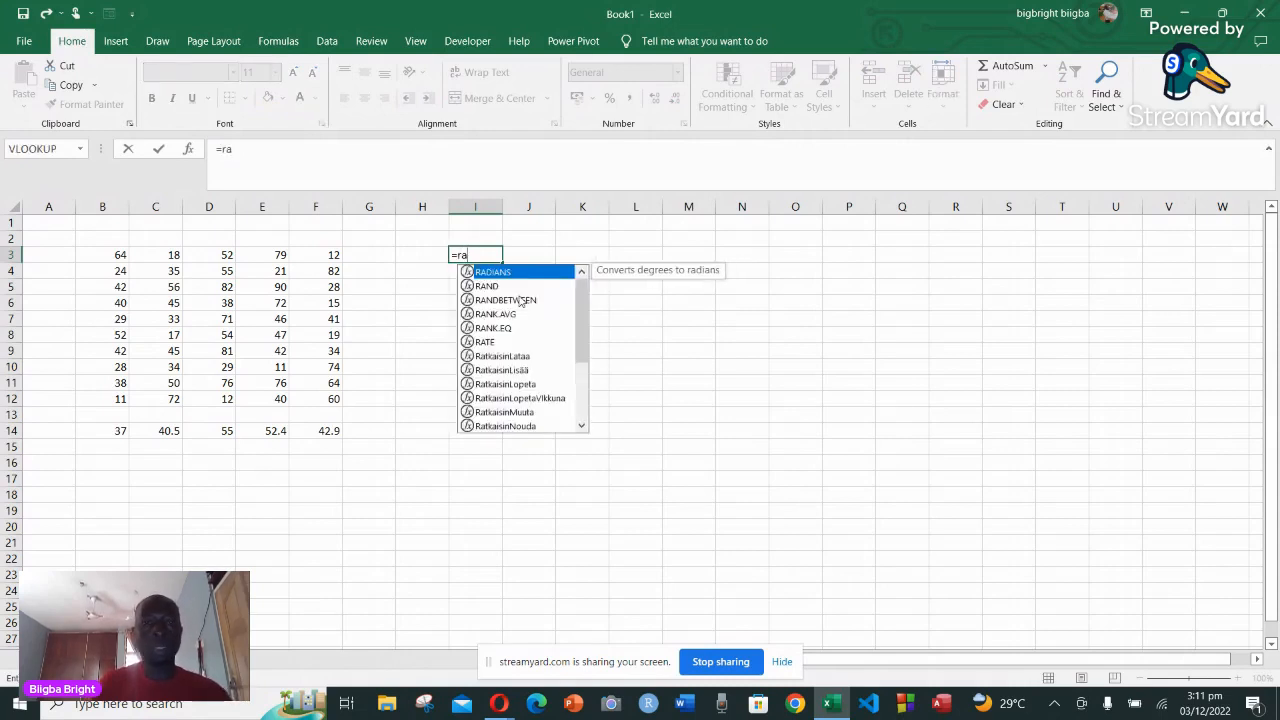
type("nd")
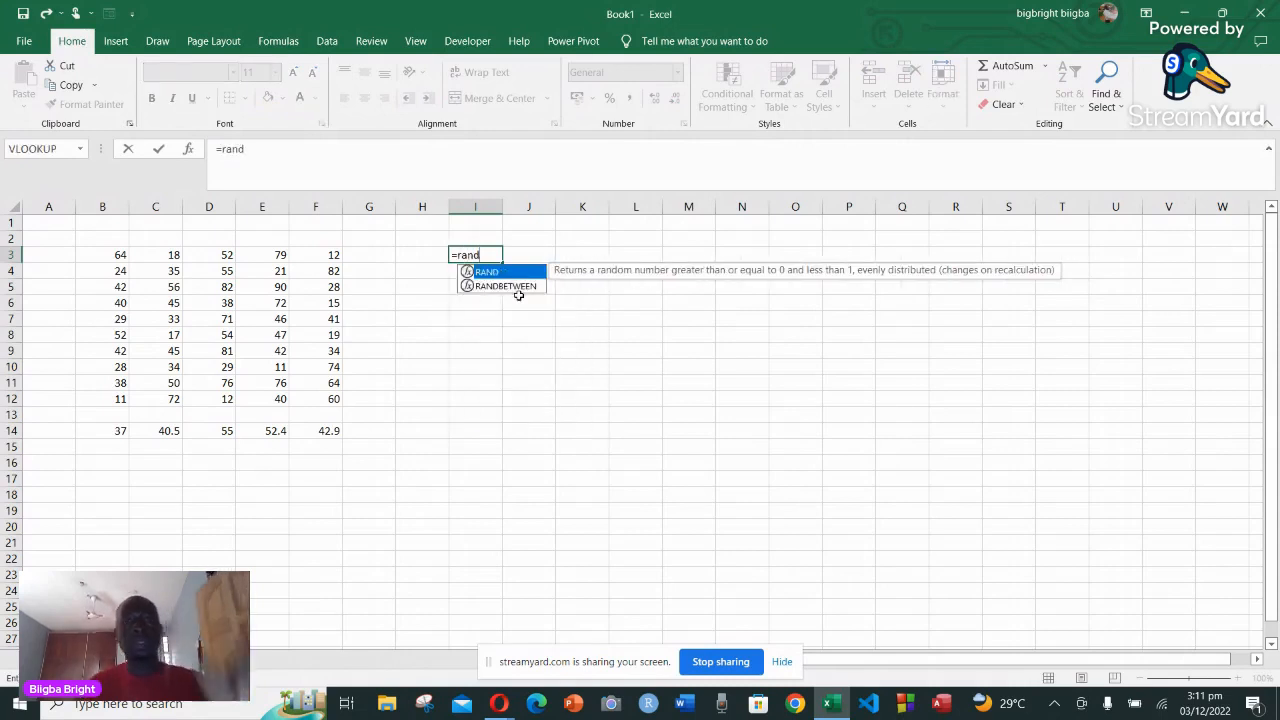